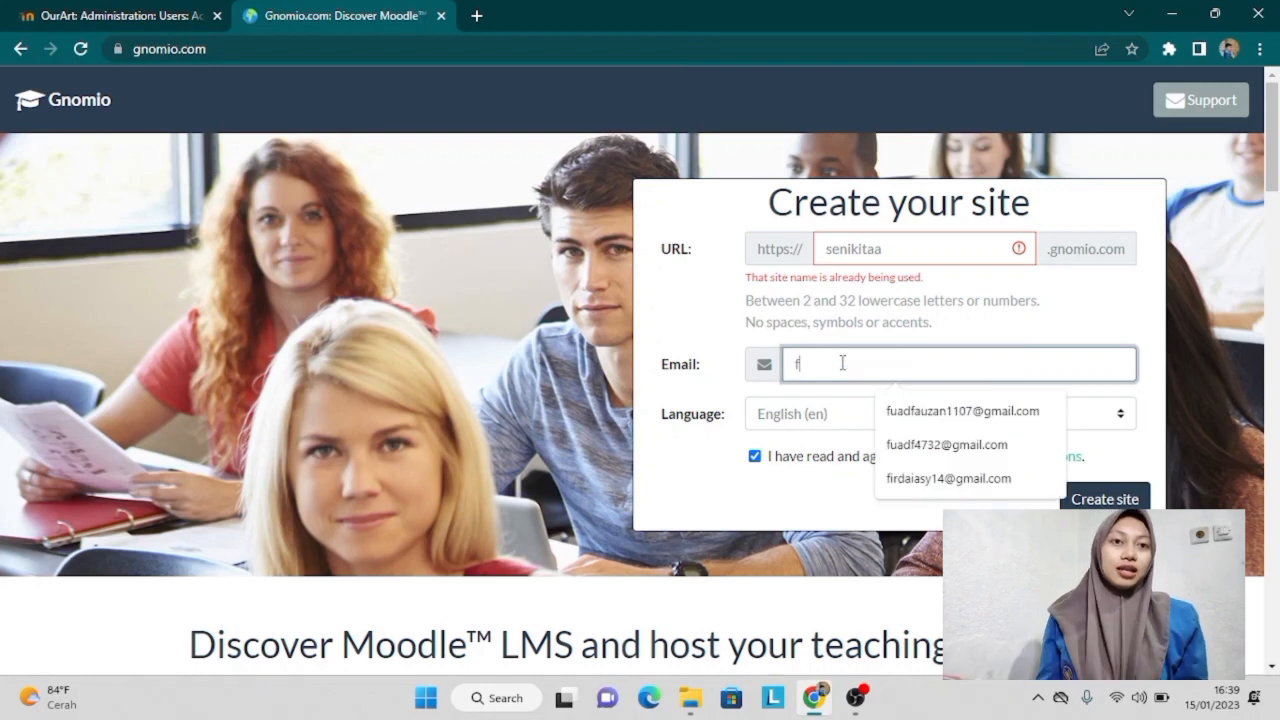
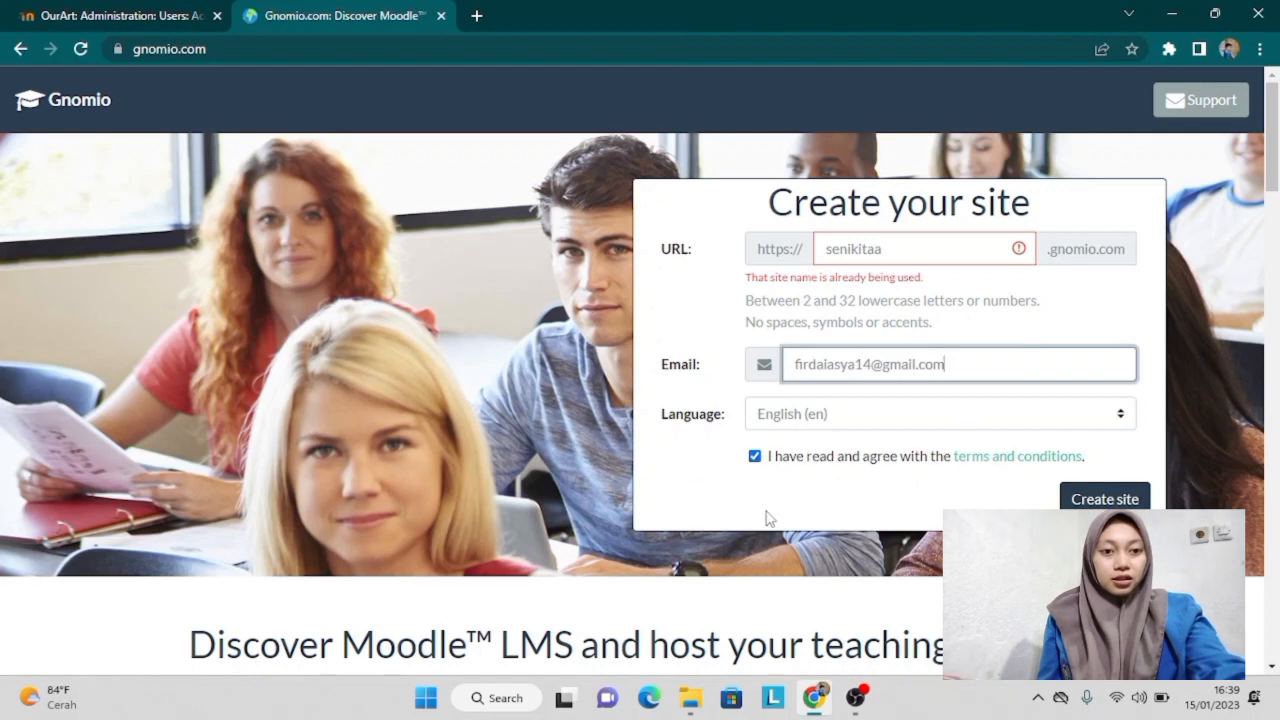
Step: Enter the contact e-mail address and submit the Gnomio request to create the site
left_click(1104, 499)
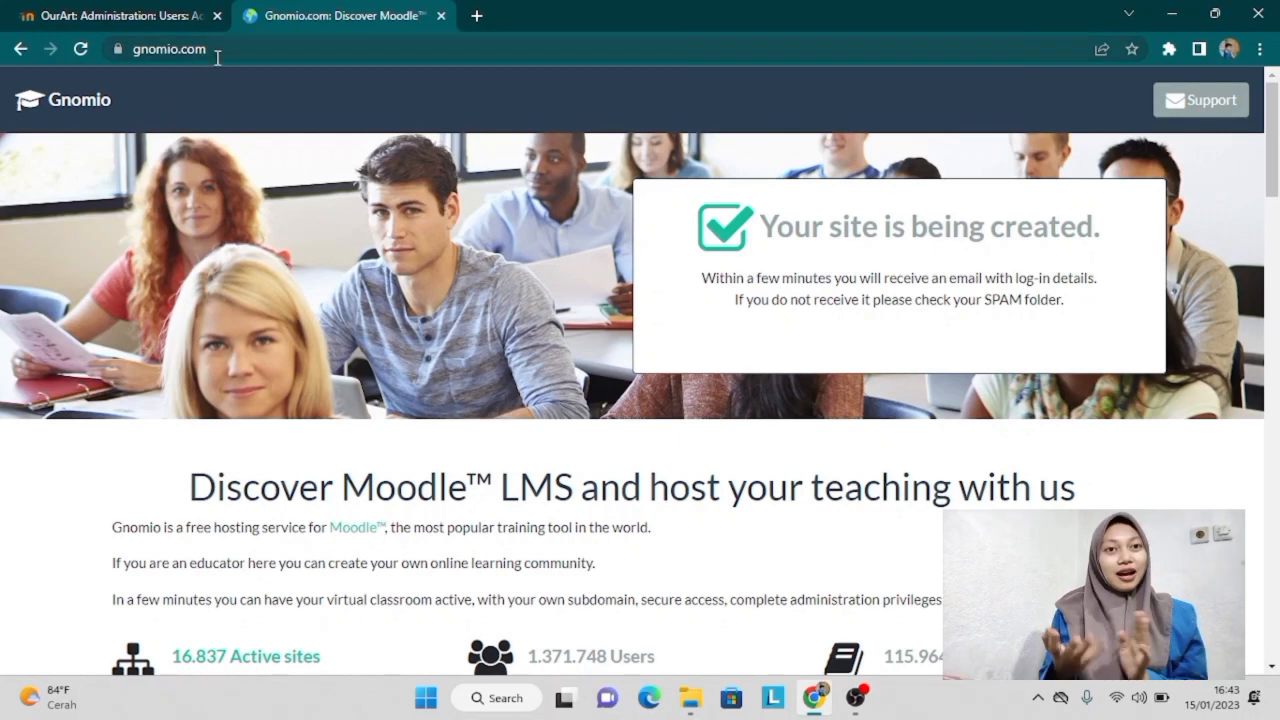
left_click(210, 49)
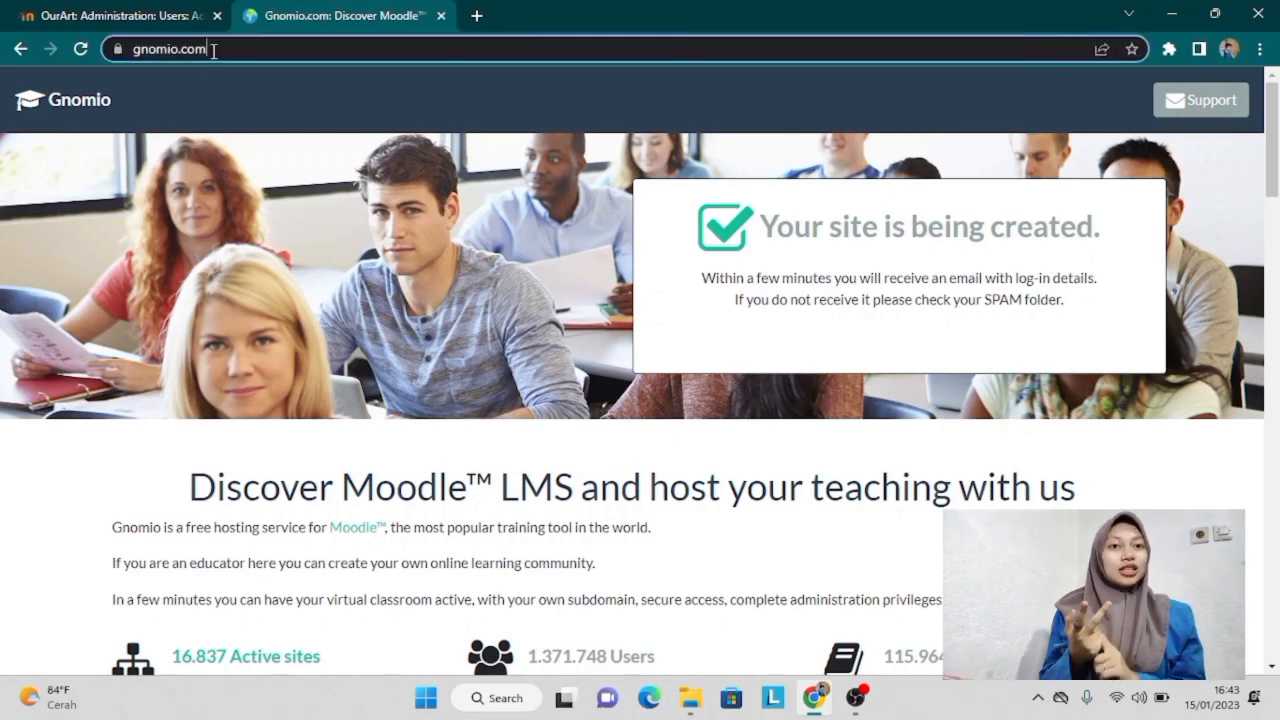
left_click(470, 18)
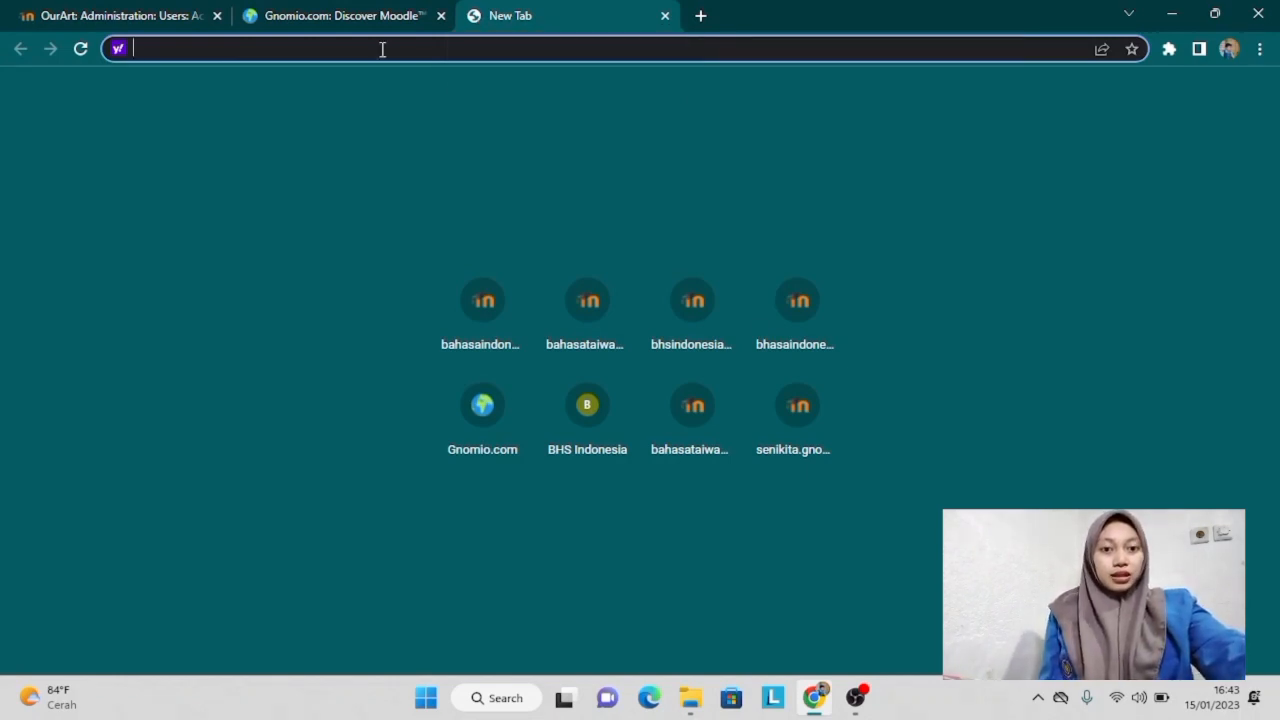
type("http")
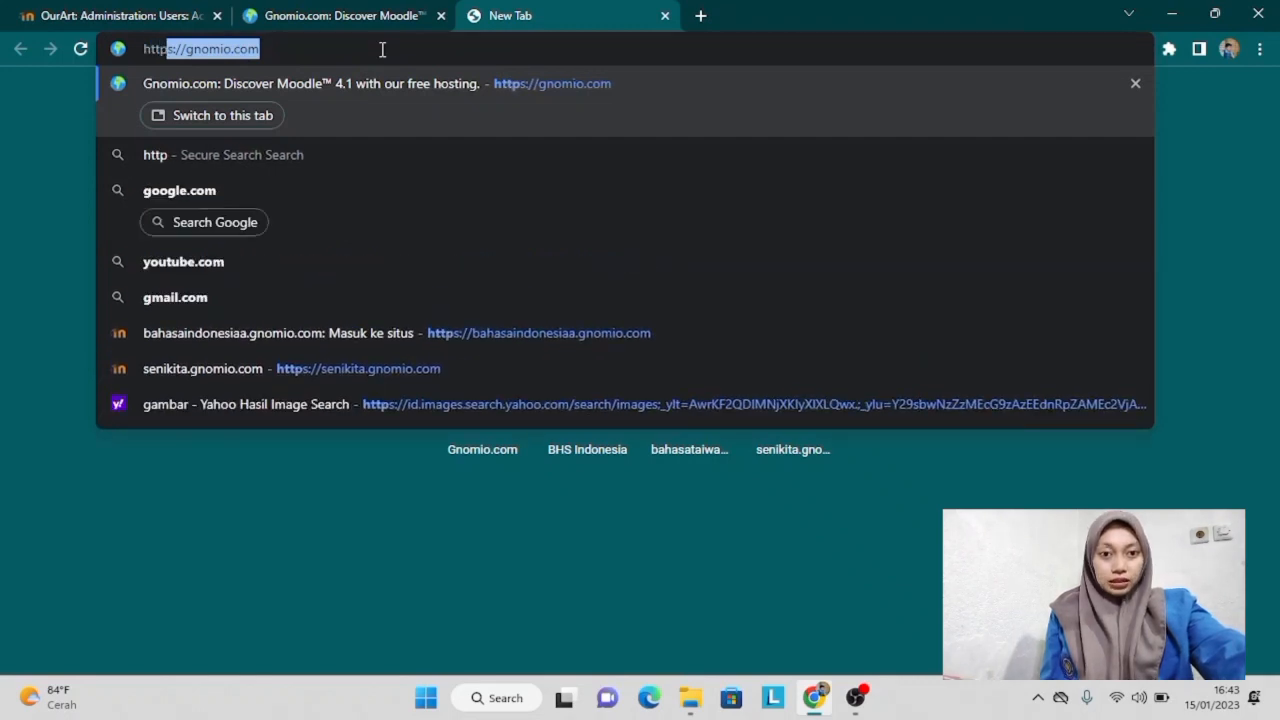
type("s:")
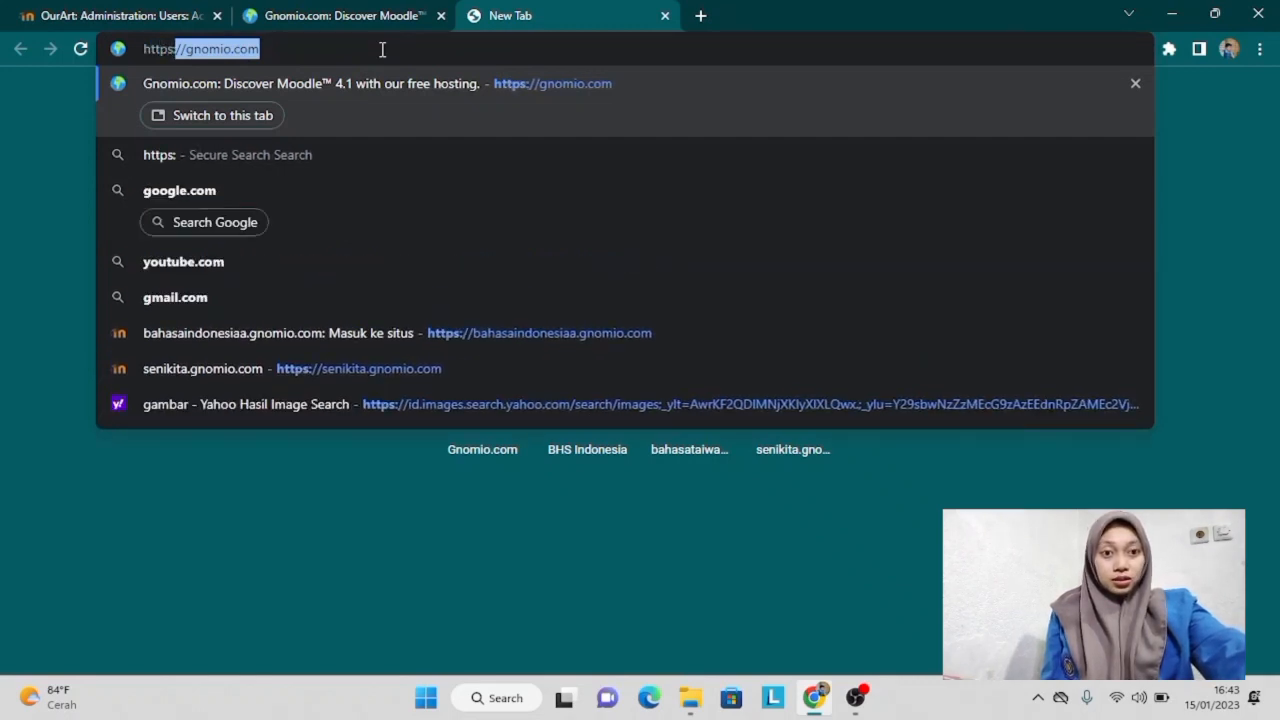
type("/")
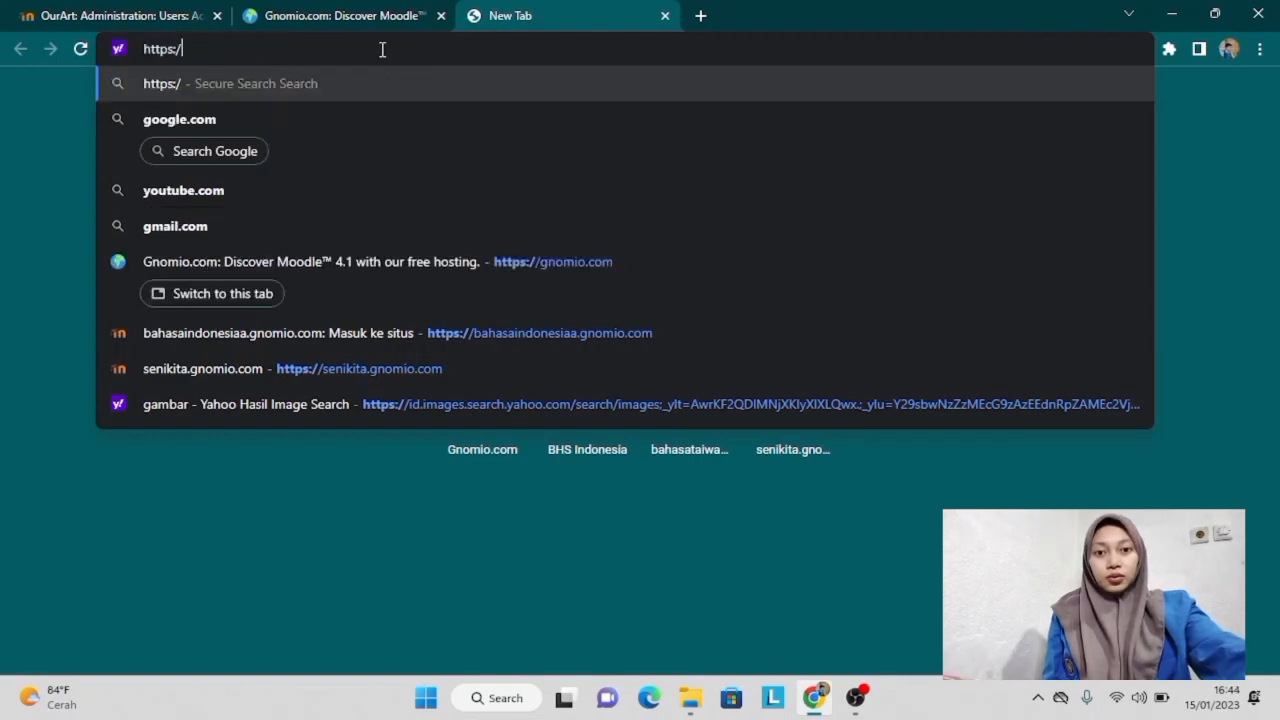
type("//")
key("BackSpace")
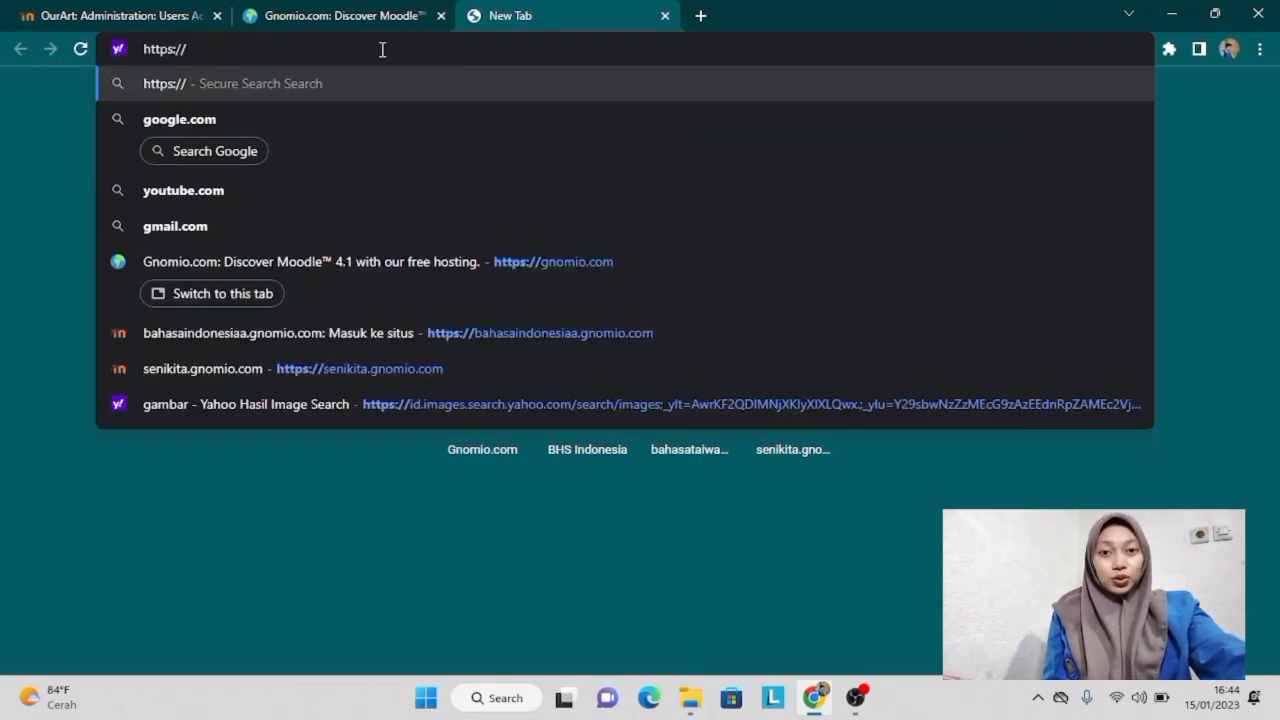
type("s")
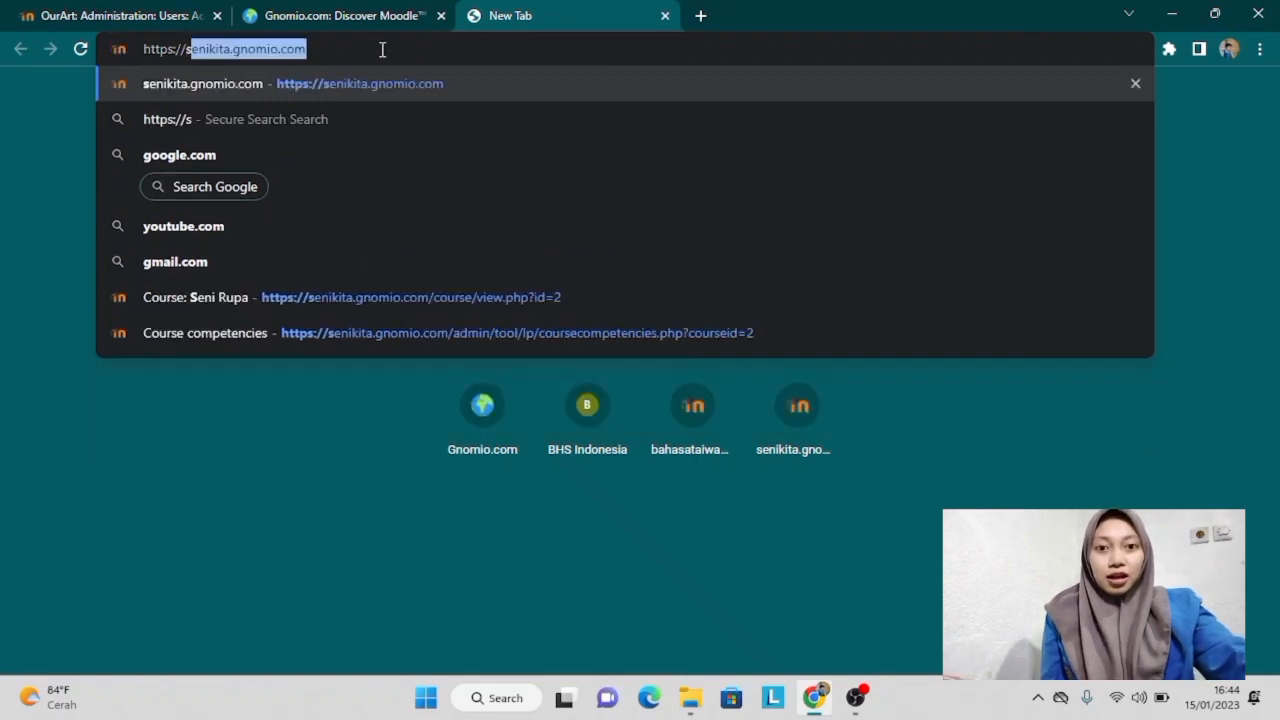
type("enikitaa")
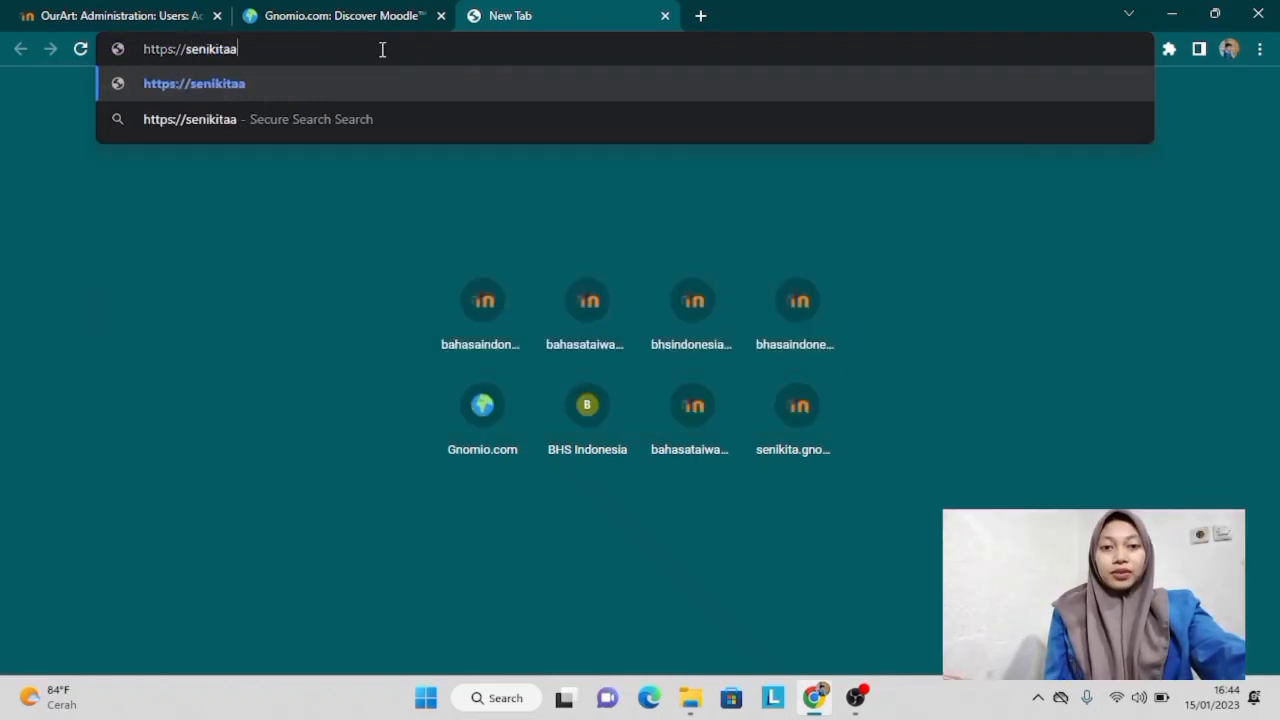
type(".g")
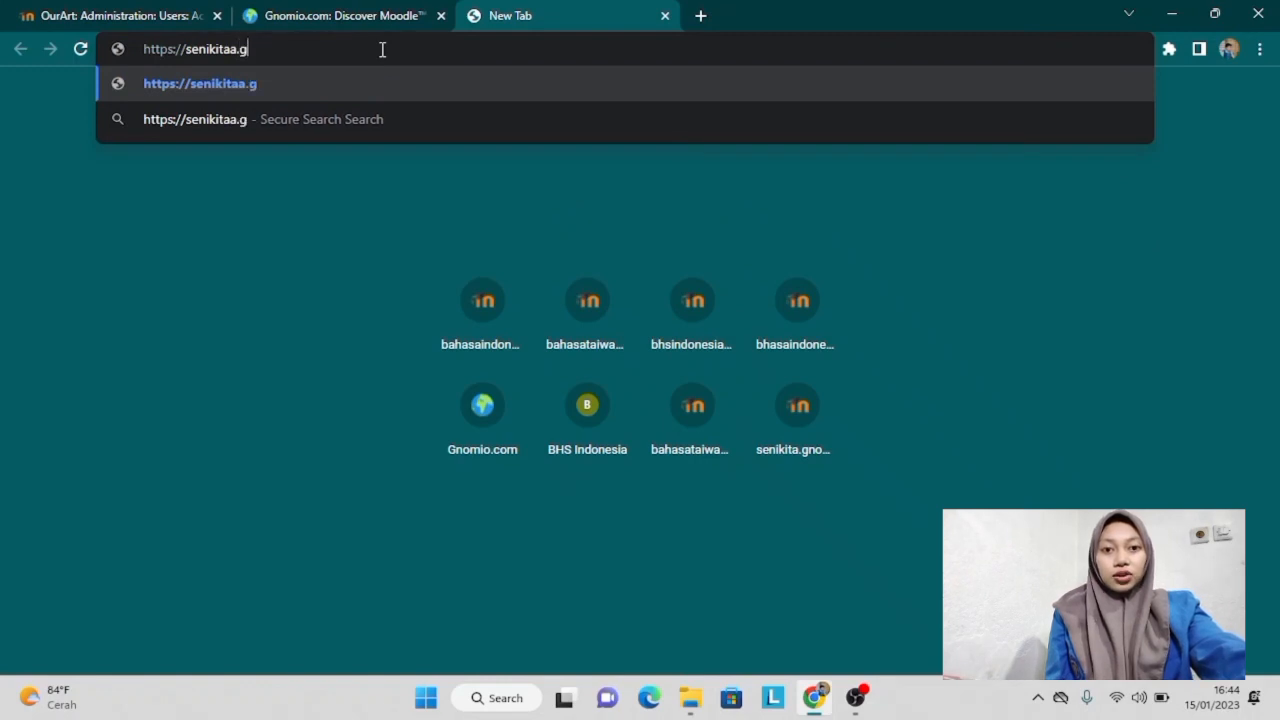
type("nomio")
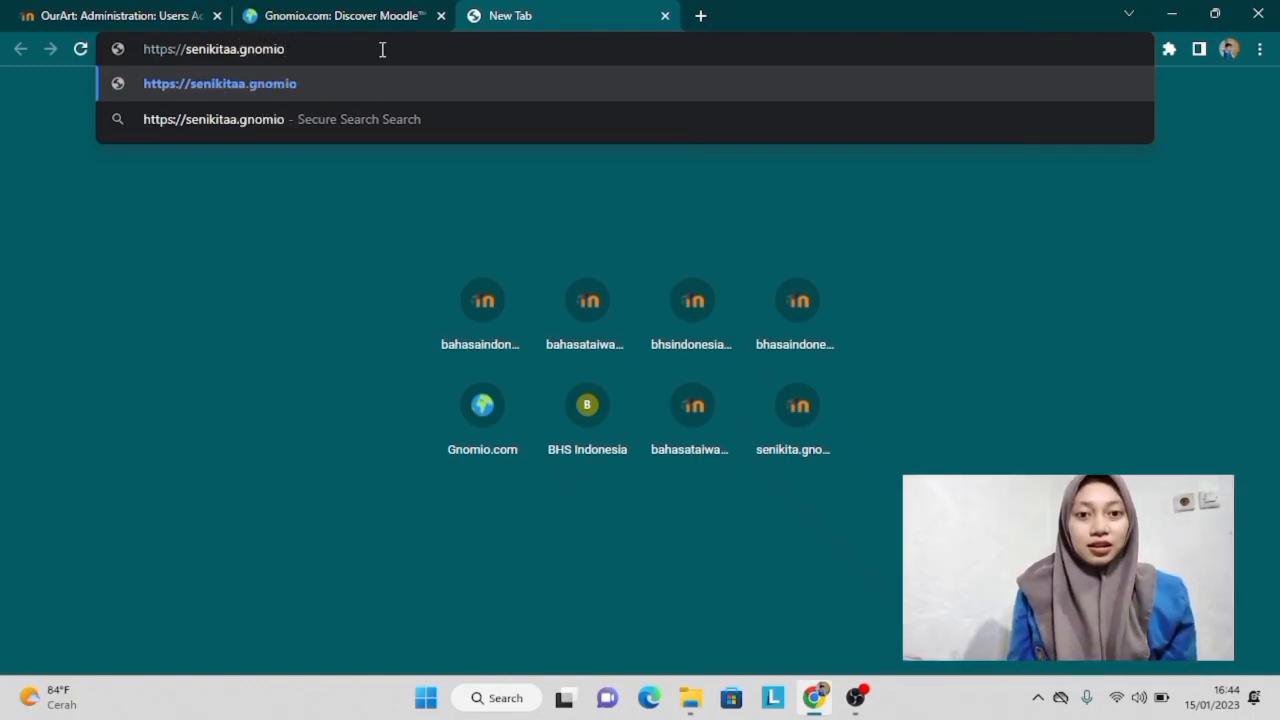
type(".com")
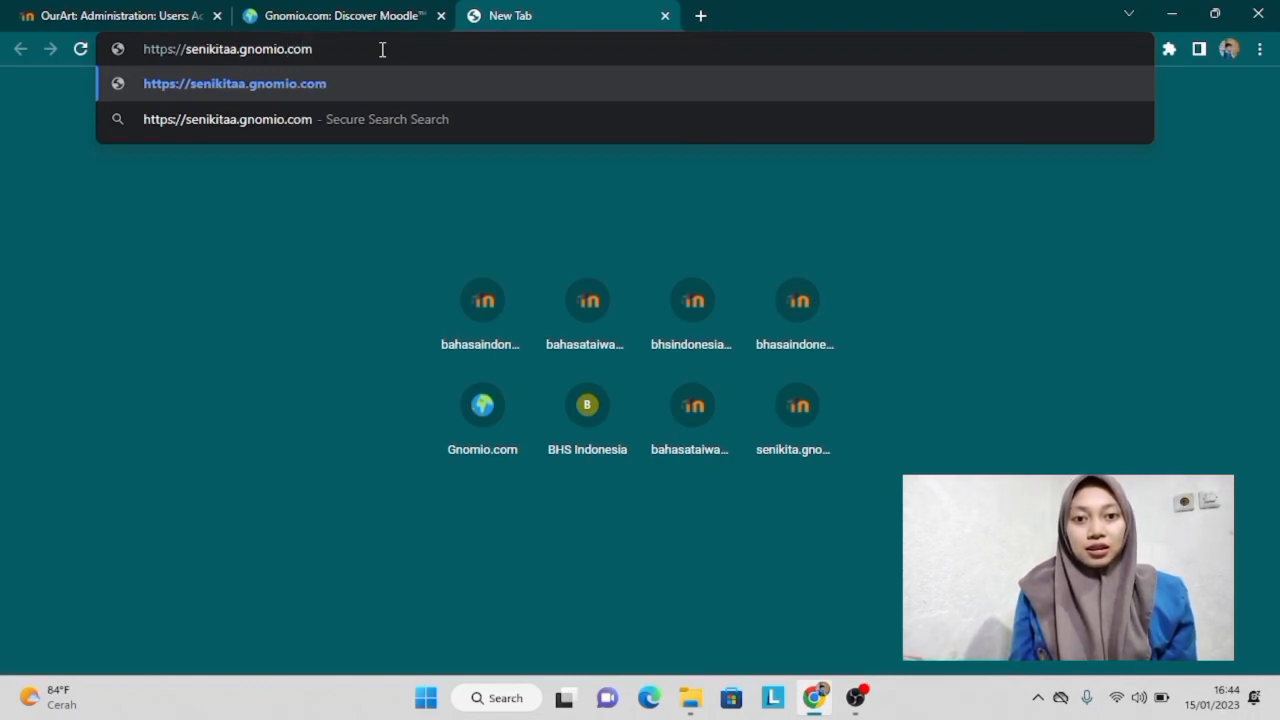
key("Return")
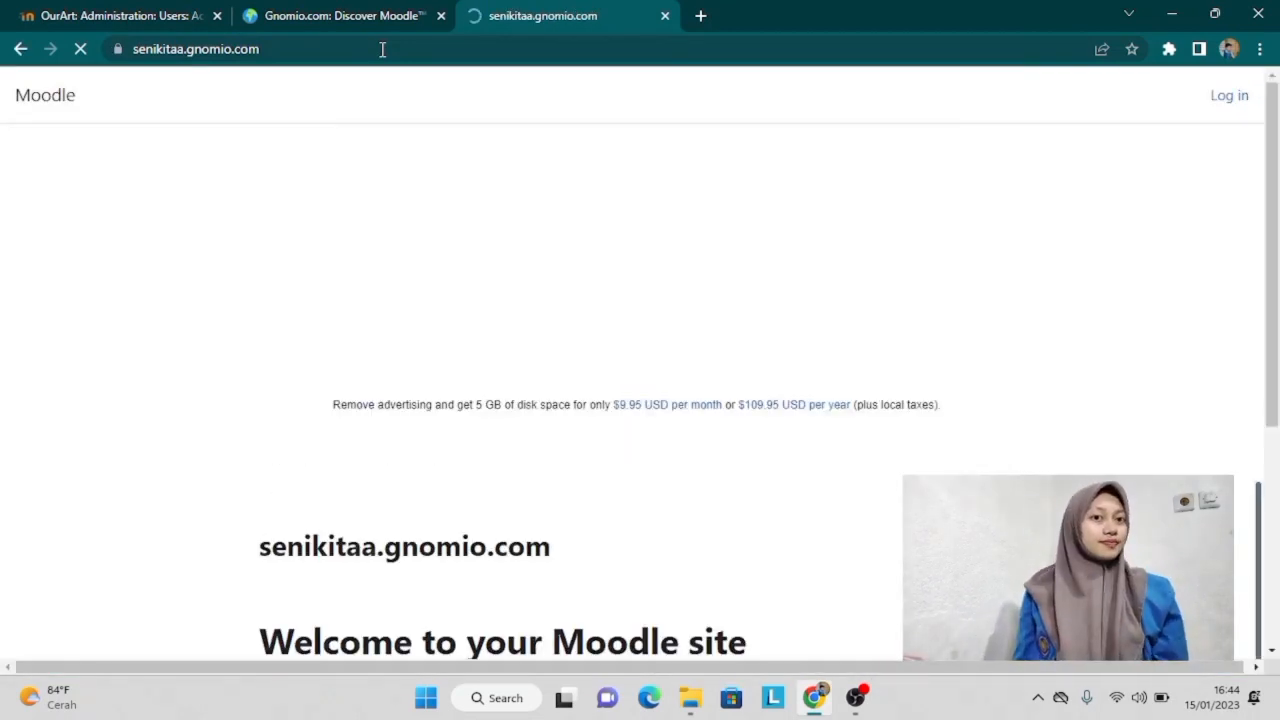
Step: Log in to senikitaa.gnomio.com with username admin and the administrator password
key("Down")
key("Down")
key("Down")
key("Down")
key("Down")
key("Down")
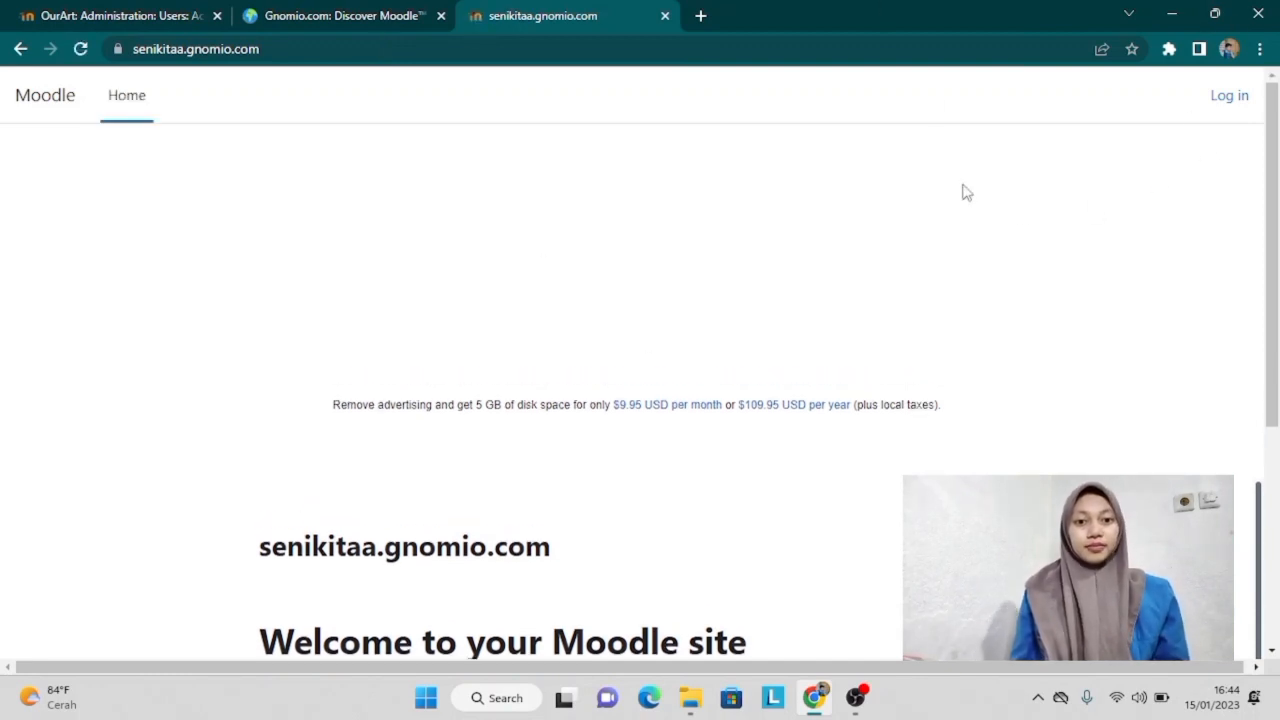
left_click(1232, 97)
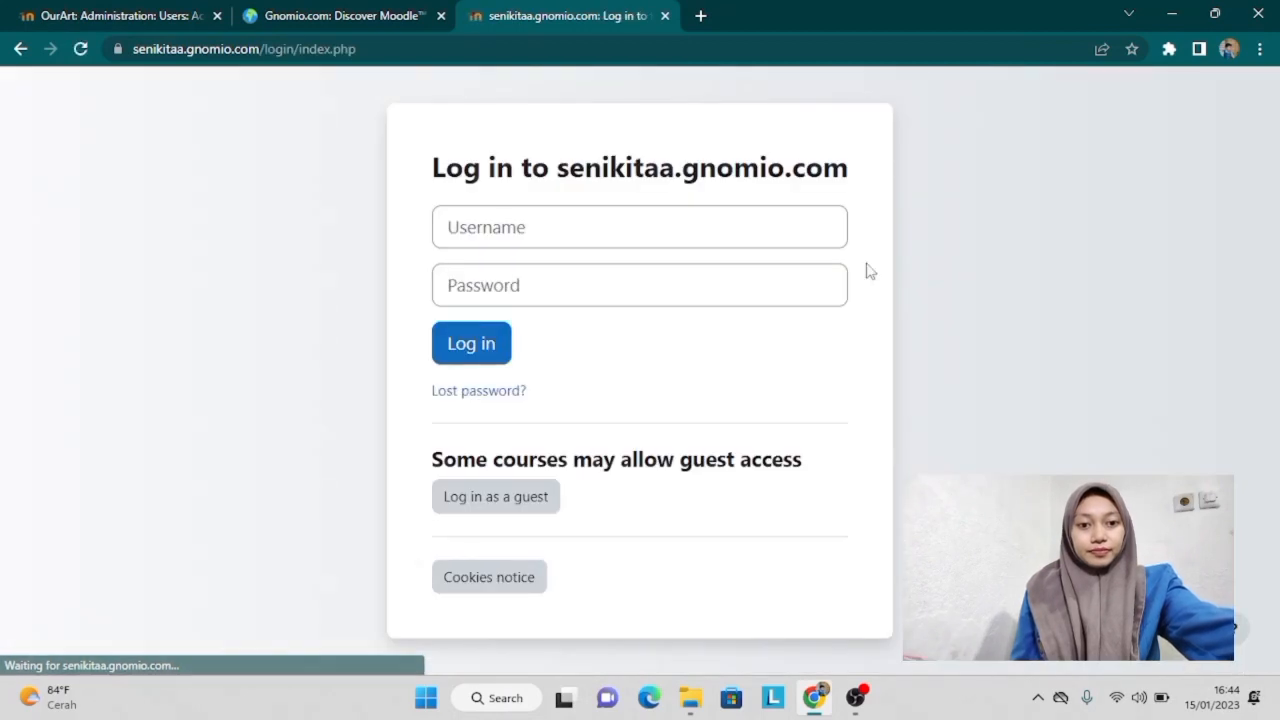
left_click(769, 224)
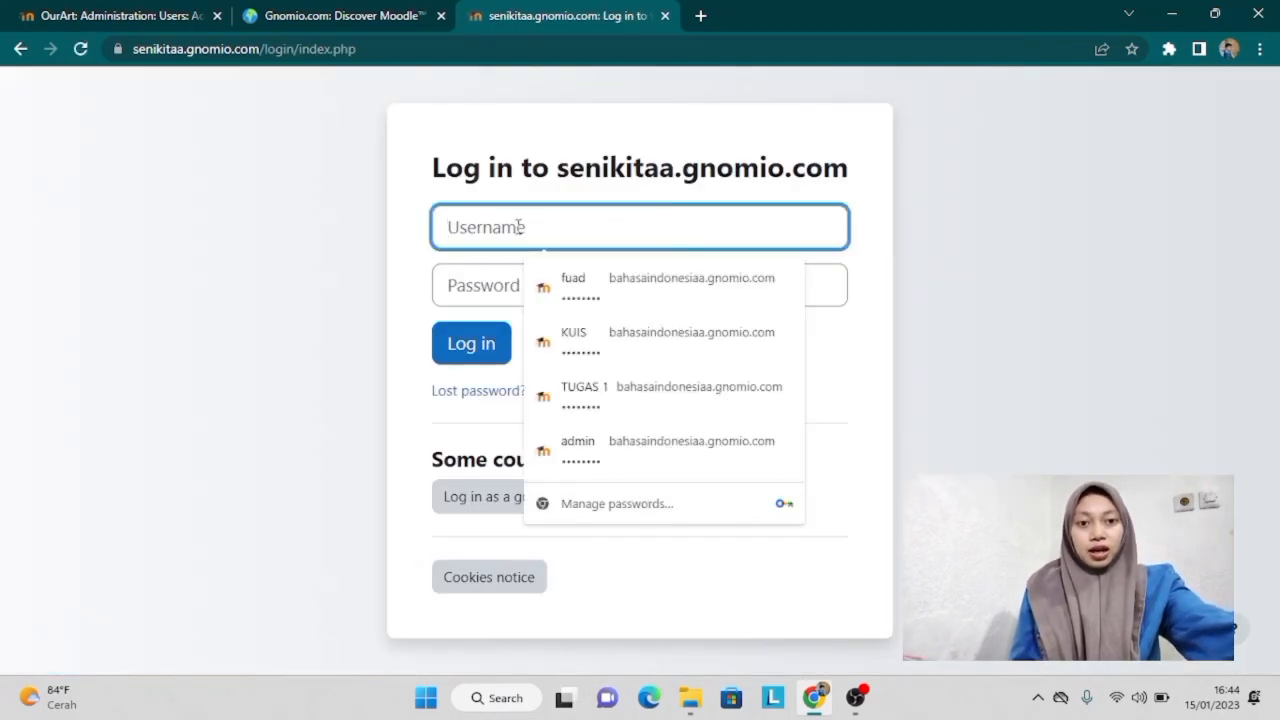
type("admin")
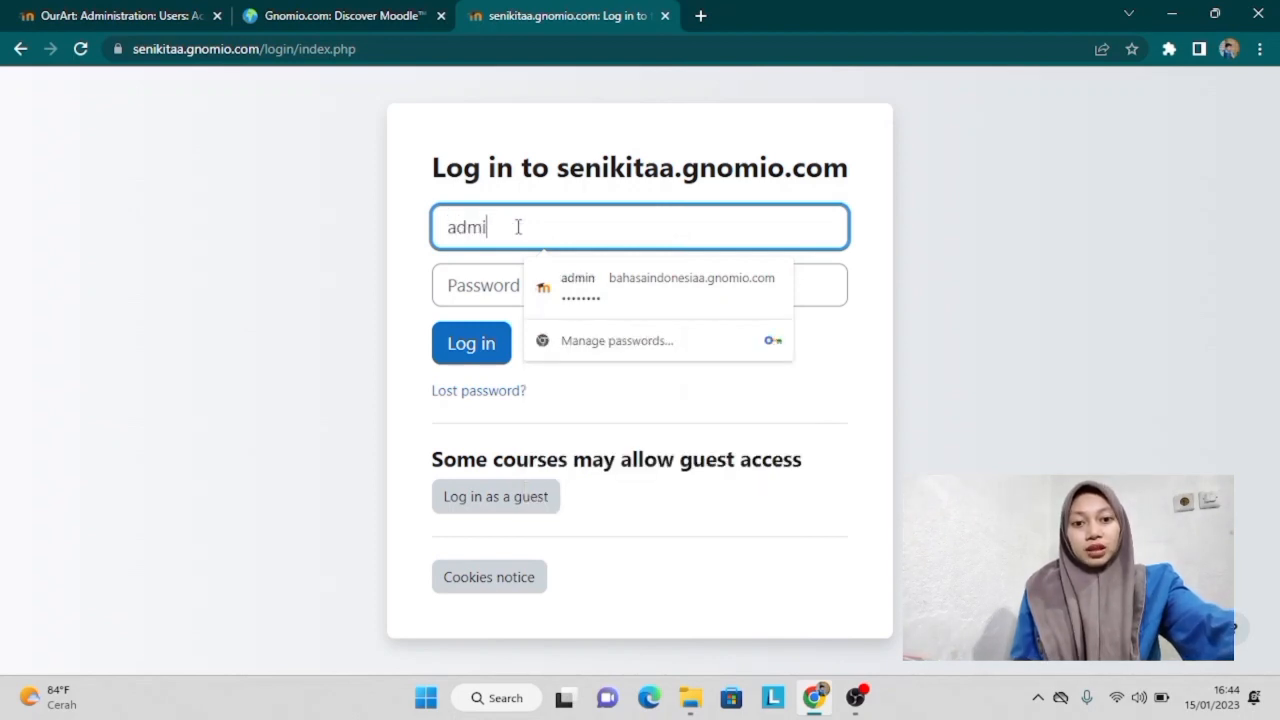
left_click(476, 284)
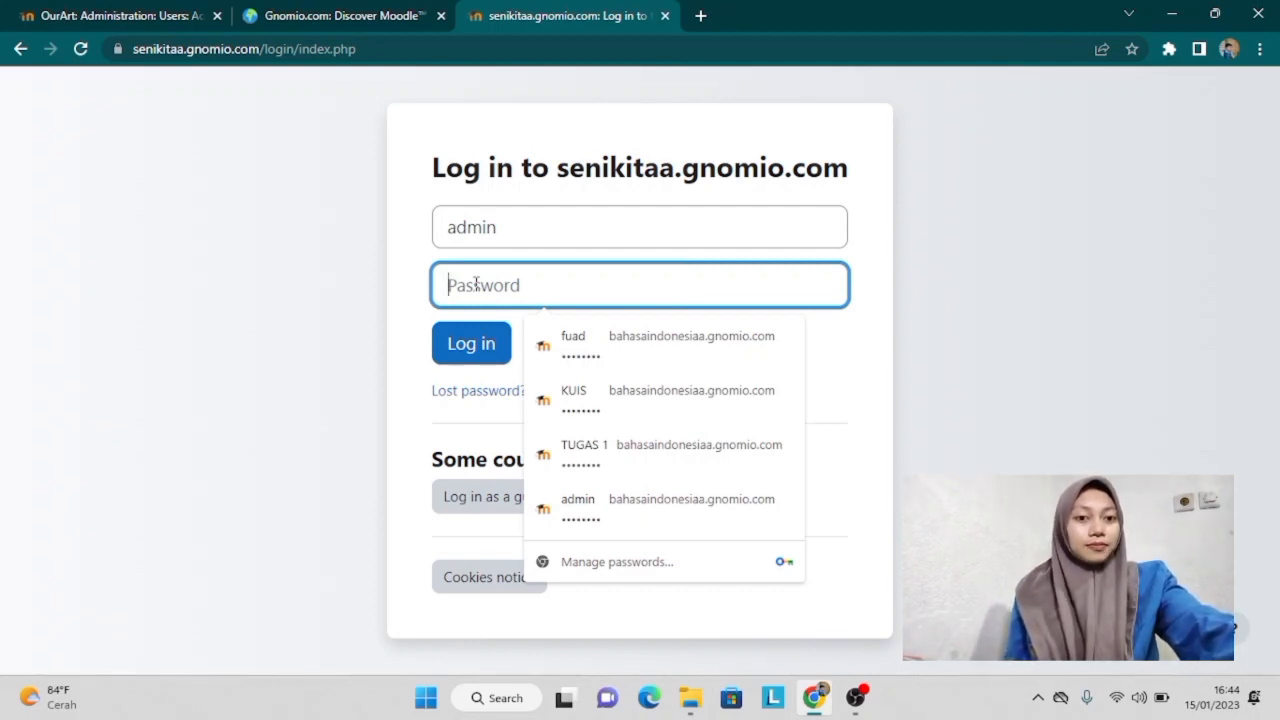
type("••")
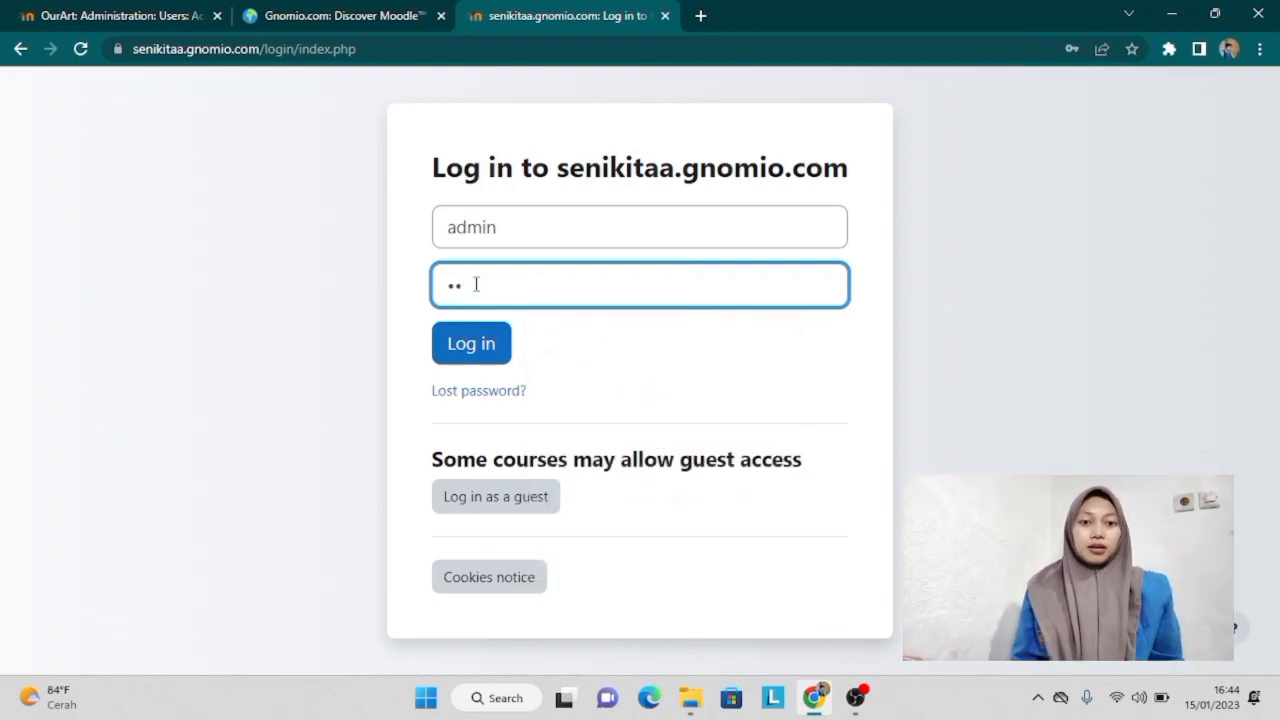
type("•")
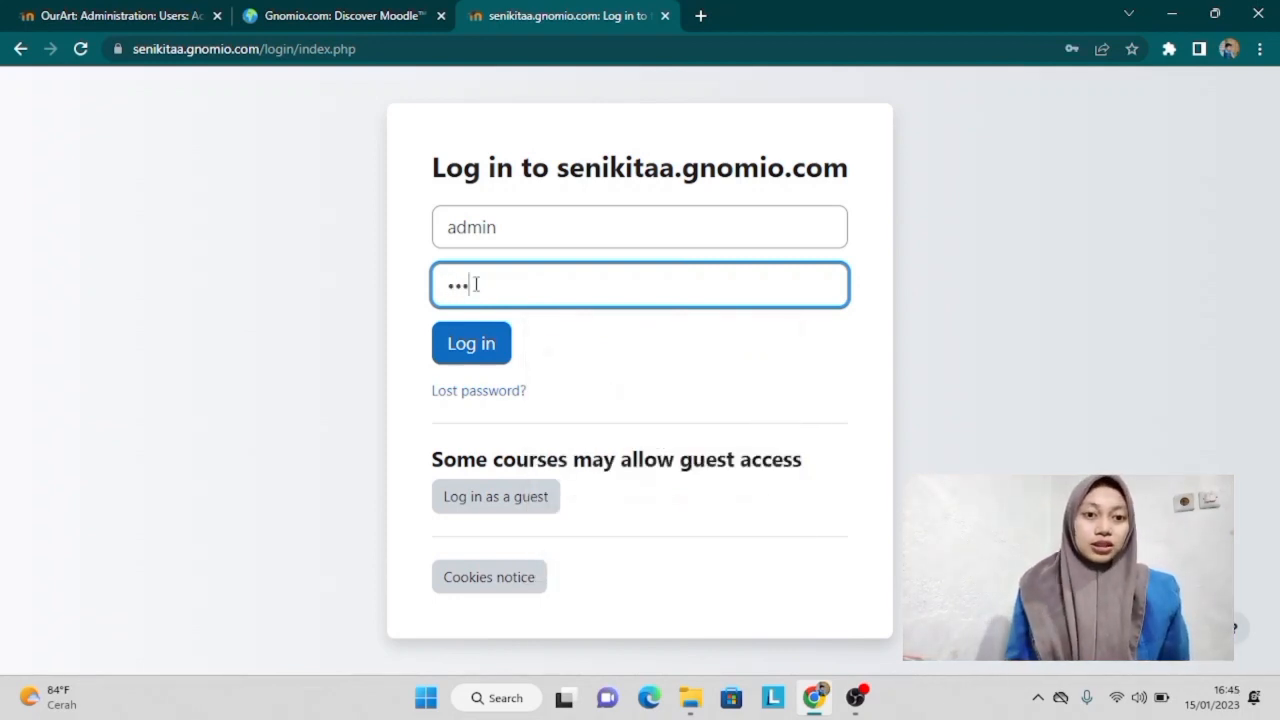
type("•")
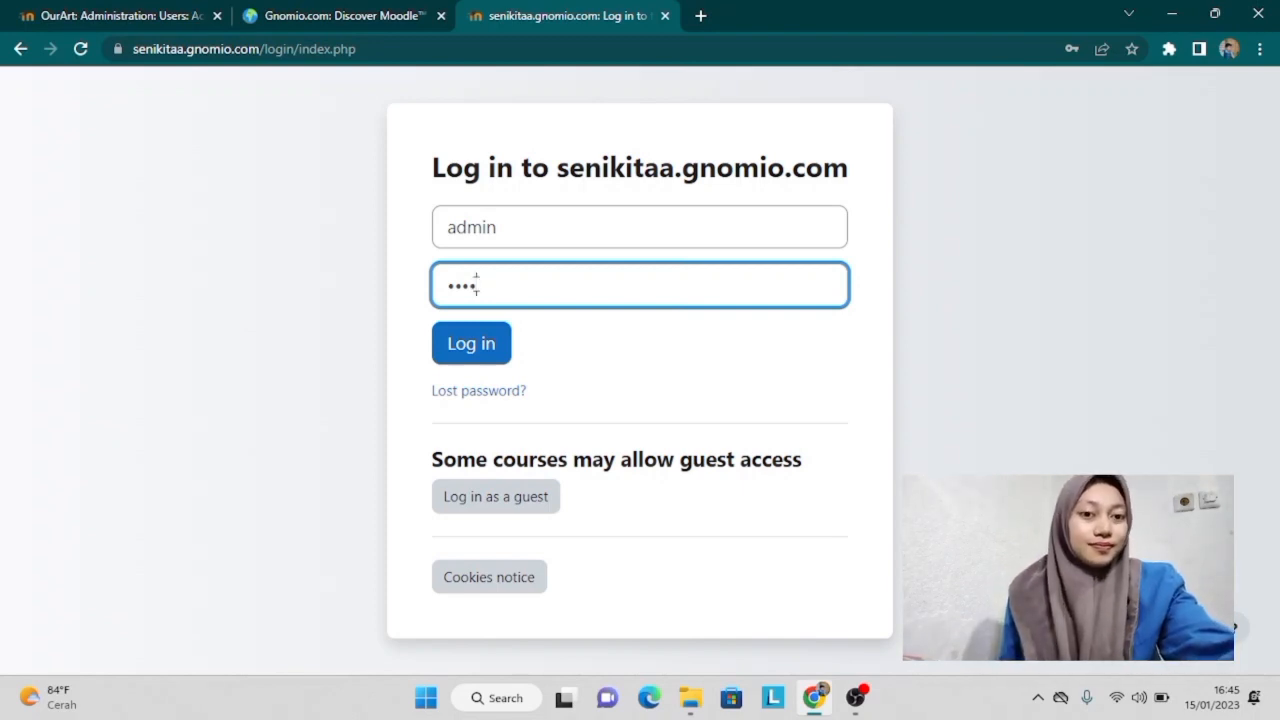
key("Caps_Lock")
type("•")
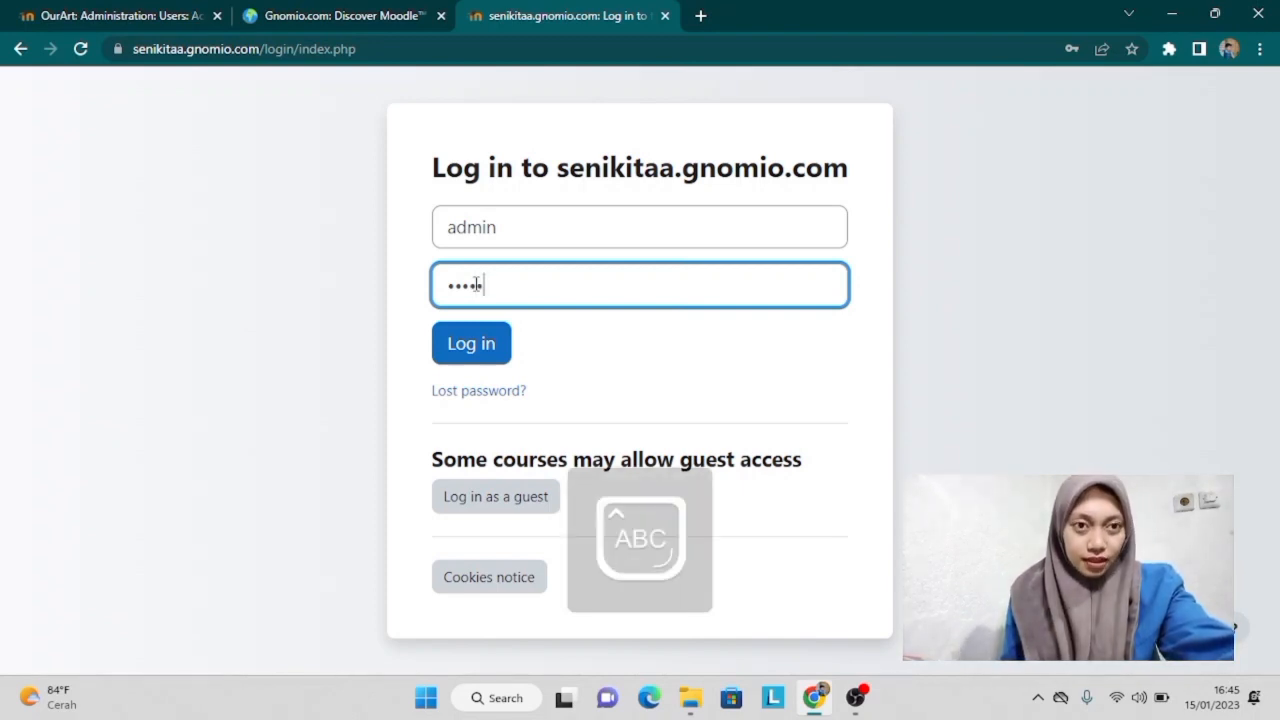
key("Caps_Lock")
type("•")
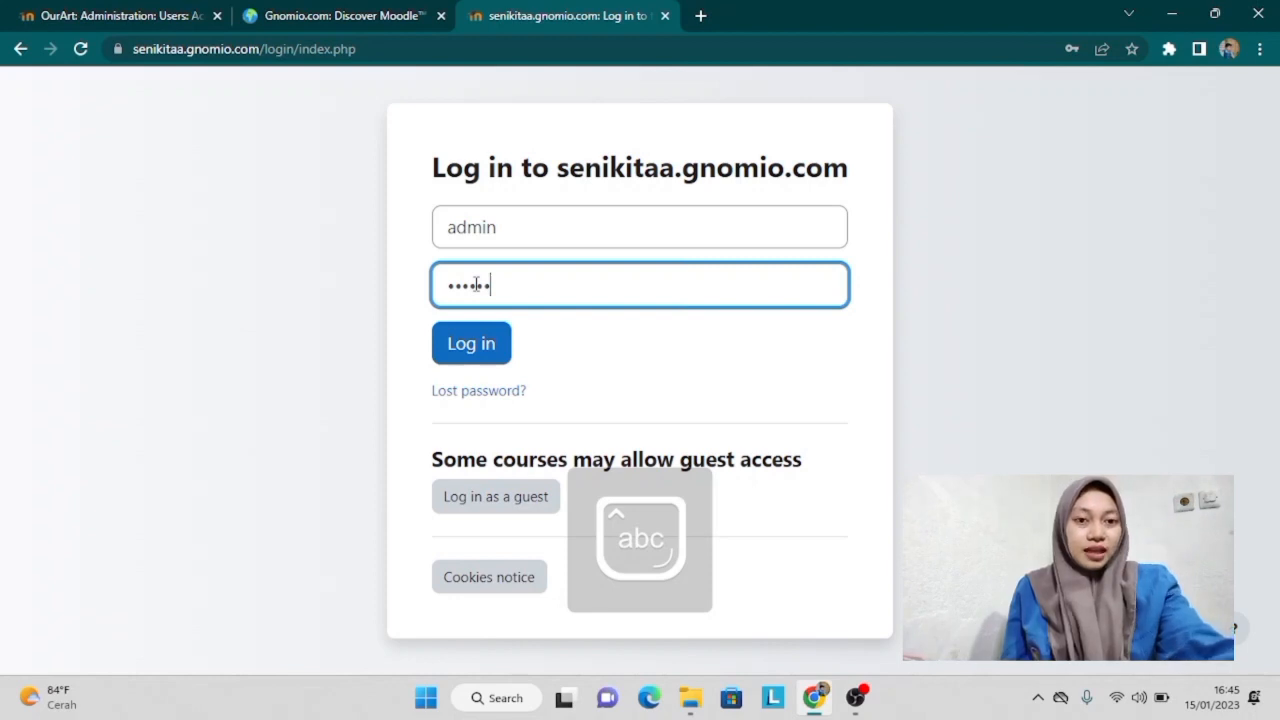
type("••")
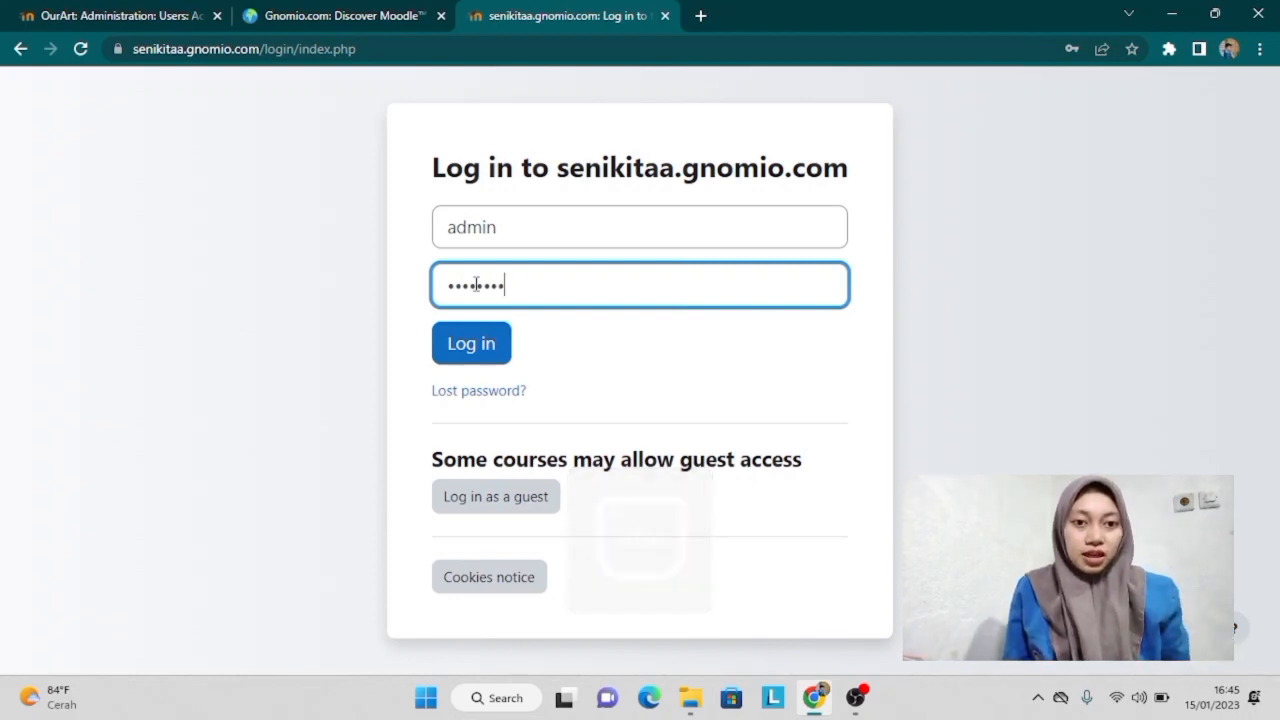
left_click(491, 350)
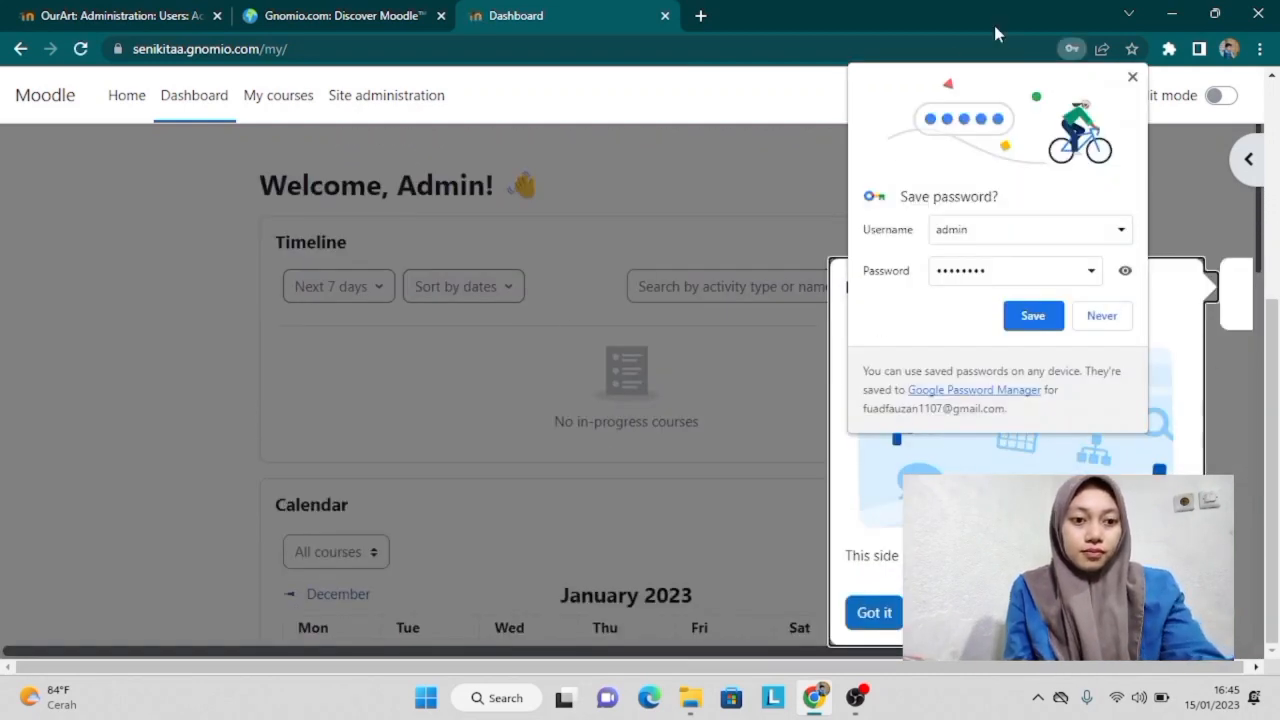
Step: Dismiss the save-password and tour prompts, then go to the site home page past the ad
left_click(1134, 78)
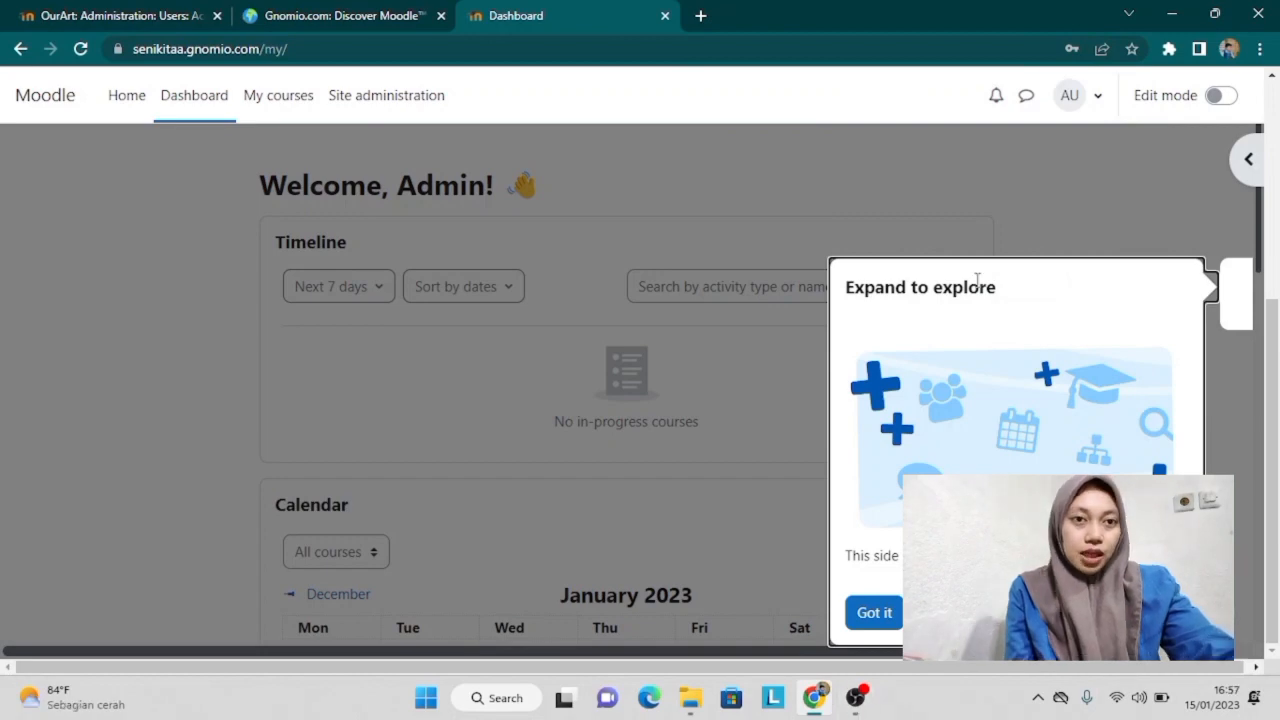
left_click(870, 614)
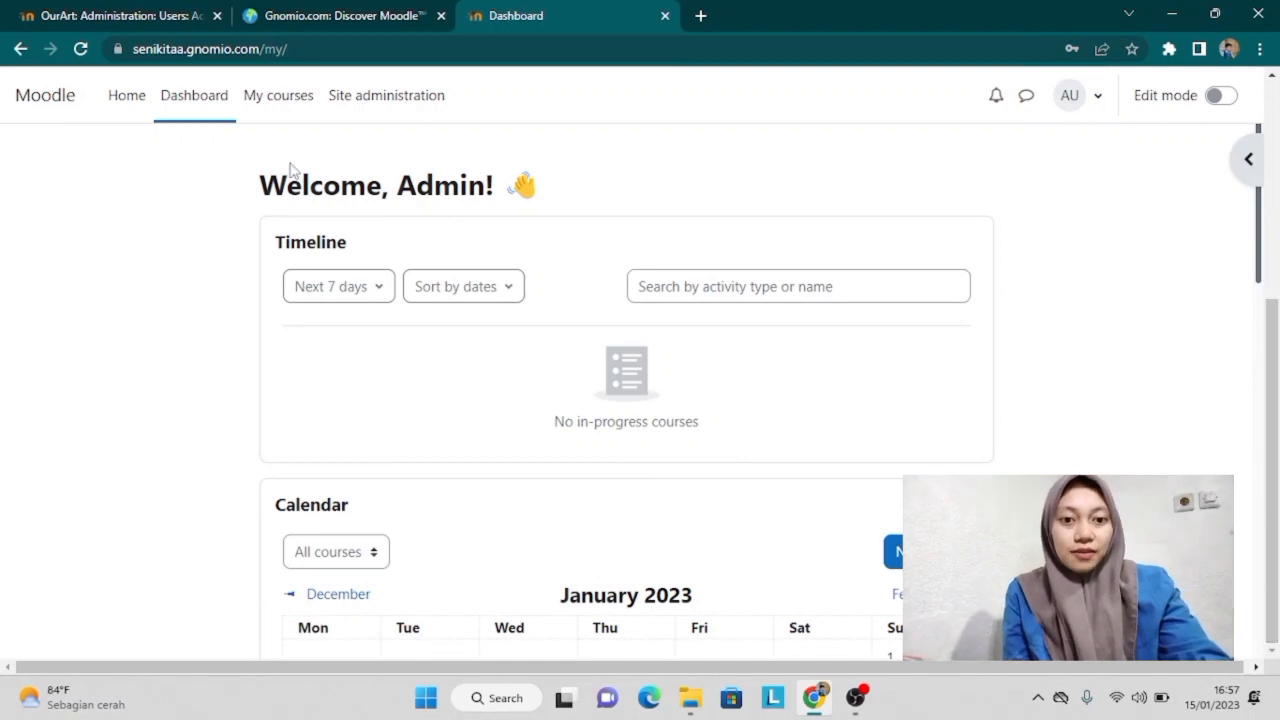
left_click(130, 96)
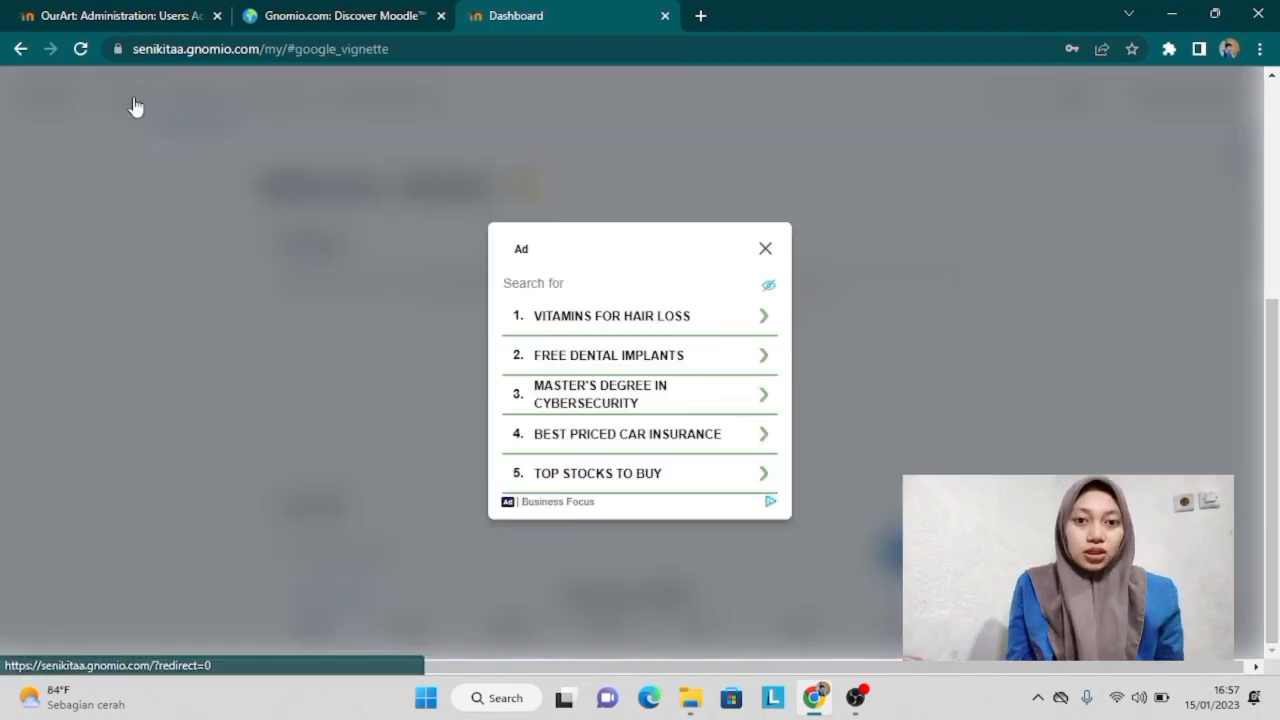
left_click(766, 249)
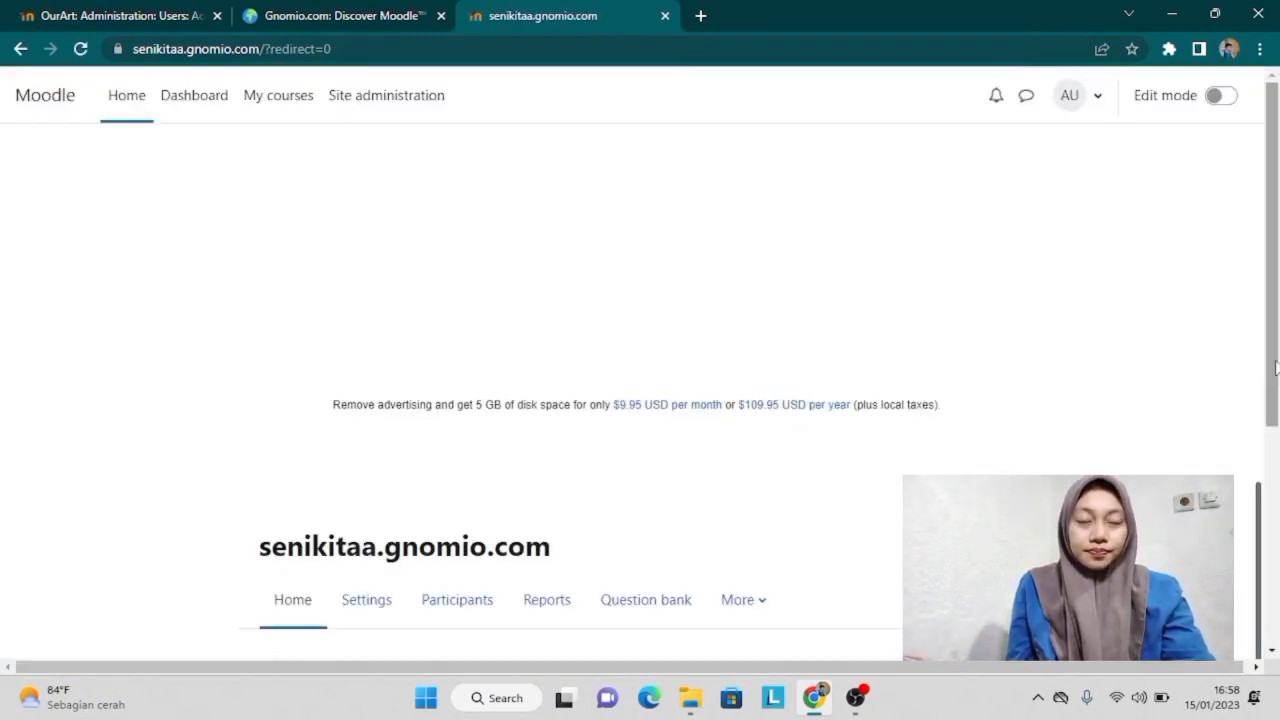
Step: Turn on Edit mode and open the front-page welcome section for editing
scroll(1275, 368, "down", 4)
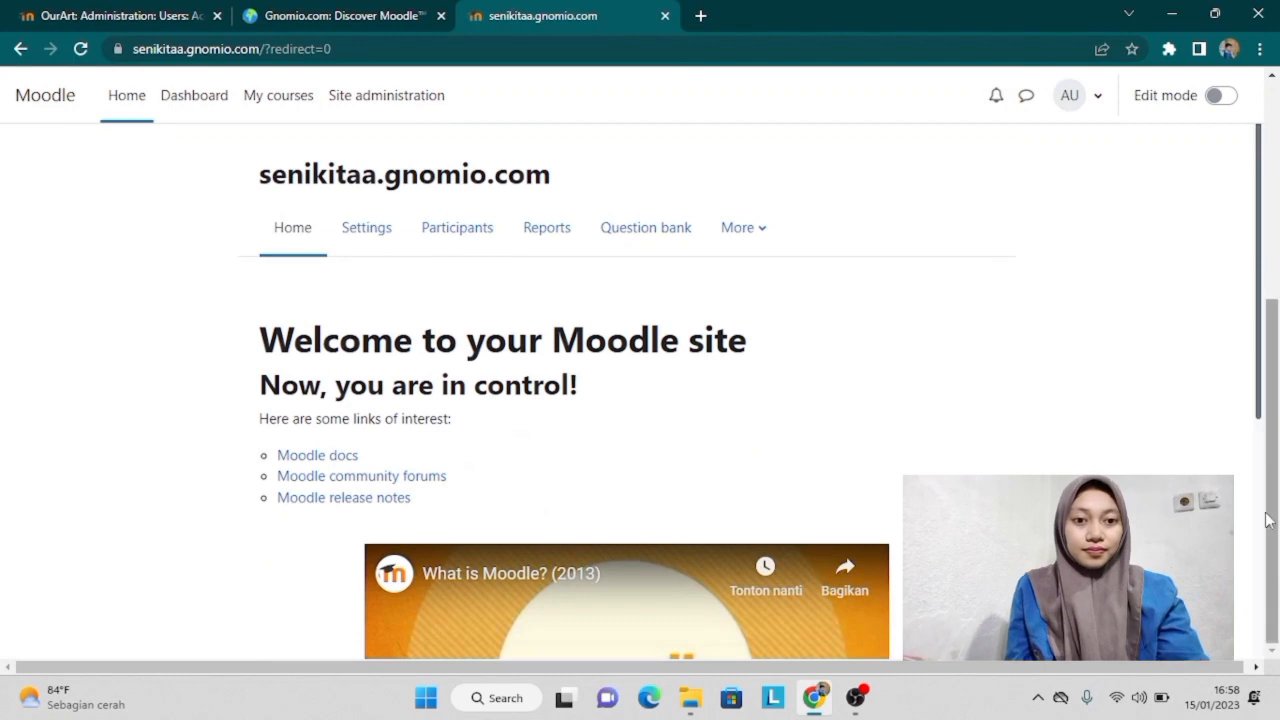
left_click(1221, 96)
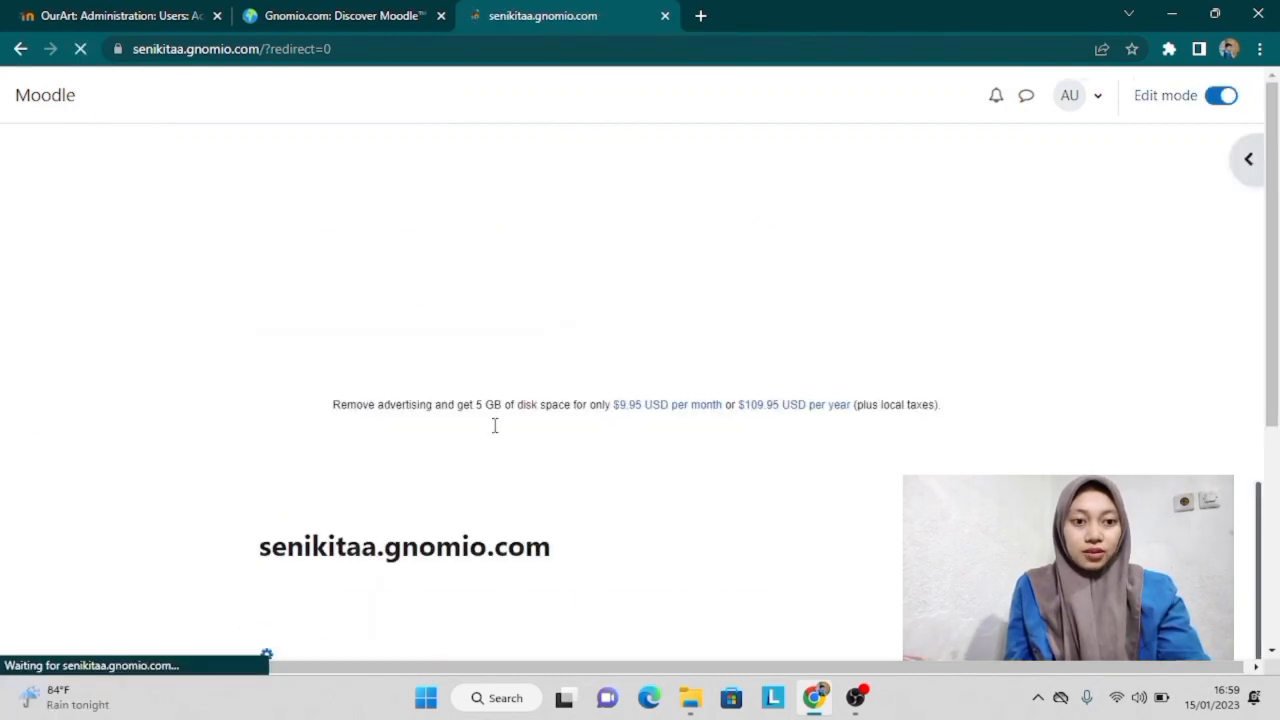
scroll(495, 430, "down", 3)
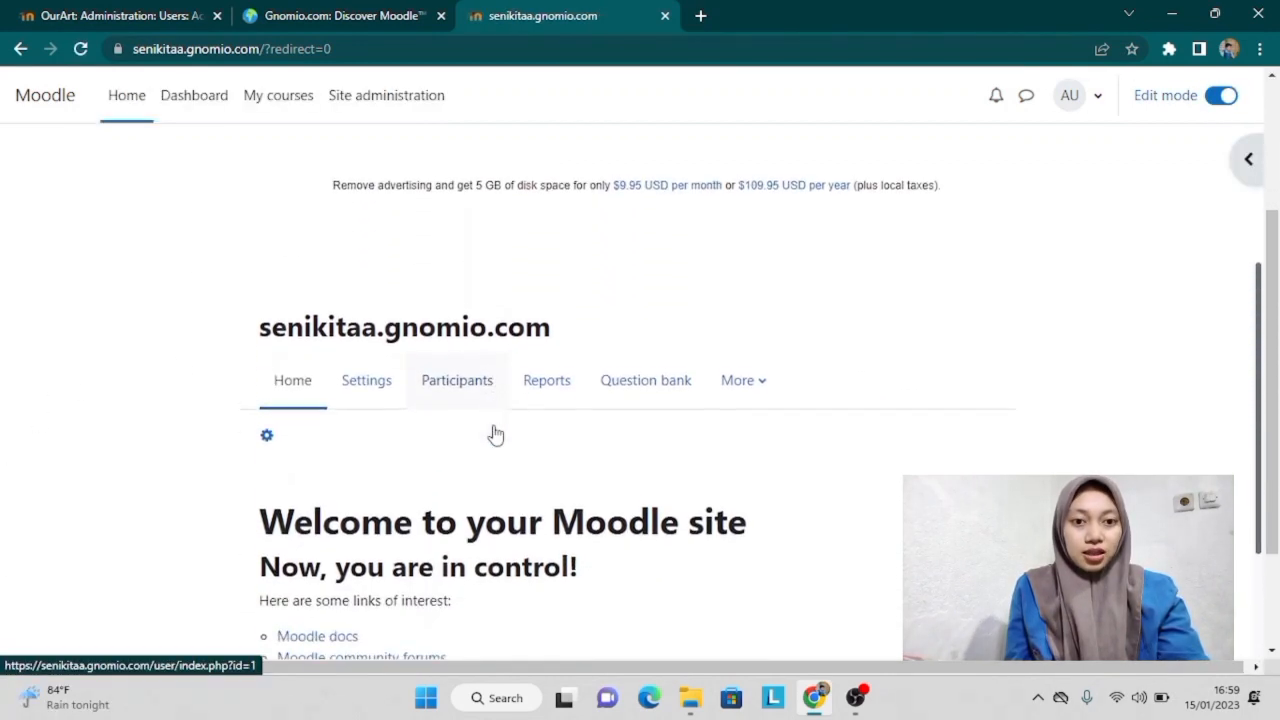
scroll(495, 430, "down", 2)
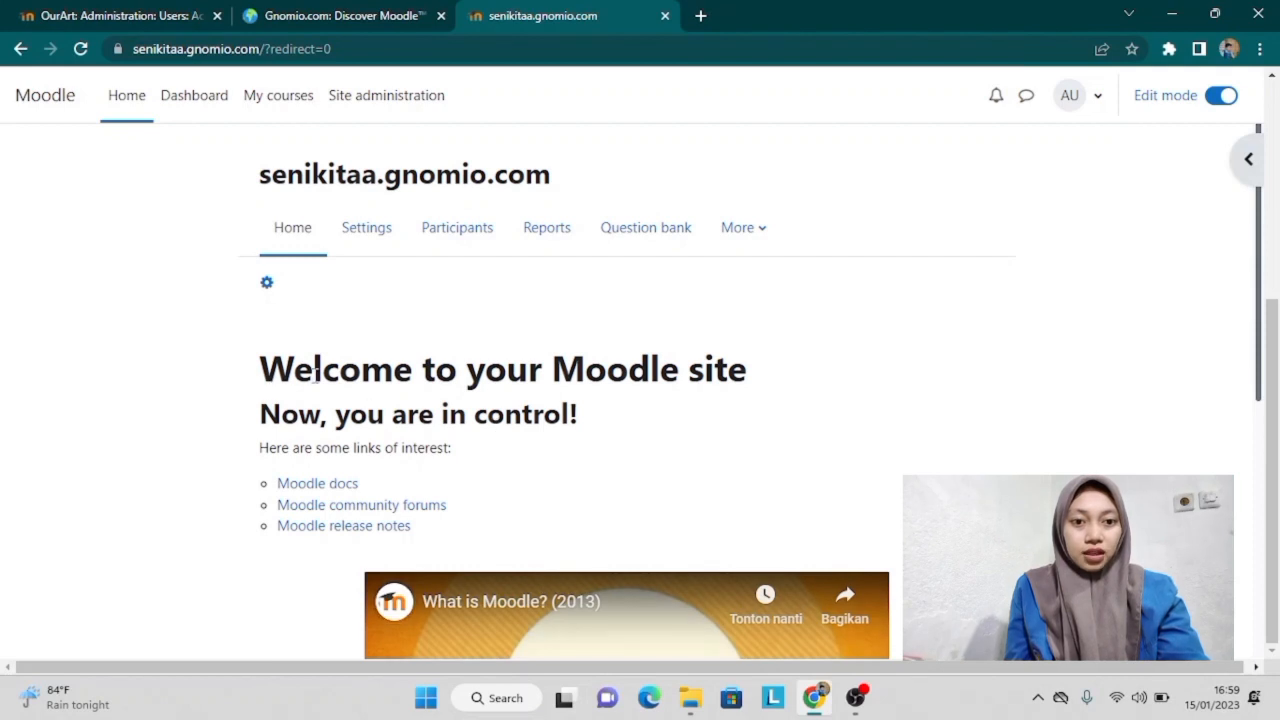
left_click(268, 284)
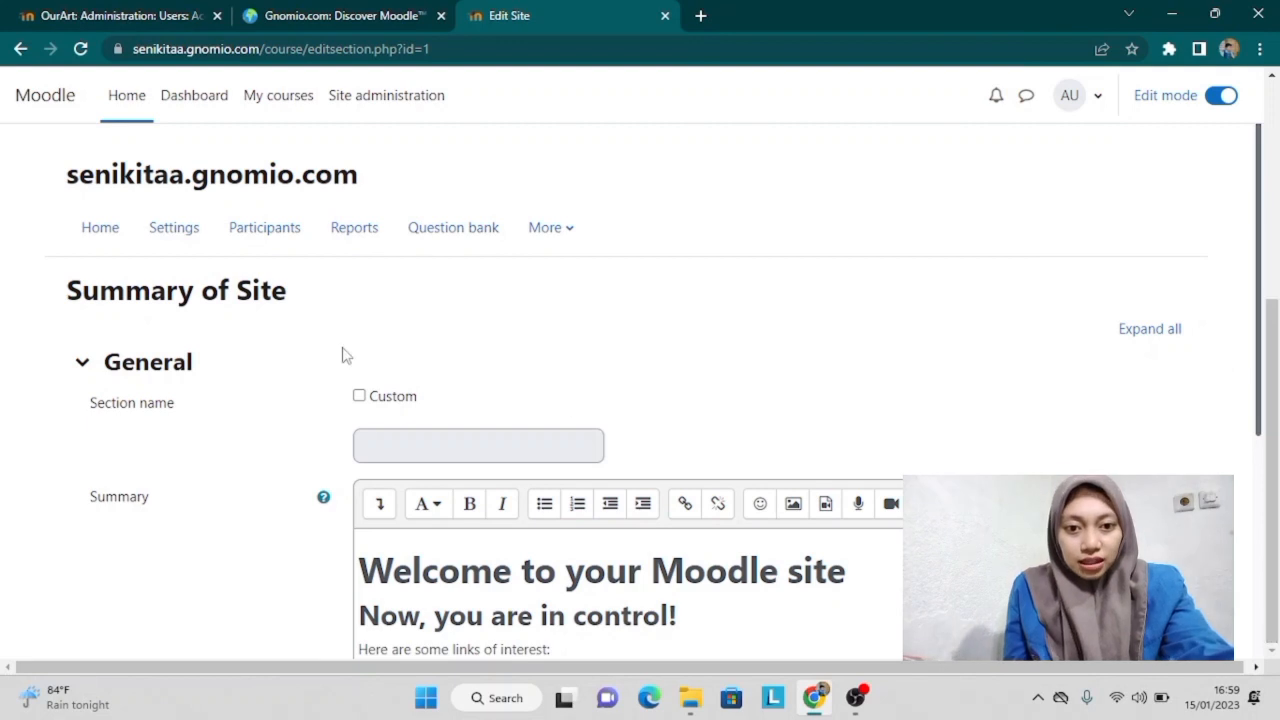
Step: Enable a custom section name and delete the entire old welcome summary
left_click(364, 398)
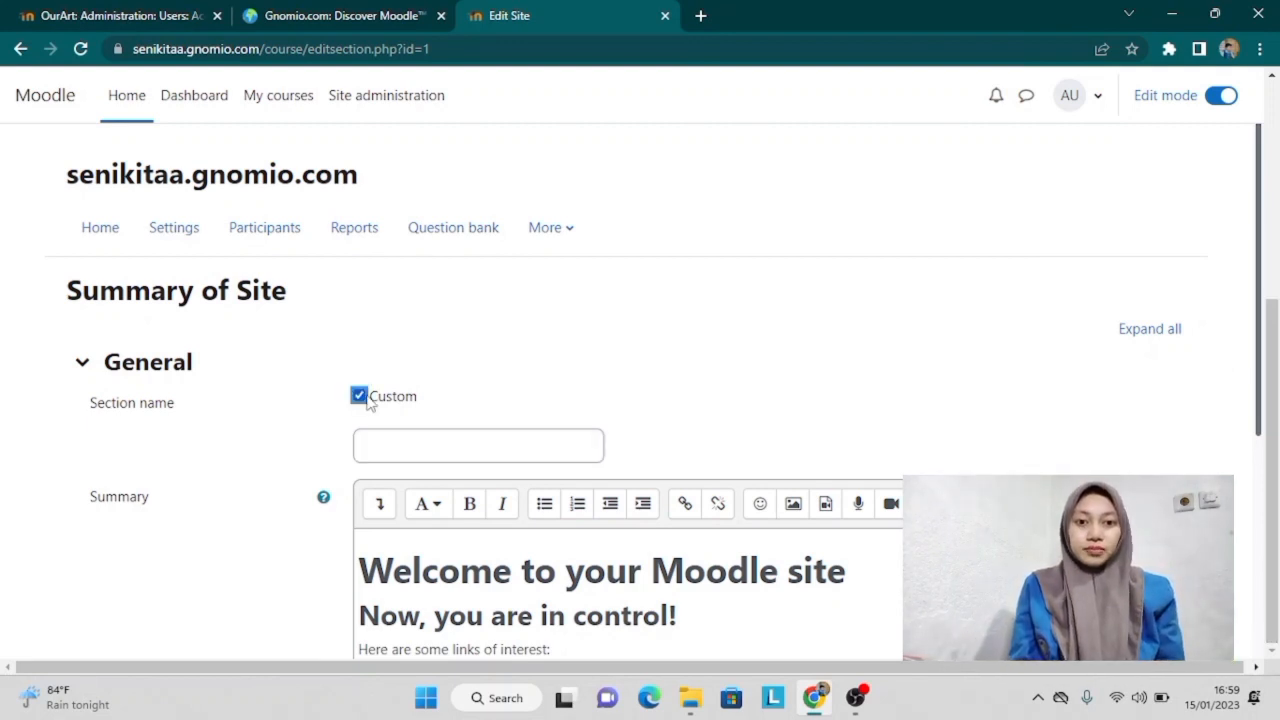
scroll(560, 588, "down", 1)
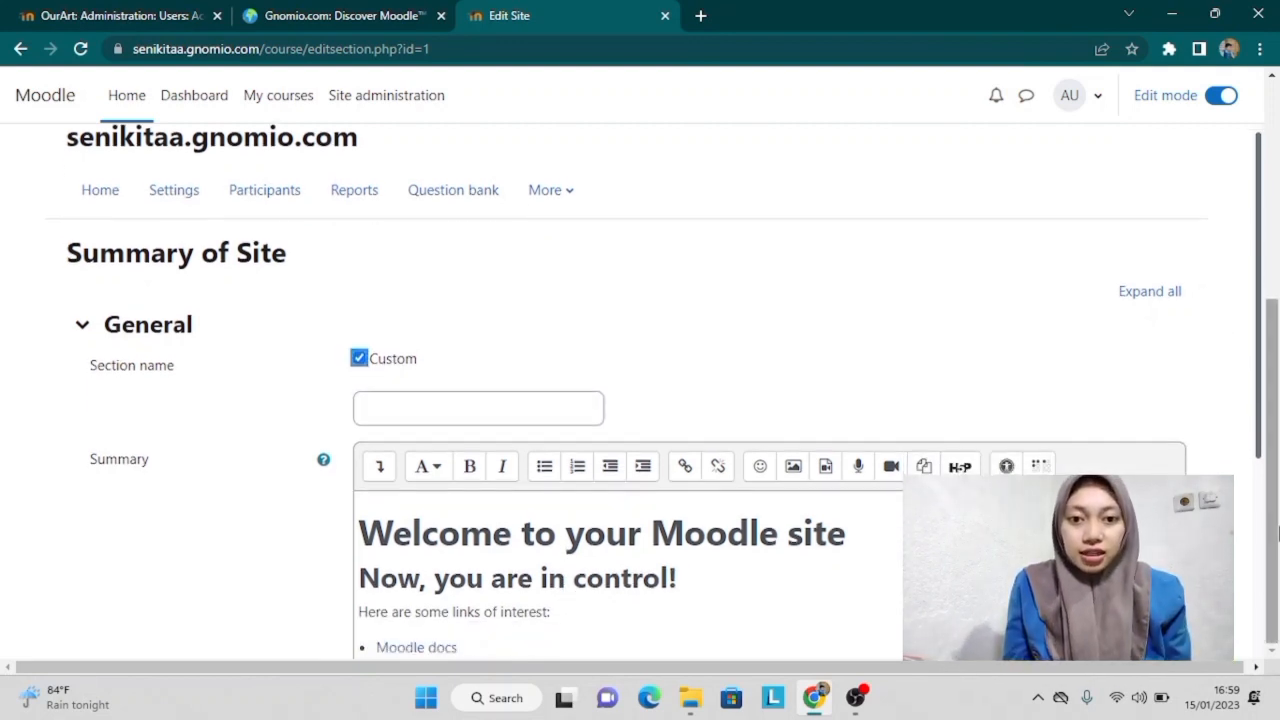
left_click_drag(1262, 382, 1262, 512)
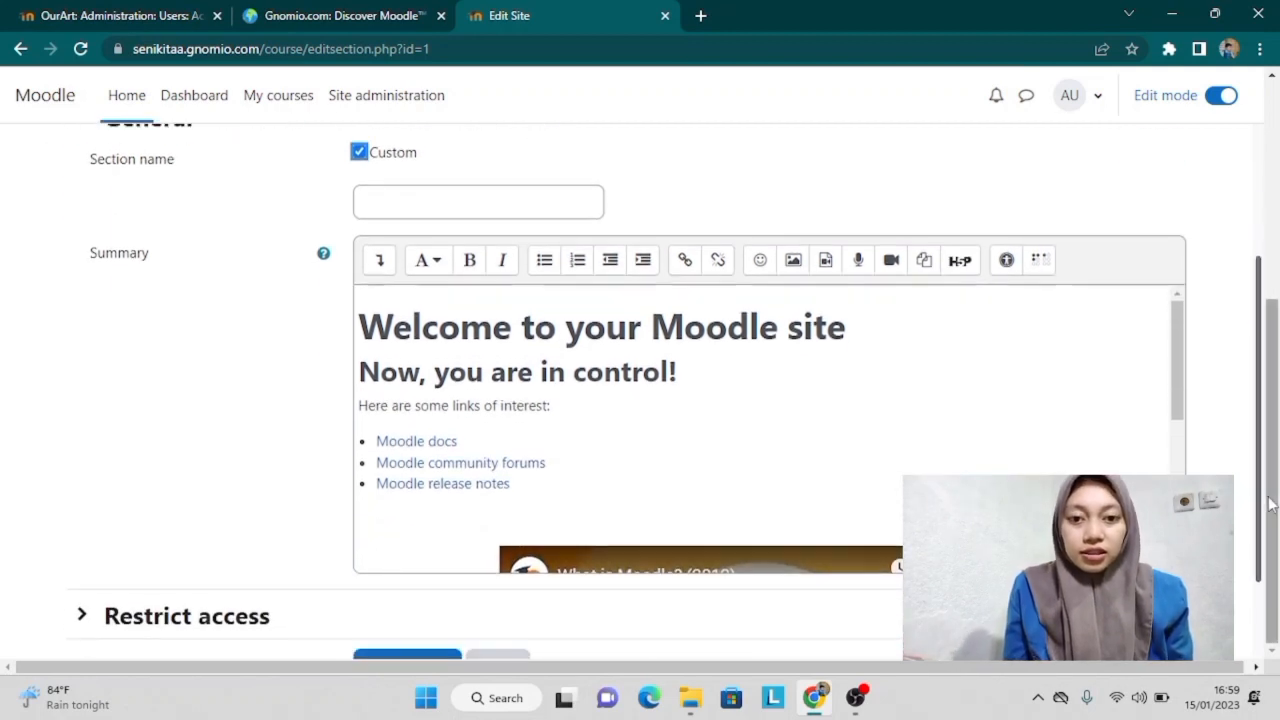
double_click(362, 325)
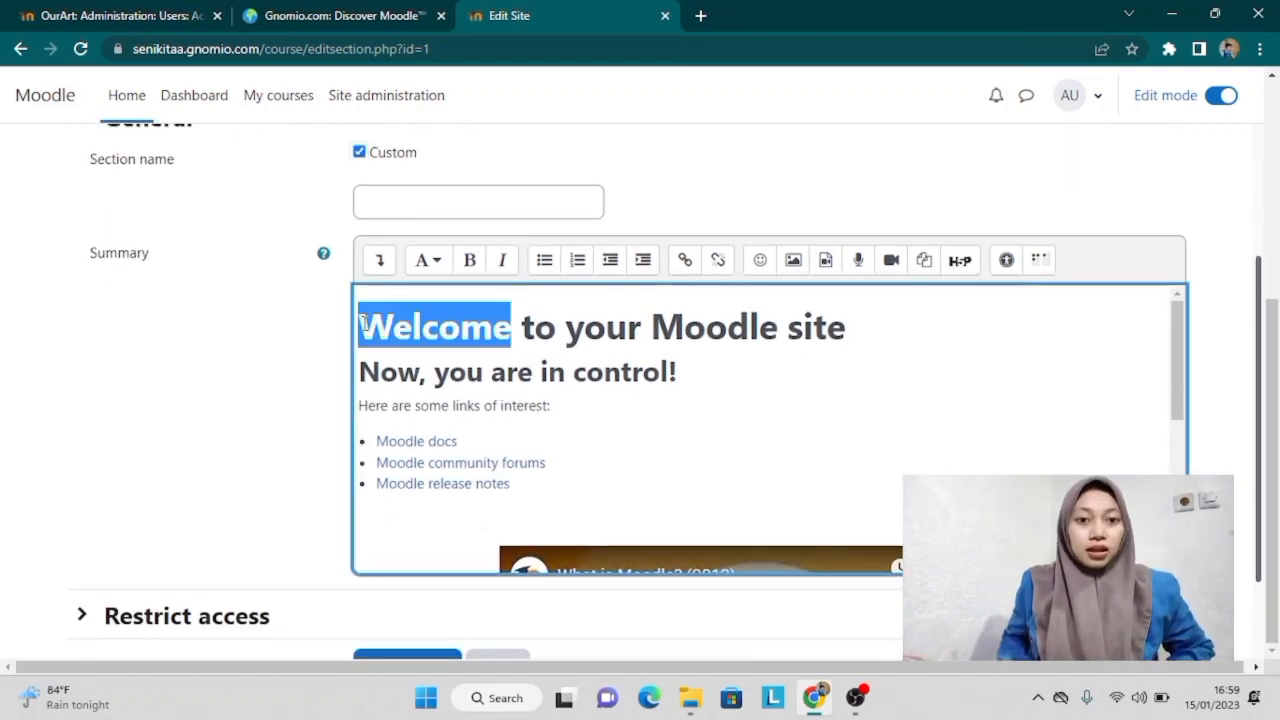
key("ctrl+a")
key("Delete")
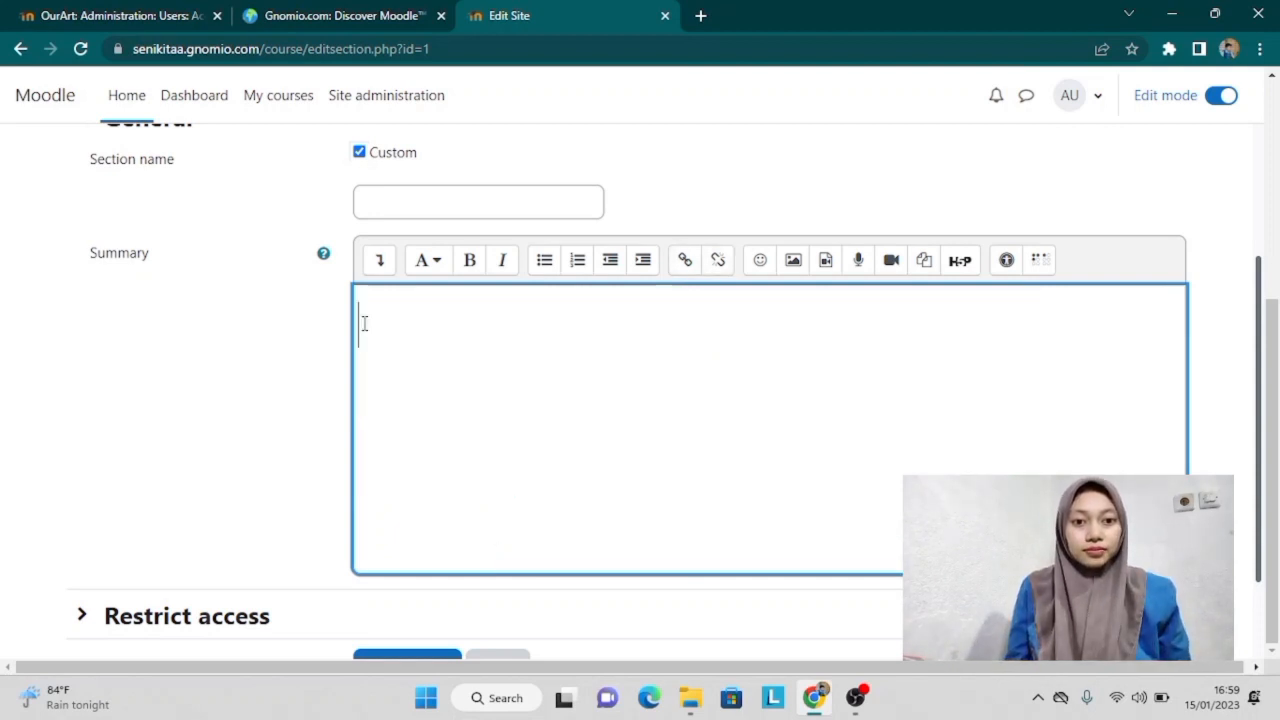
Step: Enter 'SELAMAT DATANG DI SENIKITA' as the section name in capitals
left_click(454, 196)
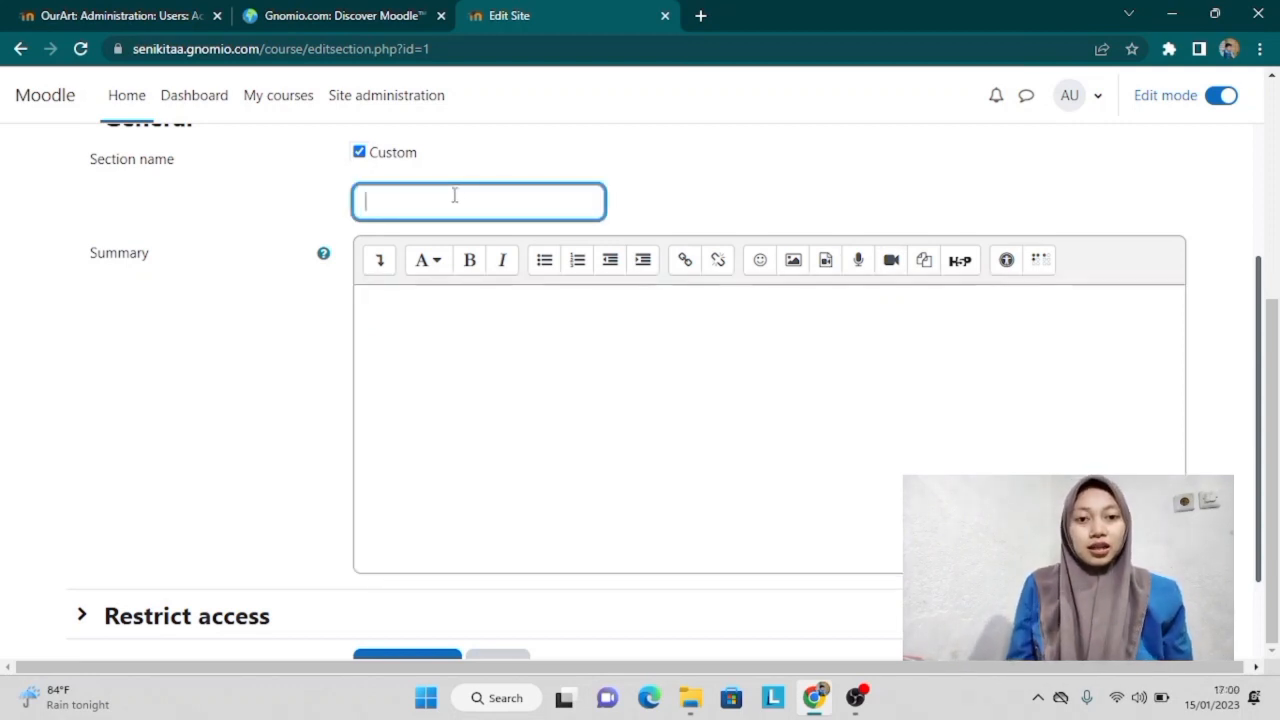
key("Caps_Lock")
type("A")
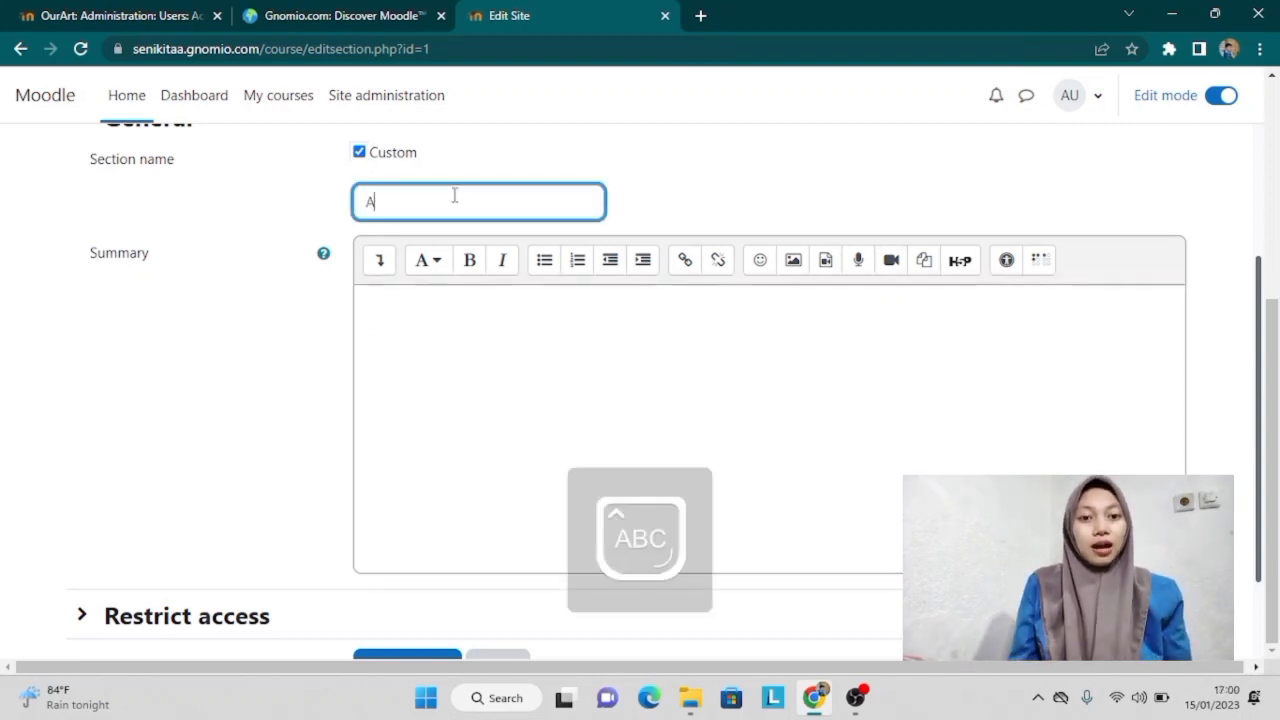
key("BackSpace")
type("SELAMAT DATANG DI SENIKITA")
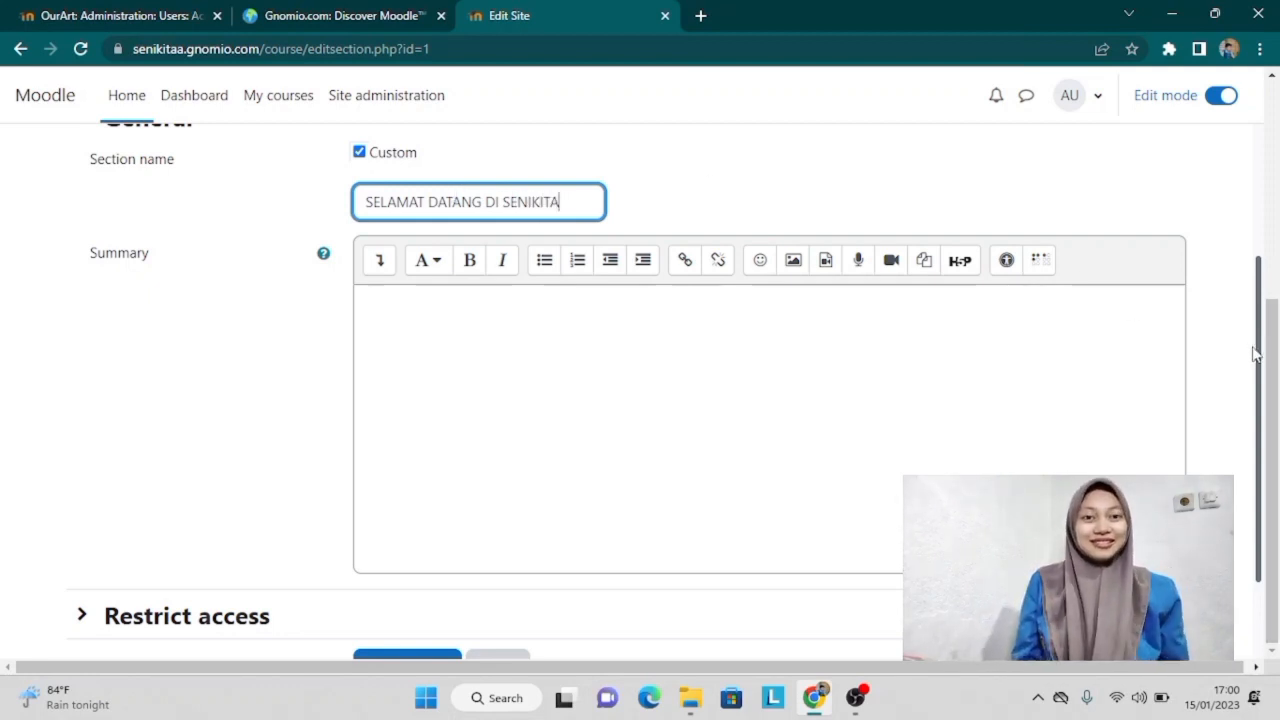
left_click_drag(1255, 352, 1260, 480)
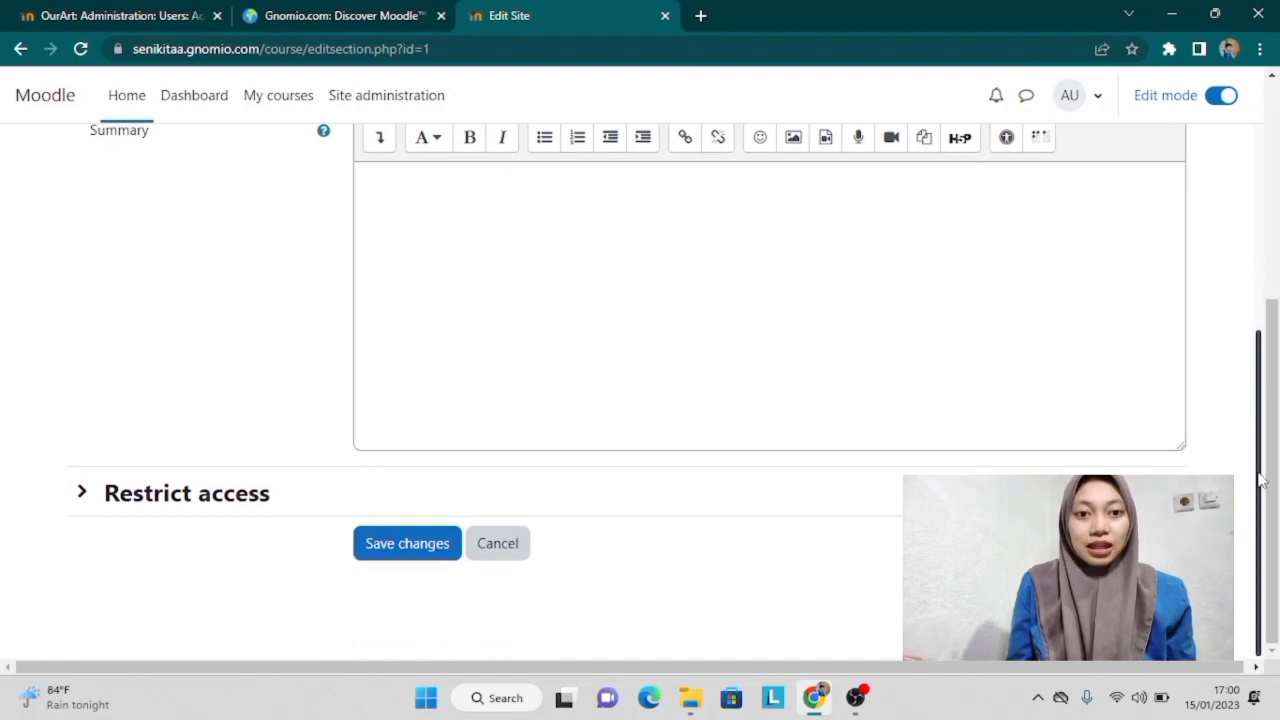
Step: Save the 'SELAMAT DATANG DI SENIKITA' section, then start adding a new course from the home page
left_click(437, 557)
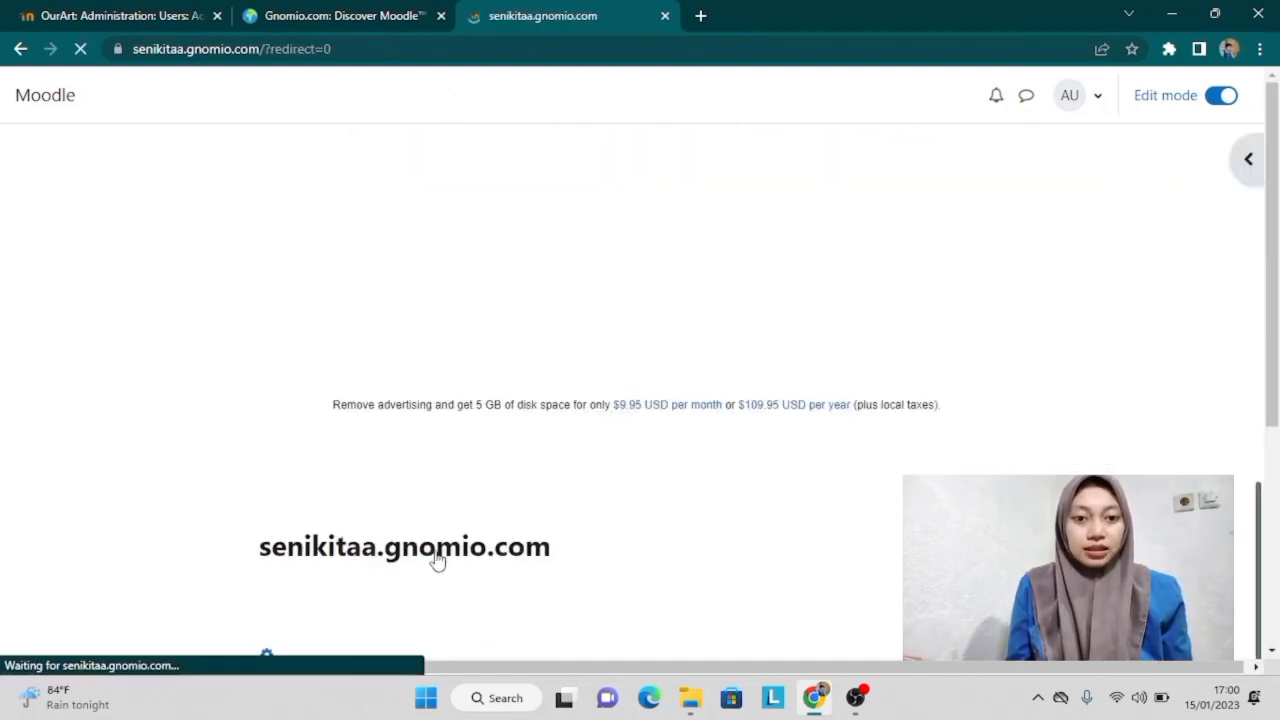
scroll(437, 560, "down", 3)
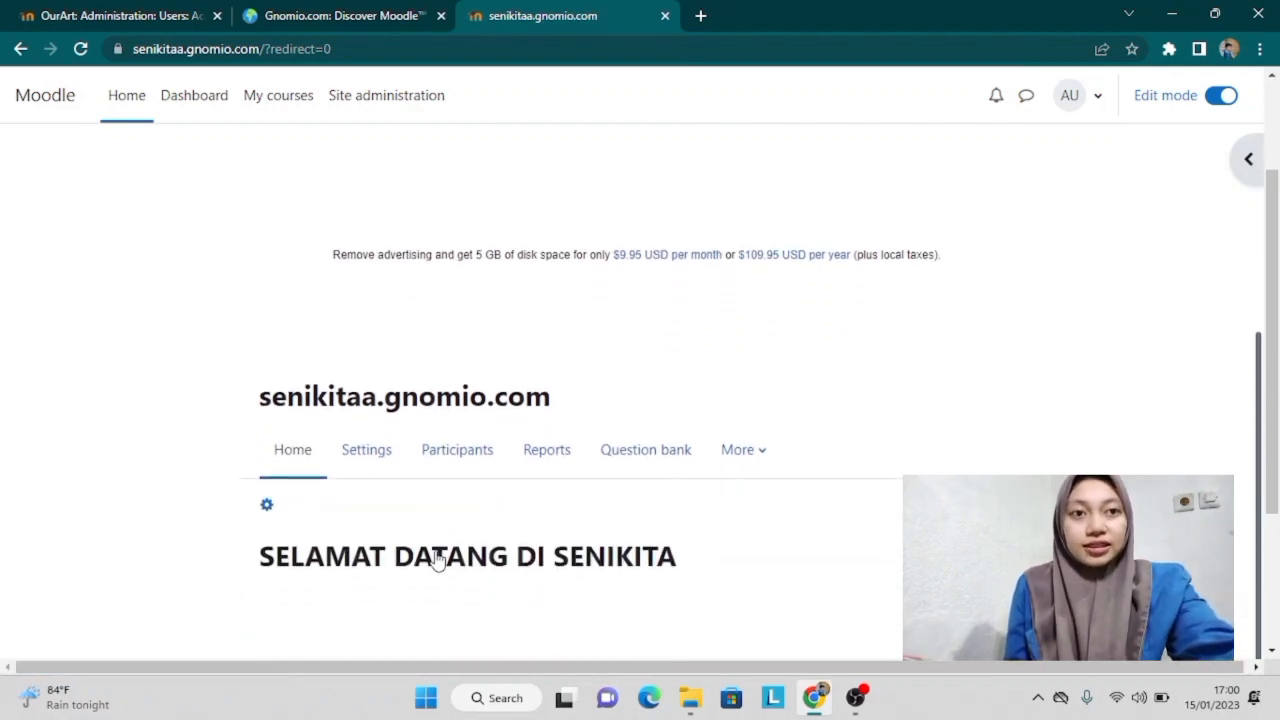
scroll(437, 560, "down", 3)
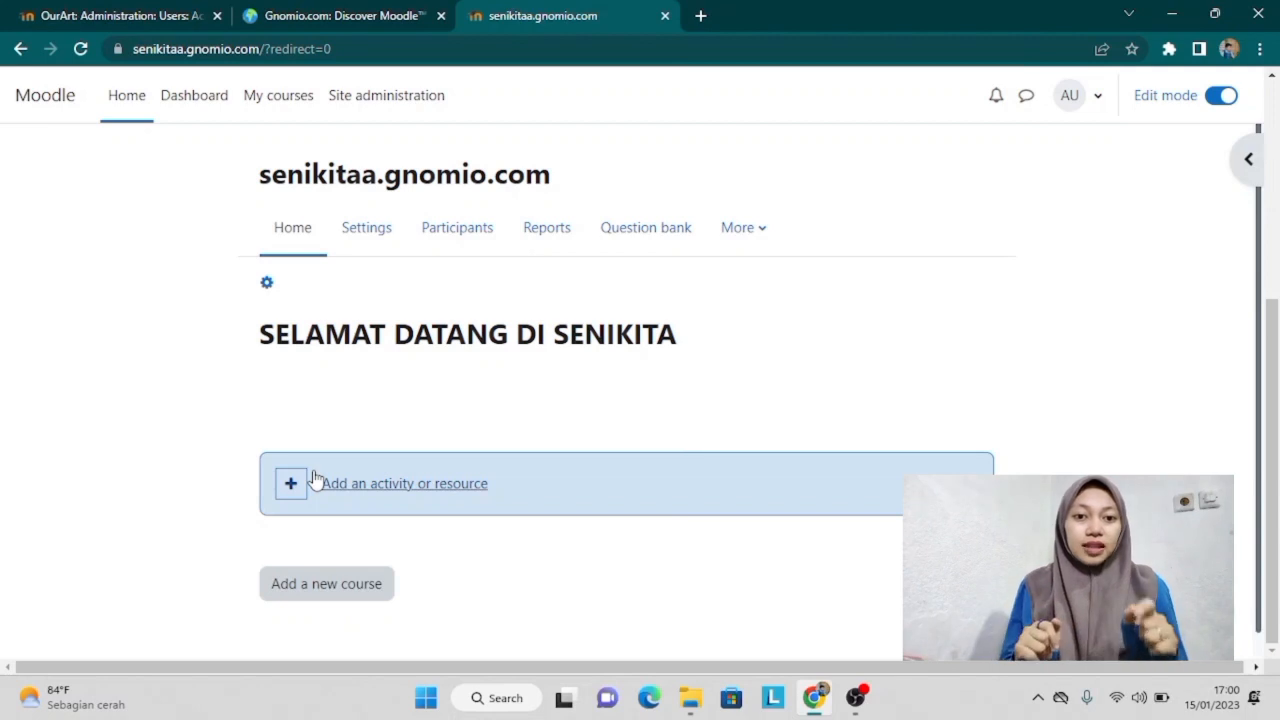
left_click(309, 601)
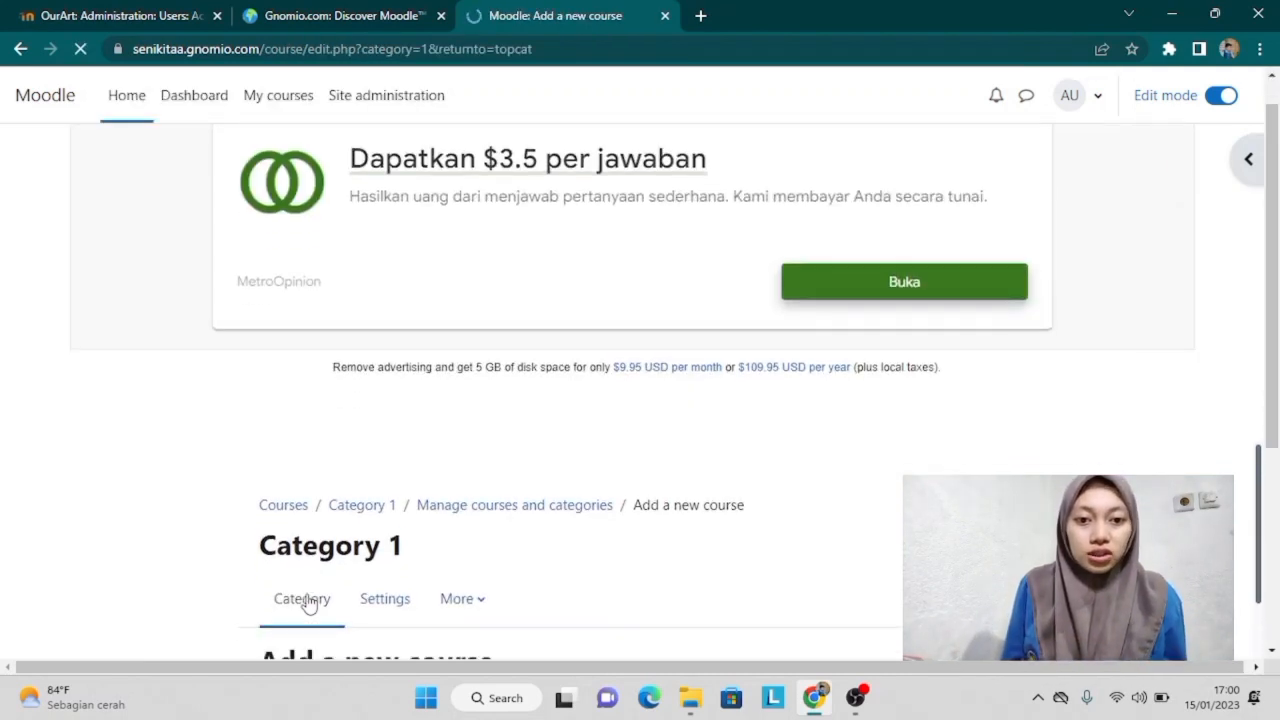
Step: Name the course SENI RUPA with short name SENI, ending 24 January 2024
scroll(309, 603, "down", 4)
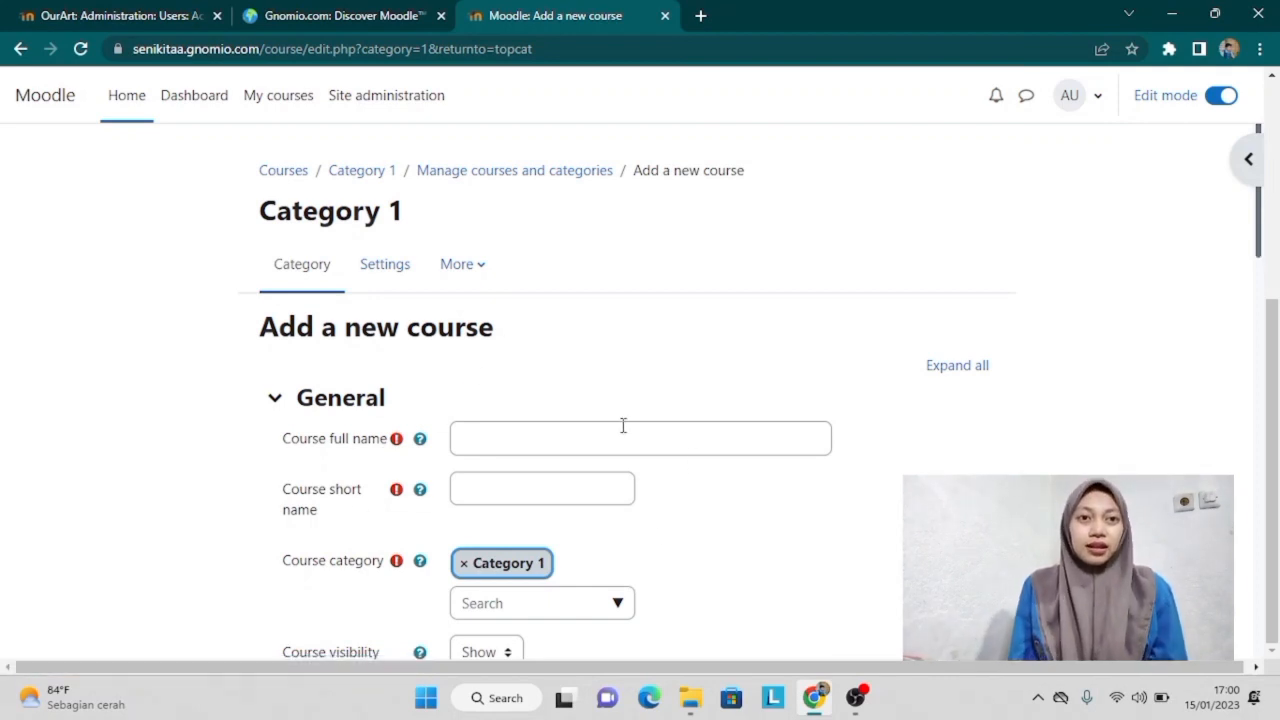
left_click(544, 442)
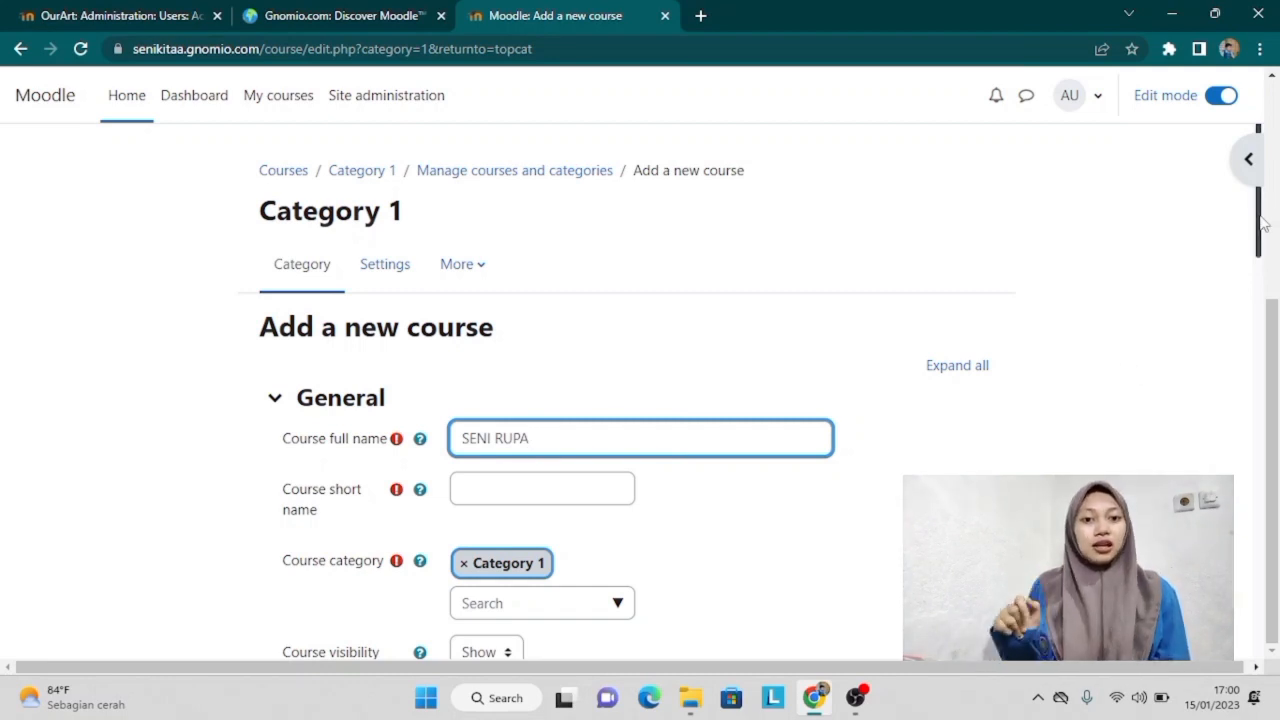
left_click_drag(1262, 224, 1258, 285)
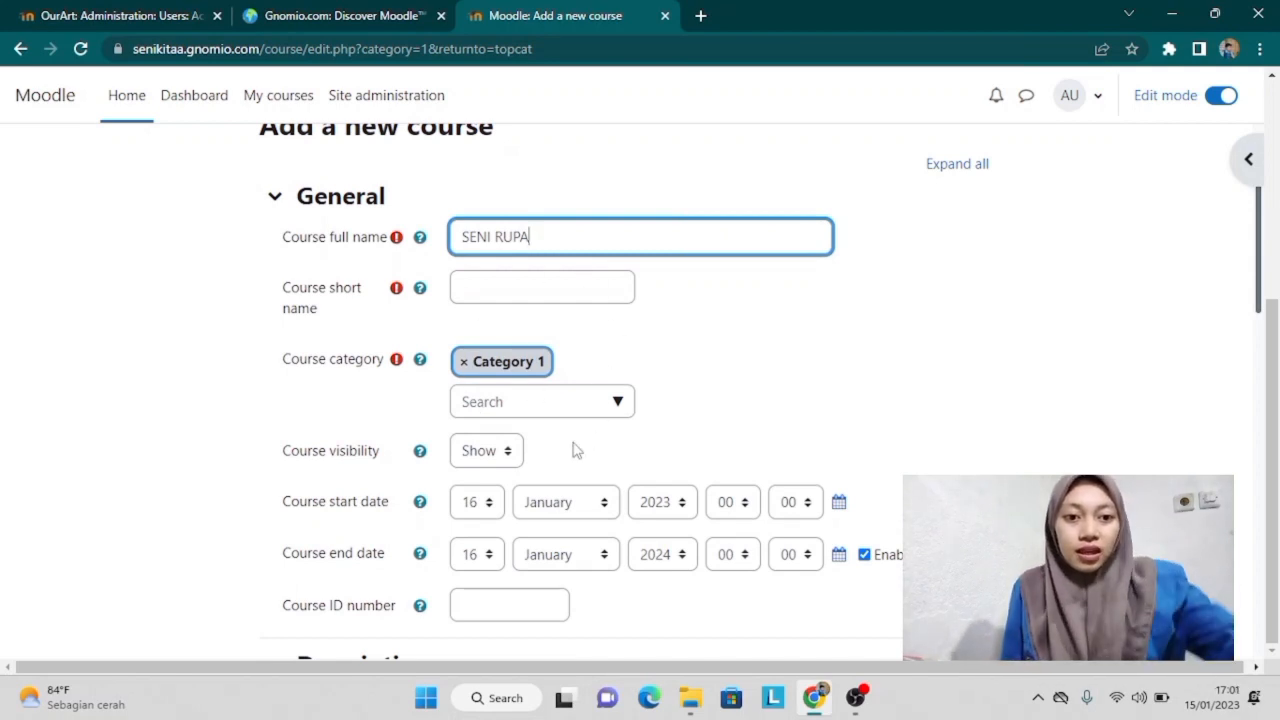
left_click(493, 287)
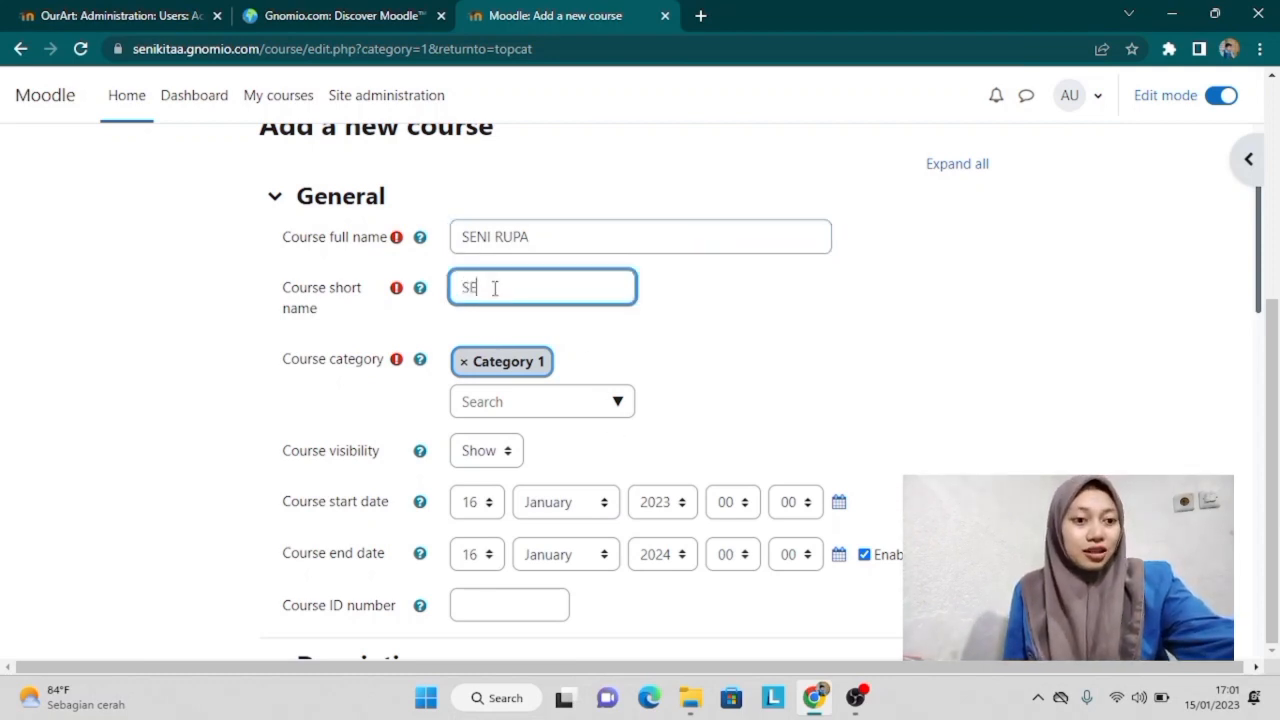
left_click(620, 410)
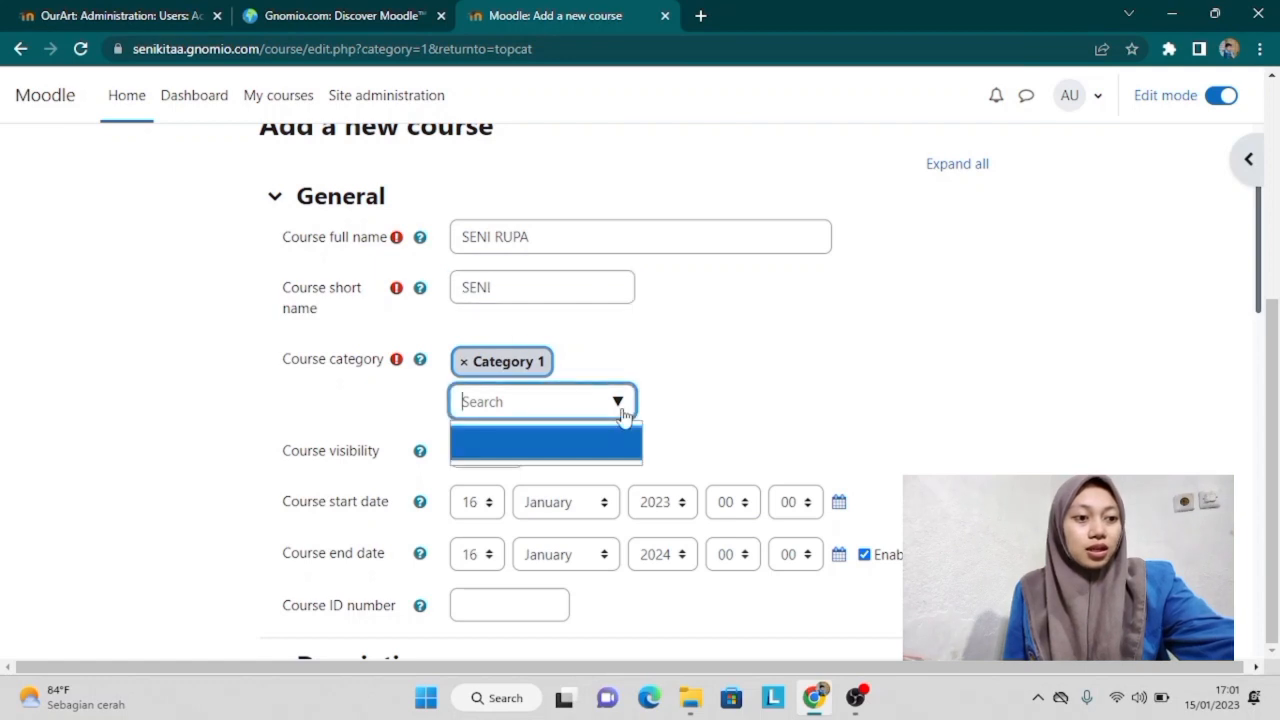
left_click(487, 507)
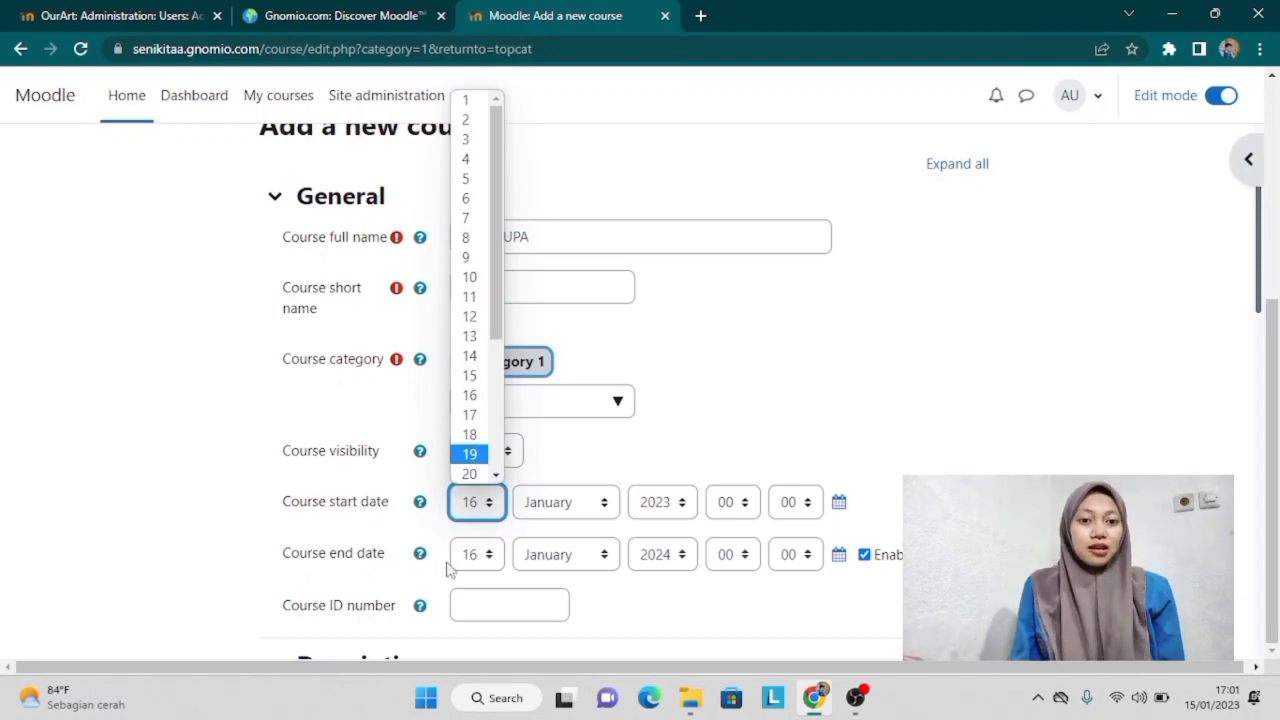
left_click(490, 552)
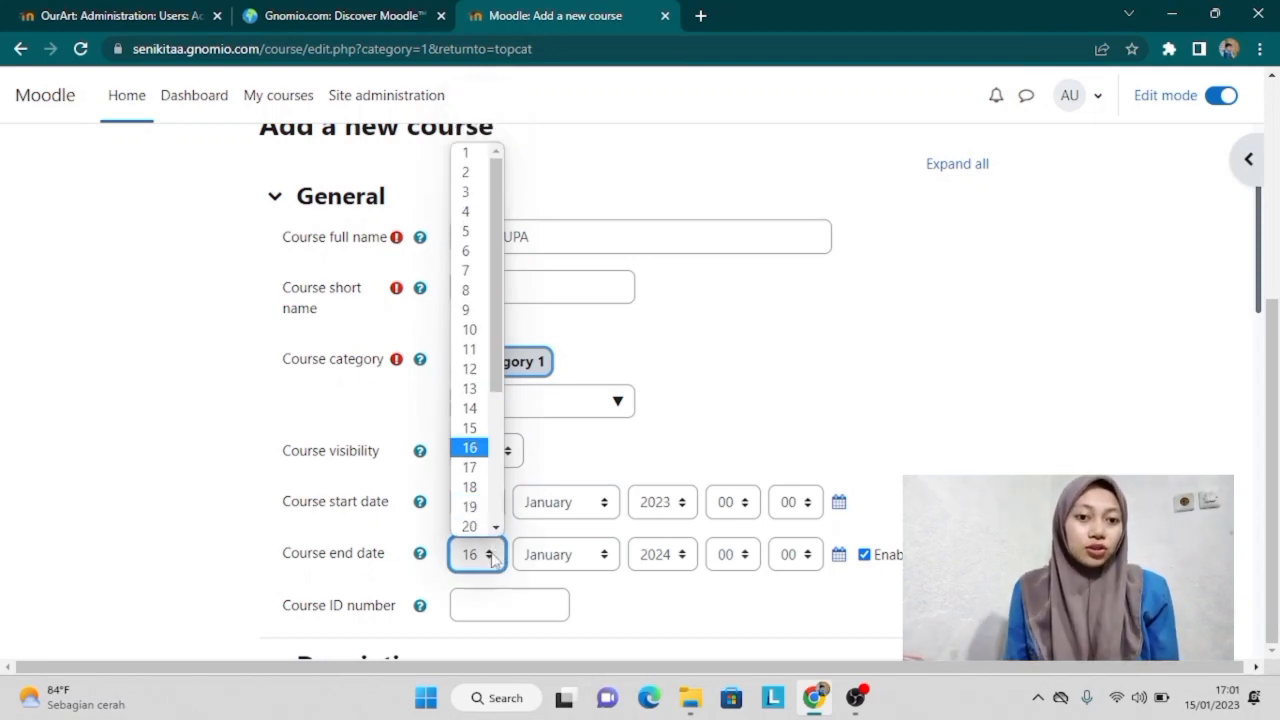
left_click(473, 527)
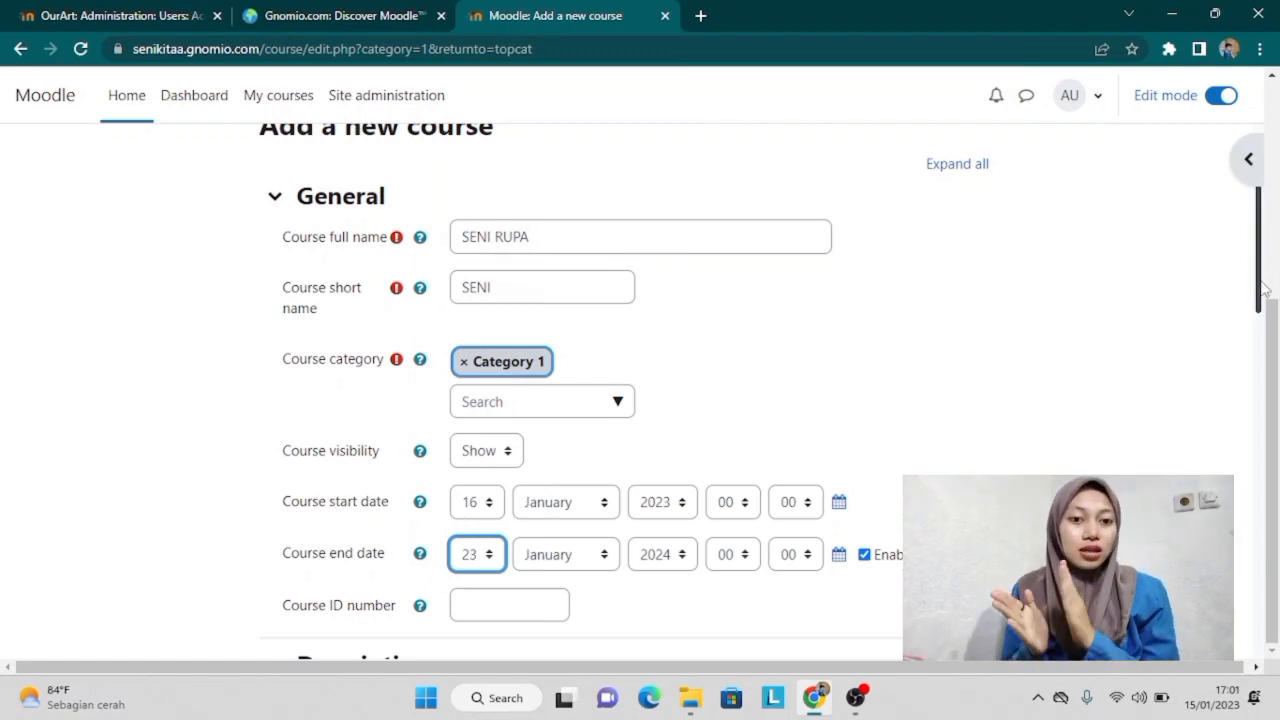
scroll(1263, 289, "down", 2)
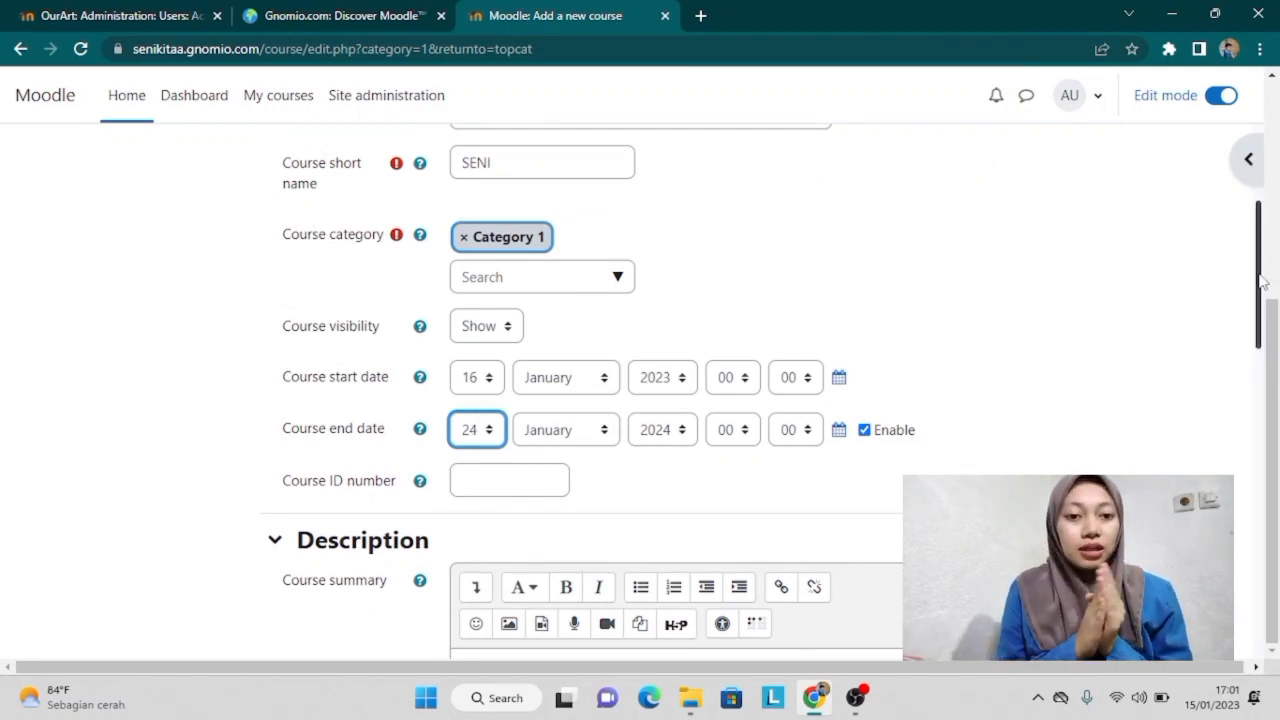
left_click_drag(1263, 283, 1267, 452)
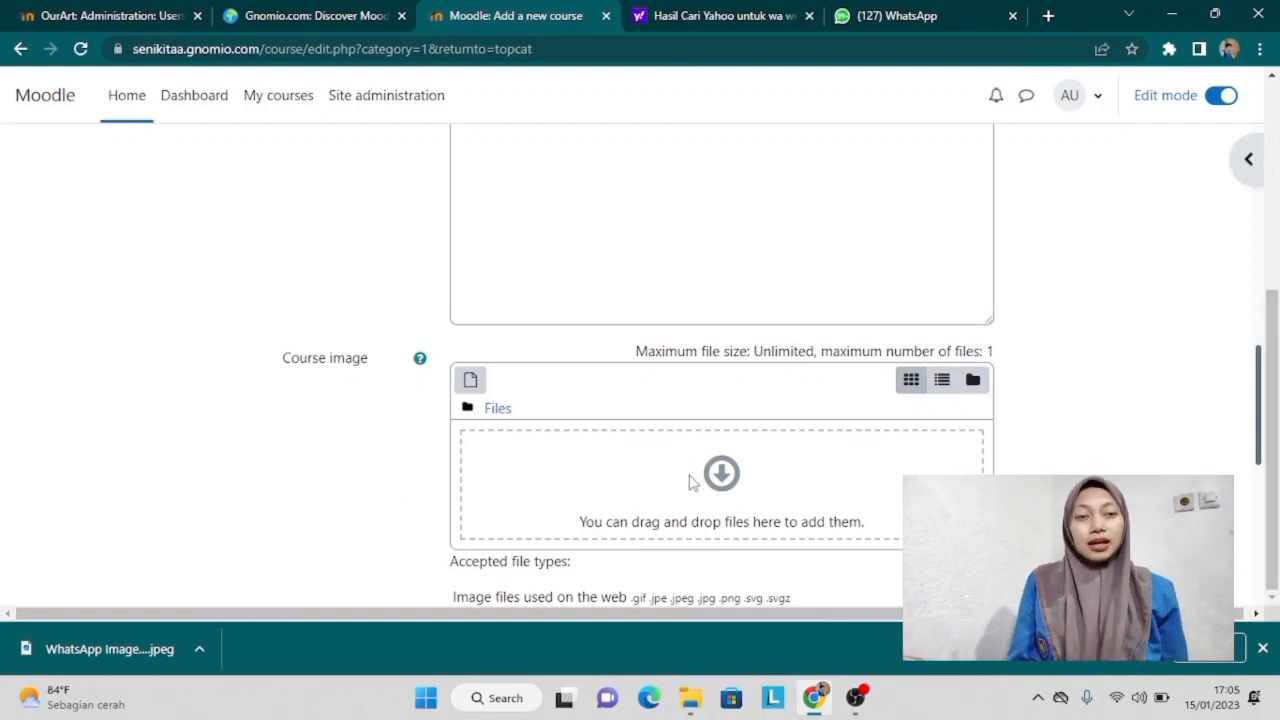
Step: Upload 'WhatsApp Image 2023-01-15 at 17.05.04' from Downloads as the course image
left_click(733, 495)
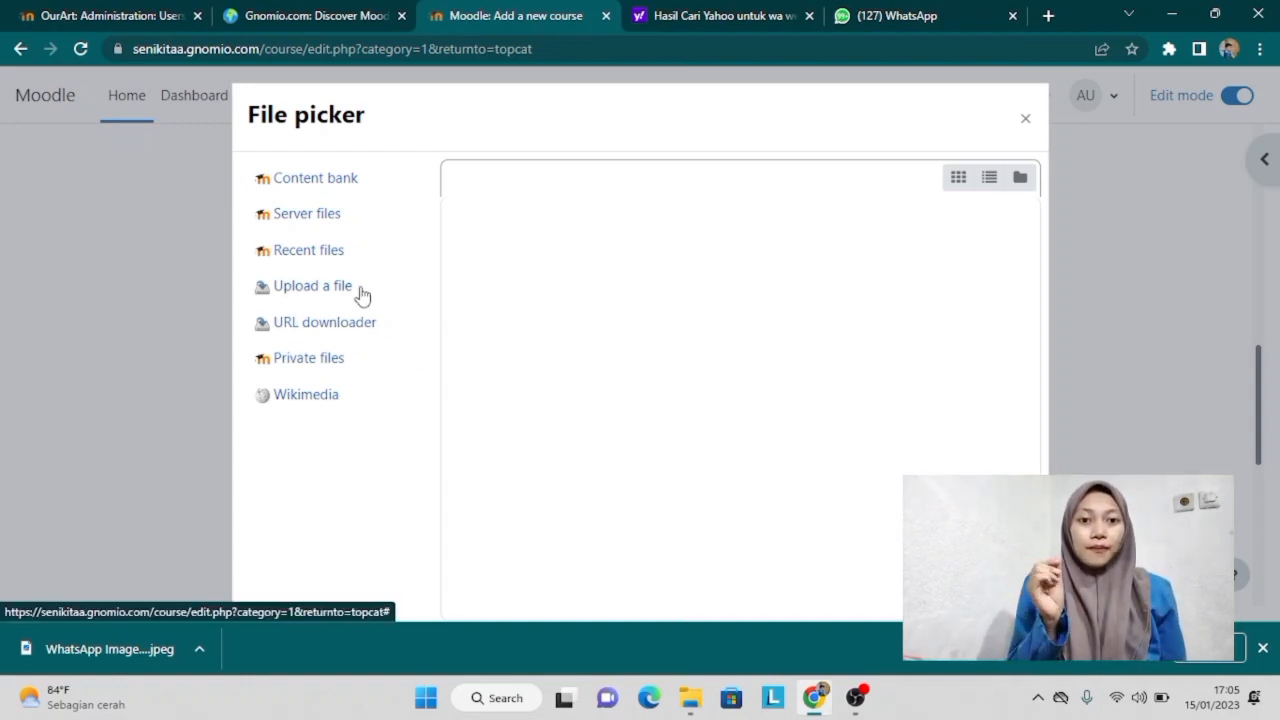
left_click(312, 288)
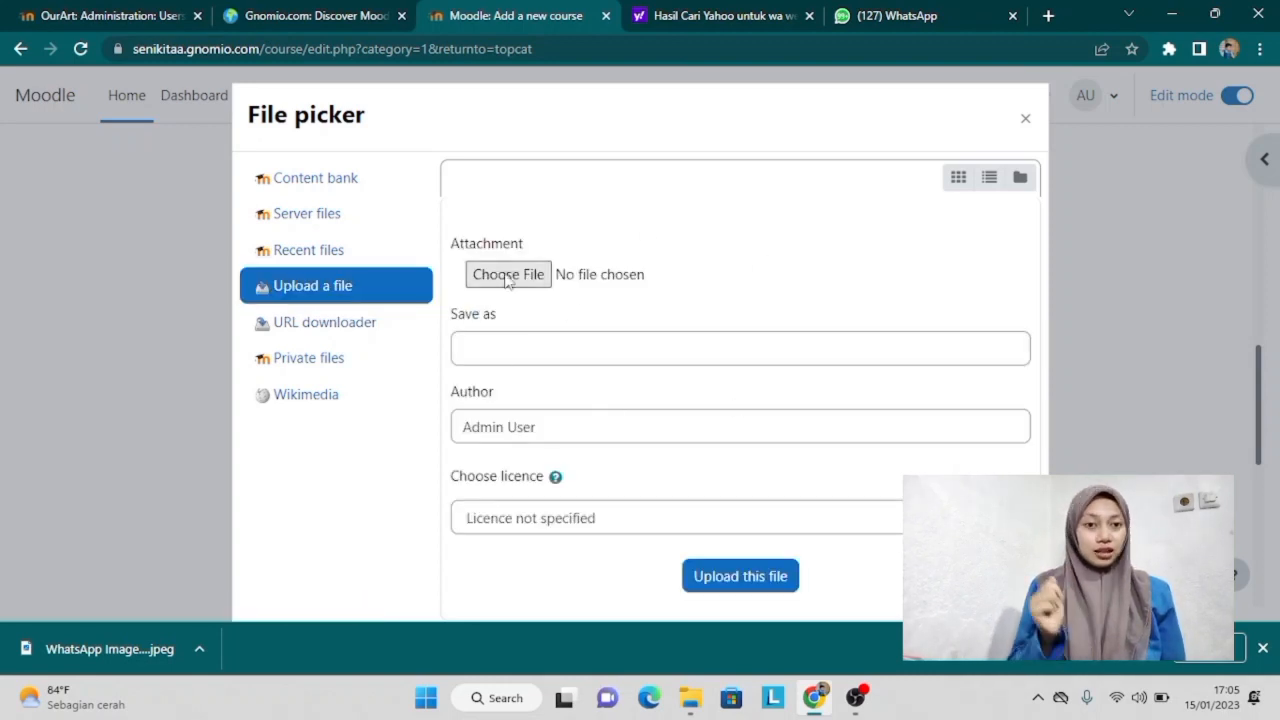
left_click(520, 274)
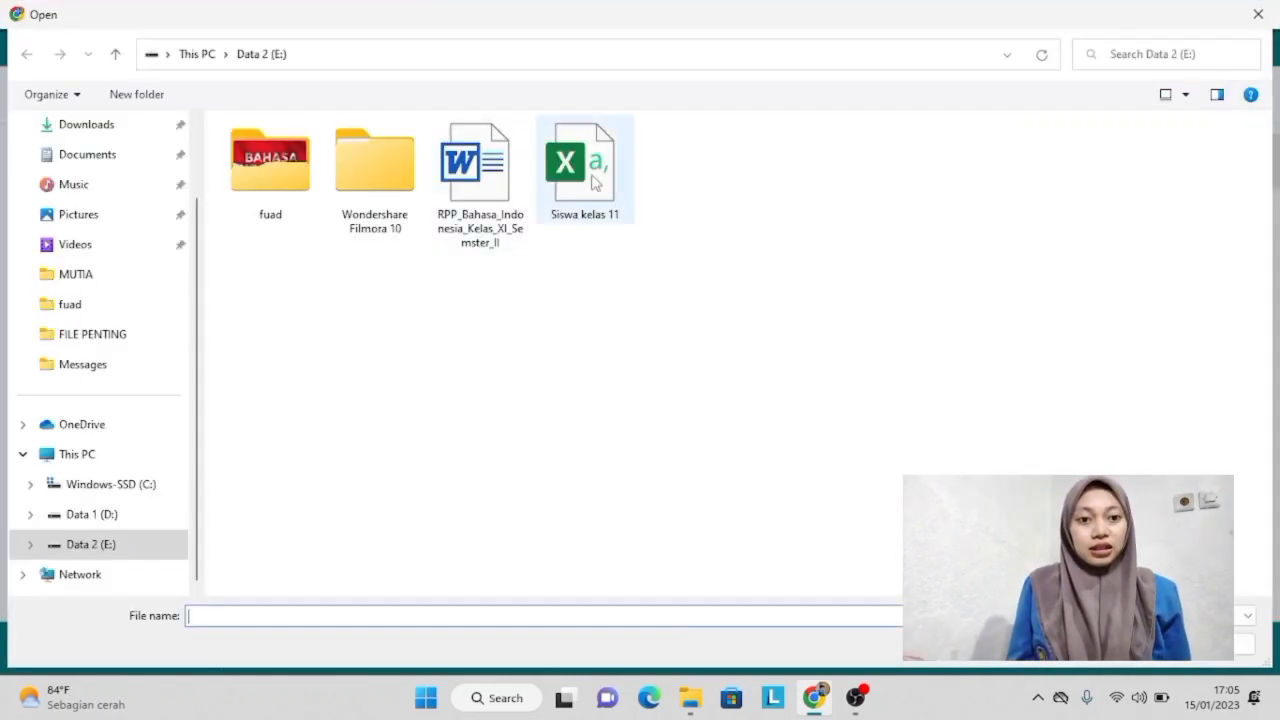
left_click(90, 218)
left_click(97, 130)
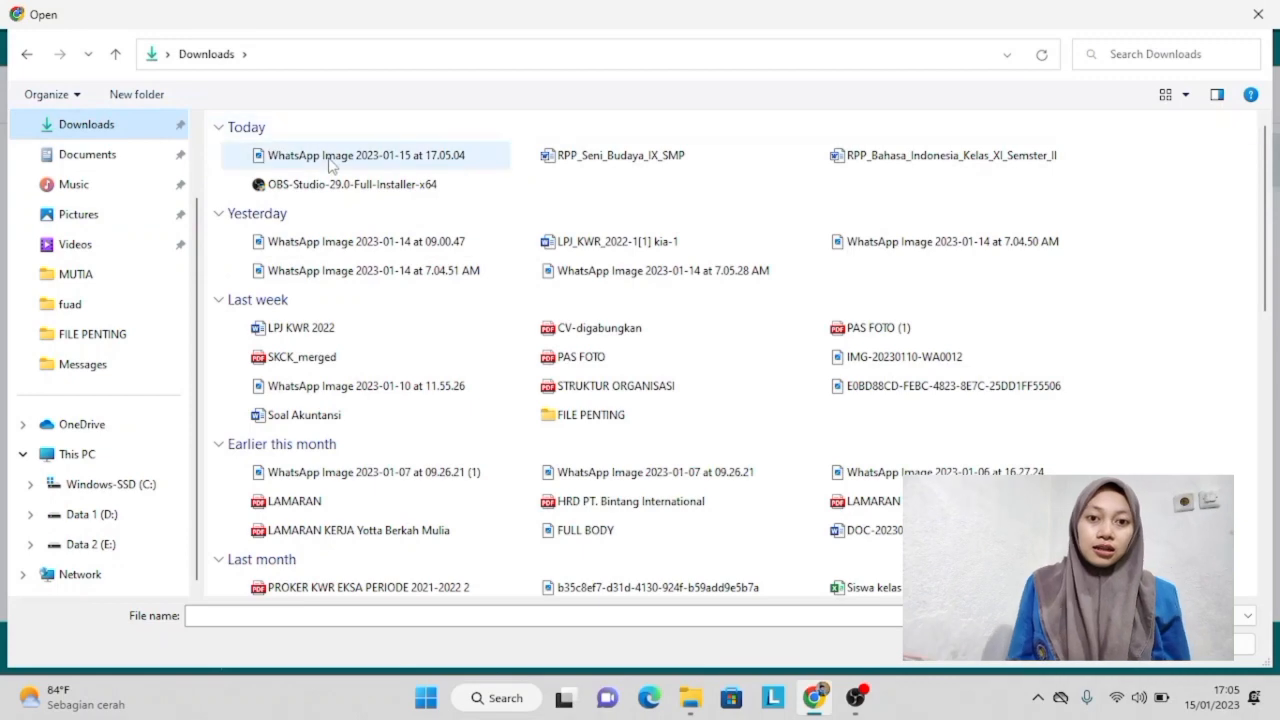
double_click(335, 160)
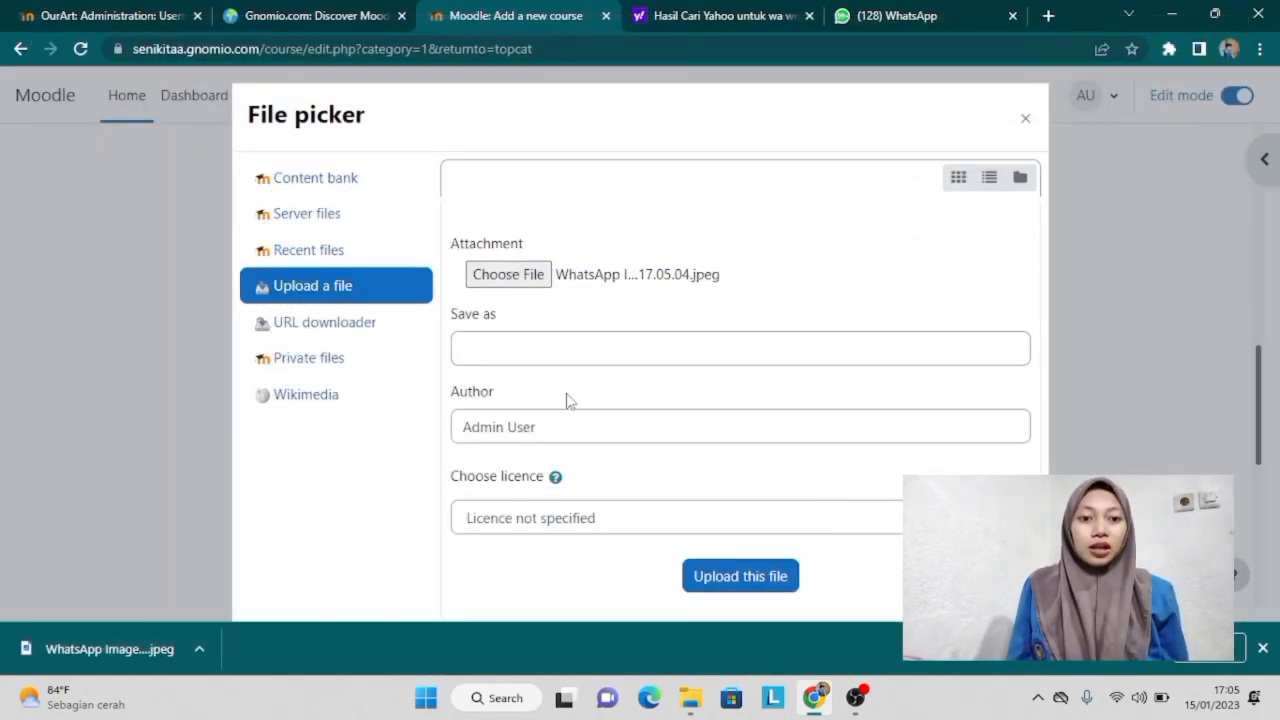
left_click(757, 576)
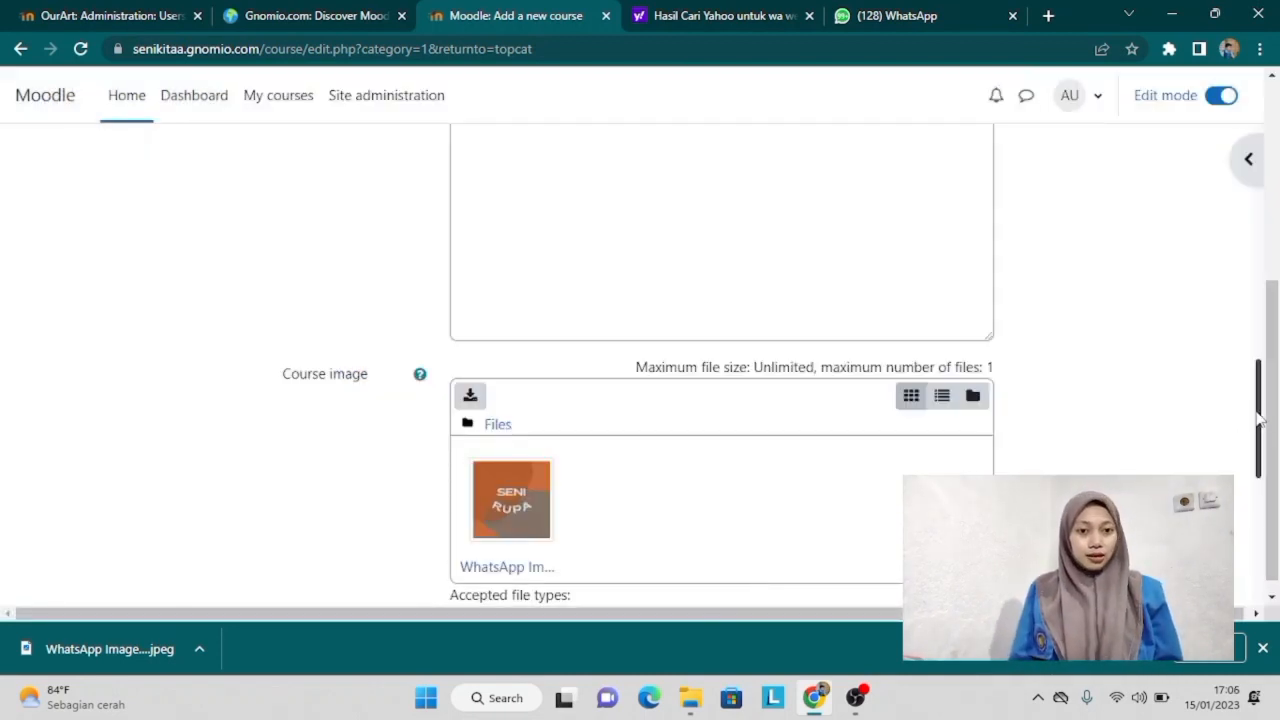
Step: Review the Course format and Appearance settings, then save and display SENI RUPA
left_click_drag(1274, 420, 1269, 532)
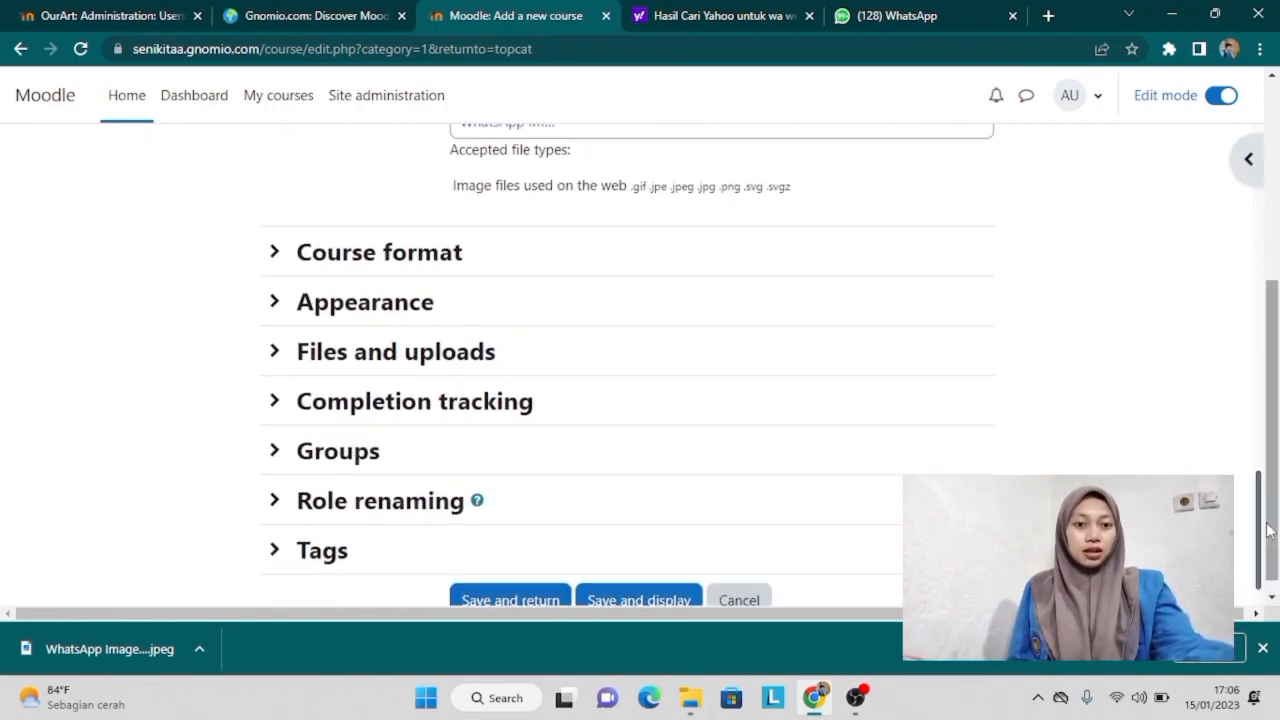
left_click(284, 257)
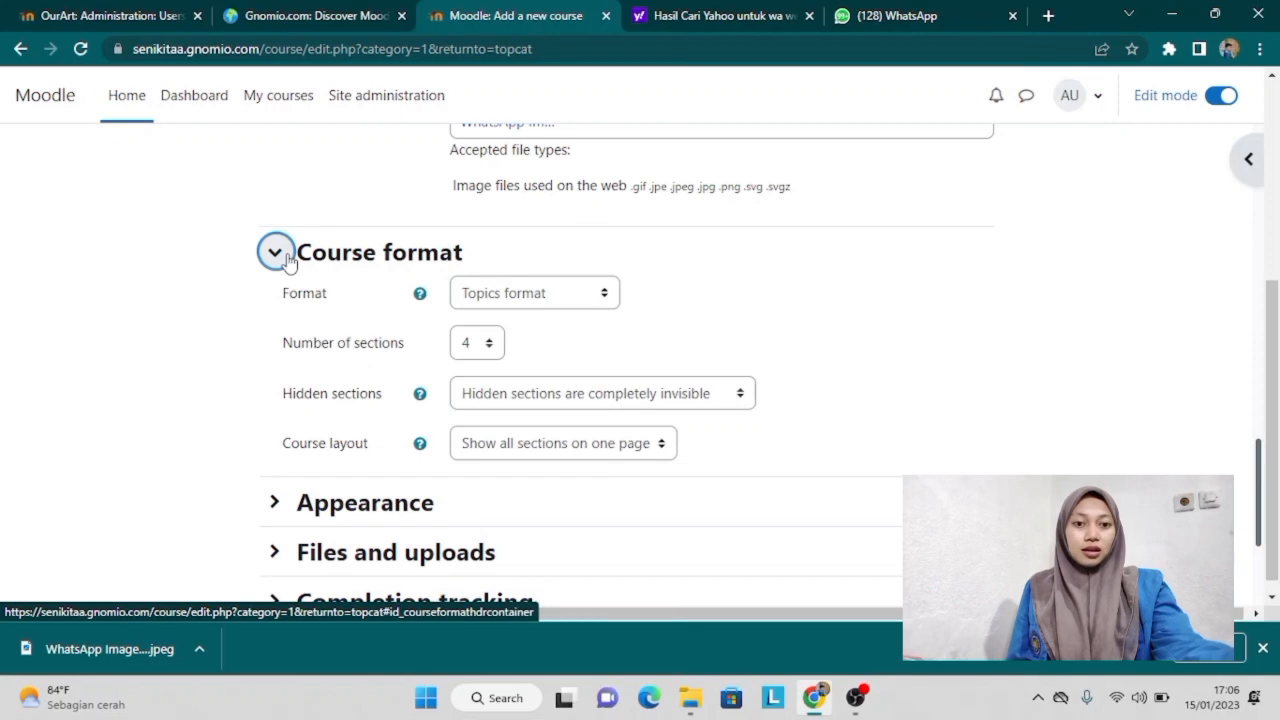
left_click(276, 503)
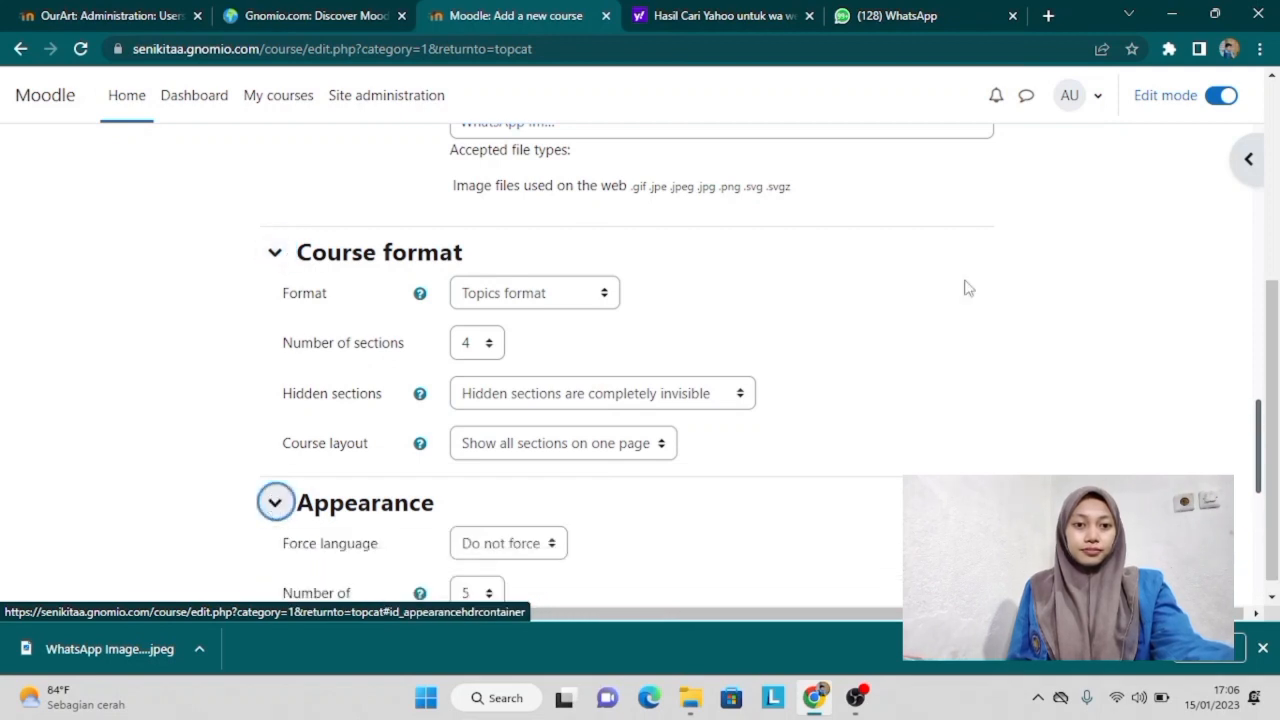
left_click_drag(1258, 447, 1272, 596)
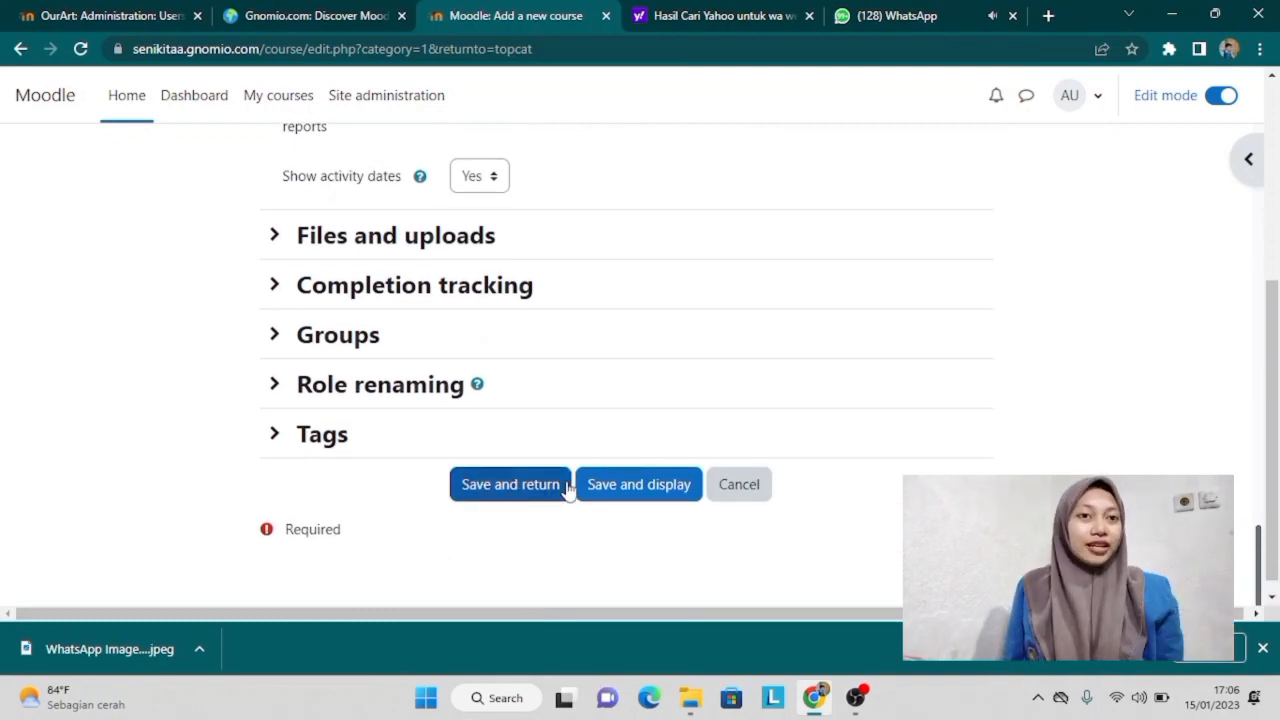
left_click(651, 494)
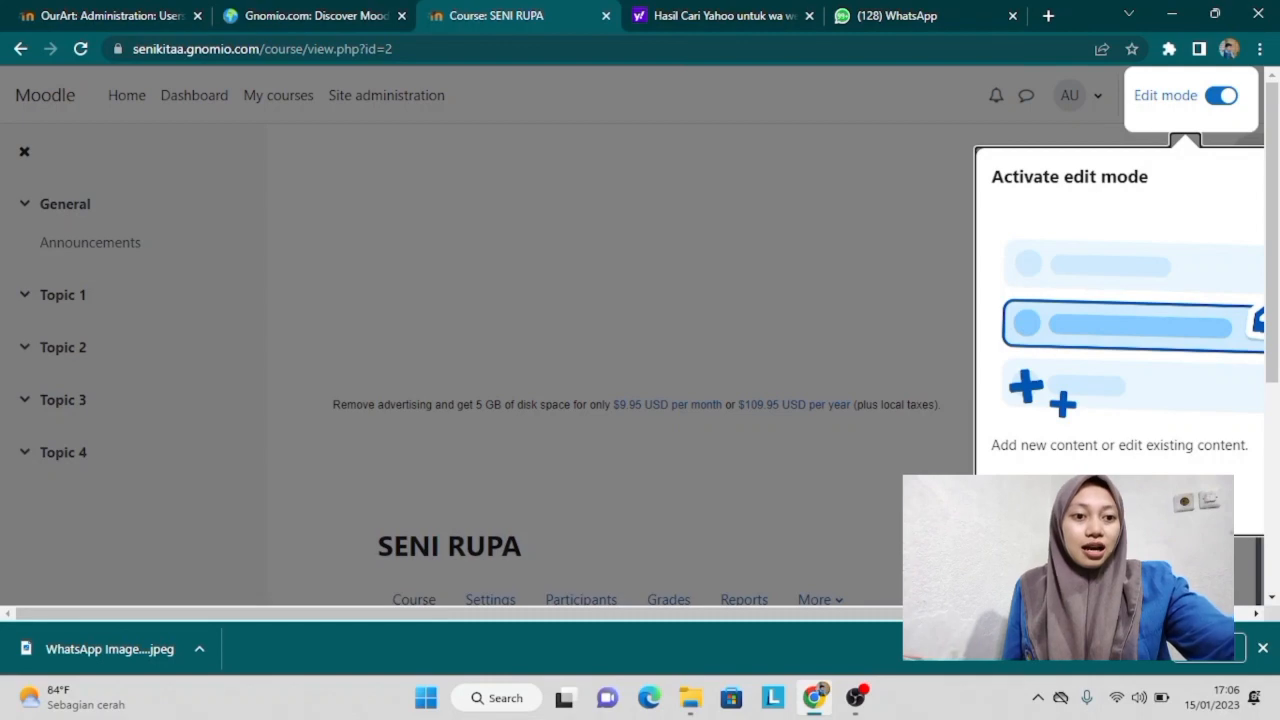
Step: Find the SENI RUPA card with its picture under My courses and reopen the course
left_click(1190, 505)
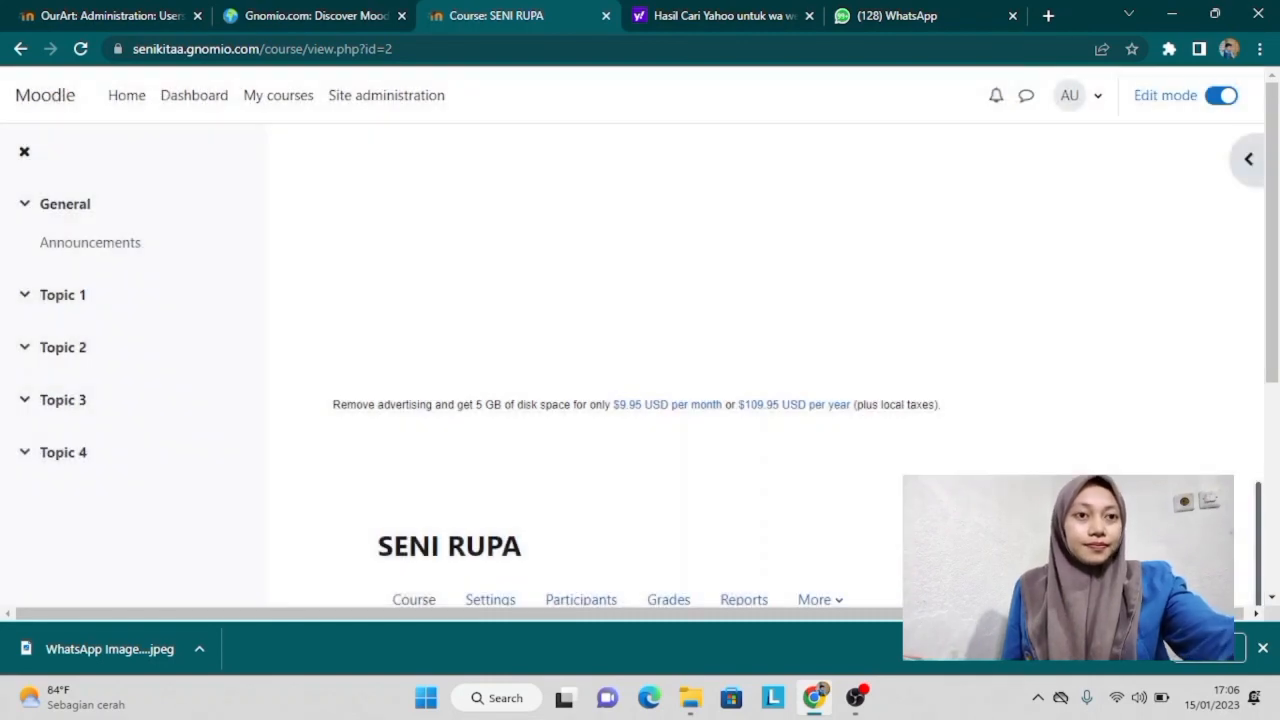
left_click_drag(1275, 305, 1275, 400)
left_click(253, 103)
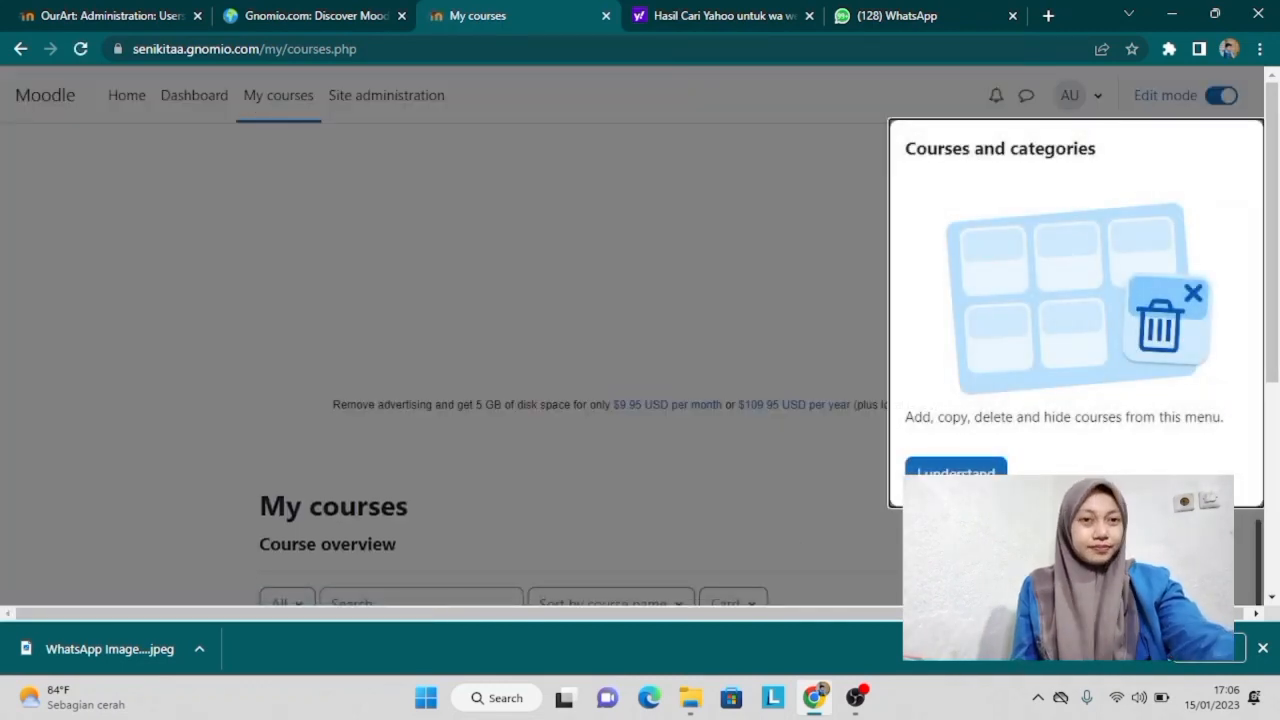
left_click(955, 470)
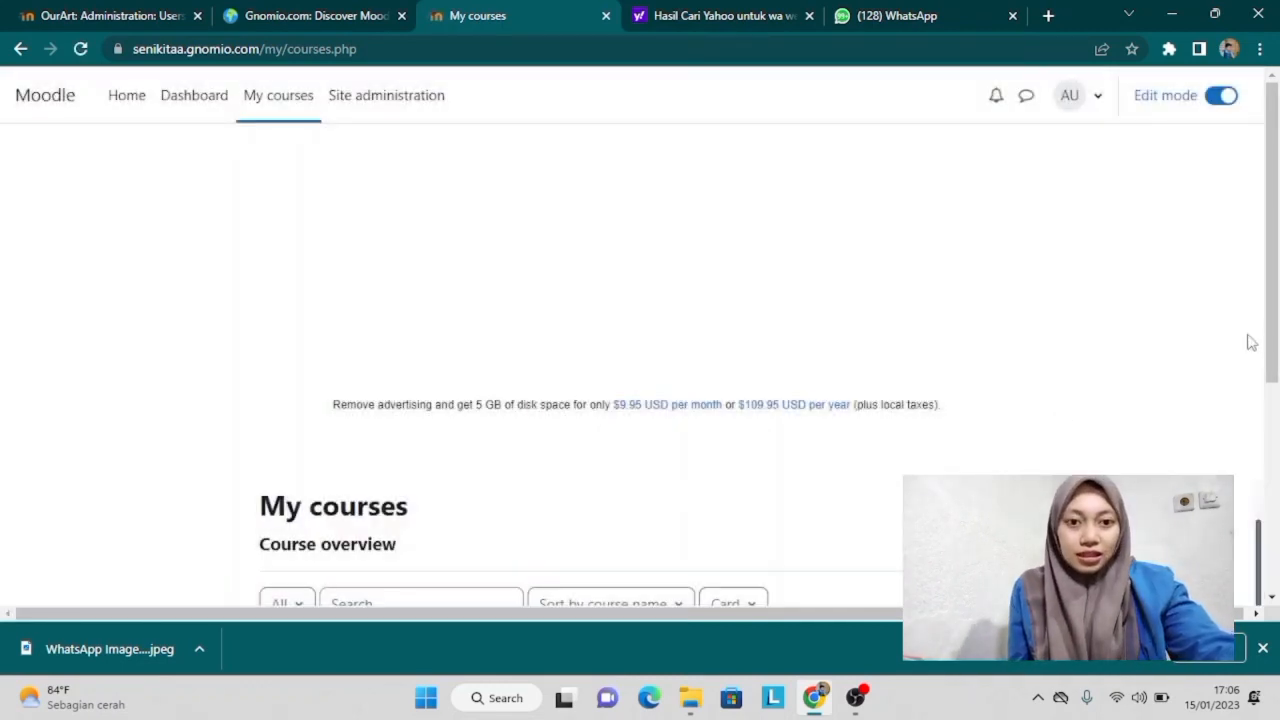
left_click_drag(1271, 342, 1275, 545)
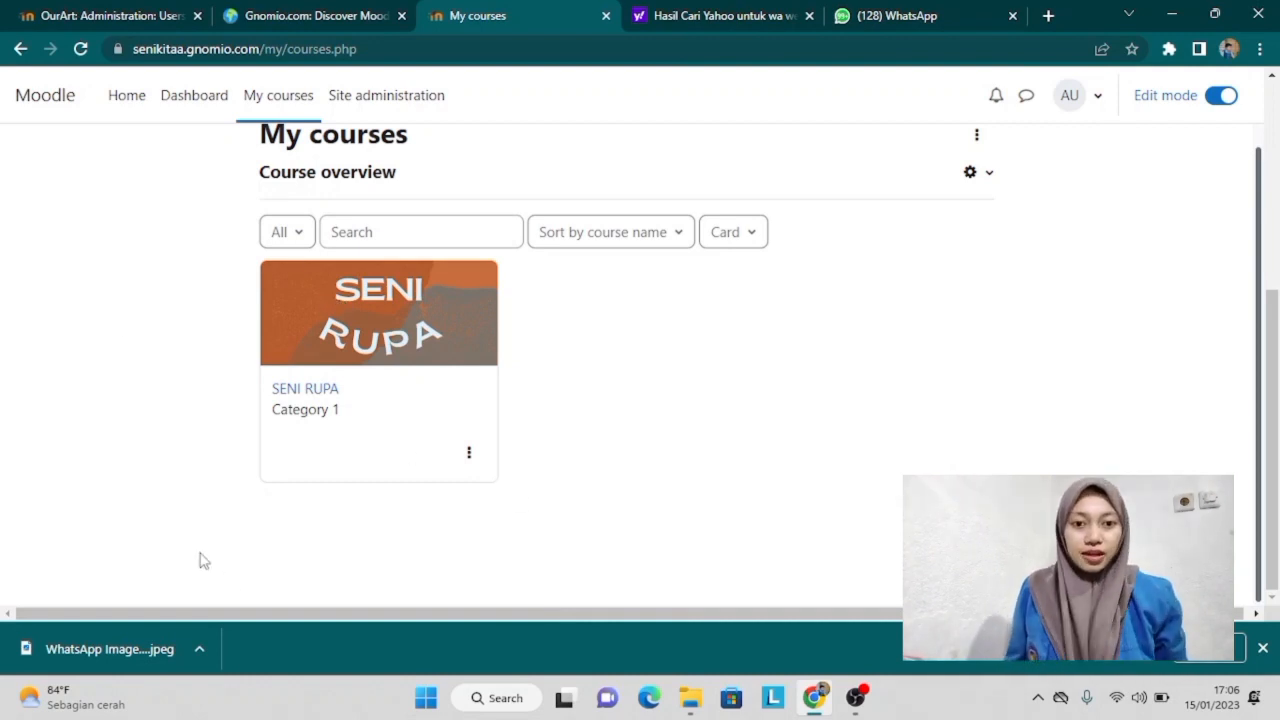
scroll(200, 560, "up", 3)
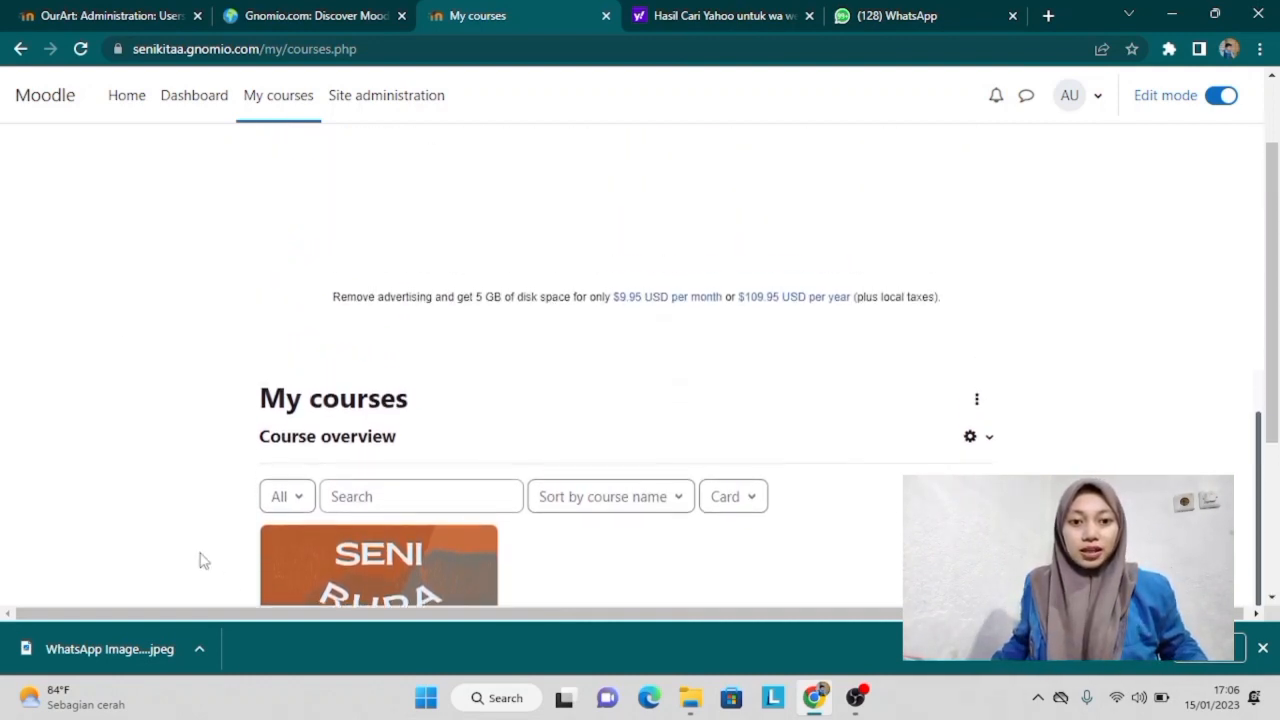
scroll(200, 560, "down", 3)
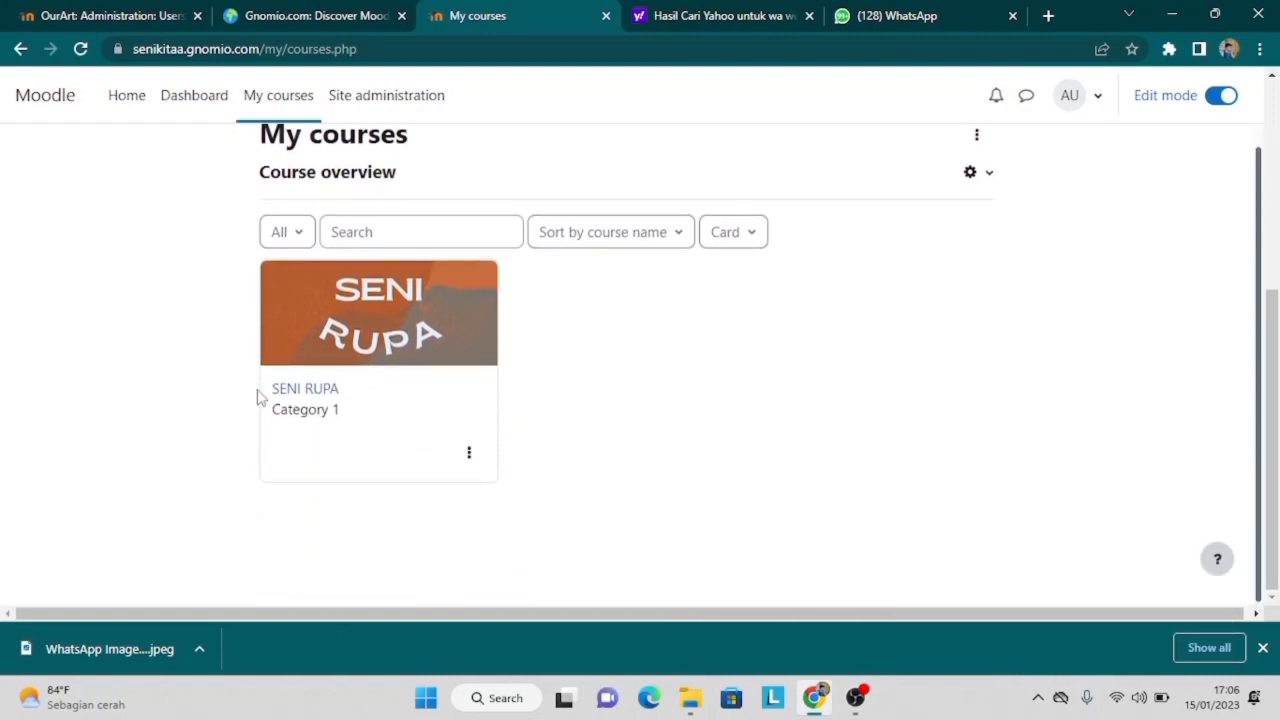
left_click(302, 391)
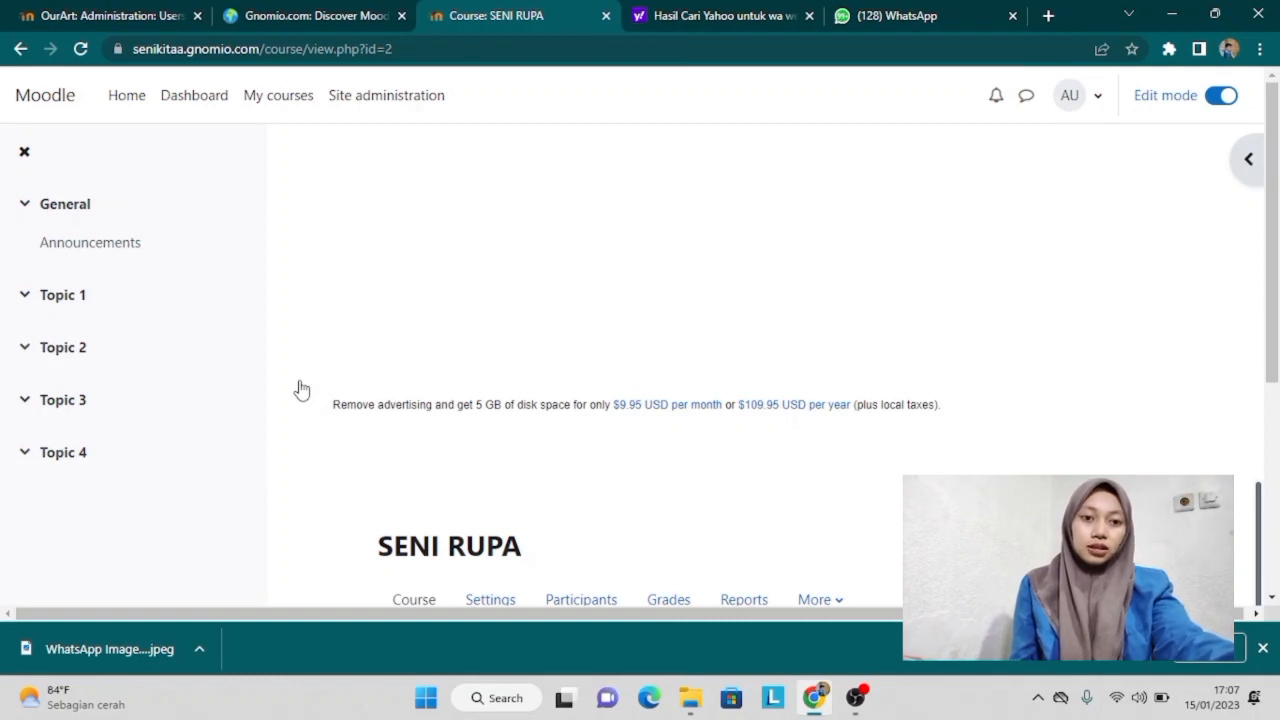
Step: Scroll to the General section and open its Edit section form from the section menu
scroll(302, 389, "down", 2)
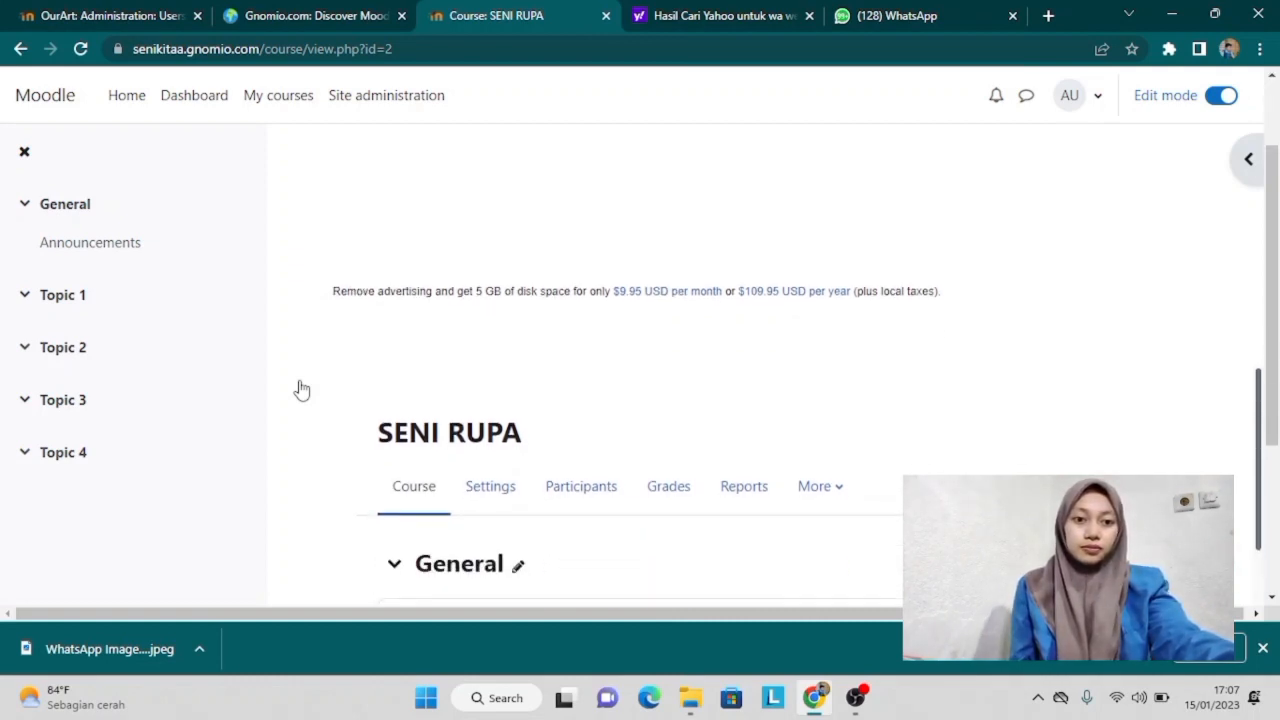
scroll(302, 389, "down", 3)
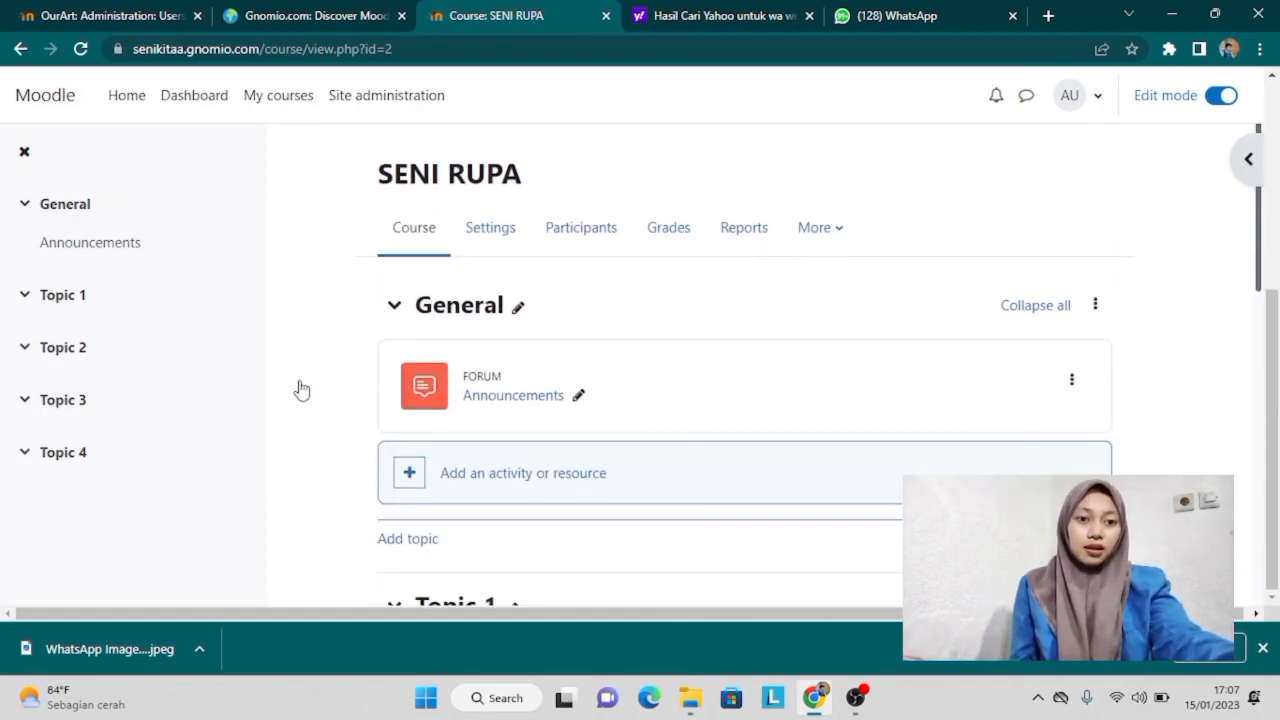
left_click(394, 306)
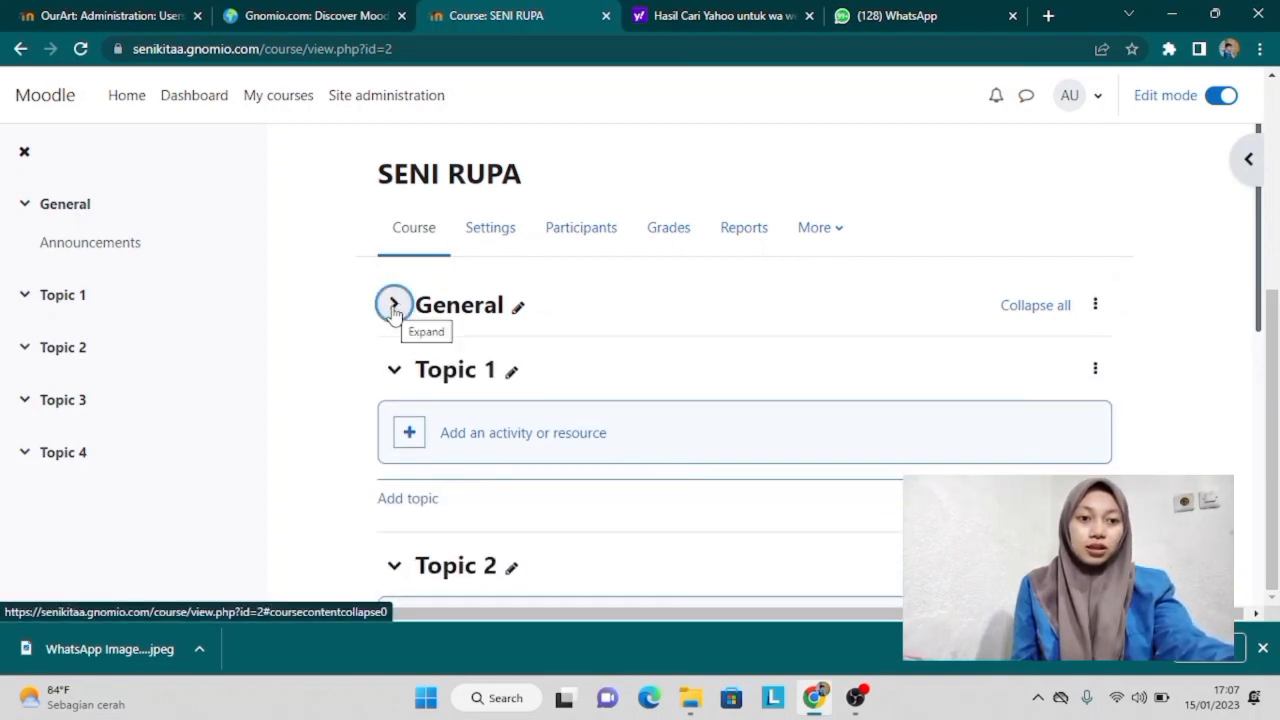
left_click(396, 310)
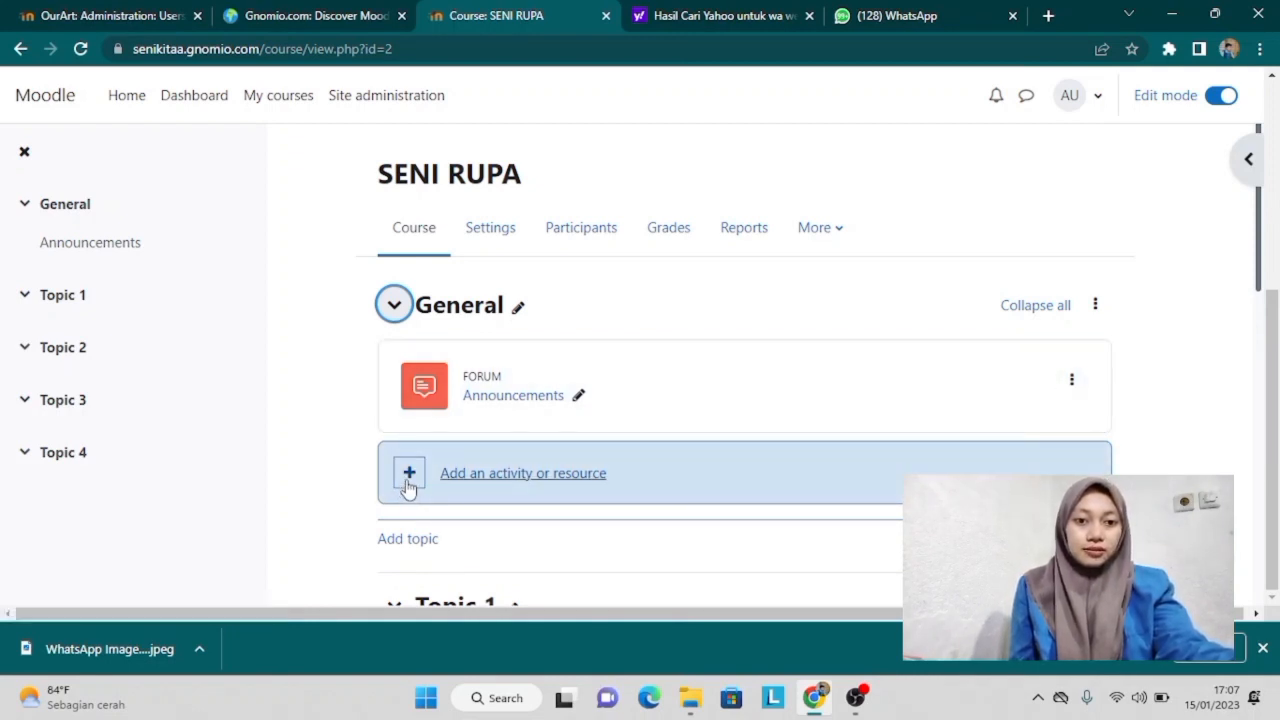
left_click(1095, 308)
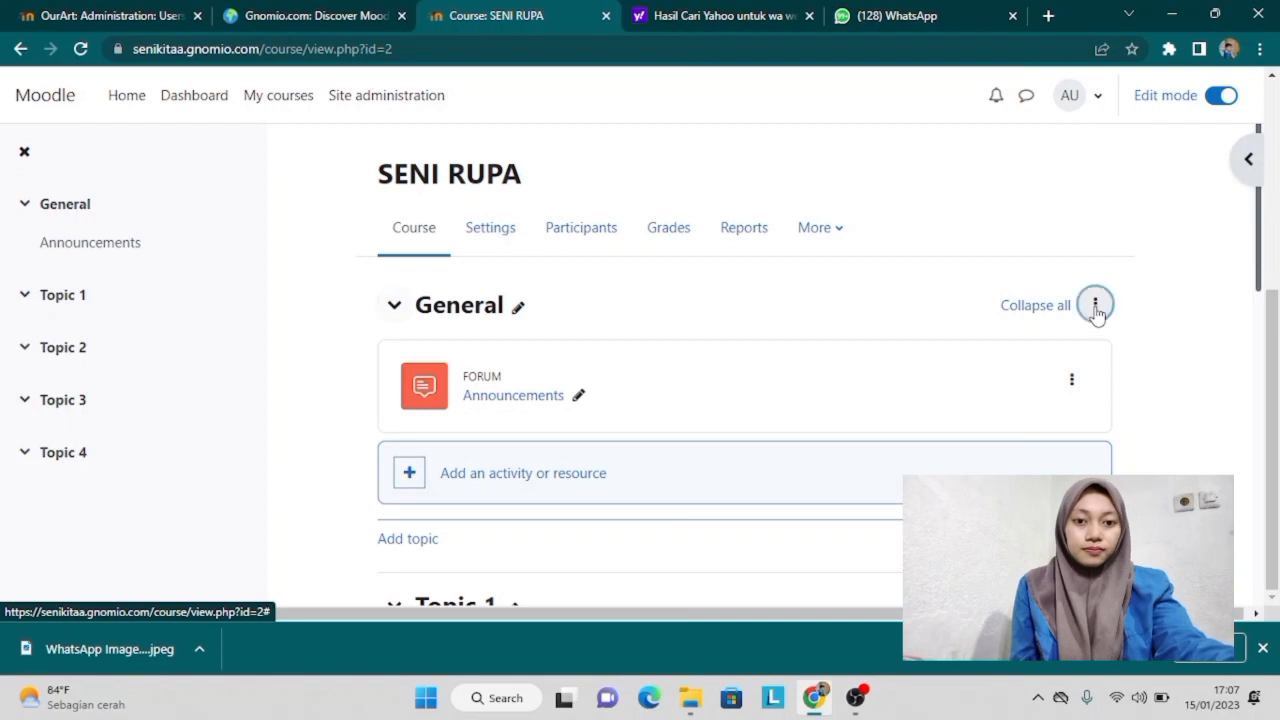
left_click(993, 350)
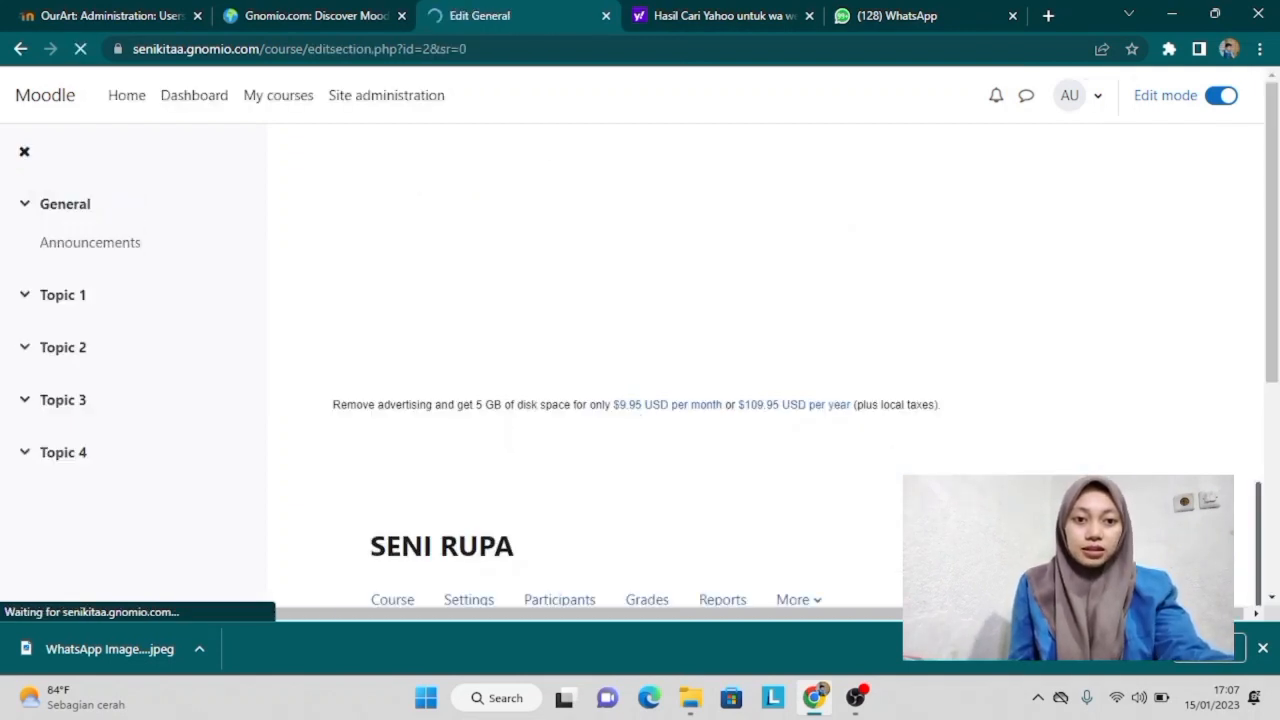
Step: Scroll through the General section's edit form, leaving Custom name switched off
scroll(745, 377, "down", 3)
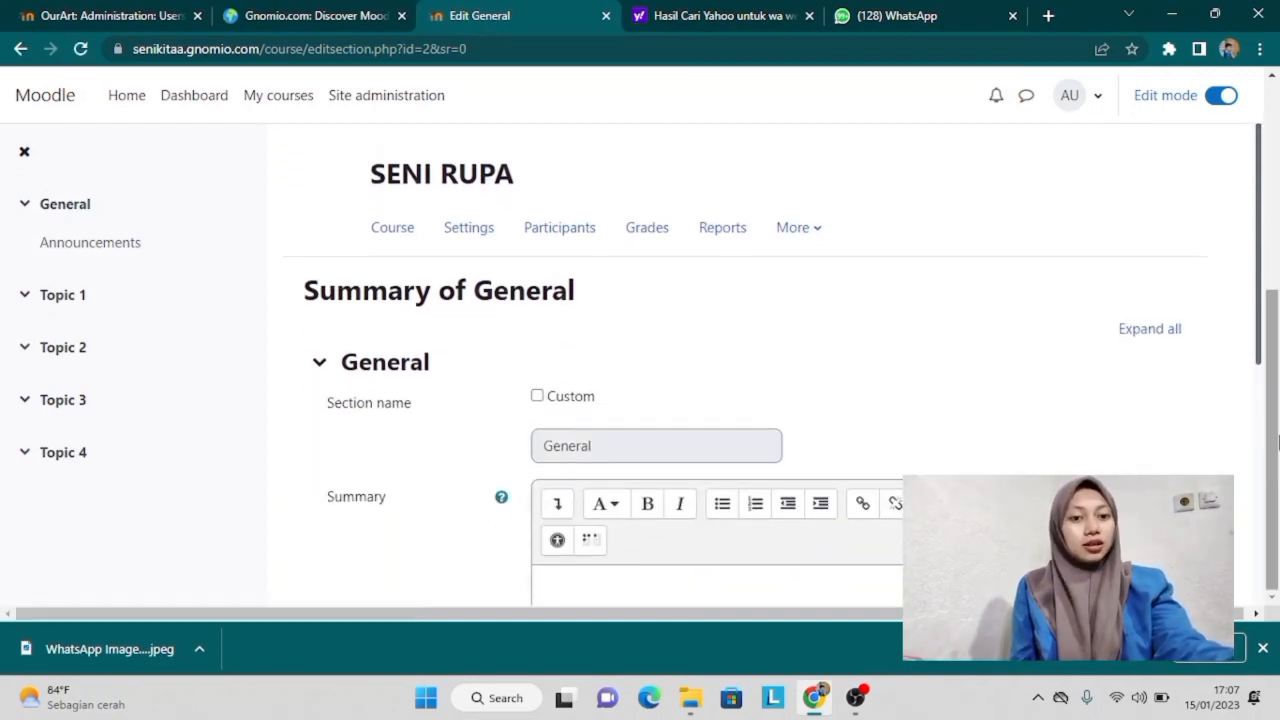
left_click_drag(1263, 275, 1275, 335)
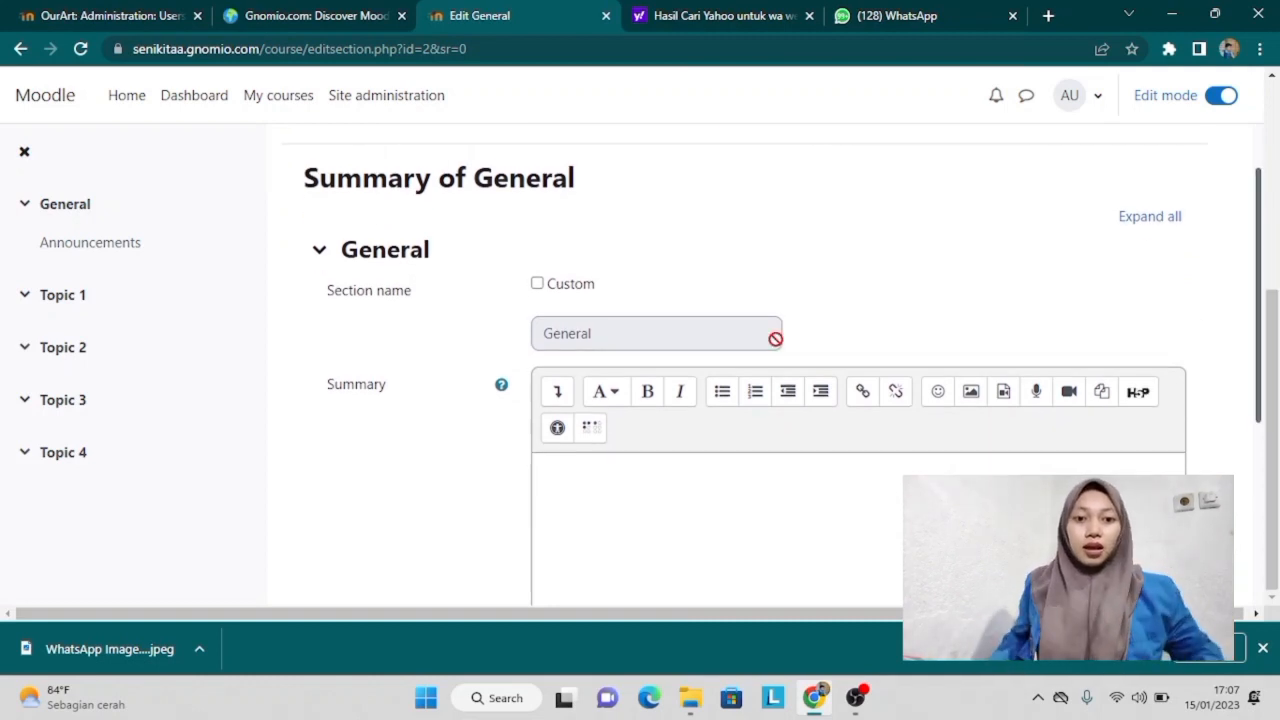
scroll(776, 339, "down", 4)
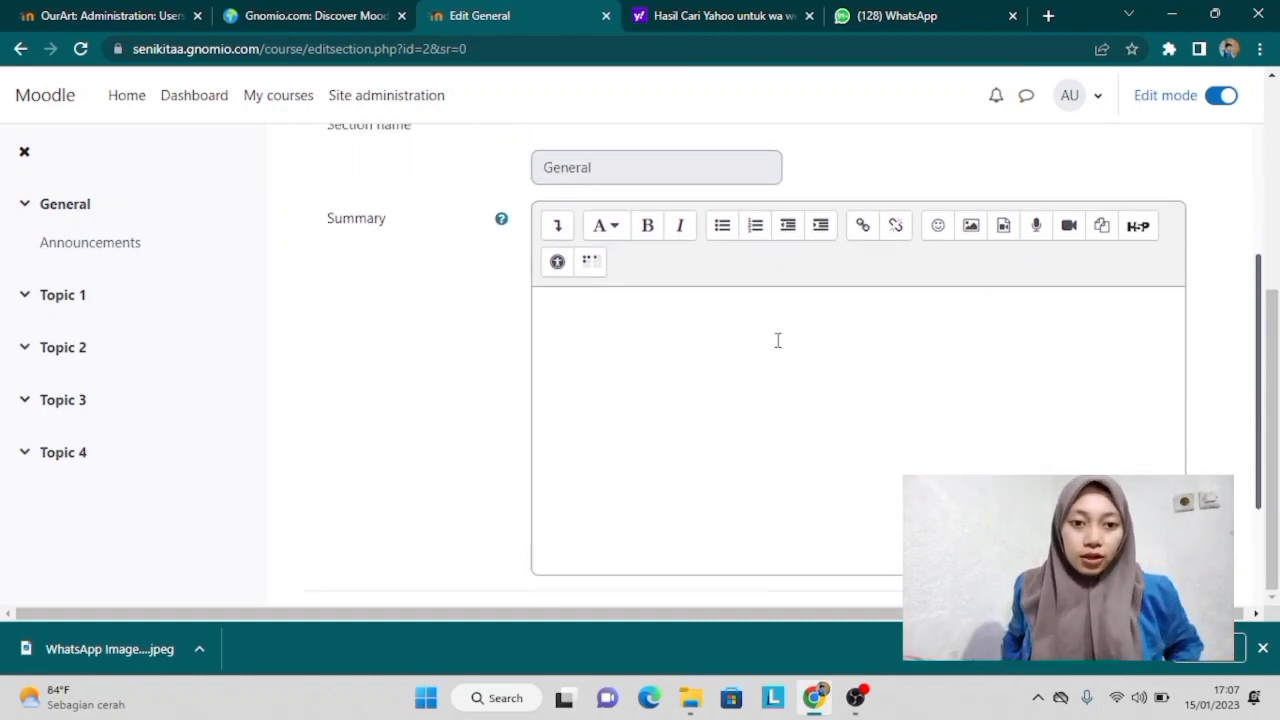
scroll(777, 340, "up", 5)
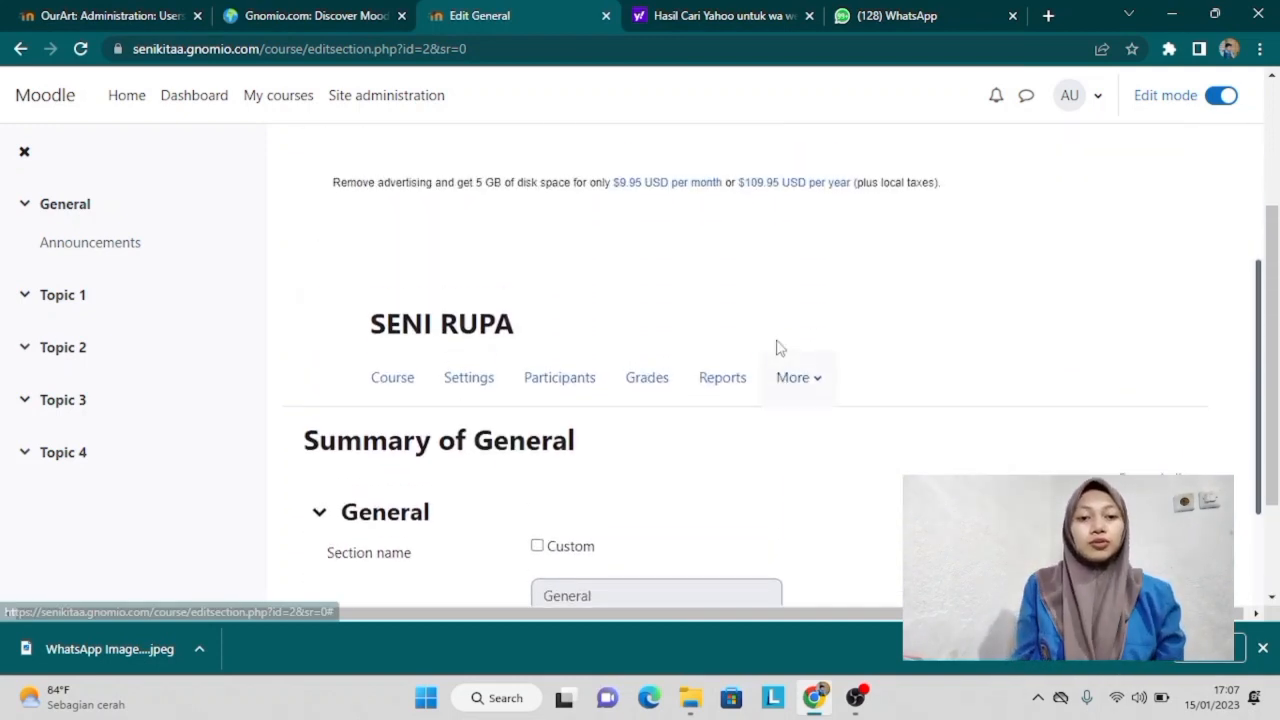
scroll(777, 346, "down", 1)
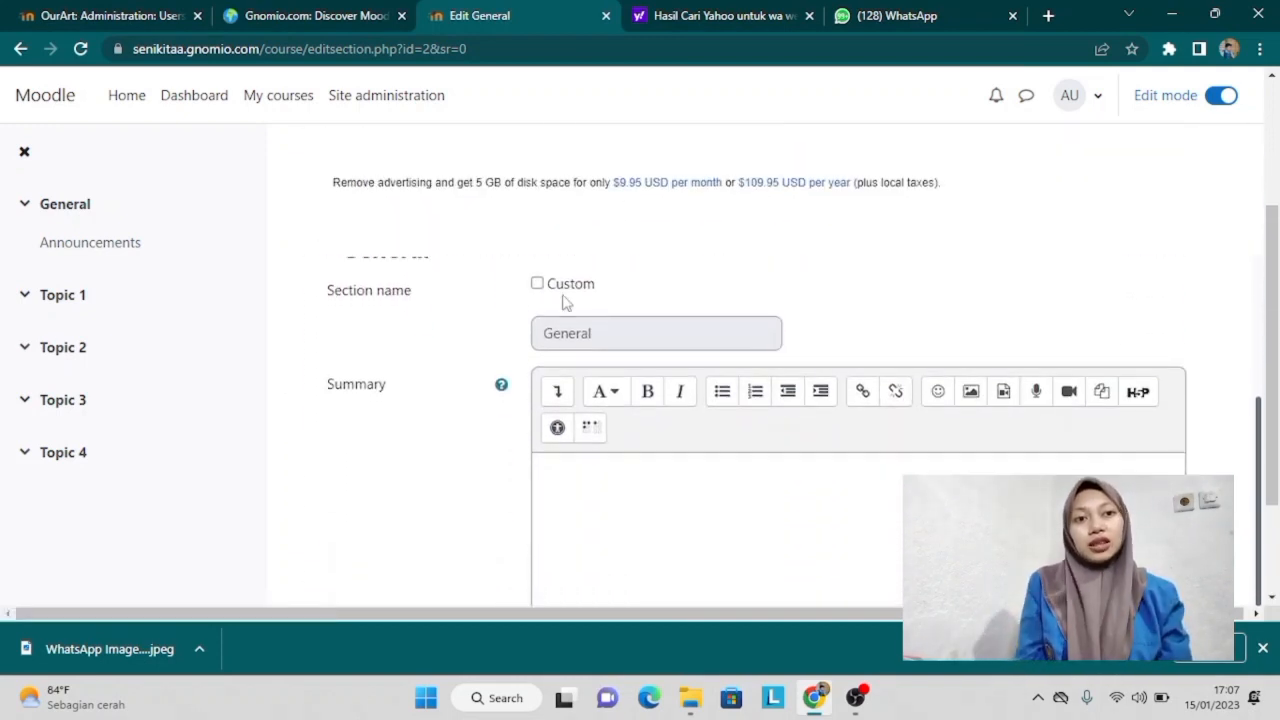
left_click(537, 284)
left_click(537, 284)
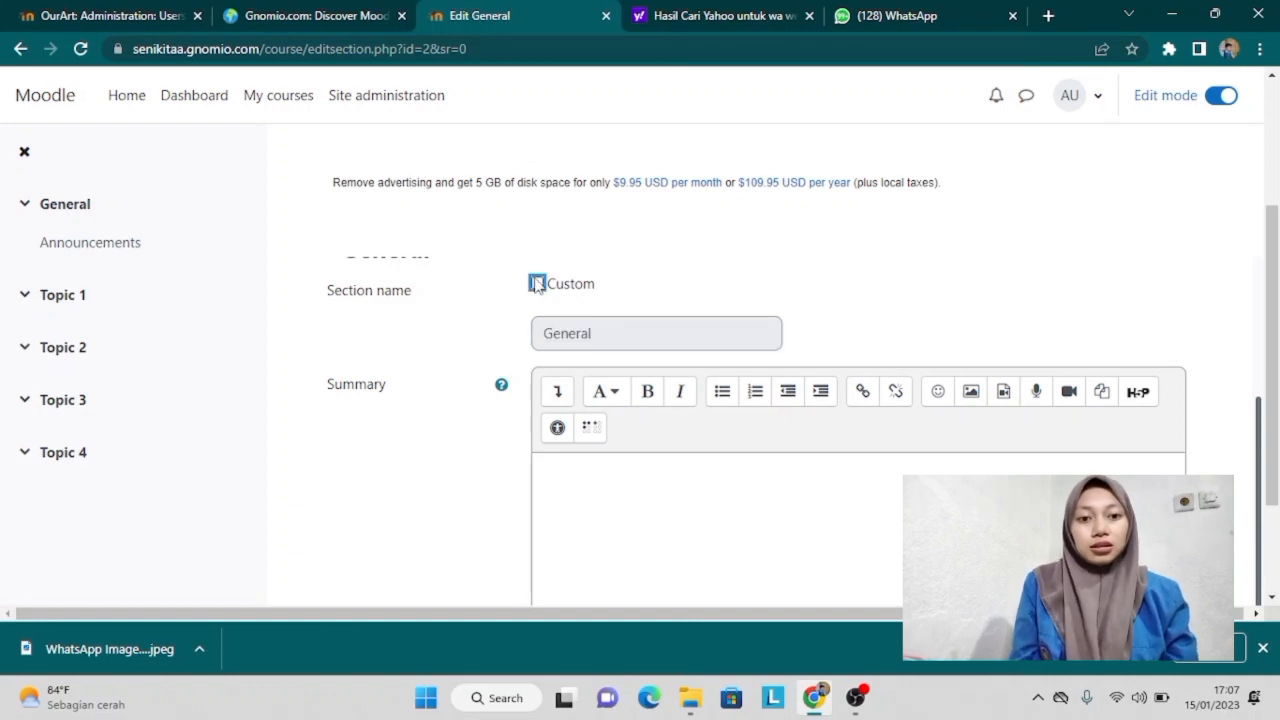
Step: Type the seni budaya welcome sentence in the Summary, then 'SELAMAT BELAJAR' on a new line
left_click(572, 479)
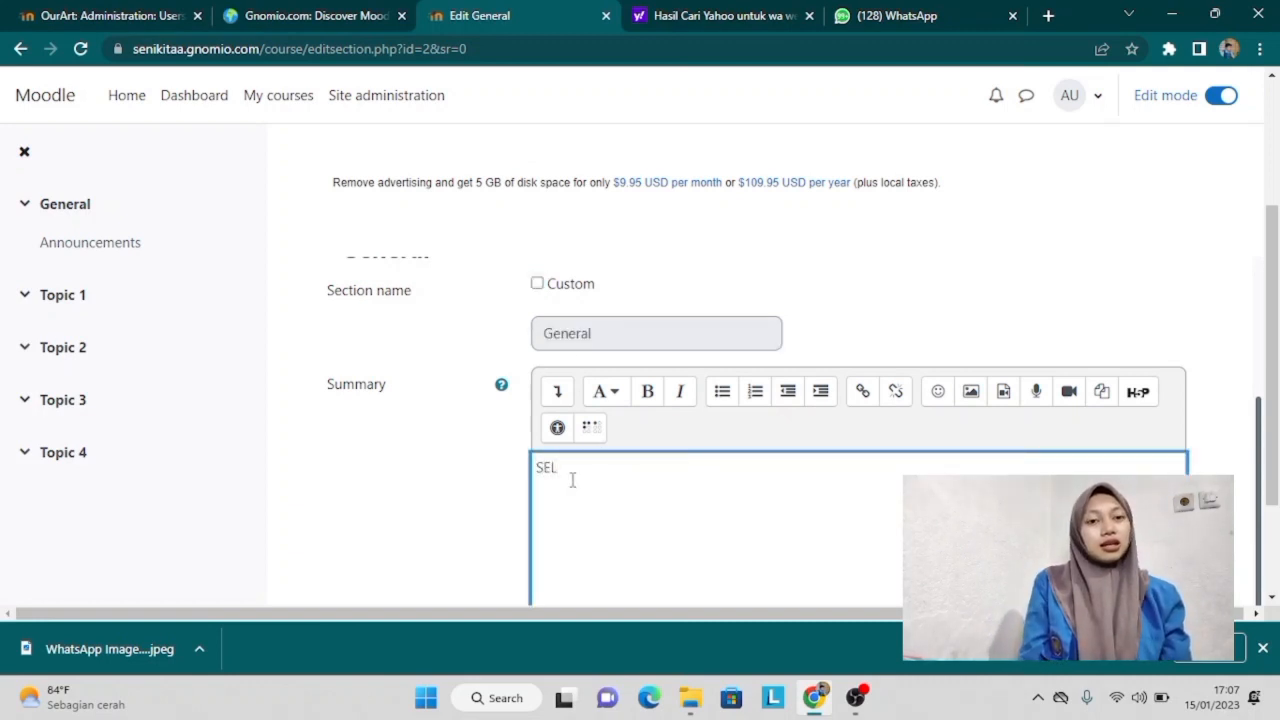
type("Sela")
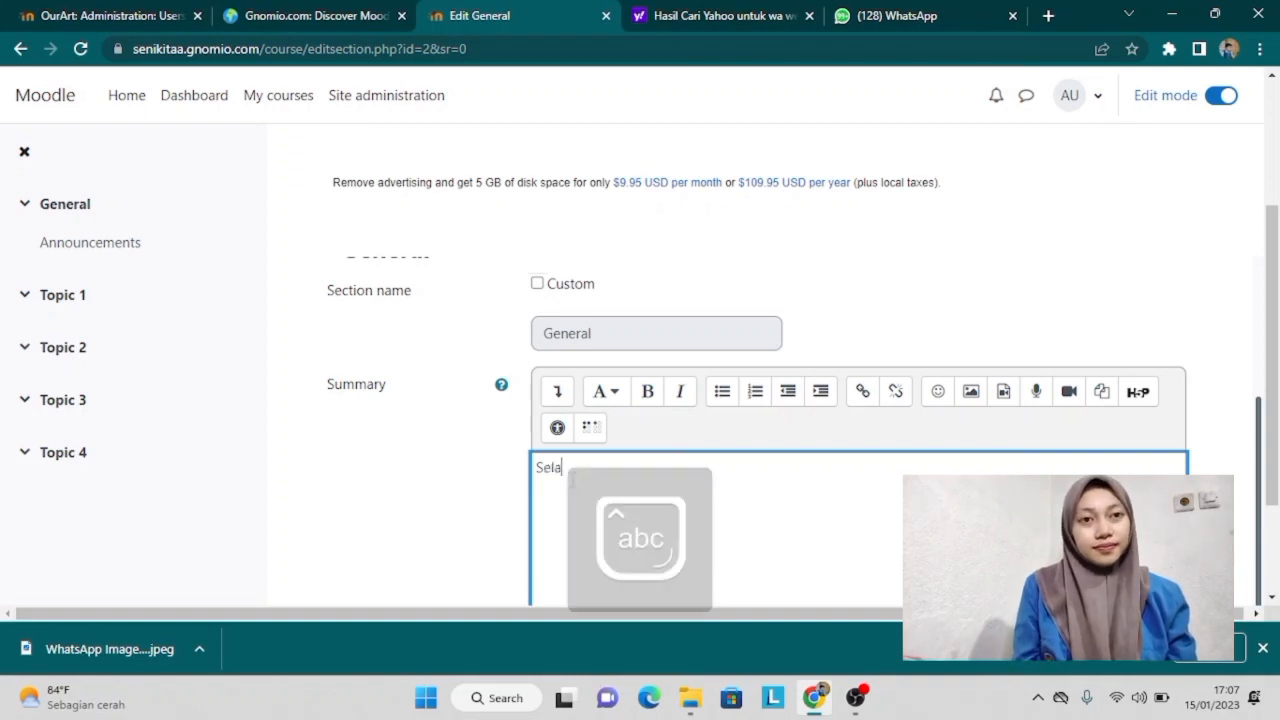
type("mat datang di")
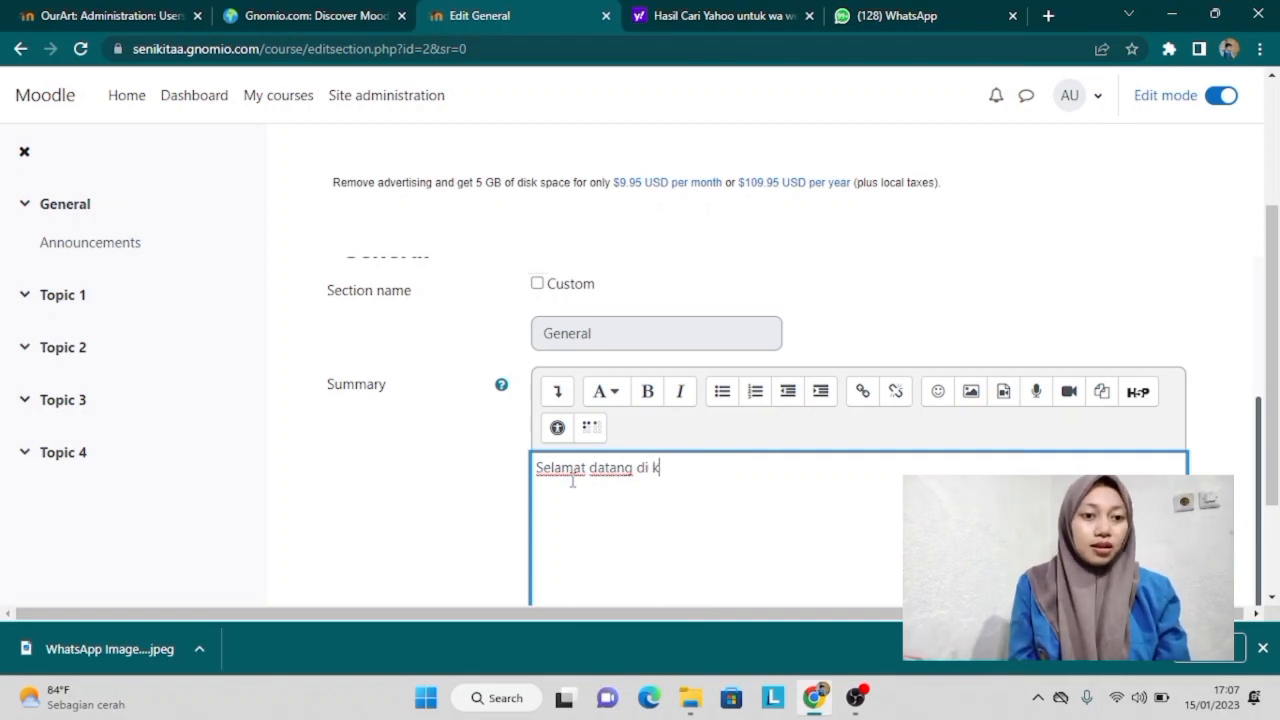
type("kelas sen")
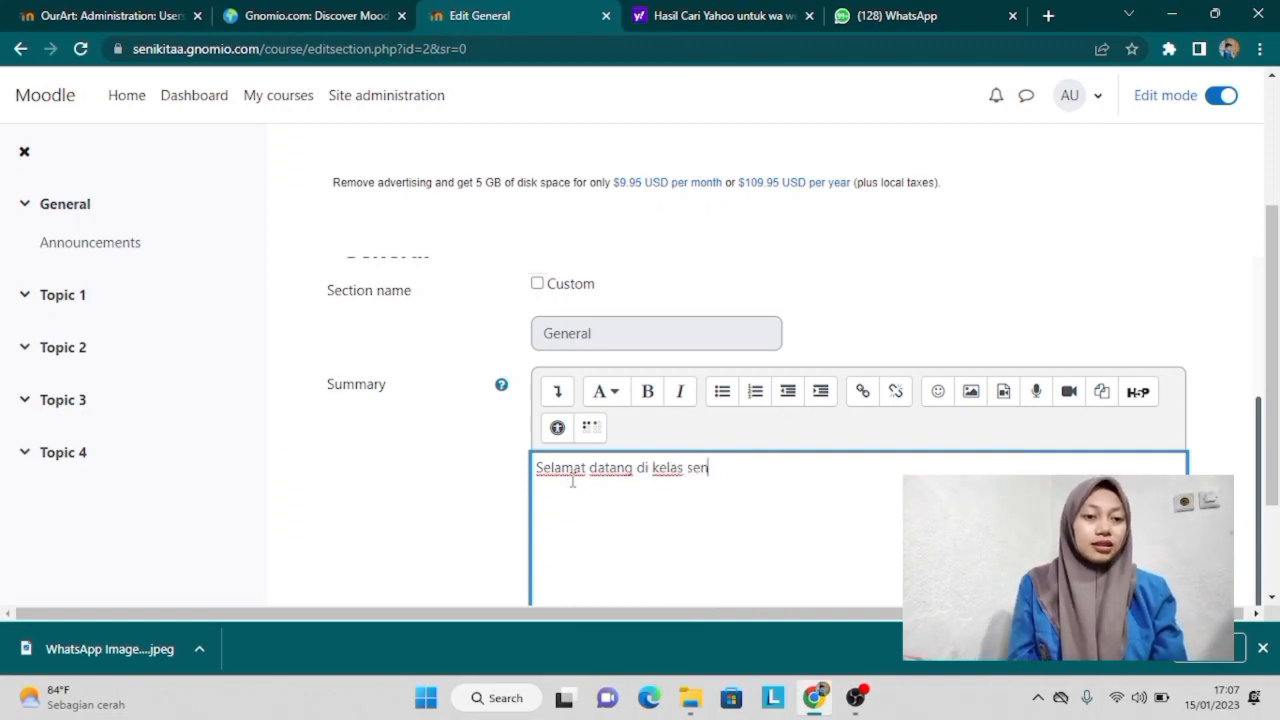
type("i ru")
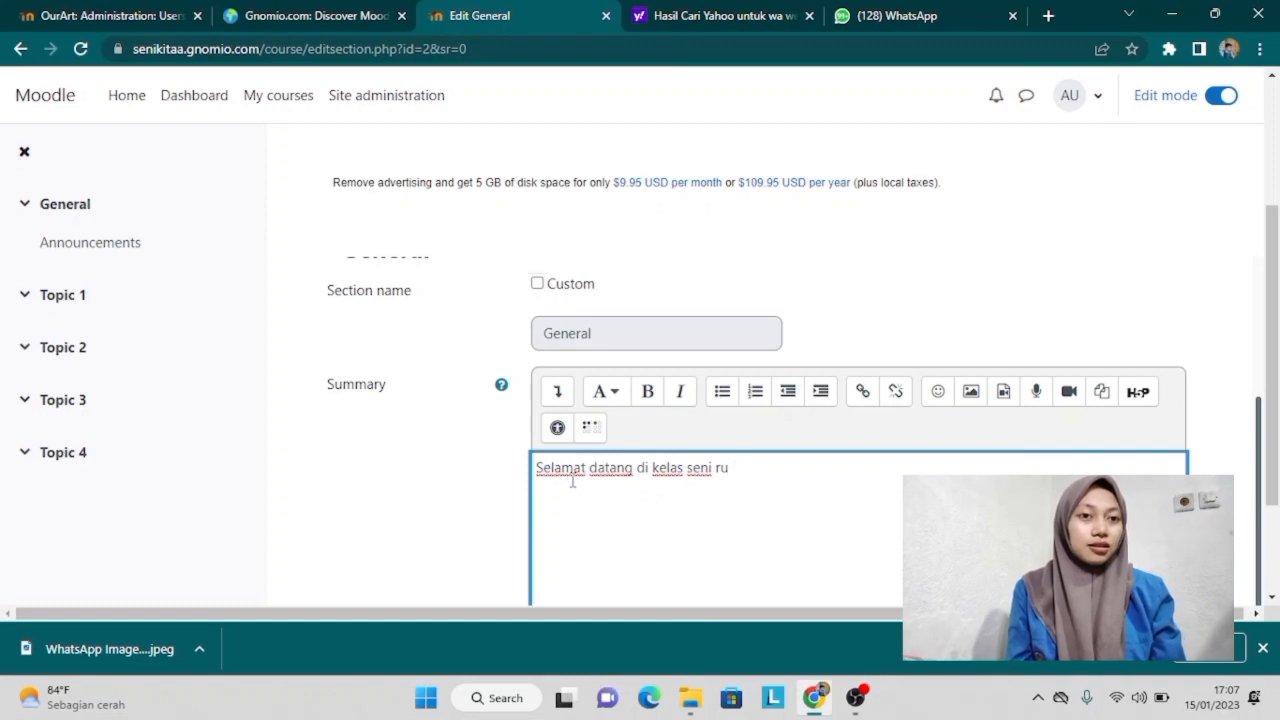
key("BackSpace")
key("BackSpace")
type("kita")
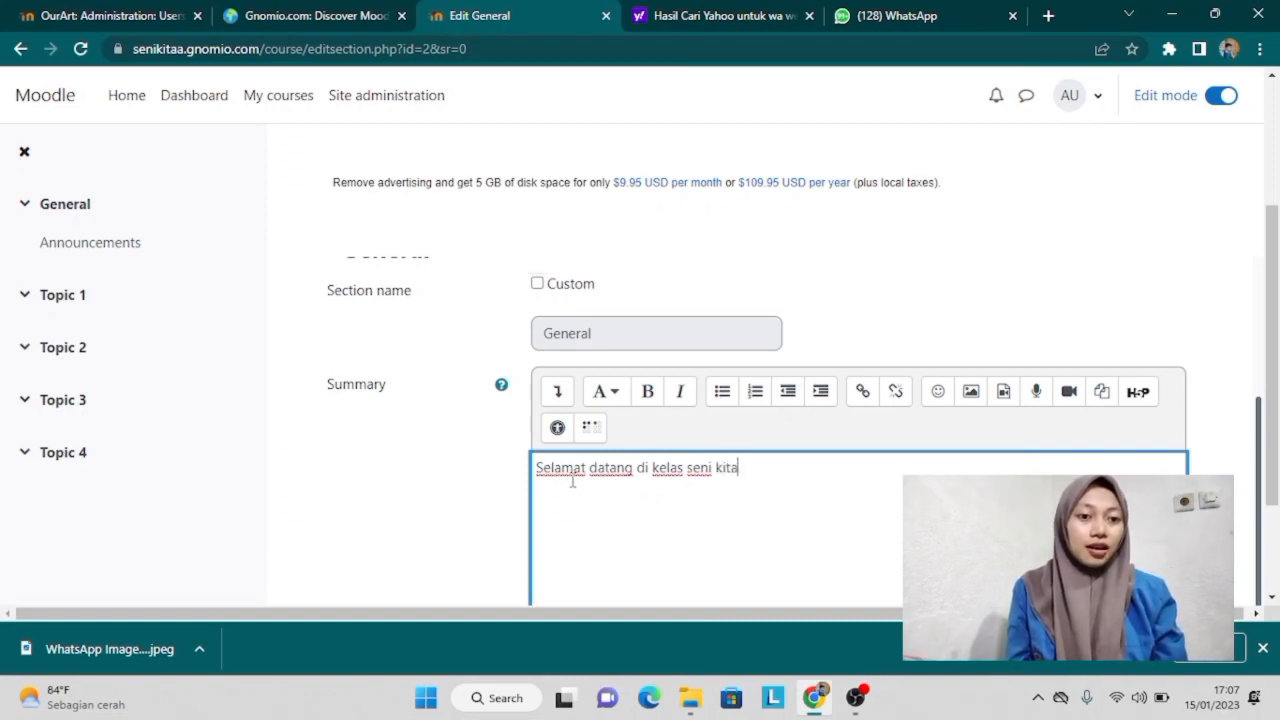
type(", disin")
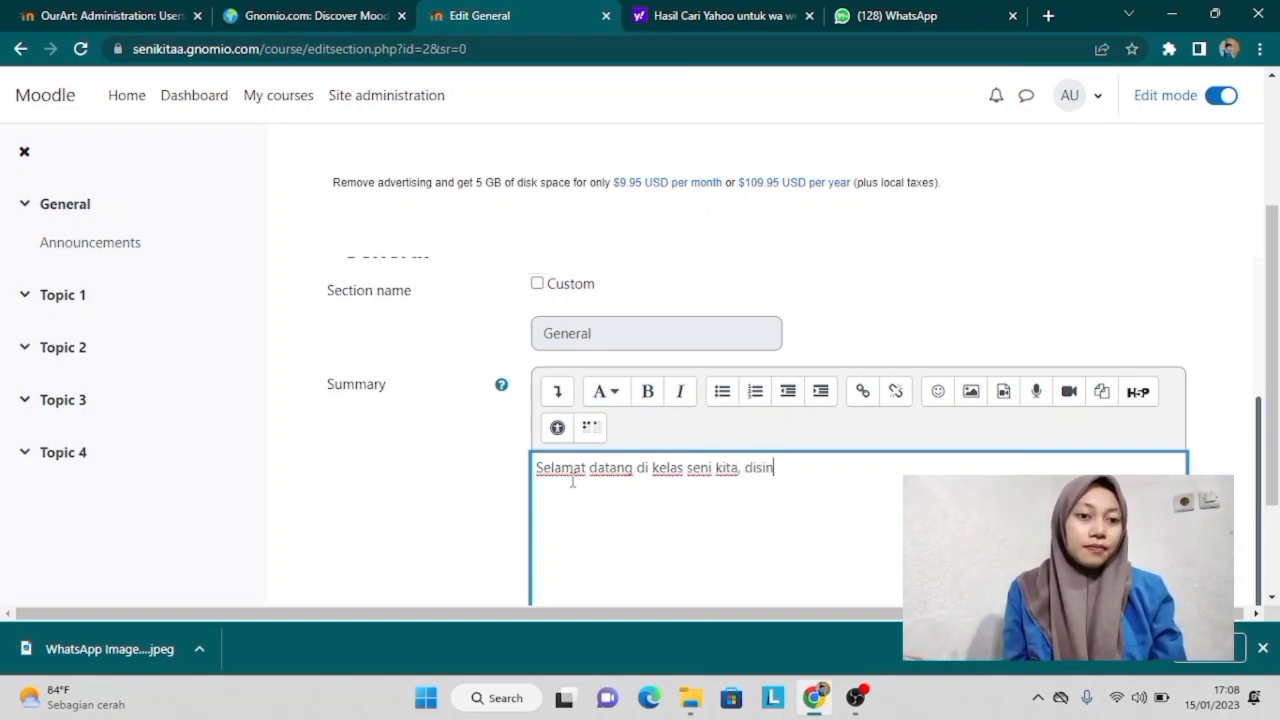
type("i k")
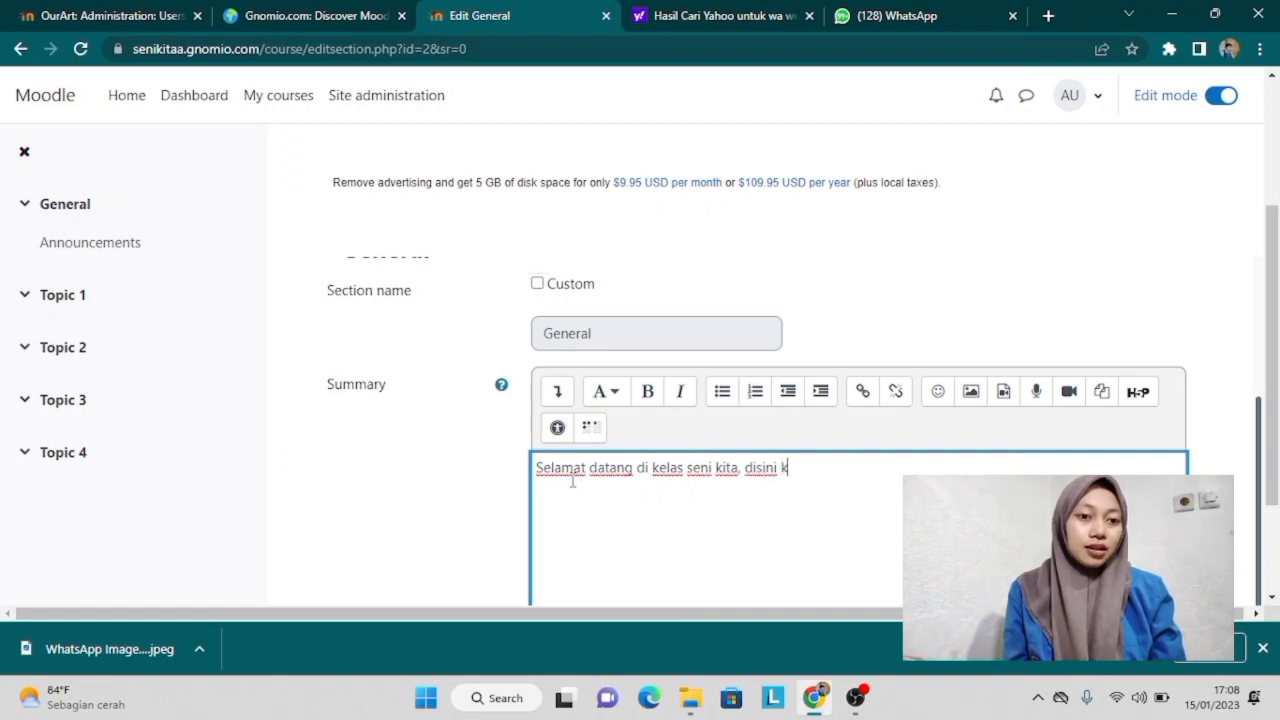
type("m")
type("m")
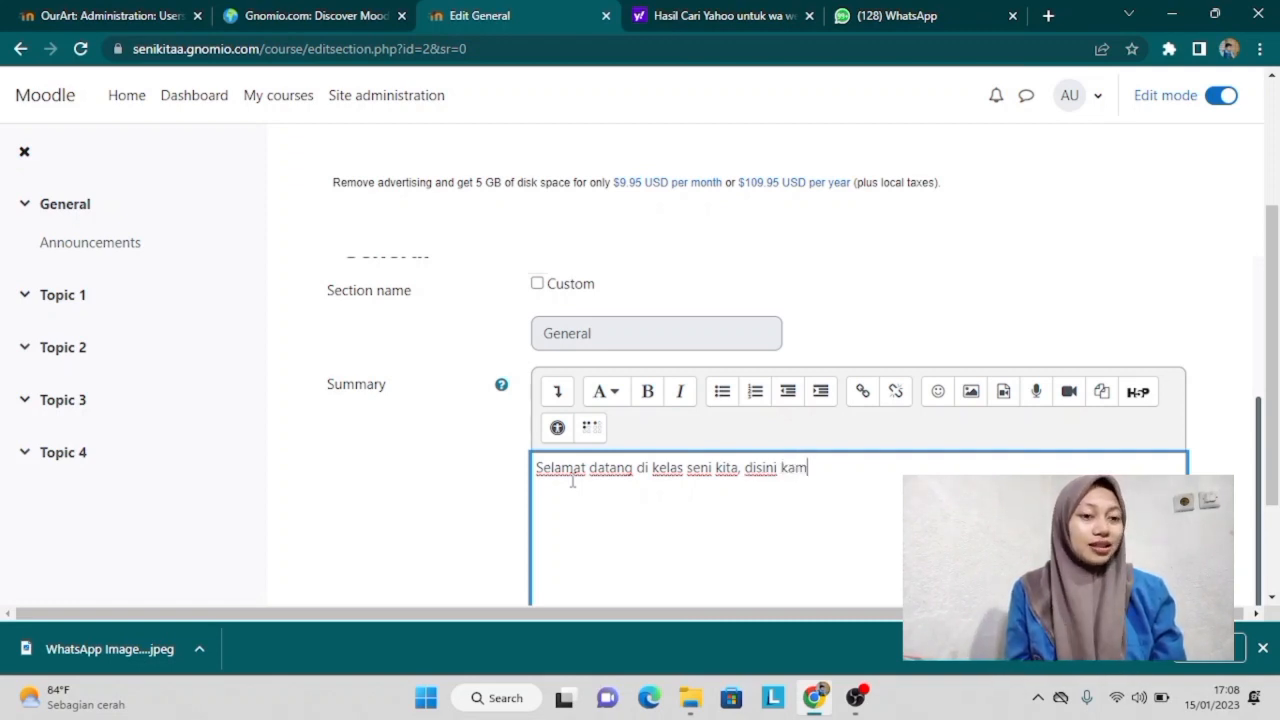
type("i akan")
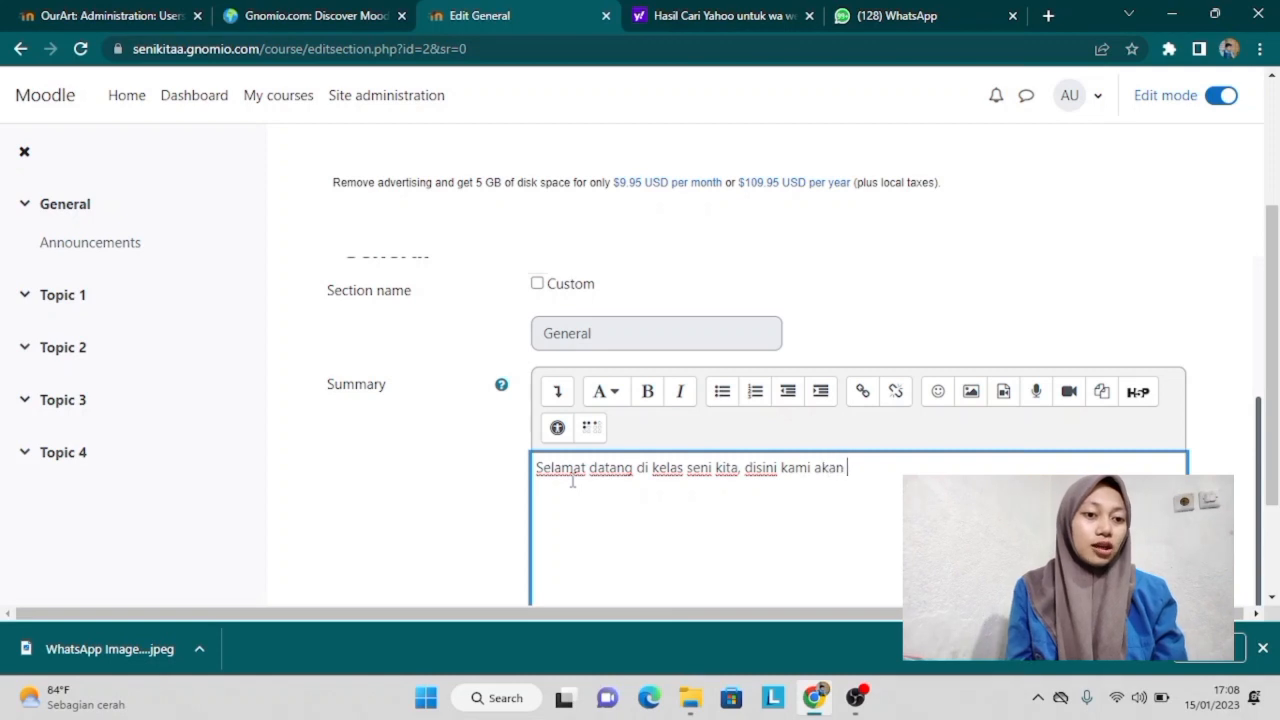
type("menga")
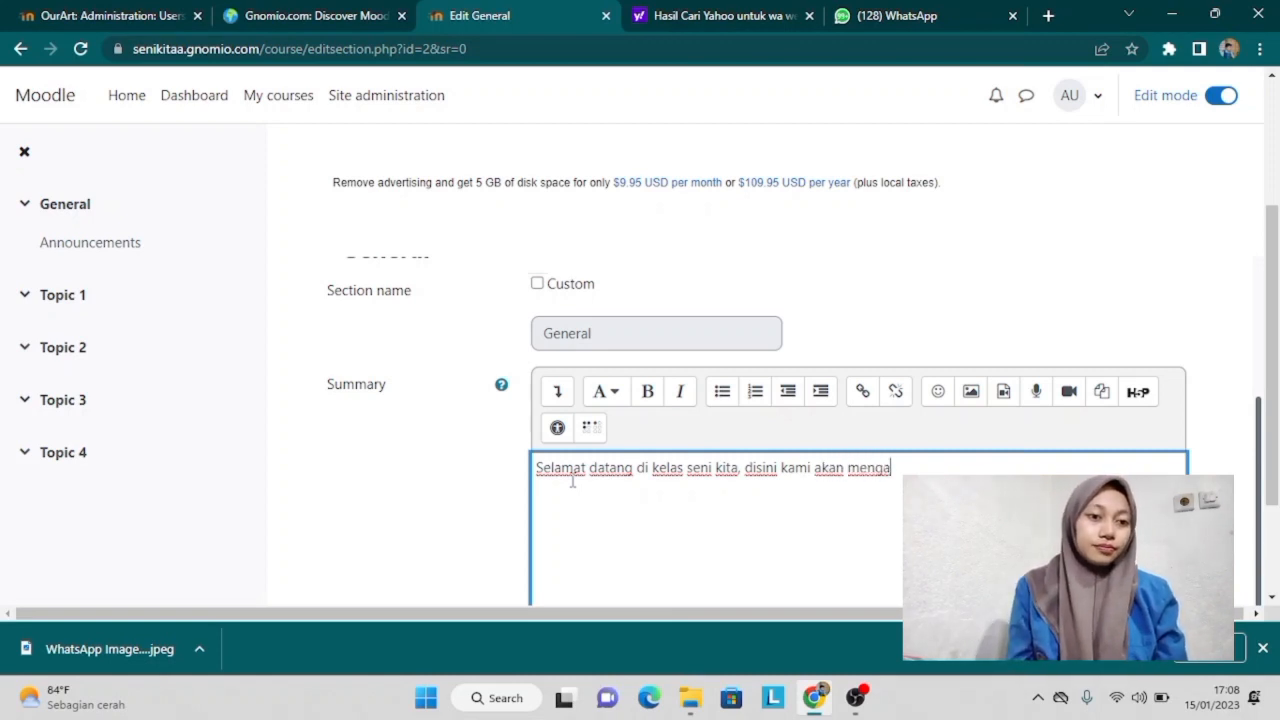
type("jarkan ")
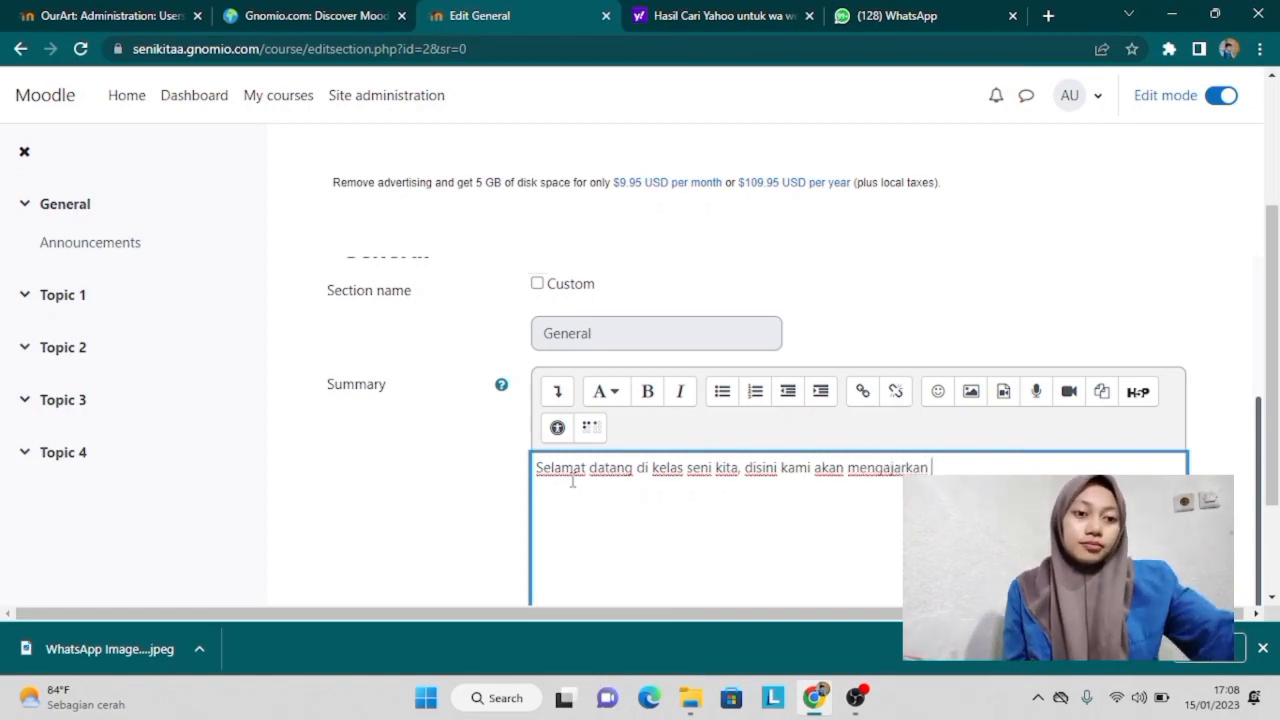
type("materi men")
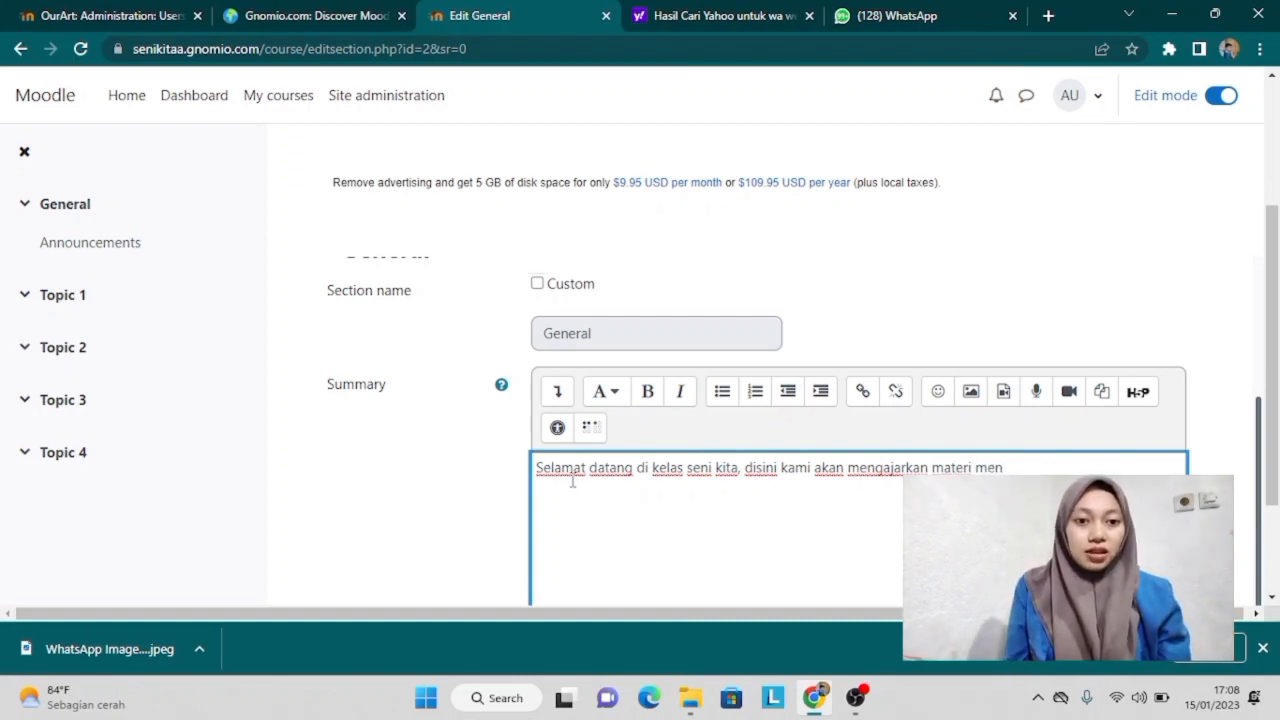
type("genai seni budaya")
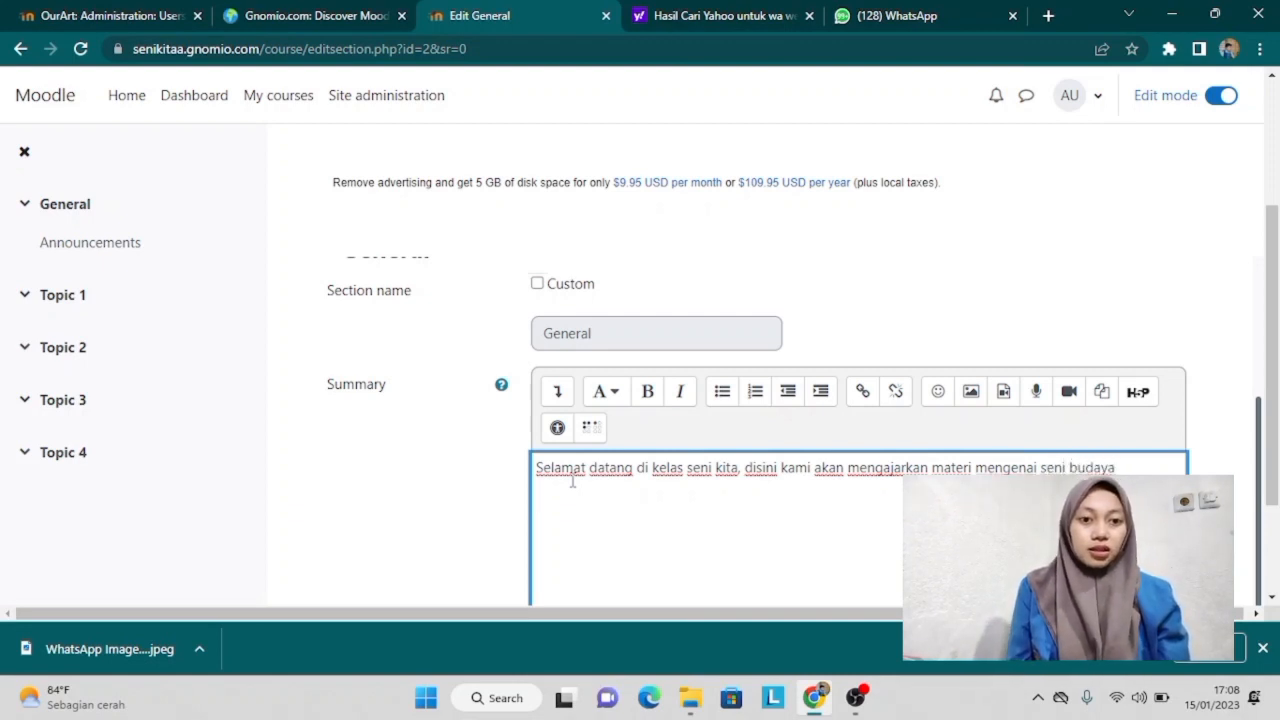
key("Return")
key("Caps_Lock")
type("SELAMA")
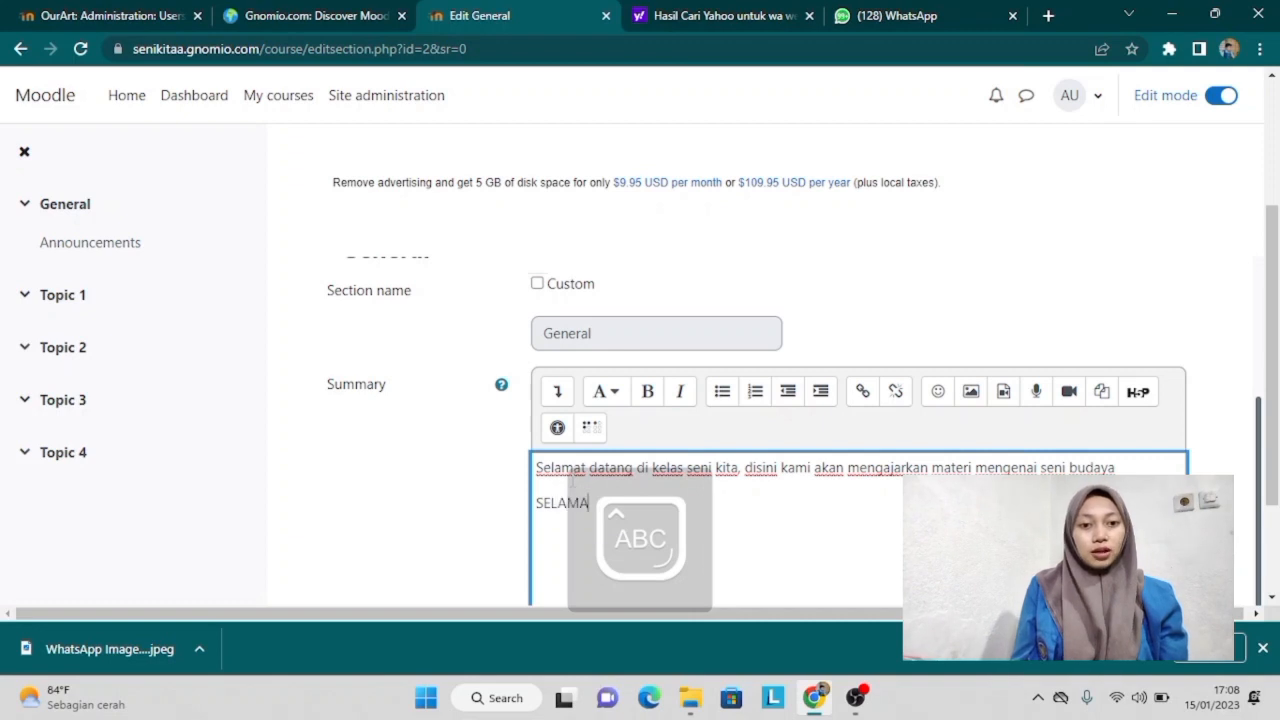
type("T BELAJAR")
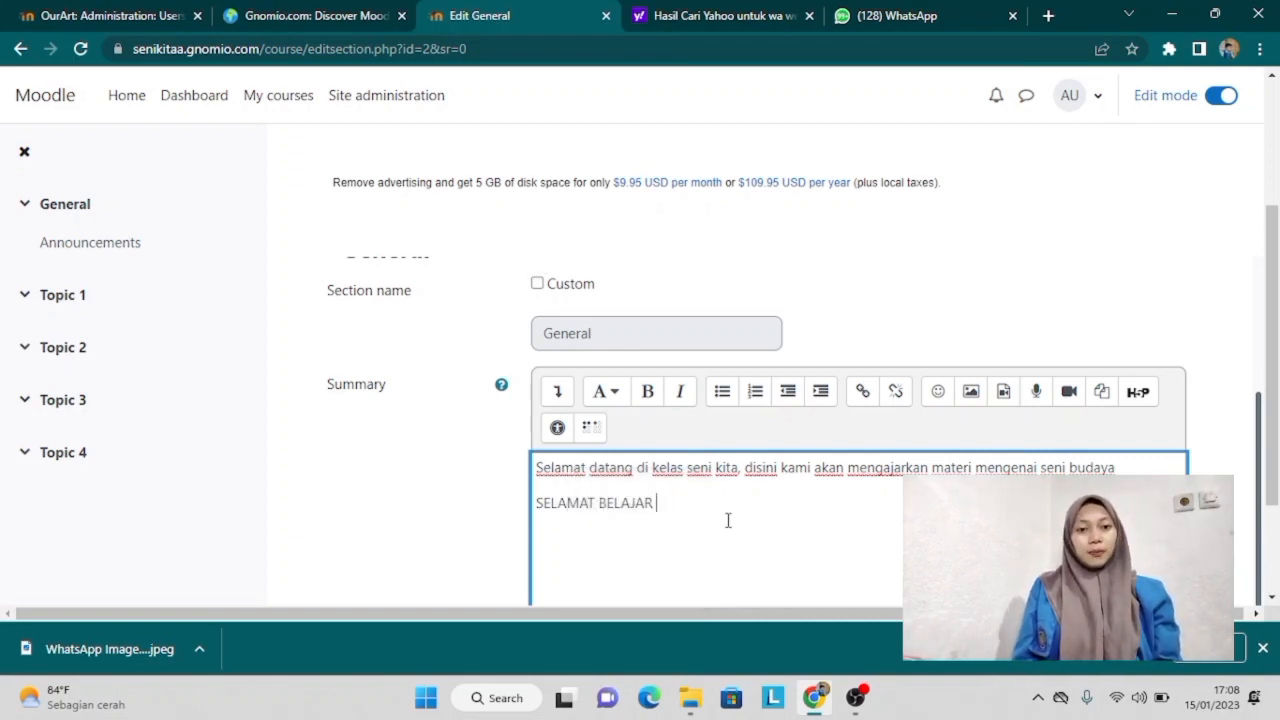
Step: Format both summary lines as bold Paragraph text and save the General section
left_click_drag(658, 504, 489, 520)
left_click(618, 390)
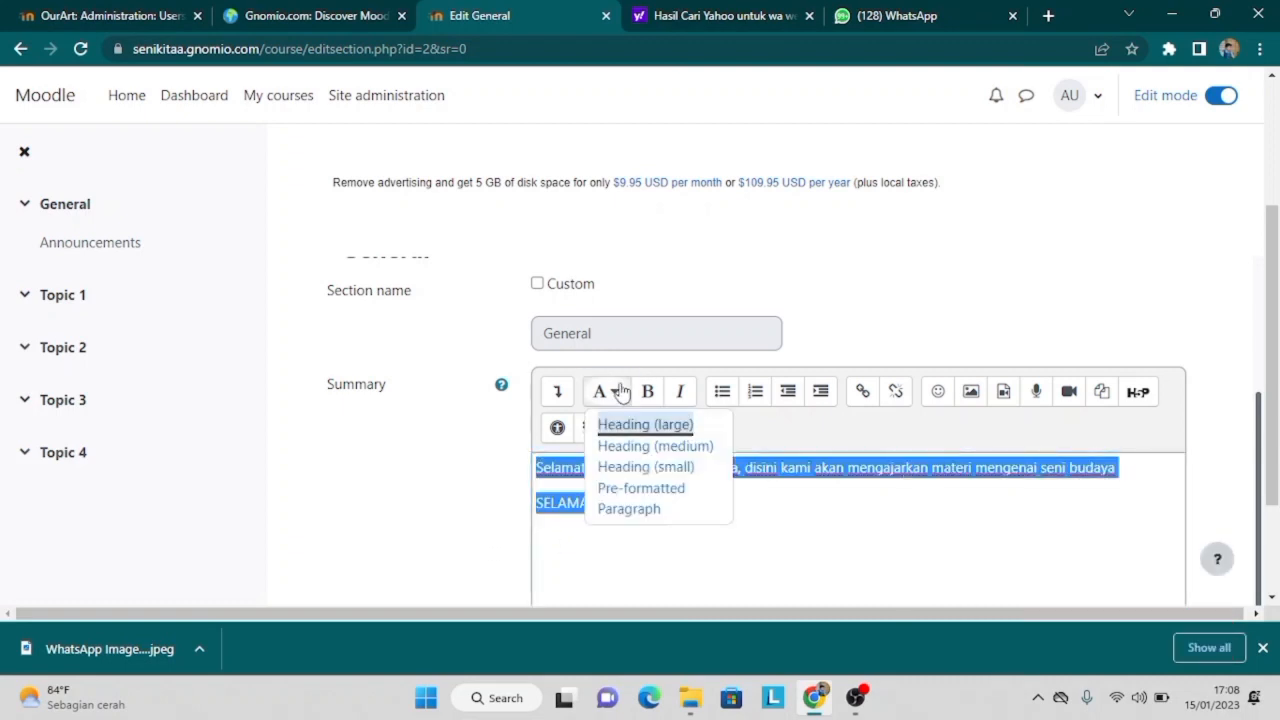
left_click(629, 510)
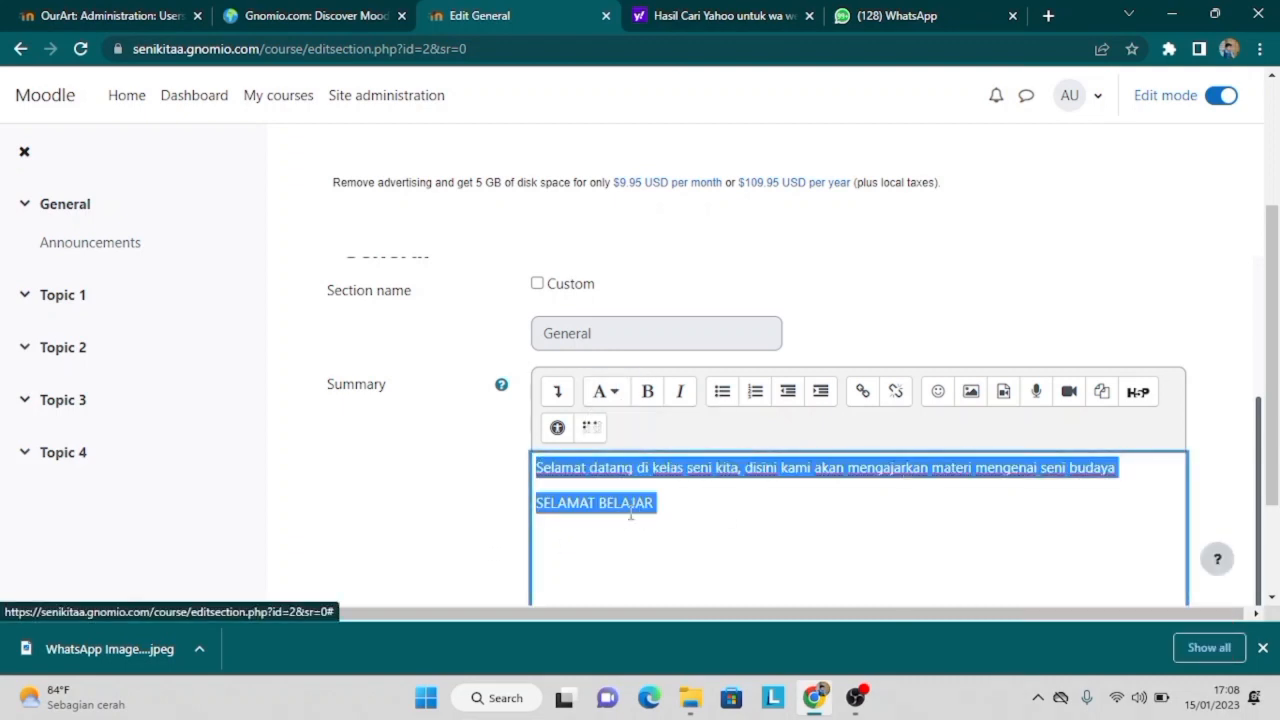
left_click(647, 393)
left_click(690, 509)
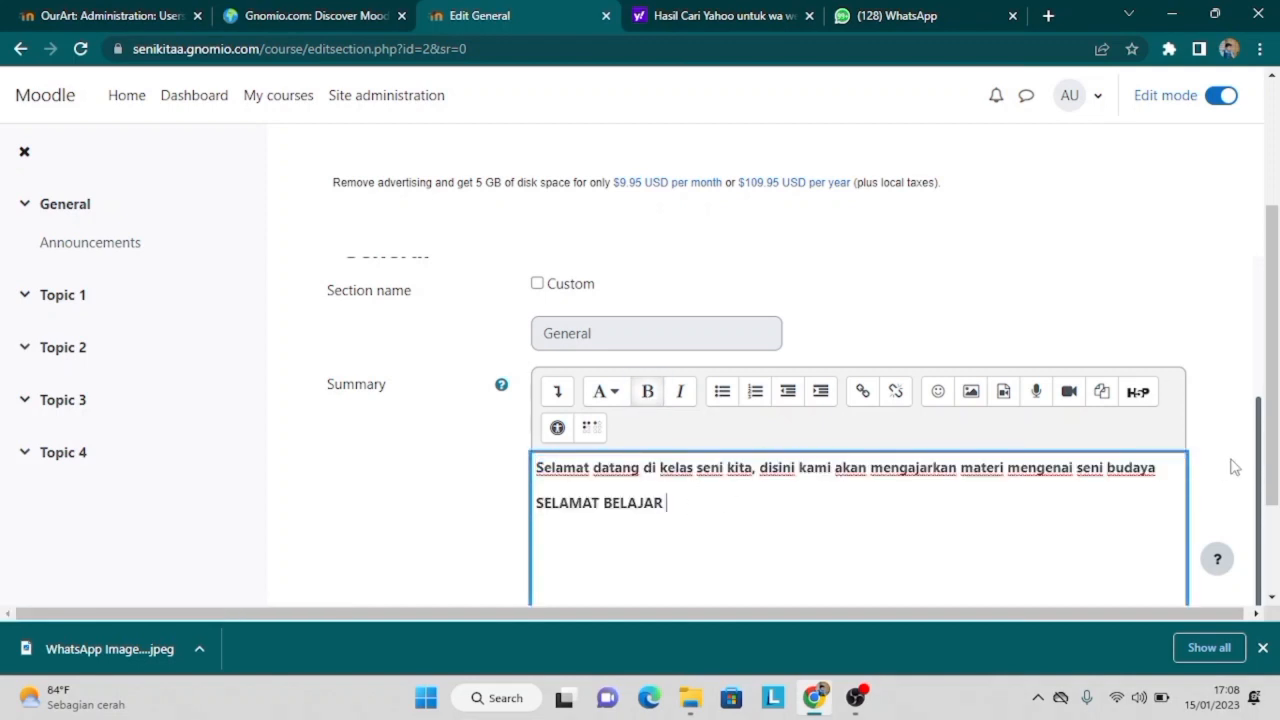
left_click_drag(1256, 455, 1235, 653)
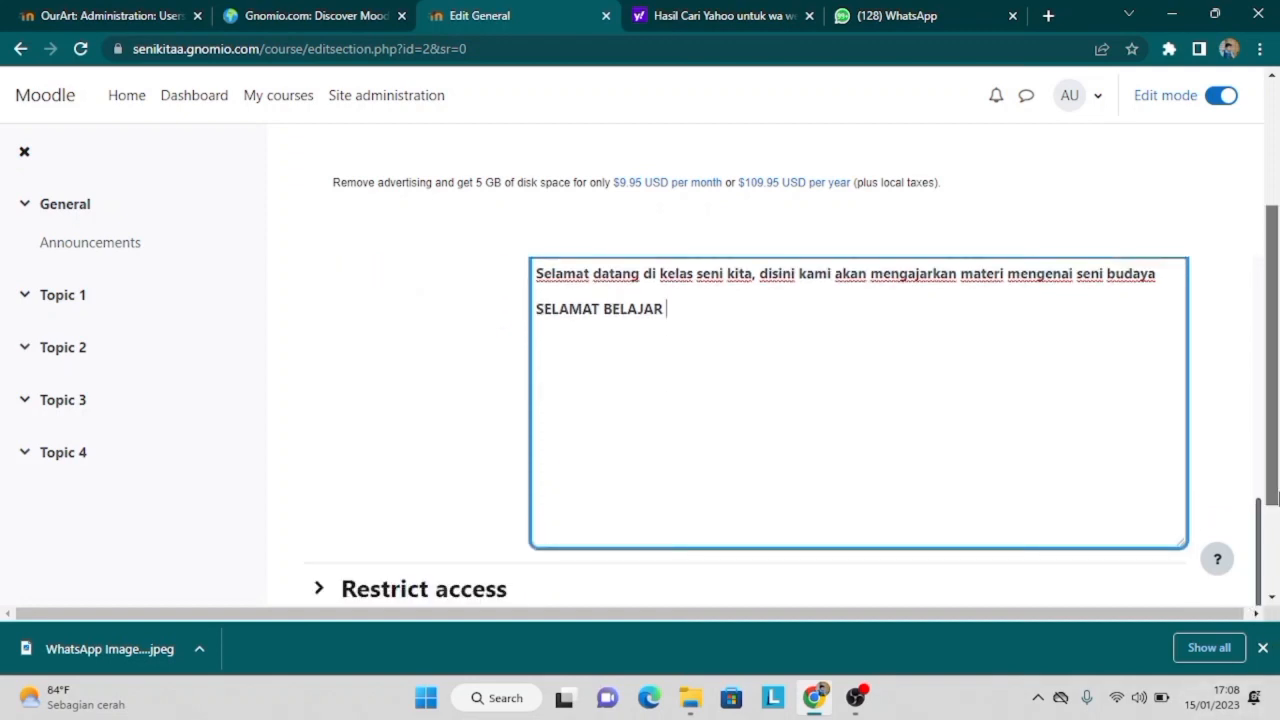
scroll(671, 393, "down", 2)
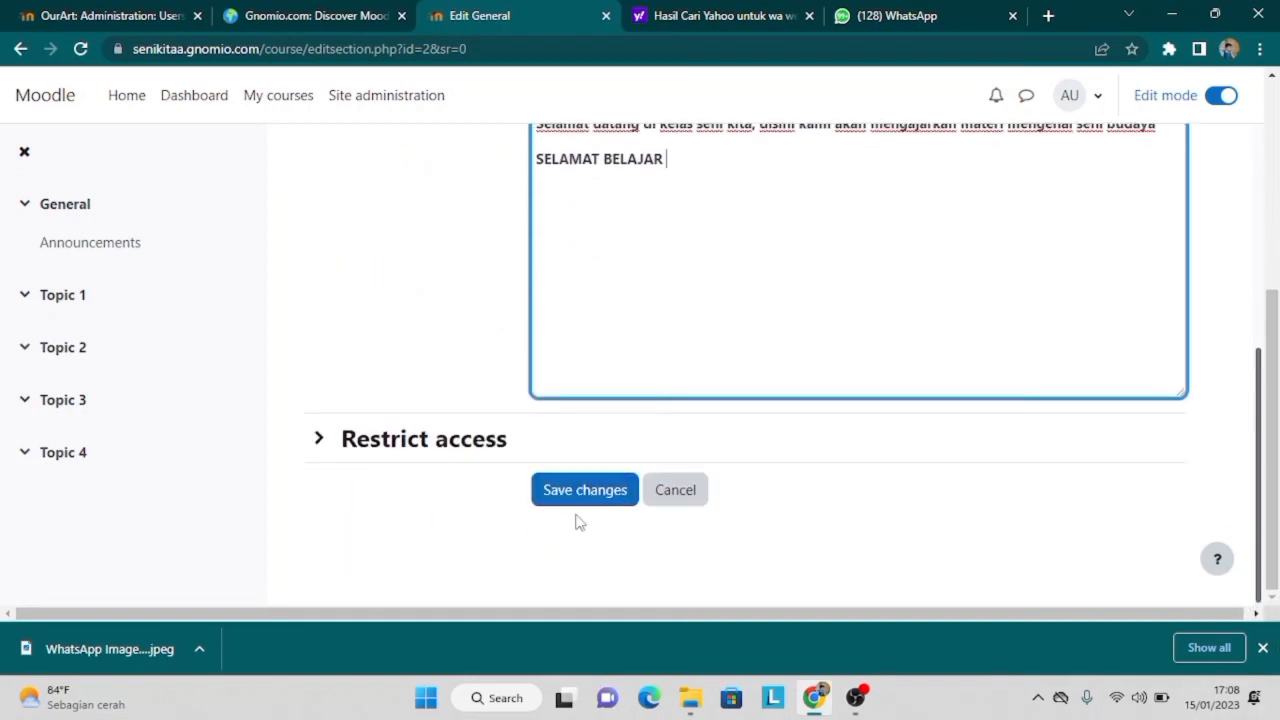
left_click(585, 492)
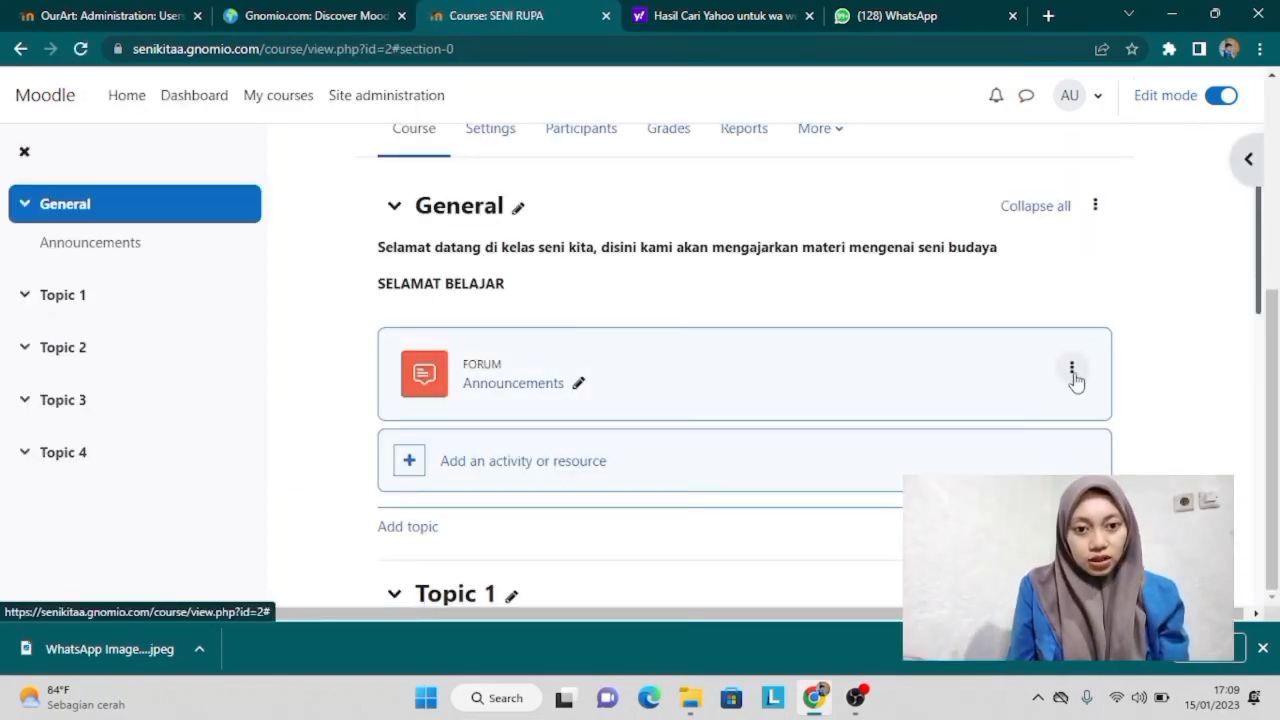
Step: Open the Announcements forum's Edit settings and scroll down to its Description
left_click(1071, 370)
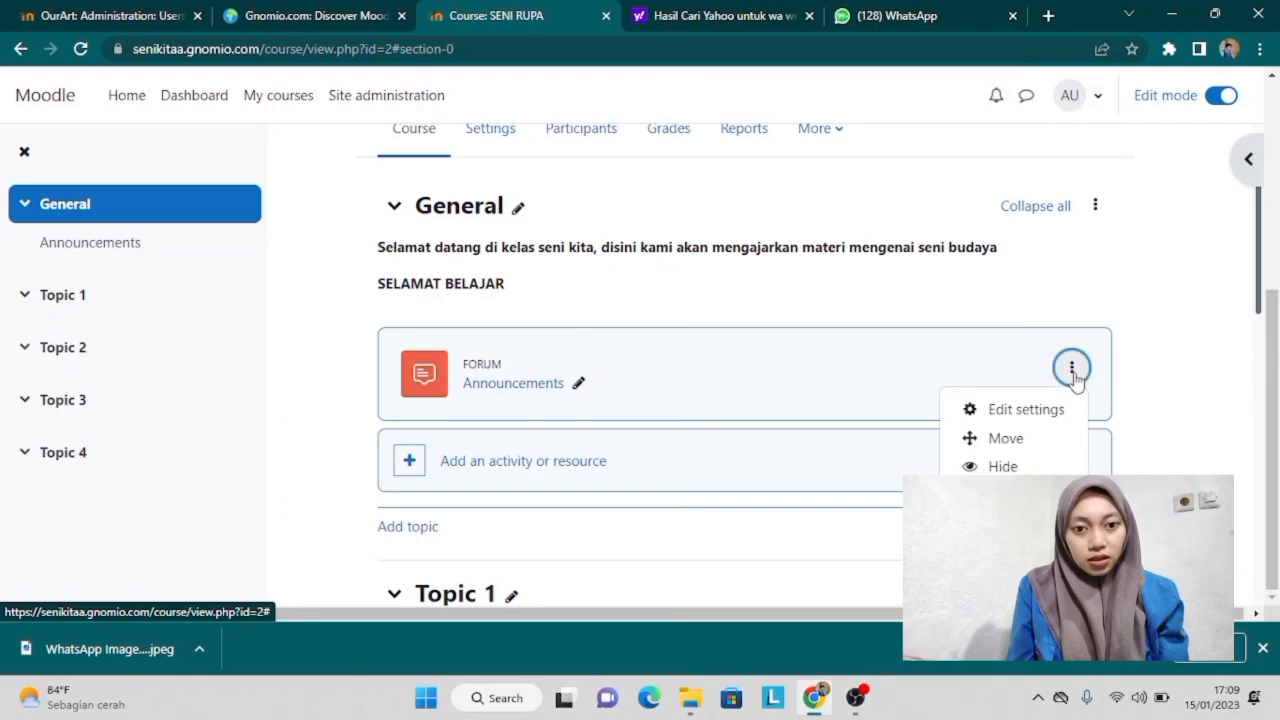
left_click(1026, 414)
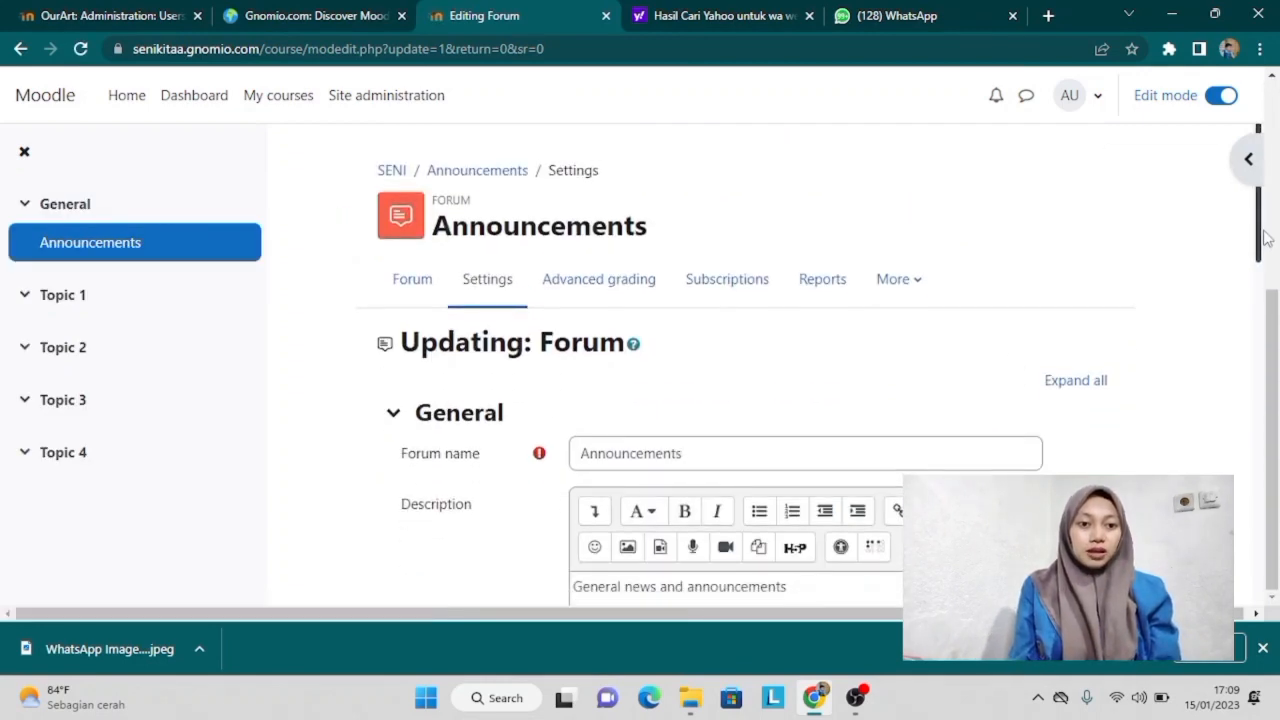
scroll(1265, 237, "down", 1)
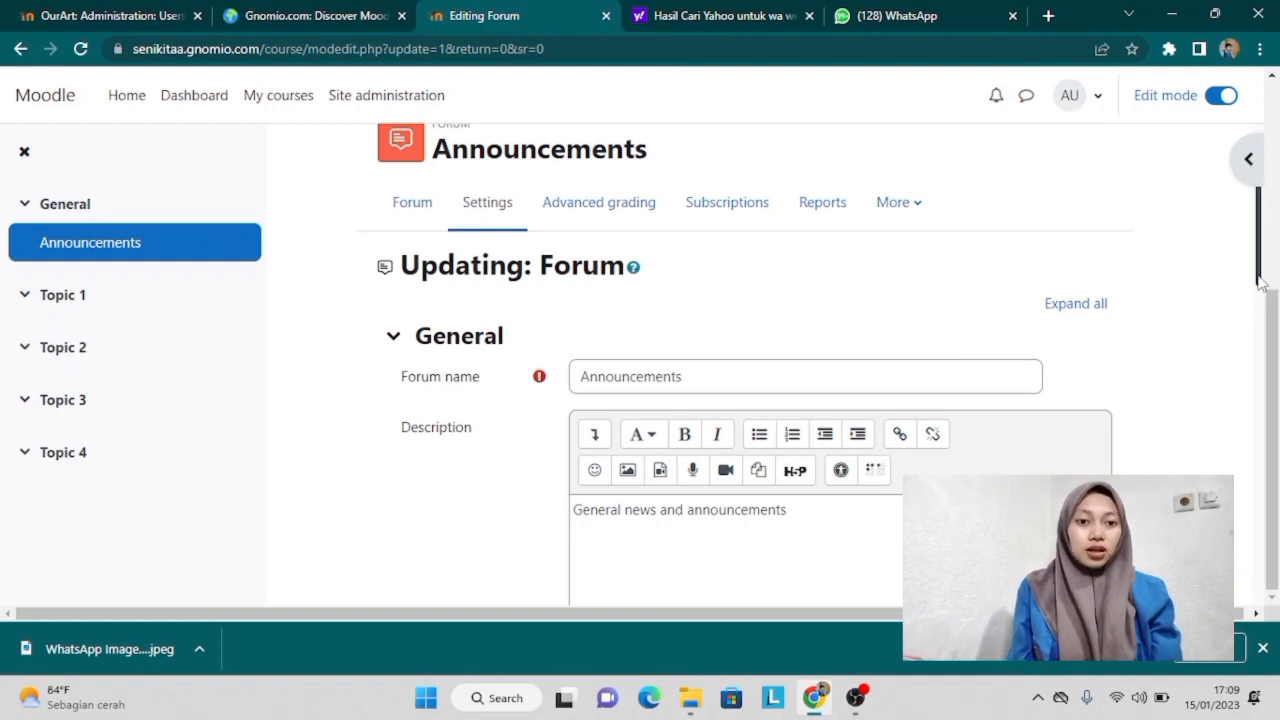
scroll(1262, 283, "down", 2)
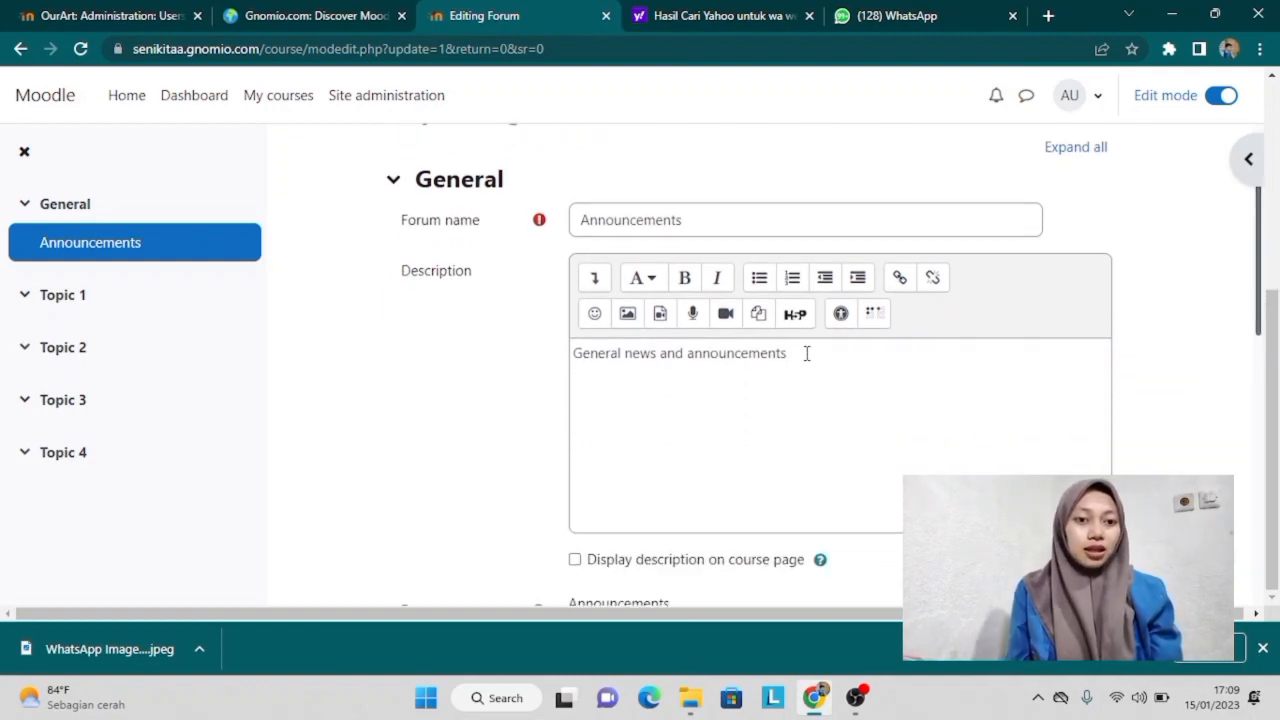
Step: Replace the forum description with 'SELAMAT DATANG DI KELAS SENI KITA'
left_click(828, 356)
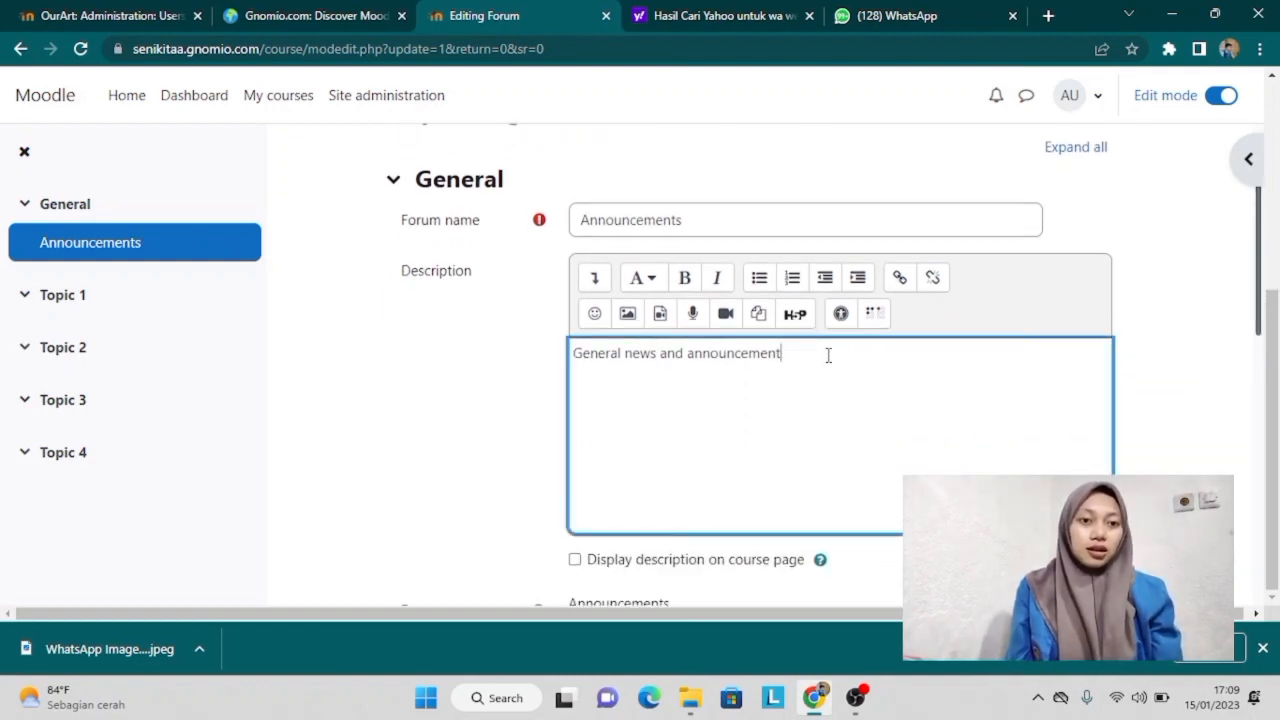
key("BackSpace")
key("BackSpace")
key("BackSpace")
key("BackSpace")
key("BackSpace")
key("BackSpace")
key("BackSpace")
key("BackSpace")
key("BackSpace")
key("BackSpace")
key("BackSpace")
key("BackSpace")
key("BackSpace")
key("BackSpace")
key("BackSpace")
key("BackSpace")
key("BackSpace")
key("BackSpace")
key("BackSpace")
key("BackSpace")
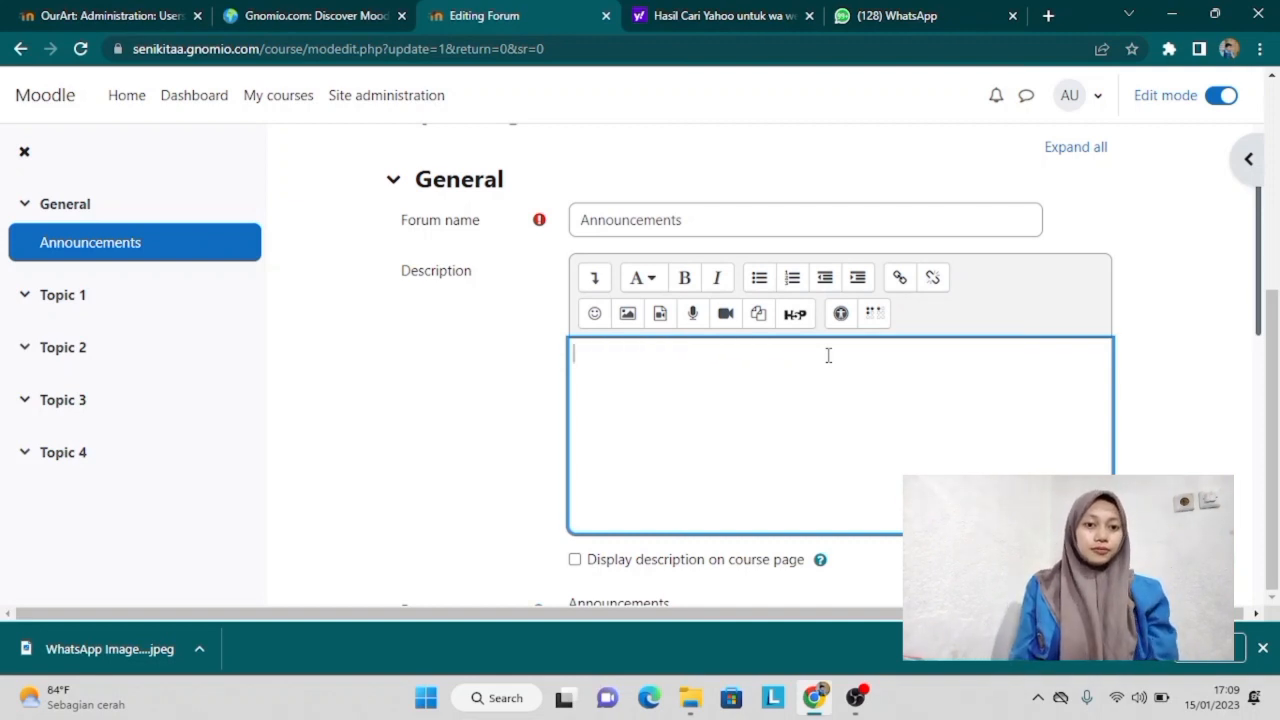
type("SELAMAT")
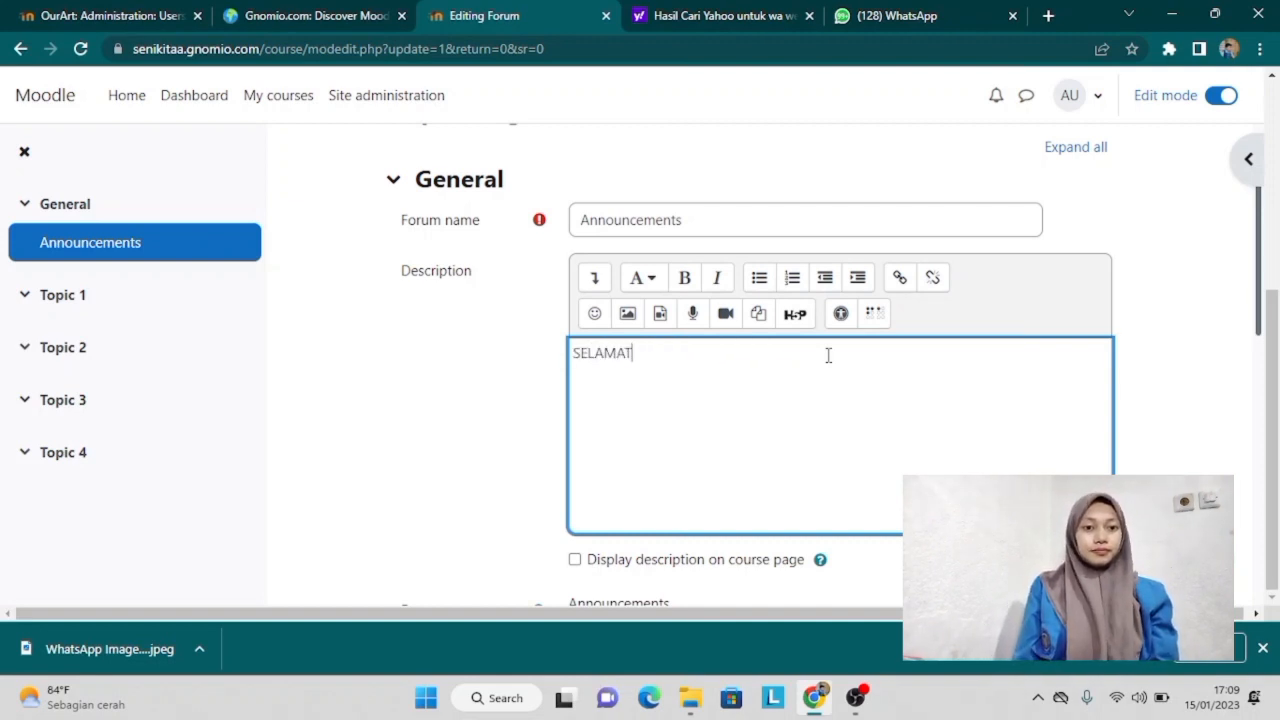
type(" DATANG")
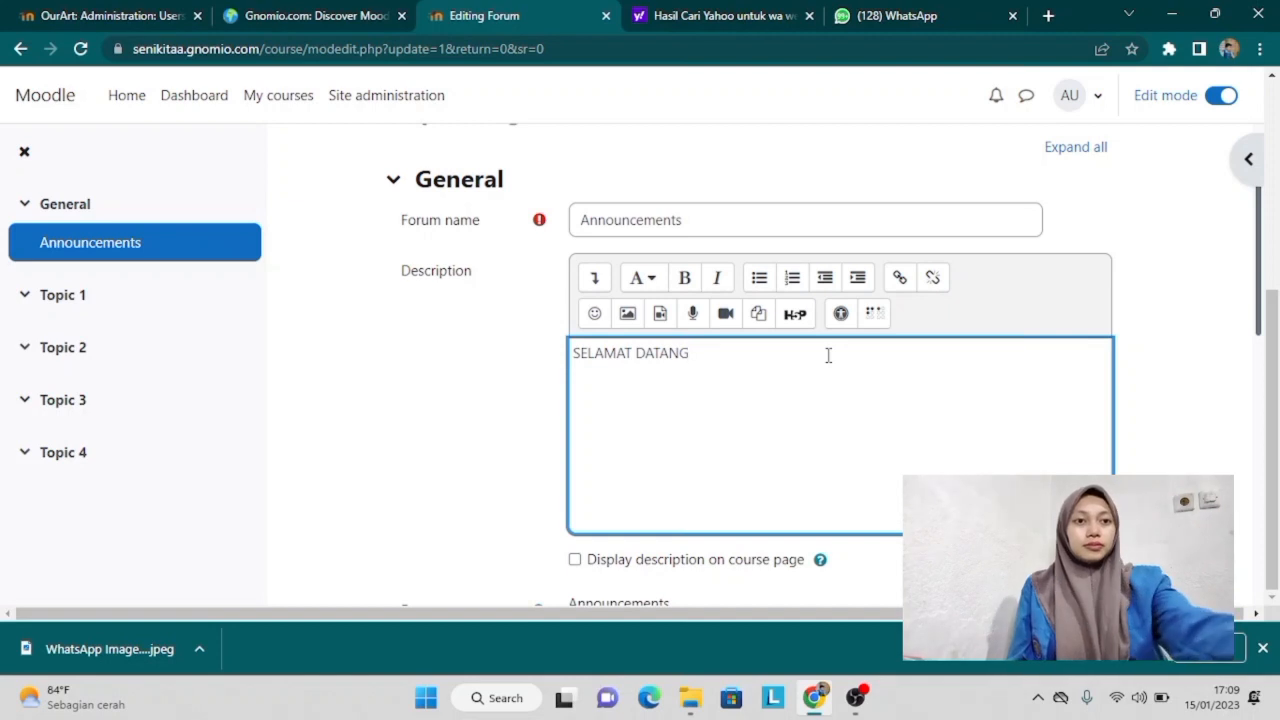
type(" D")
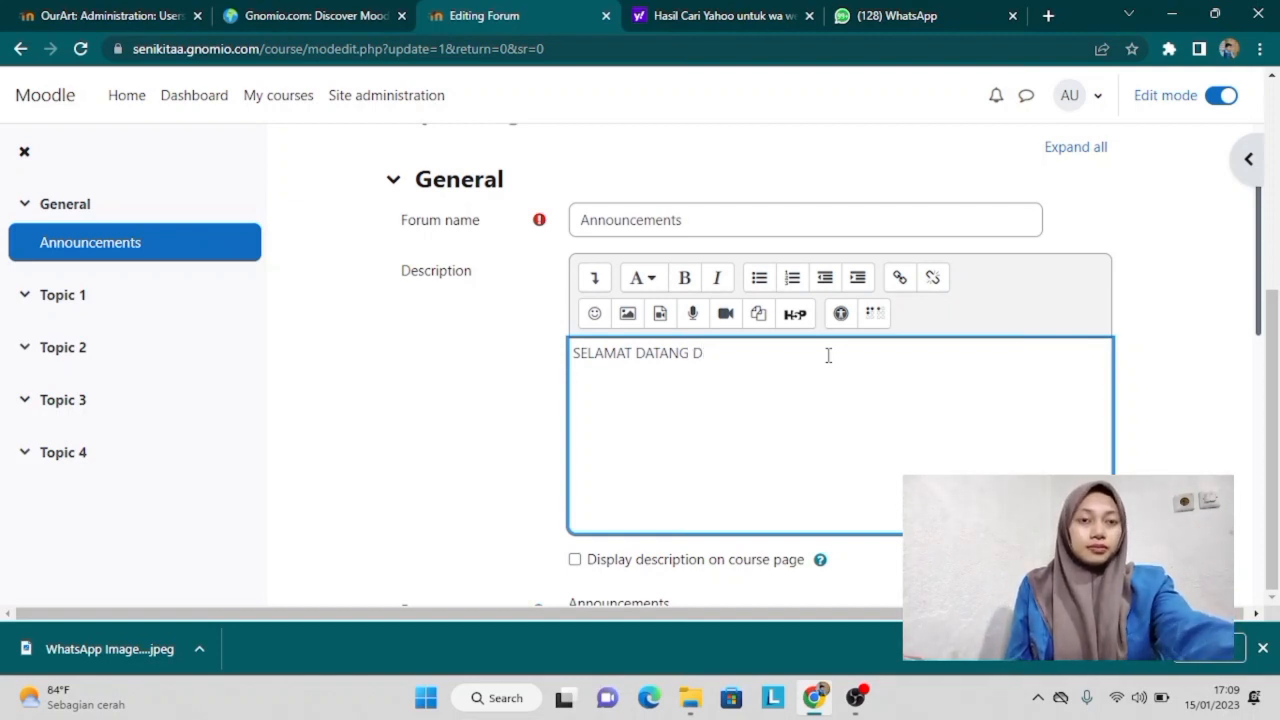
key("BackSpace")
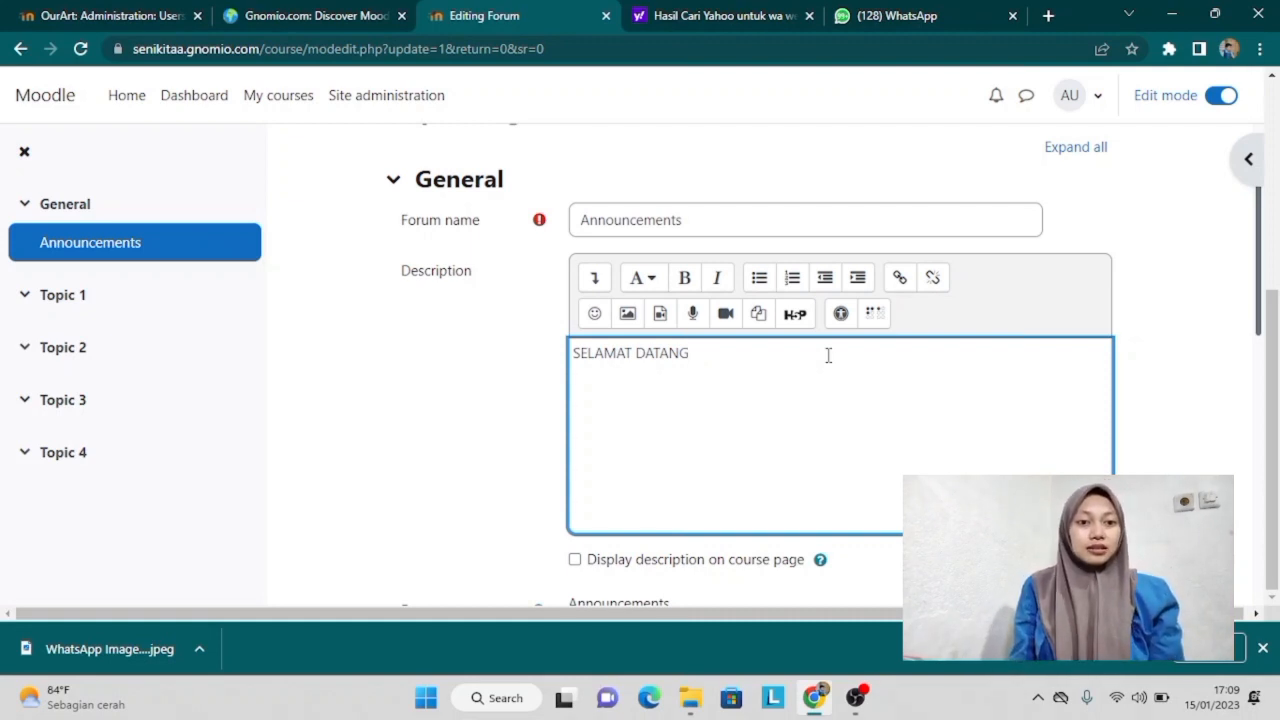
type("DI KELA")
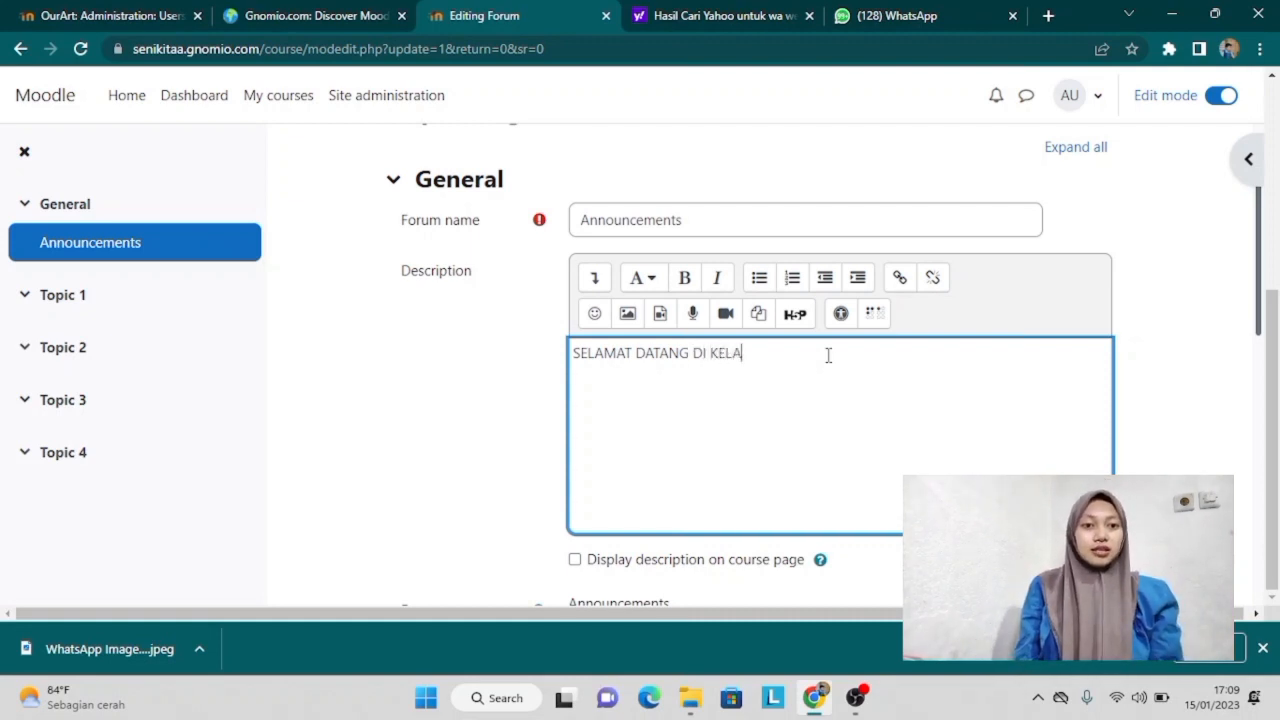
type("S SEN")
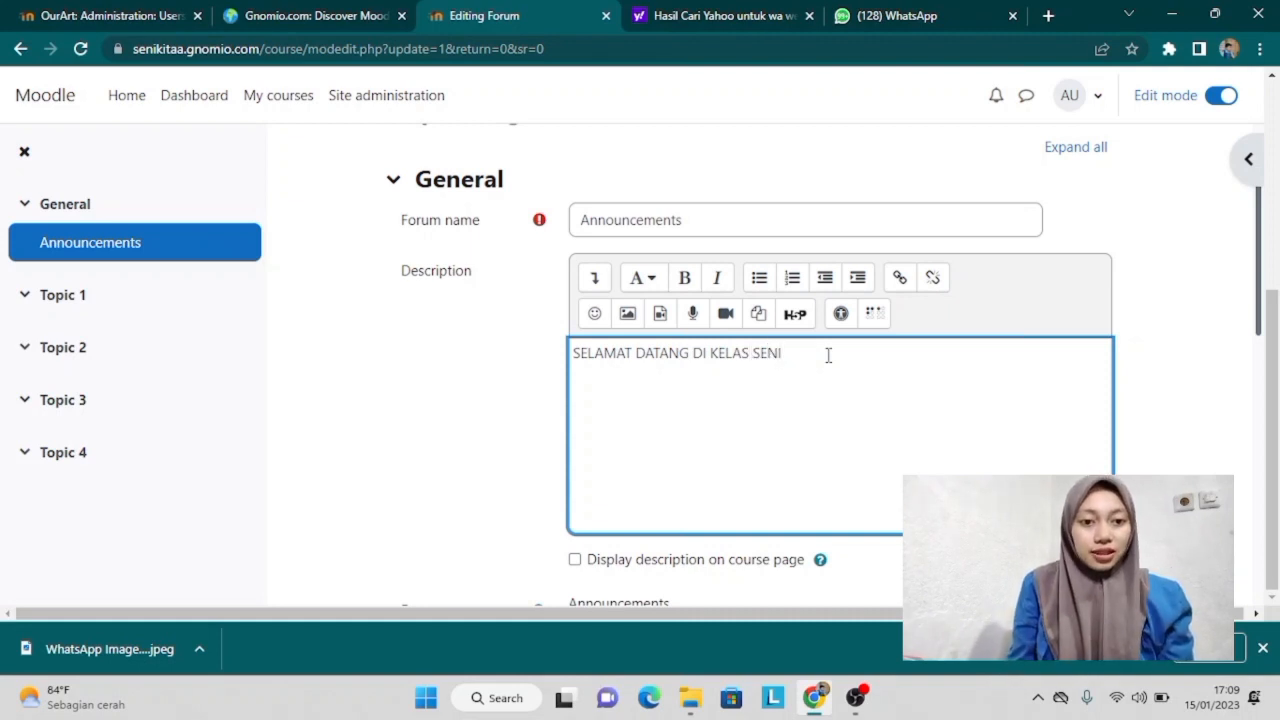
type("I KITA")
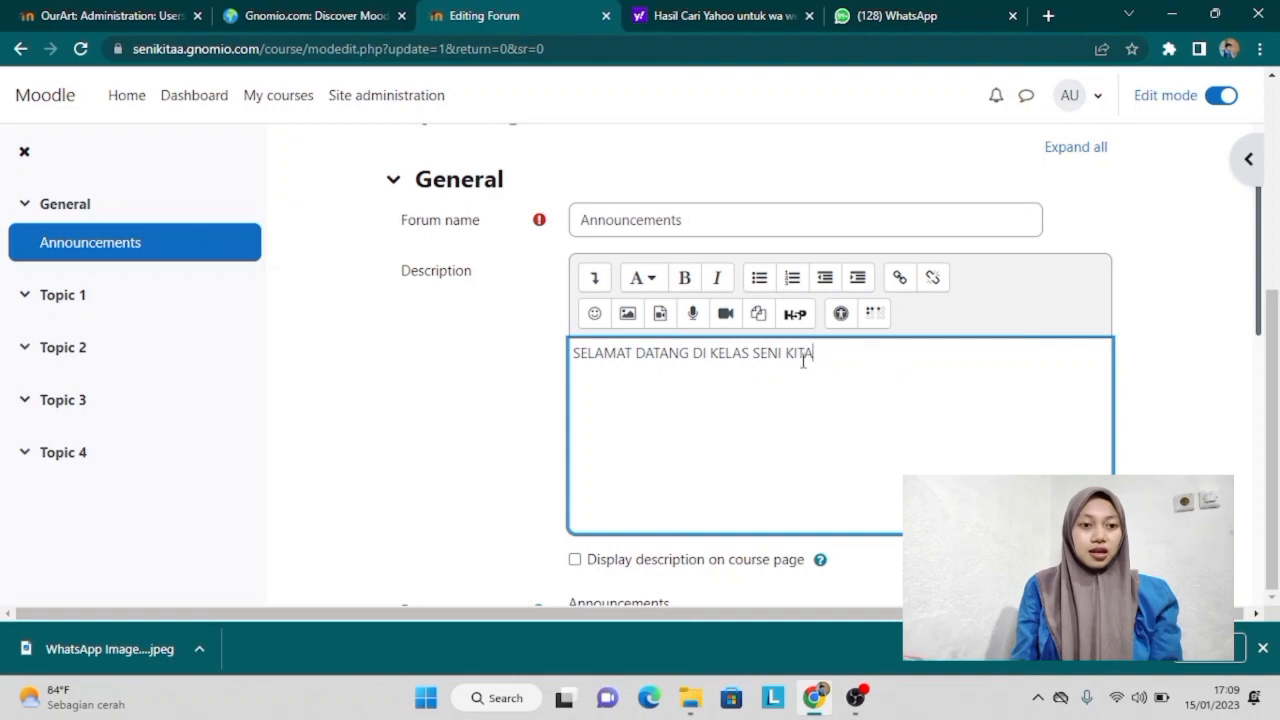
Step: Make the description bold, enable content change notification, and save and display the forum
left_click_drag(822, 354, 500, 346)
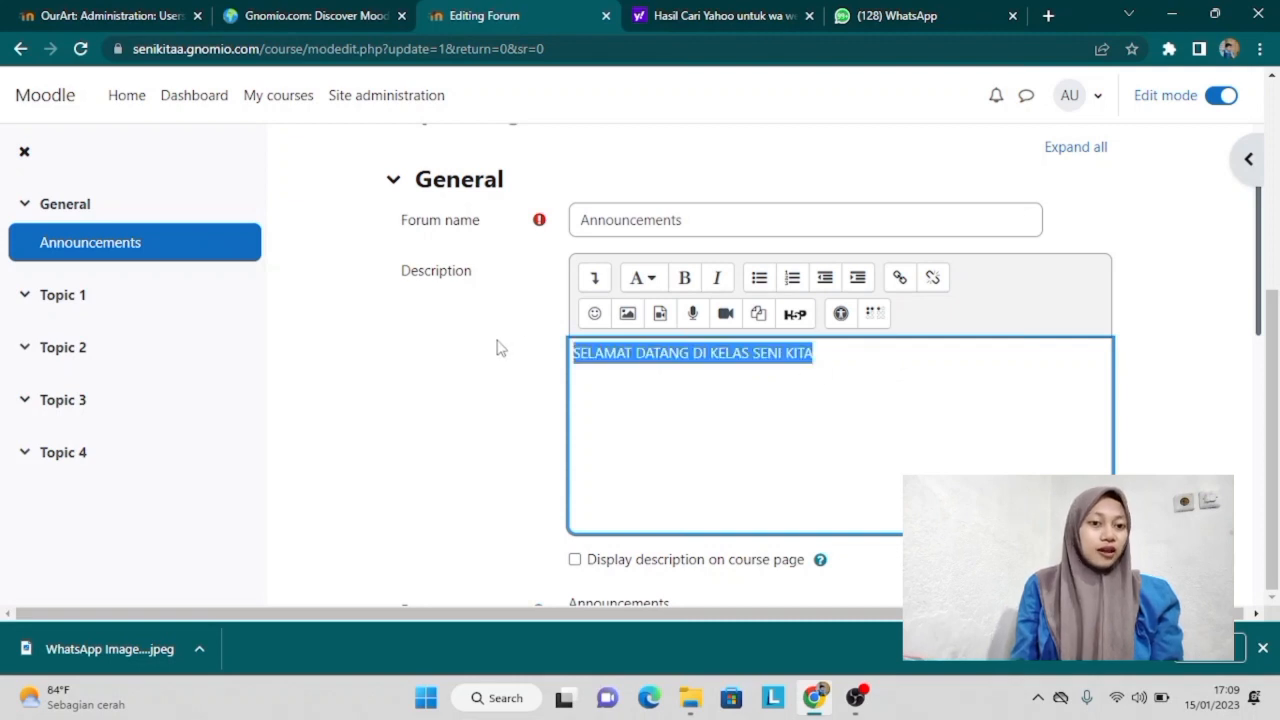
left_click(683, 279)
left_click(889, 358)
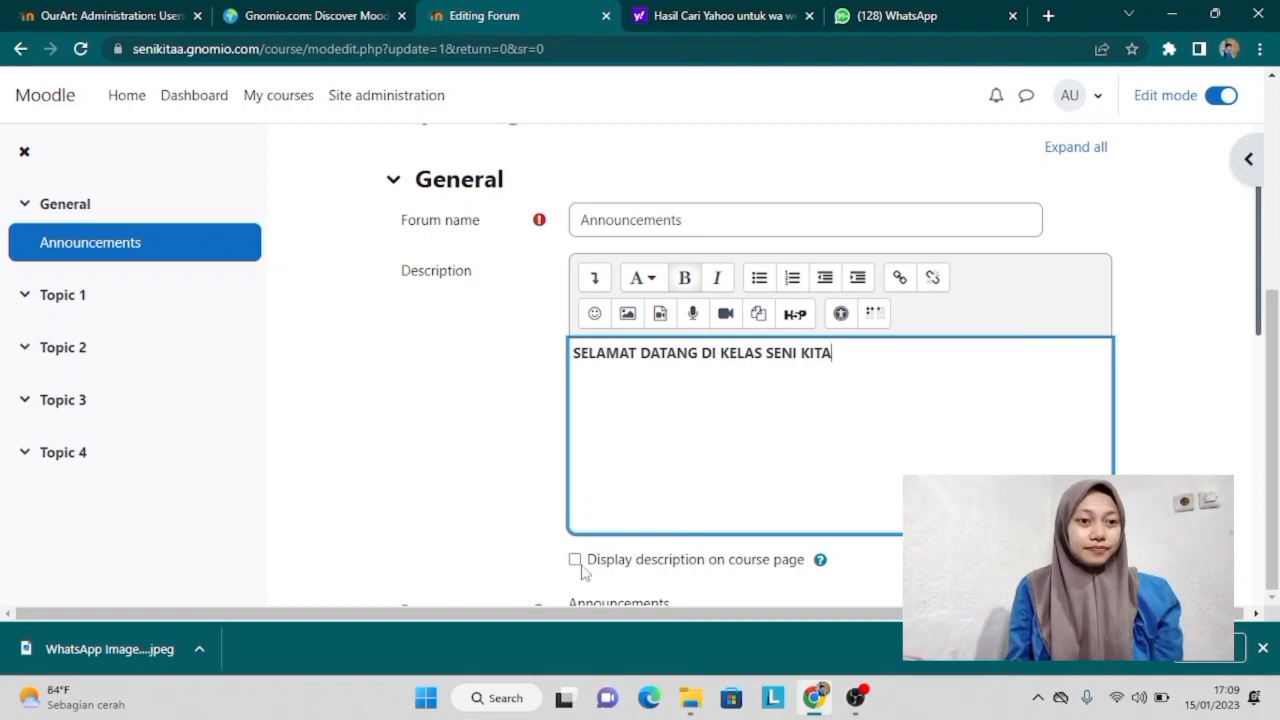
left_click_drag(1258, 295, 1258, 560)
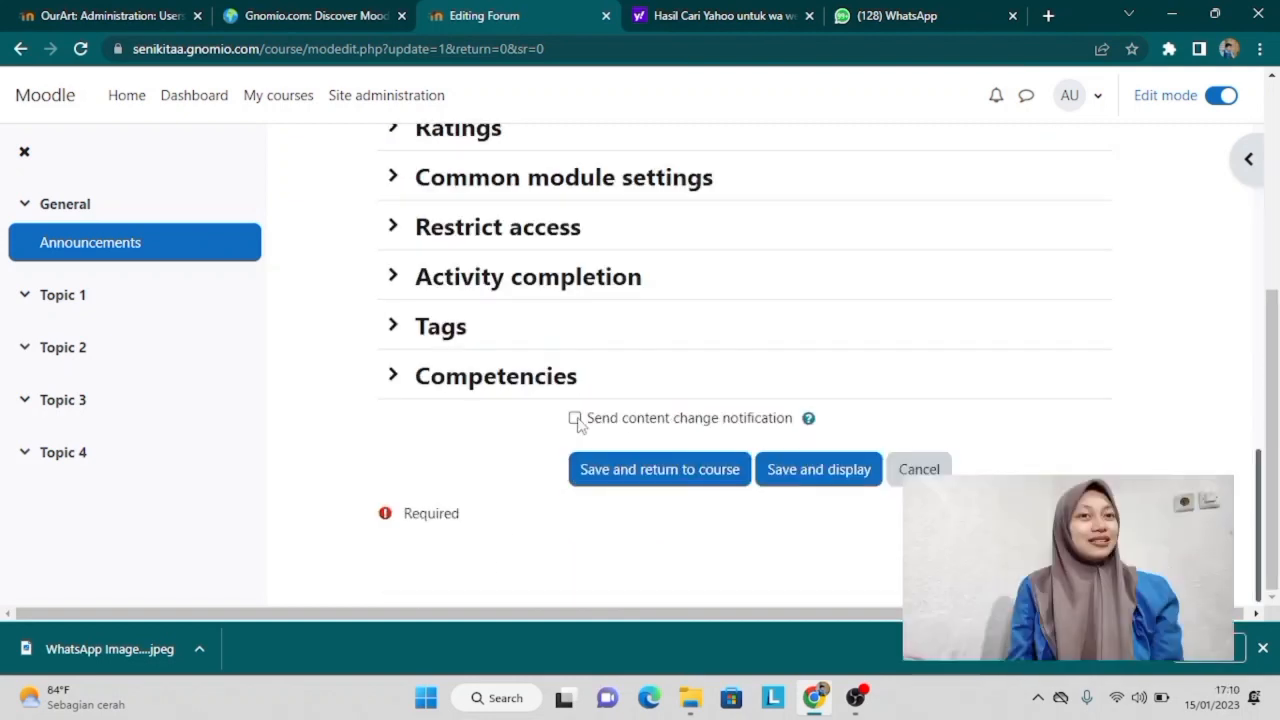
left_click(574, 418)
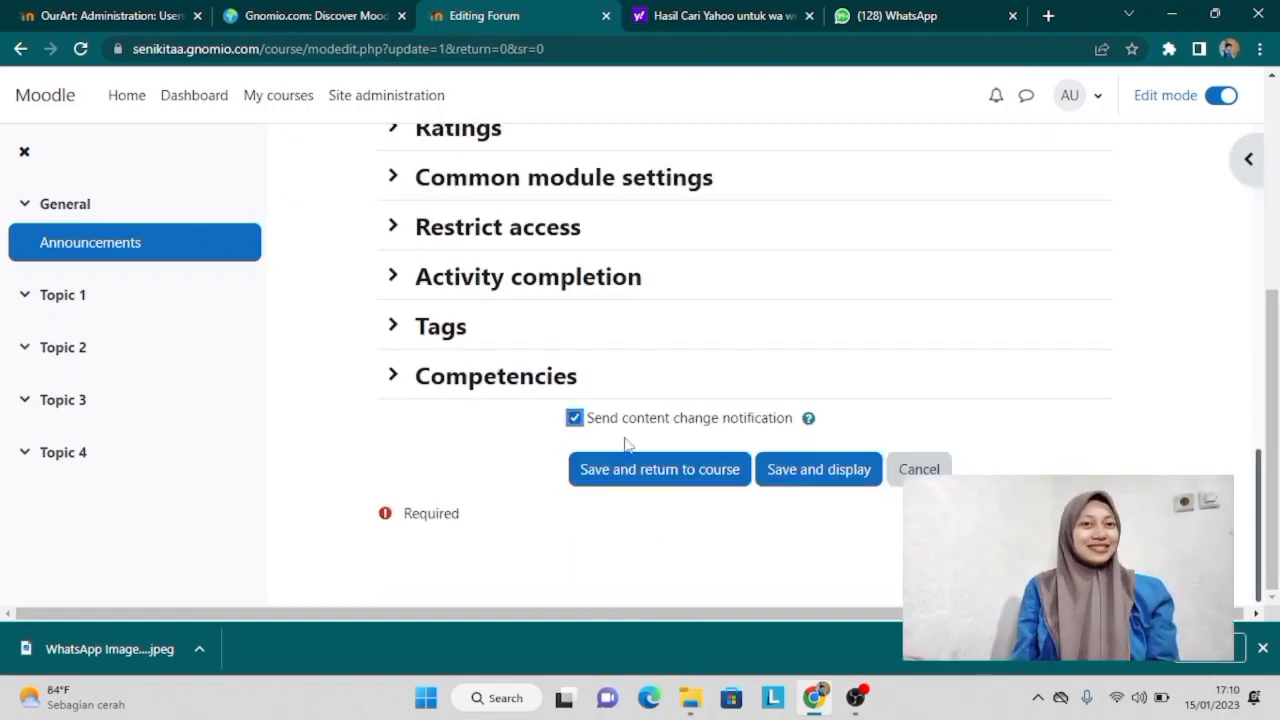
left_click(811, 480)
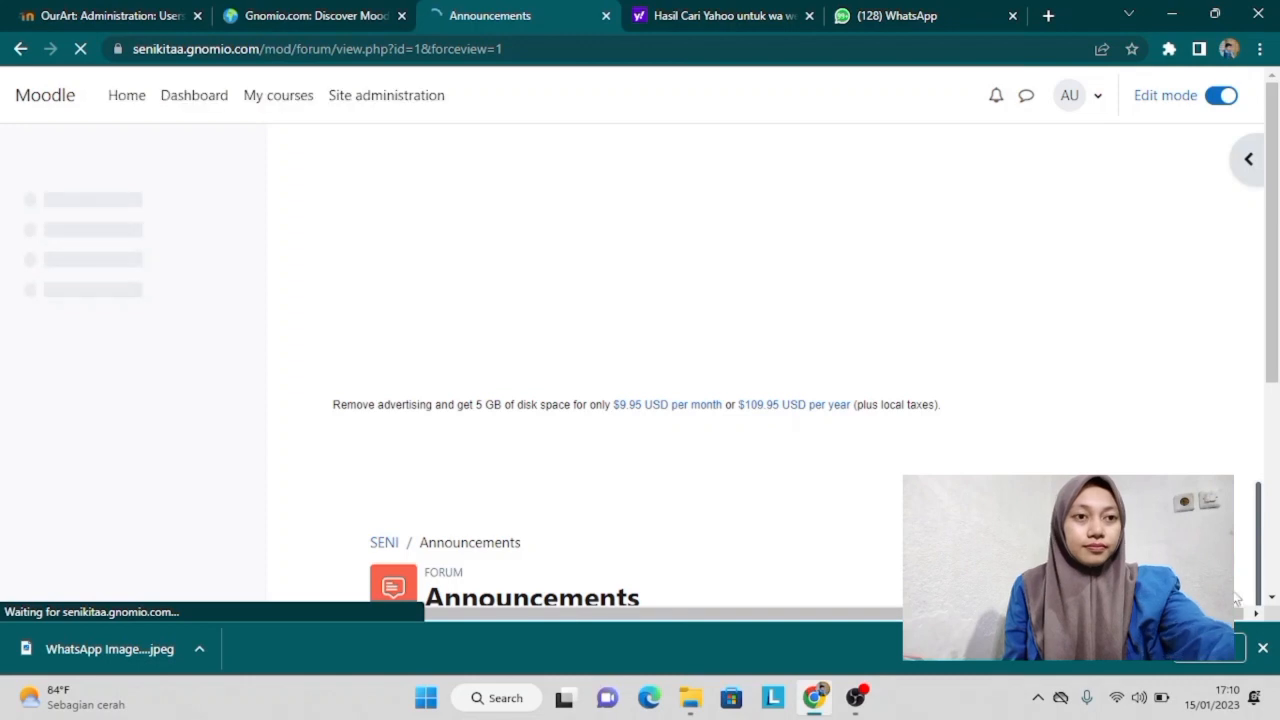
Step: Rename the Topic 1 section to 'PERETEMUAN 1' from the course page
left_click(1265, 649)
left_click_drag(1268, 260, 1272, 455)
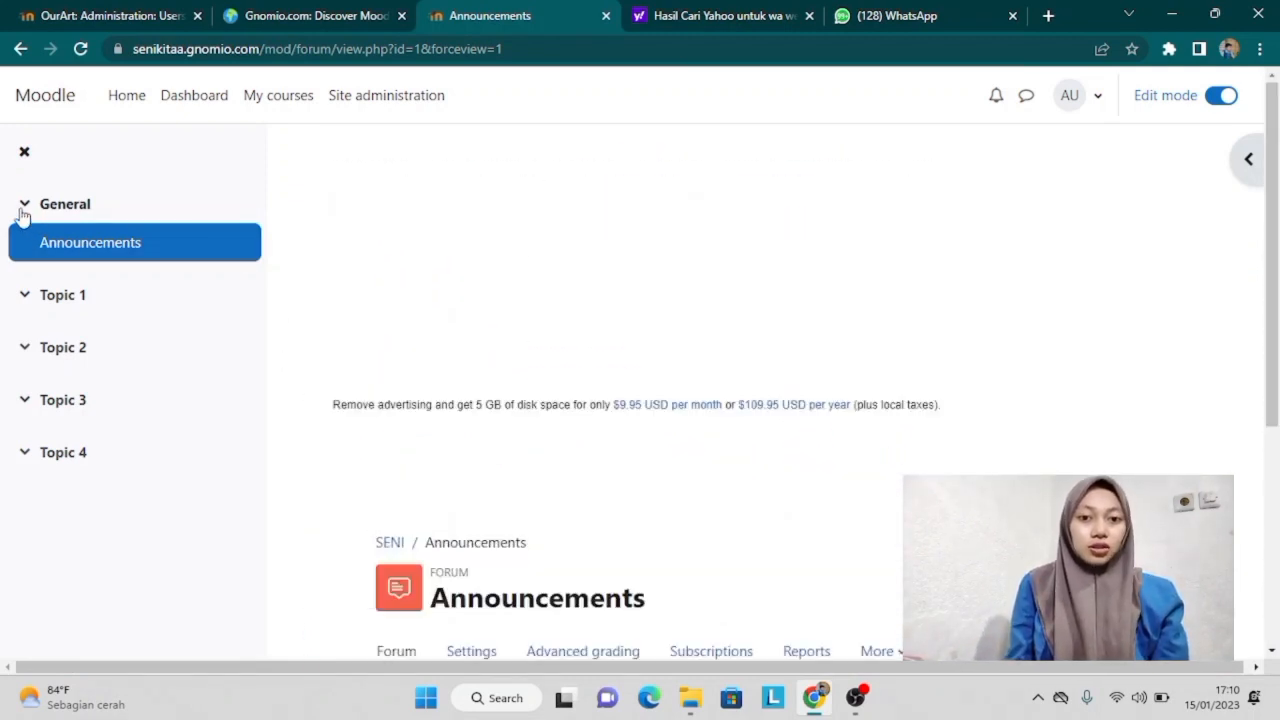
left_click(46, 298)
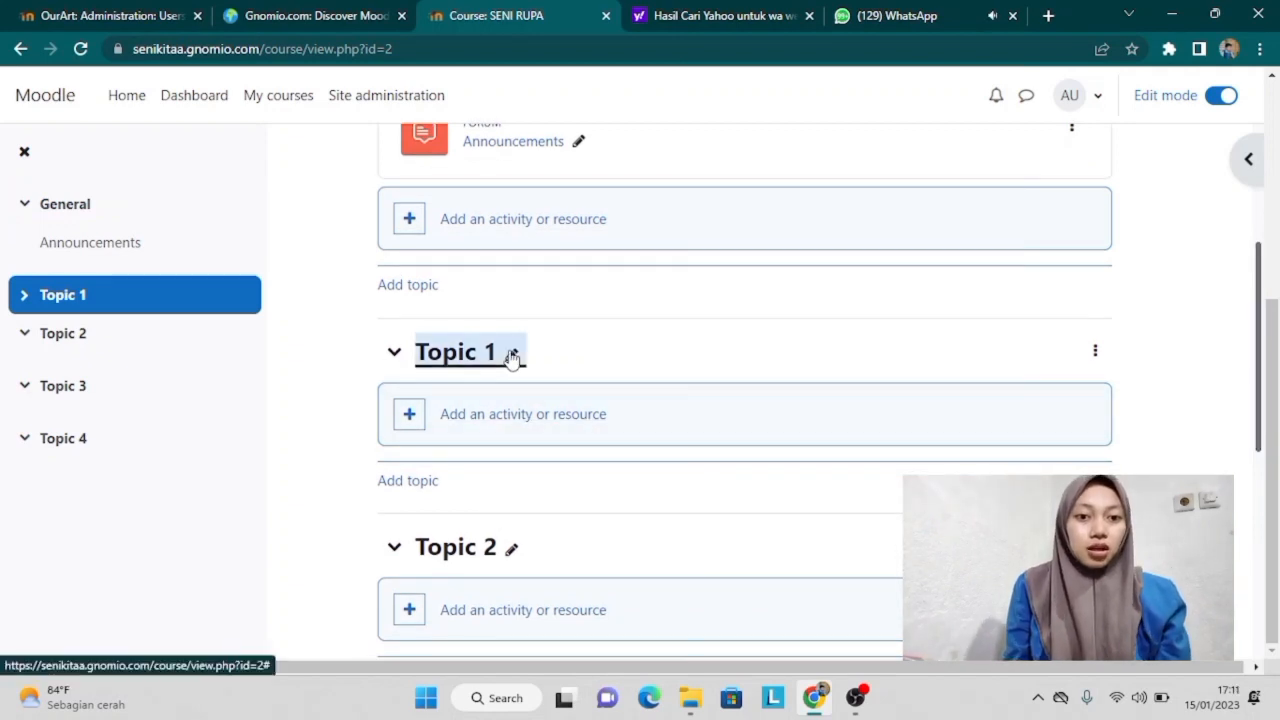
left_click(511, 357)
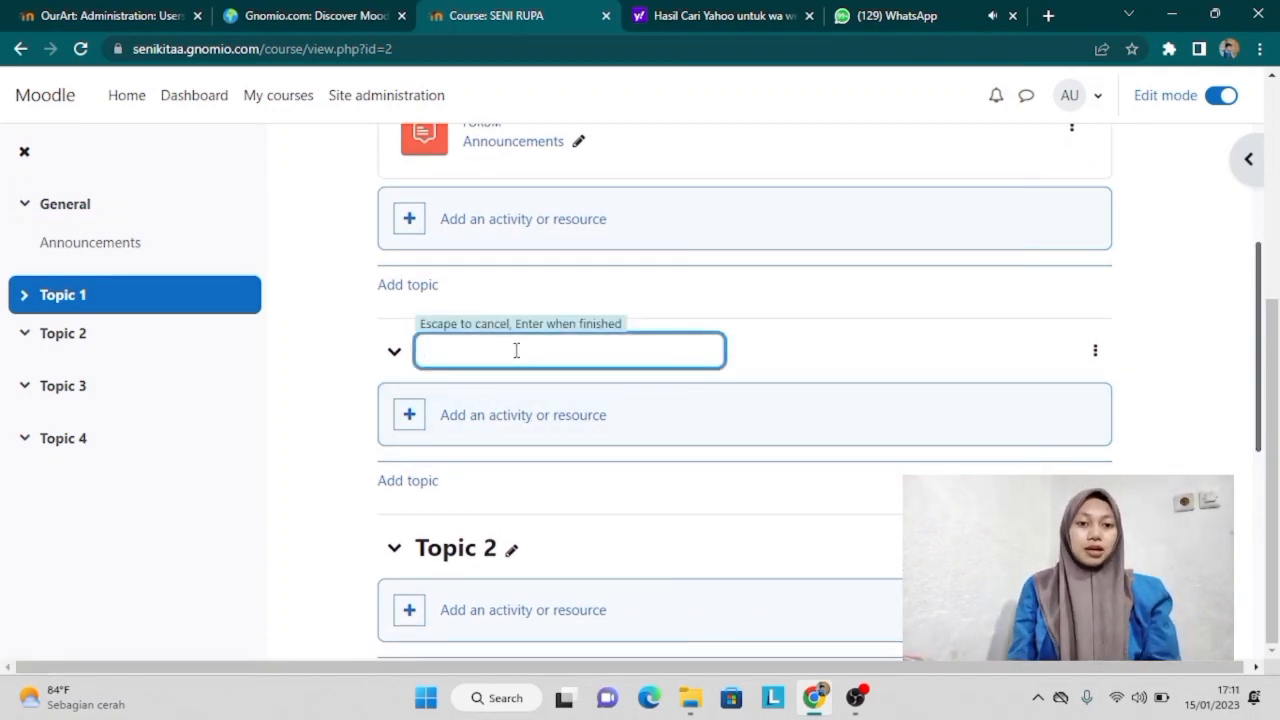
type("PER")
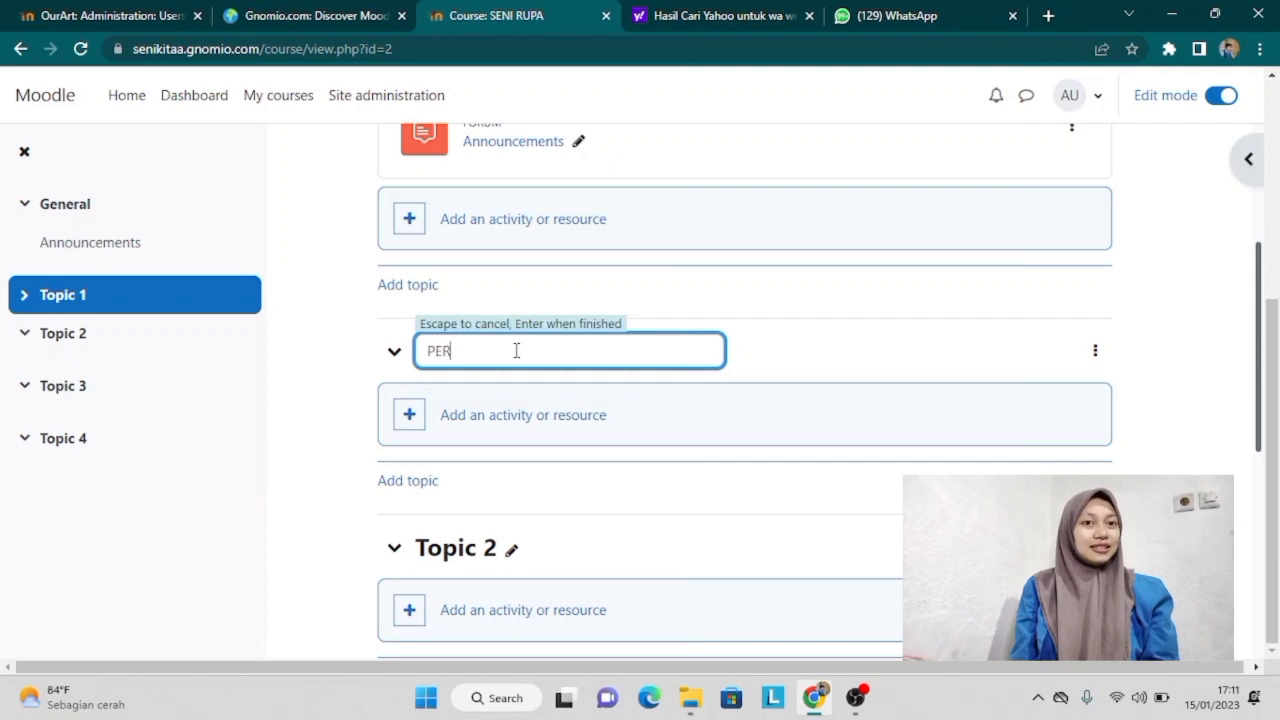
type("ETEMUAN 1")
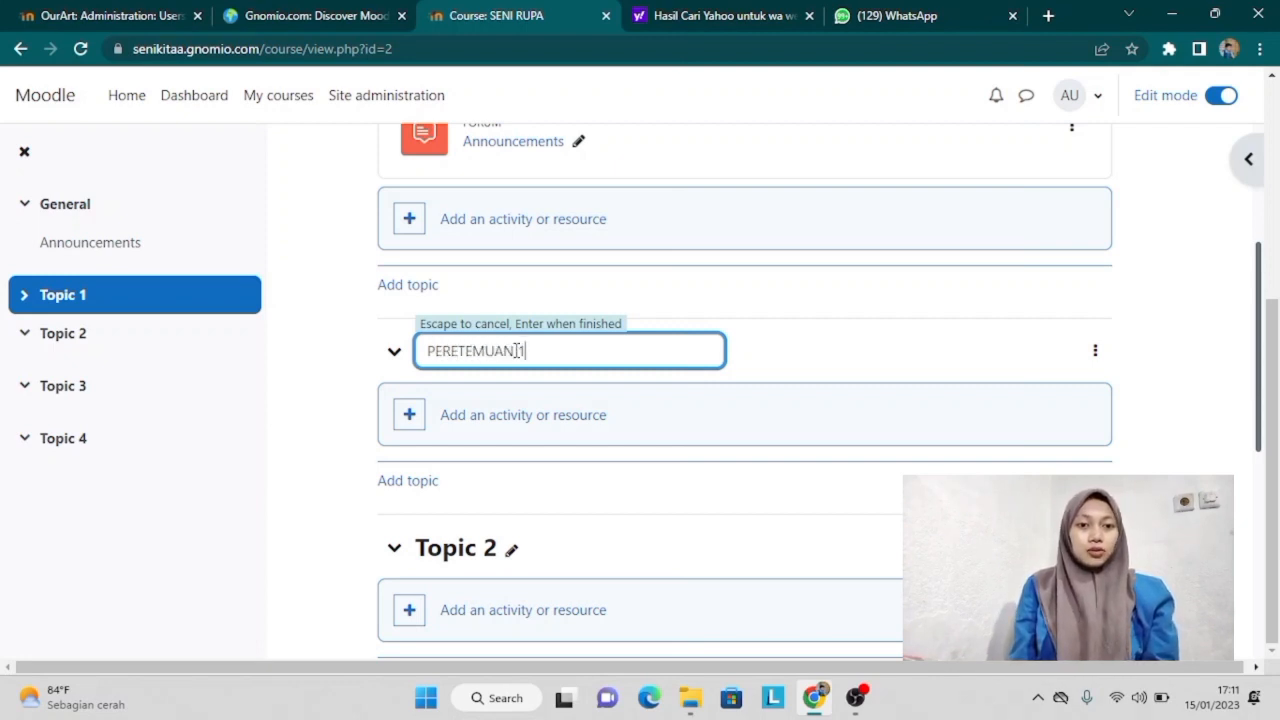
key("Return")
Step: Add a File resource to Topic 1 and name it 'RPP'
left_click(407, 415)
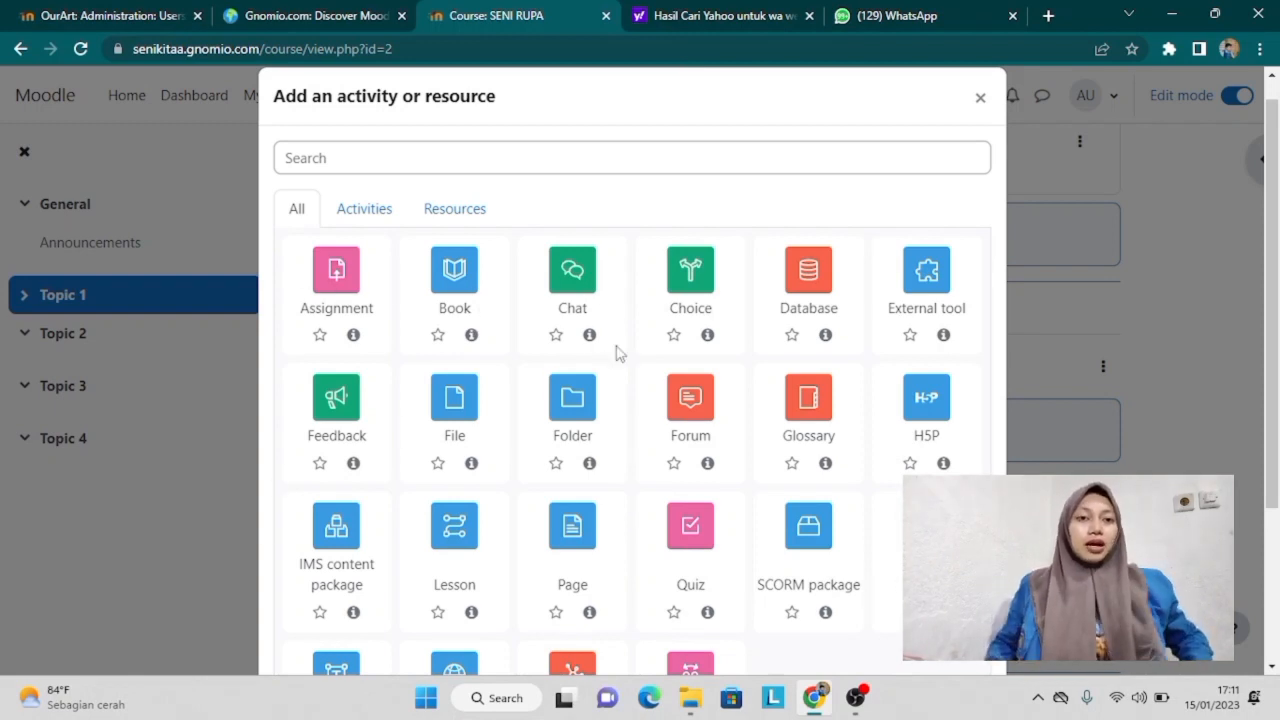
left_click(457, 418)
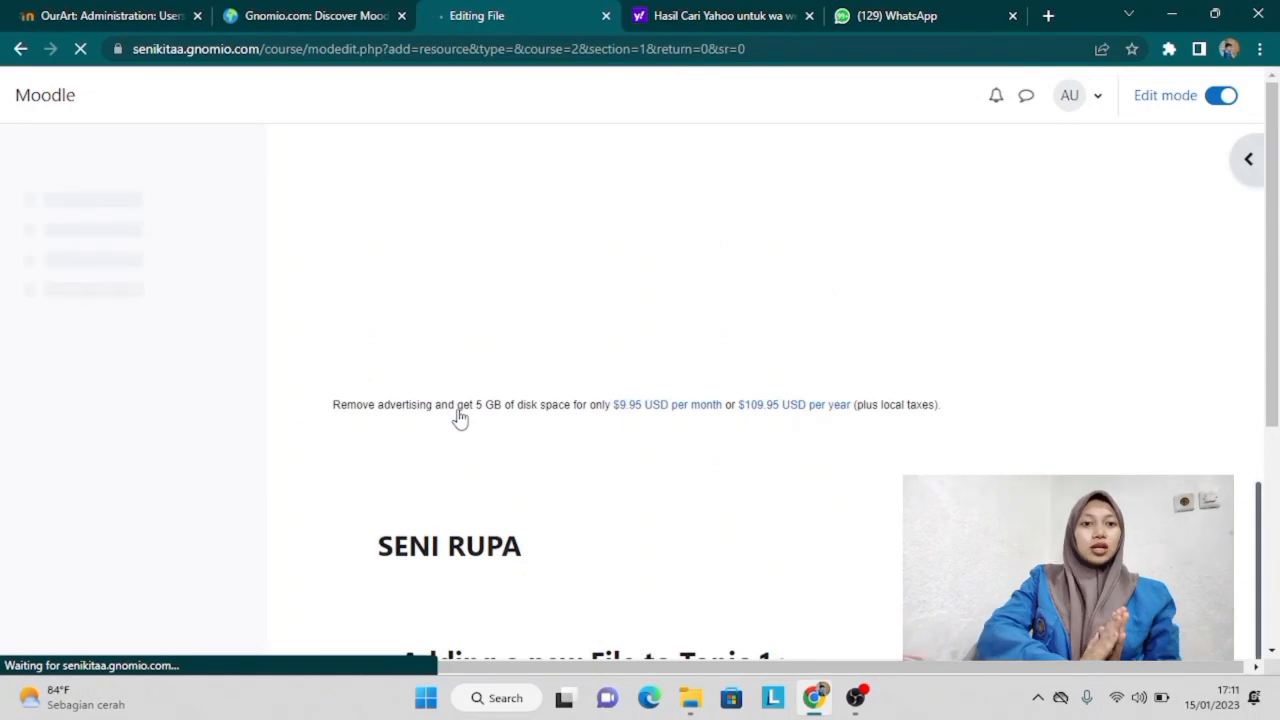
scroll(460, 418, "down", 2)
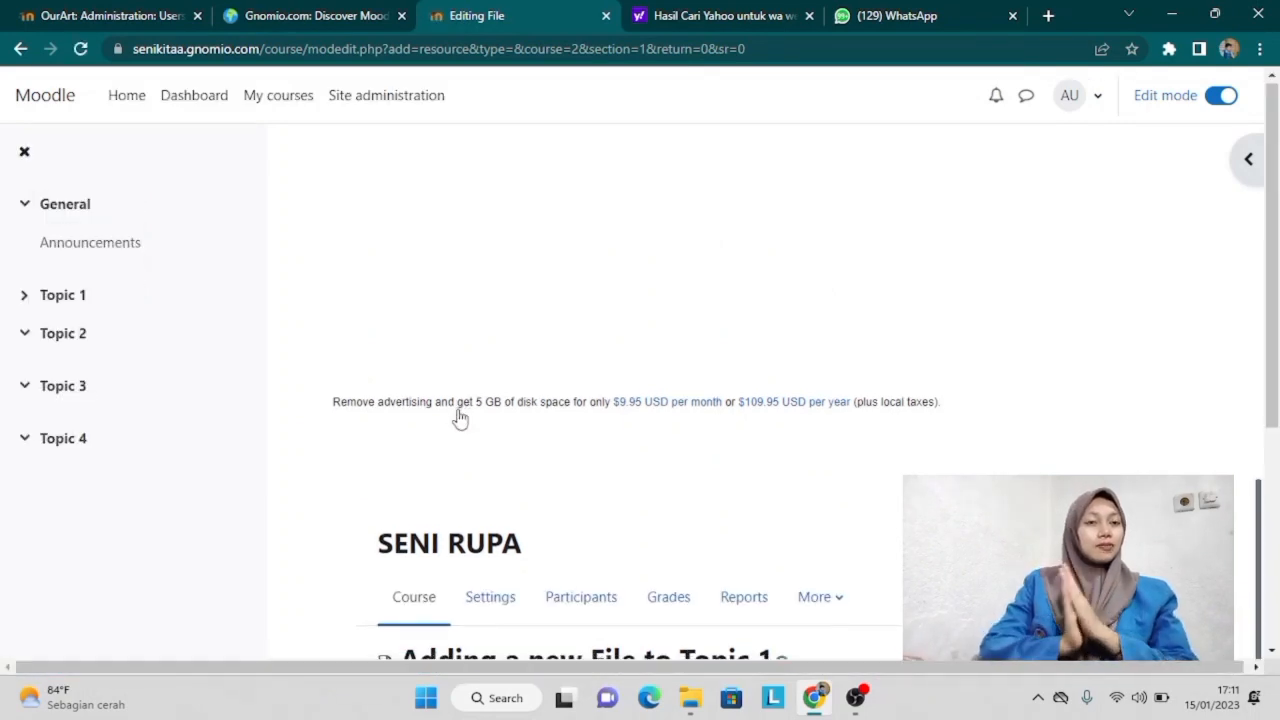
scroll(460, 418, "down", 2)
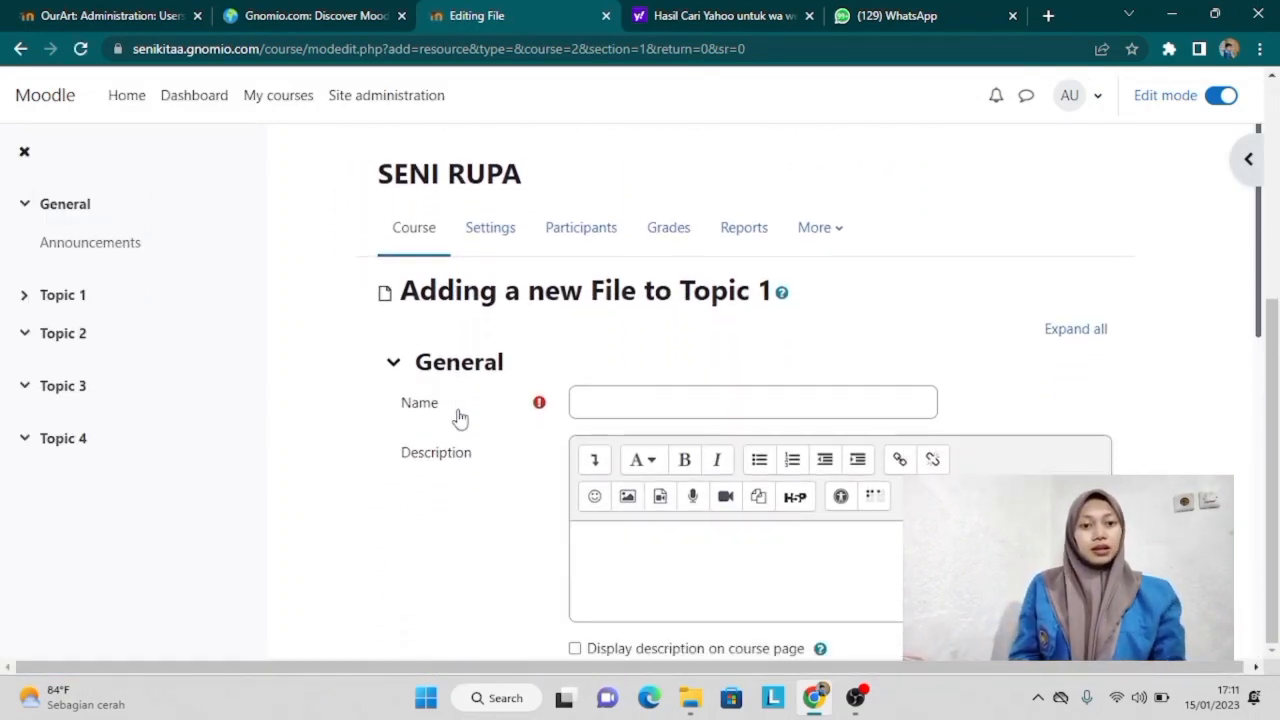
left_click(623, 410)
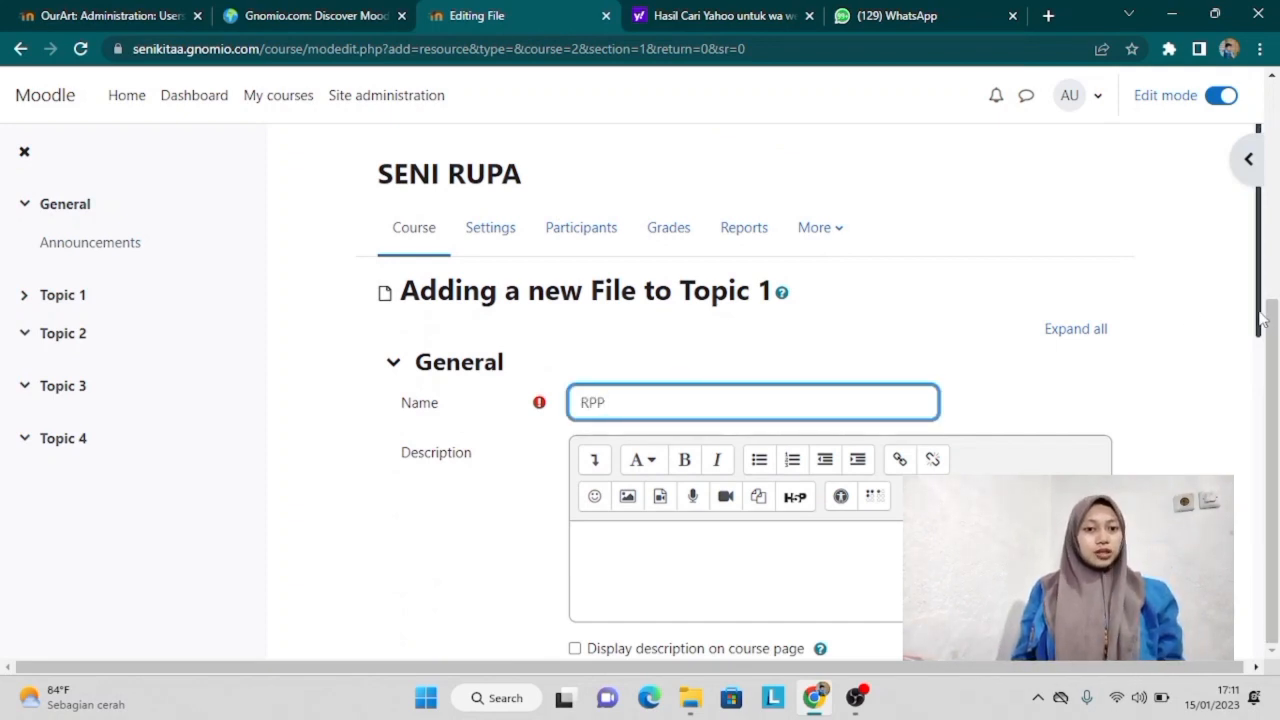
scroll(1262, 318, "down", 3)
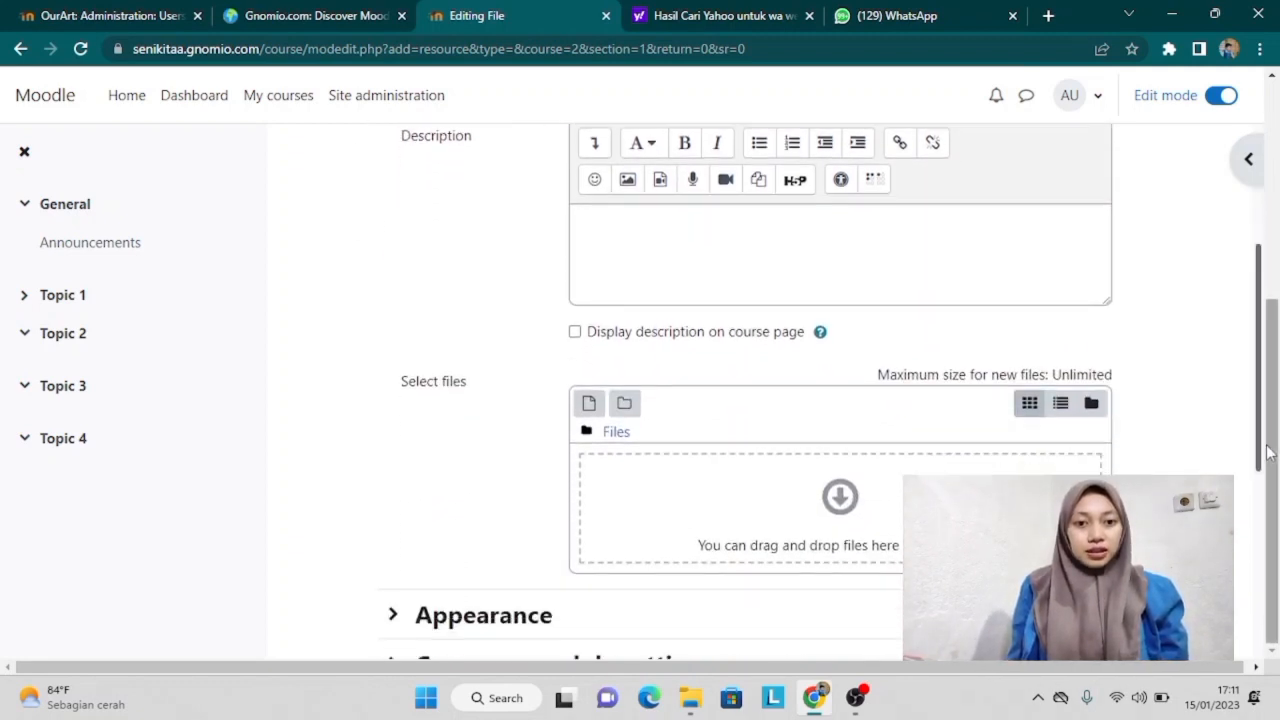
Step: Upload RPP_Seni_Budaya_IX_SMP.doc from the computer as the resource's file
left_click(786, 486)
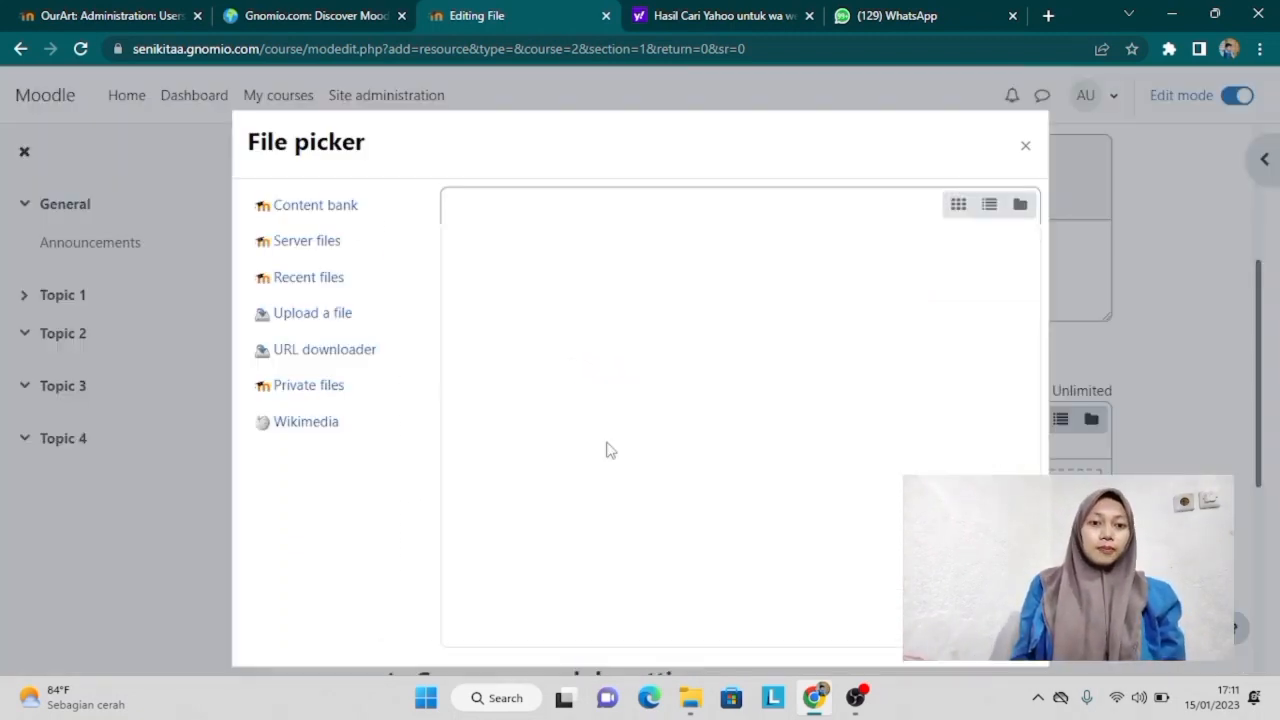
left_click(250, 313)
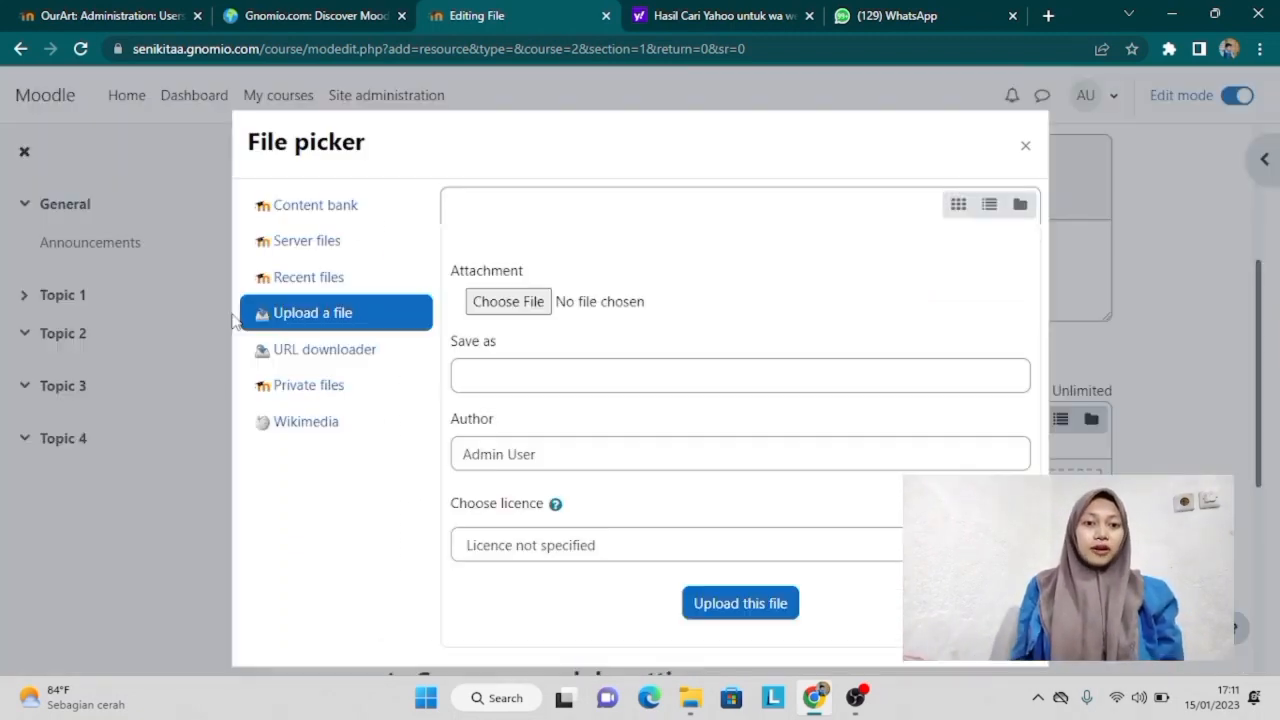
left_click(520, 310)
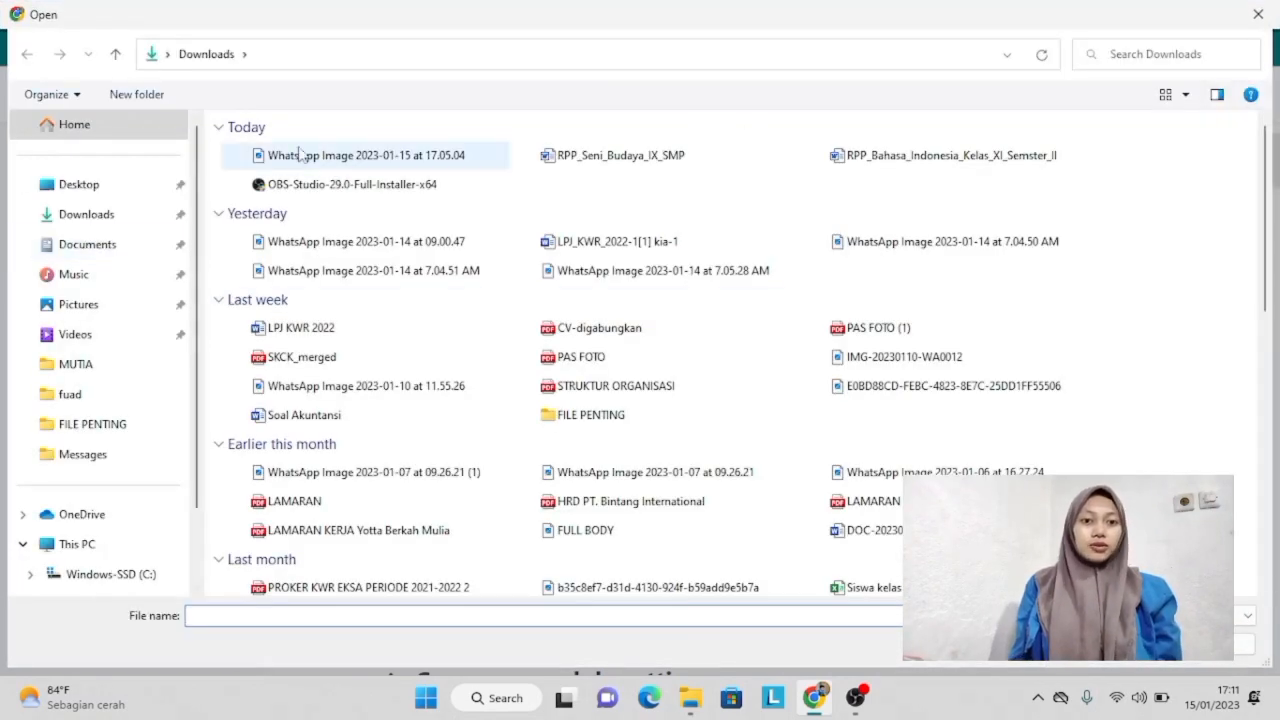
double_click(605, 159)
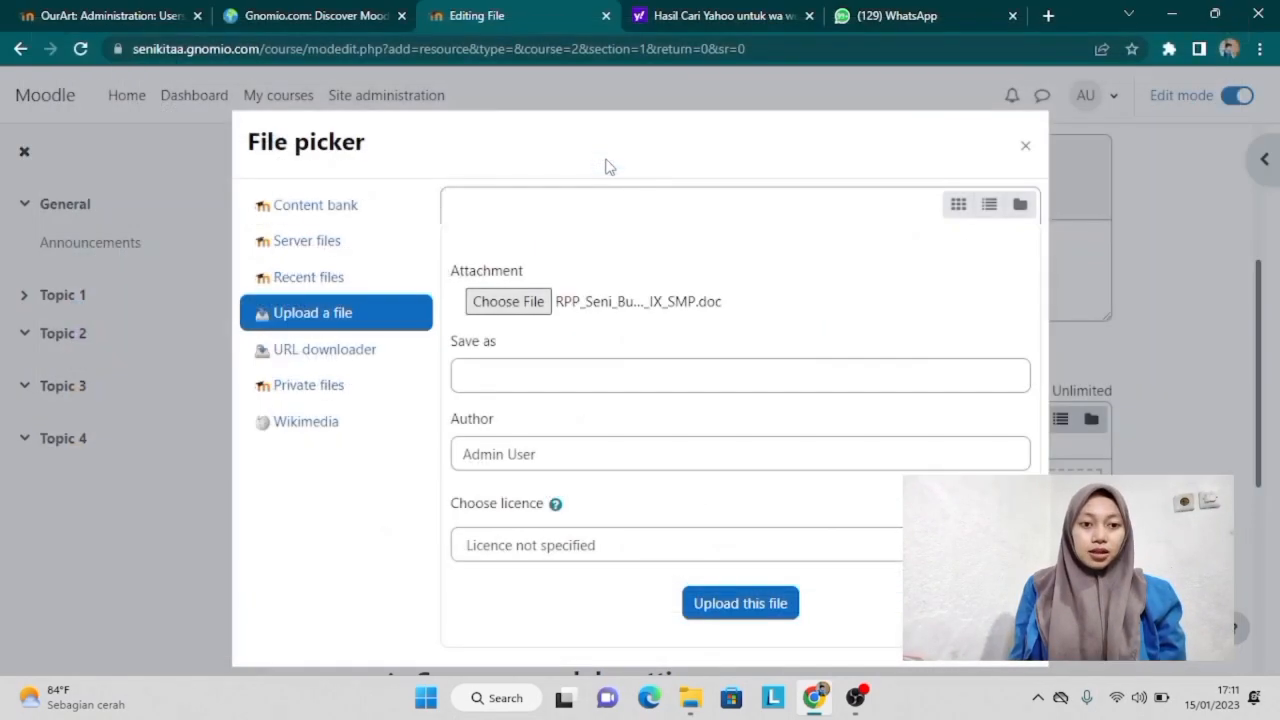
left_click(724, 610)
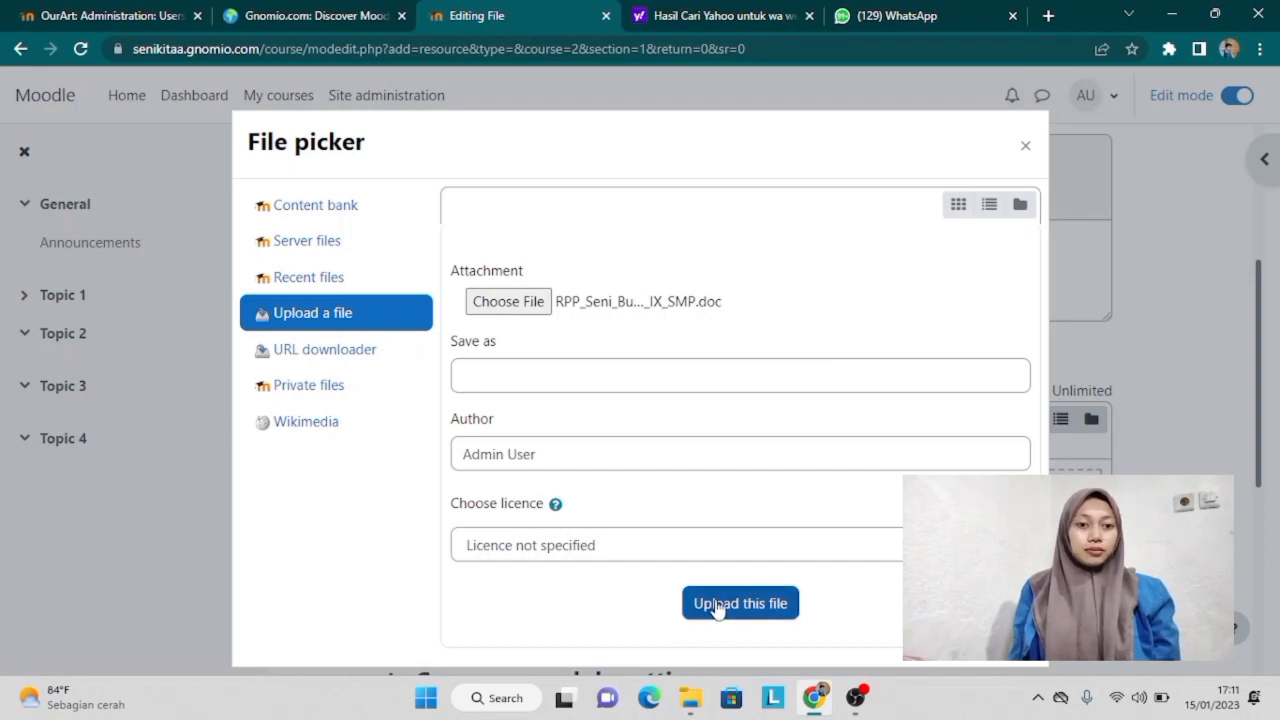
left_click(724, 606)
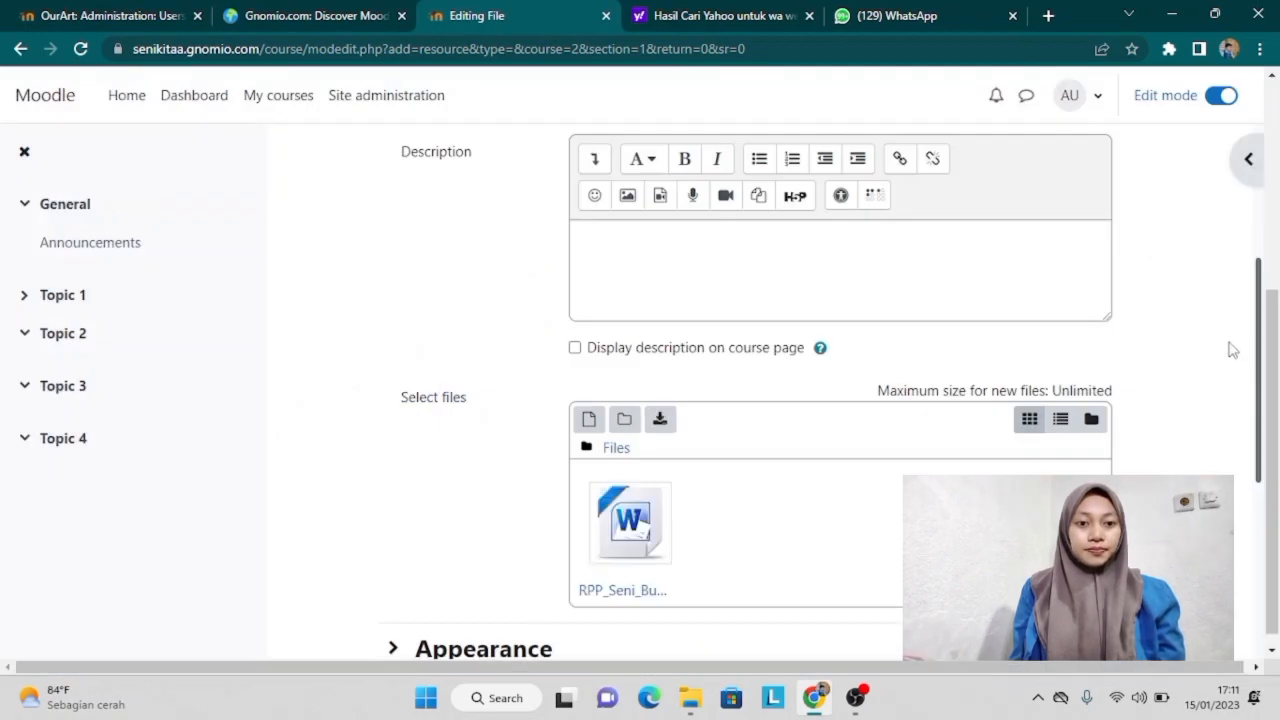
Step: Enable content change notification and save and display the RPP resource
left_click_drag(1262, 373, 1262, 564)
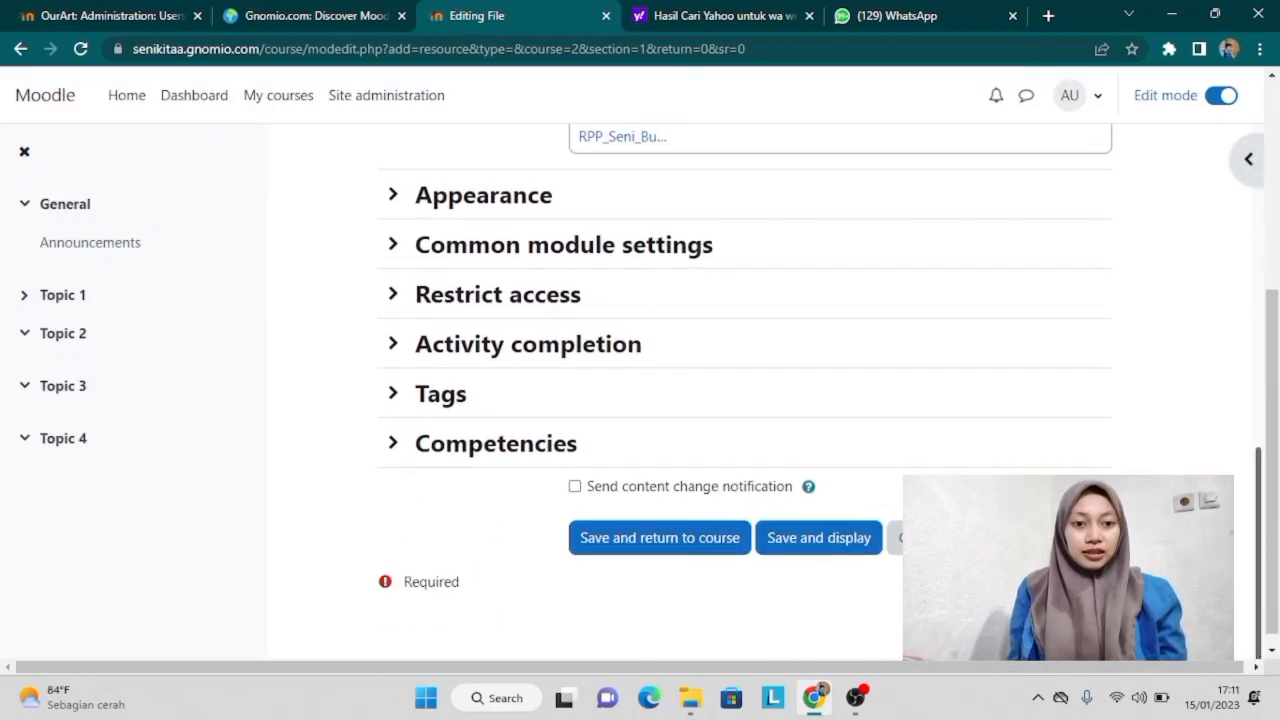
left_click(574, 486)
left_click(818, 548)
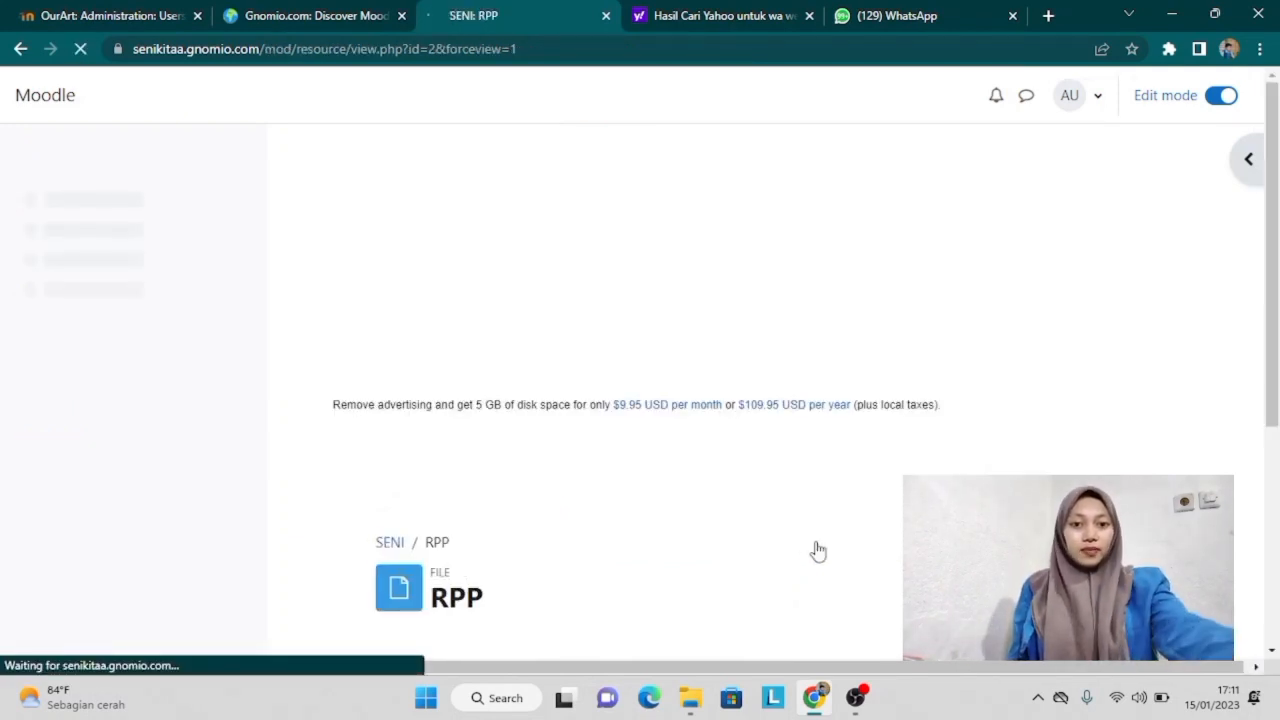
Step: Return to Topic 1 via the course index and add a new Page resource there
left_click_drag(1275, 190, 1276, 317)
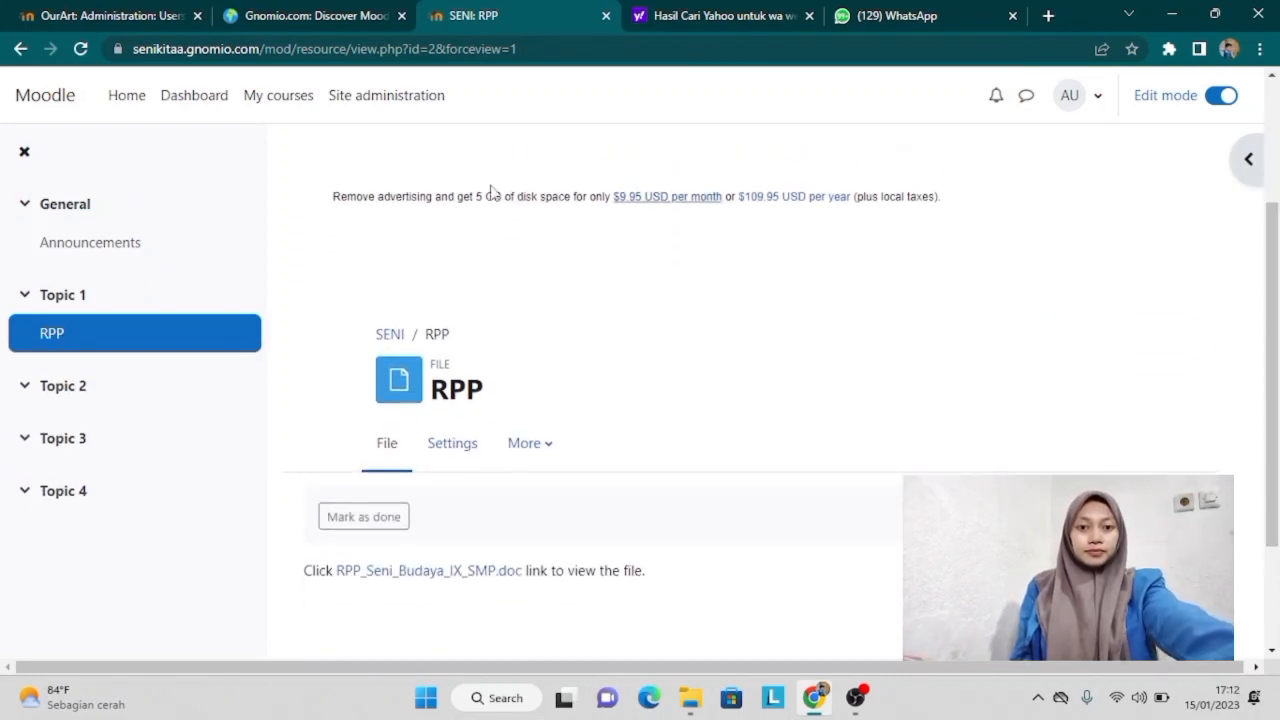
left_click(62, 296)
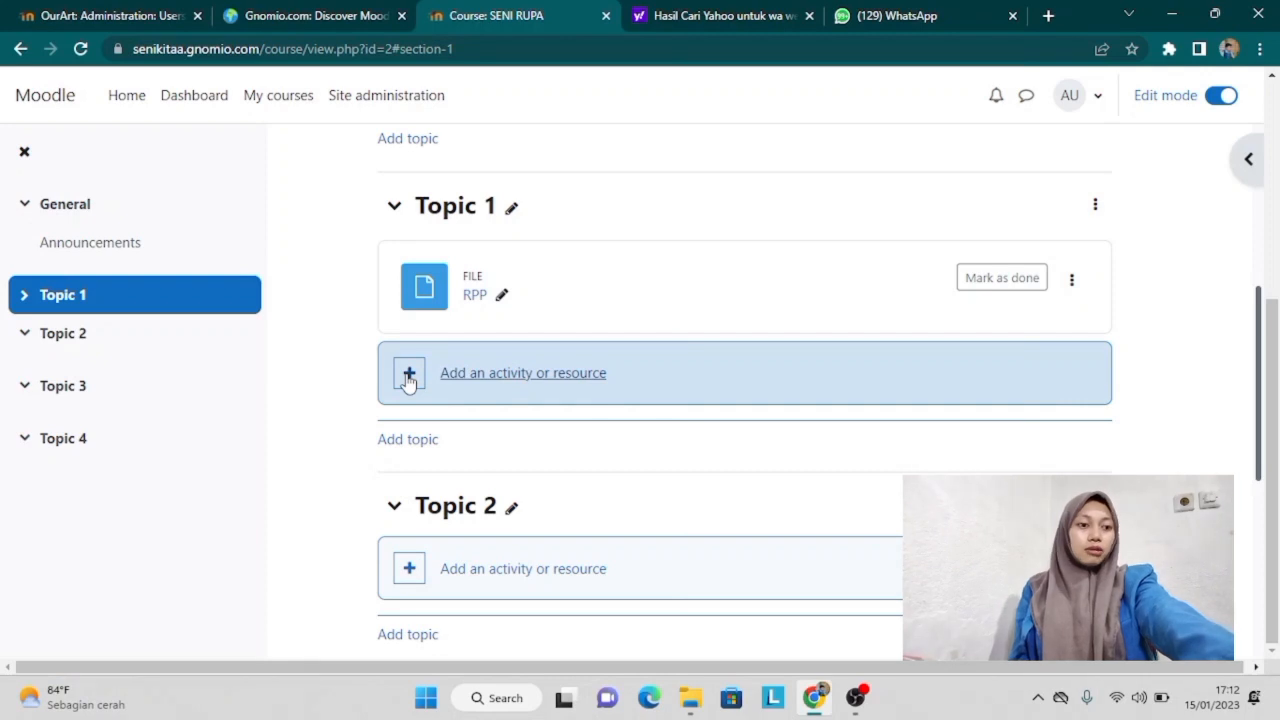
left_click(408, 382)
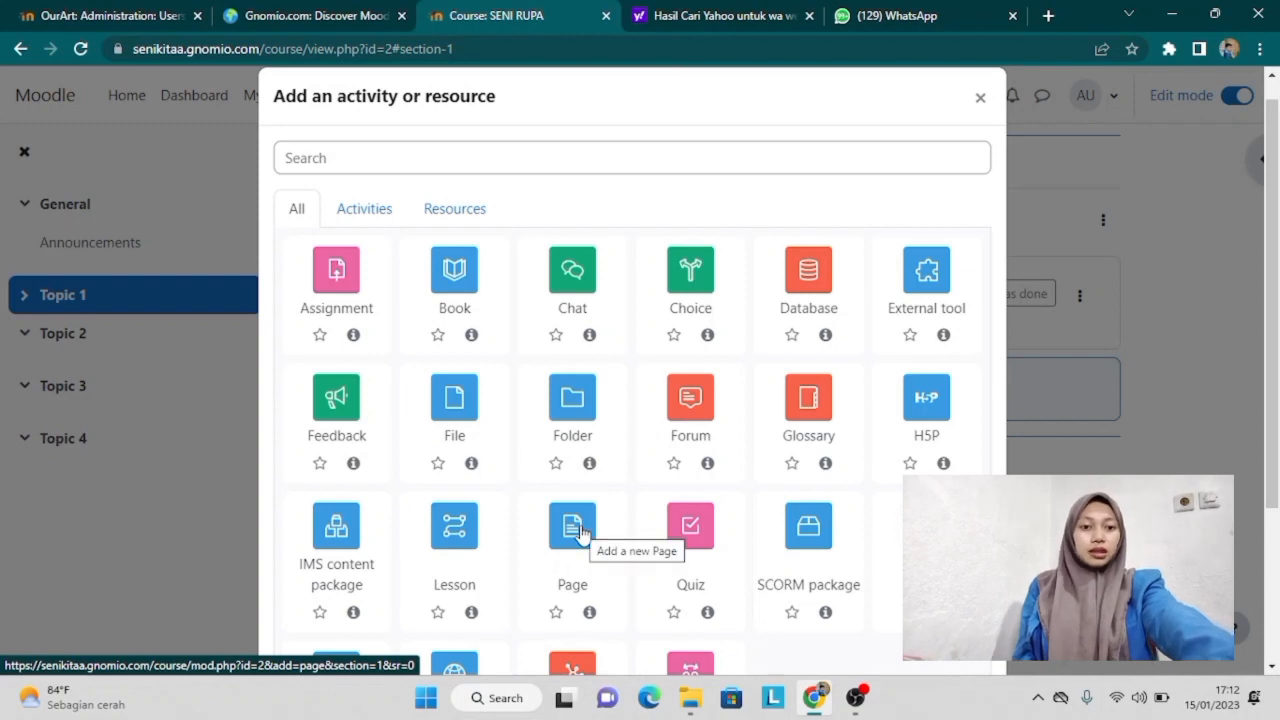
left_click(581, 534)
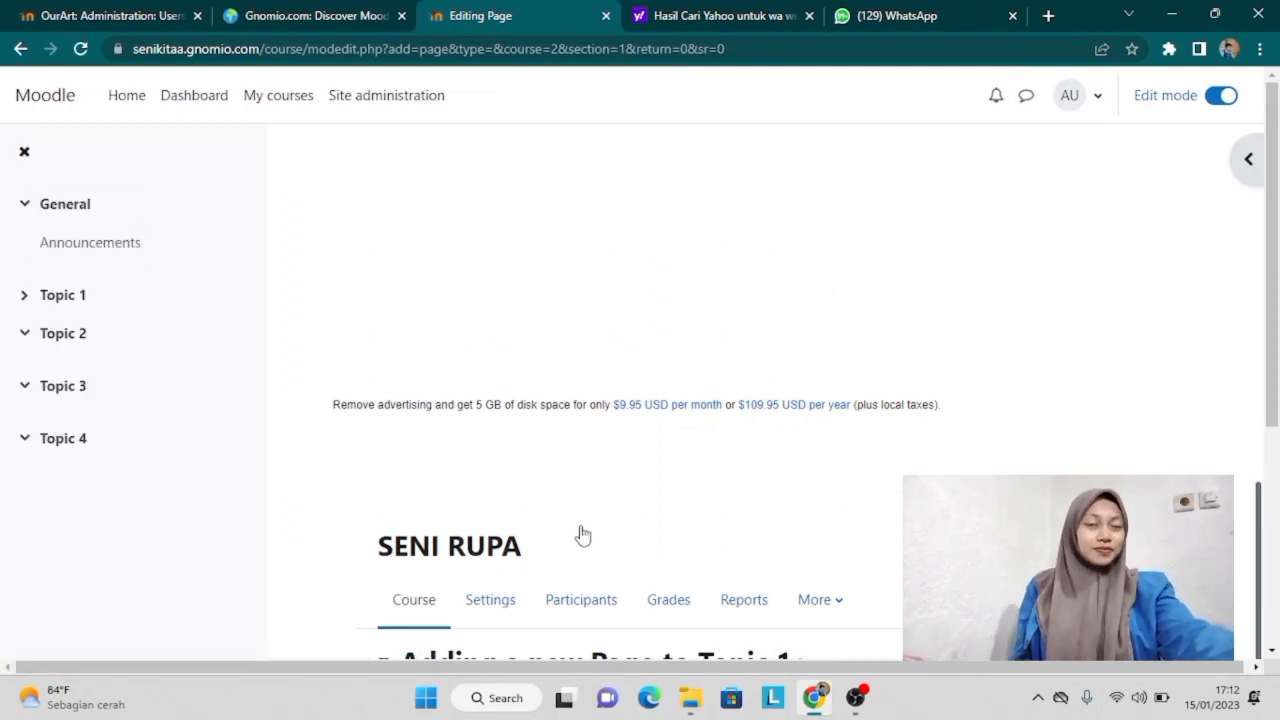
scroll(582, 535, "down", 3)
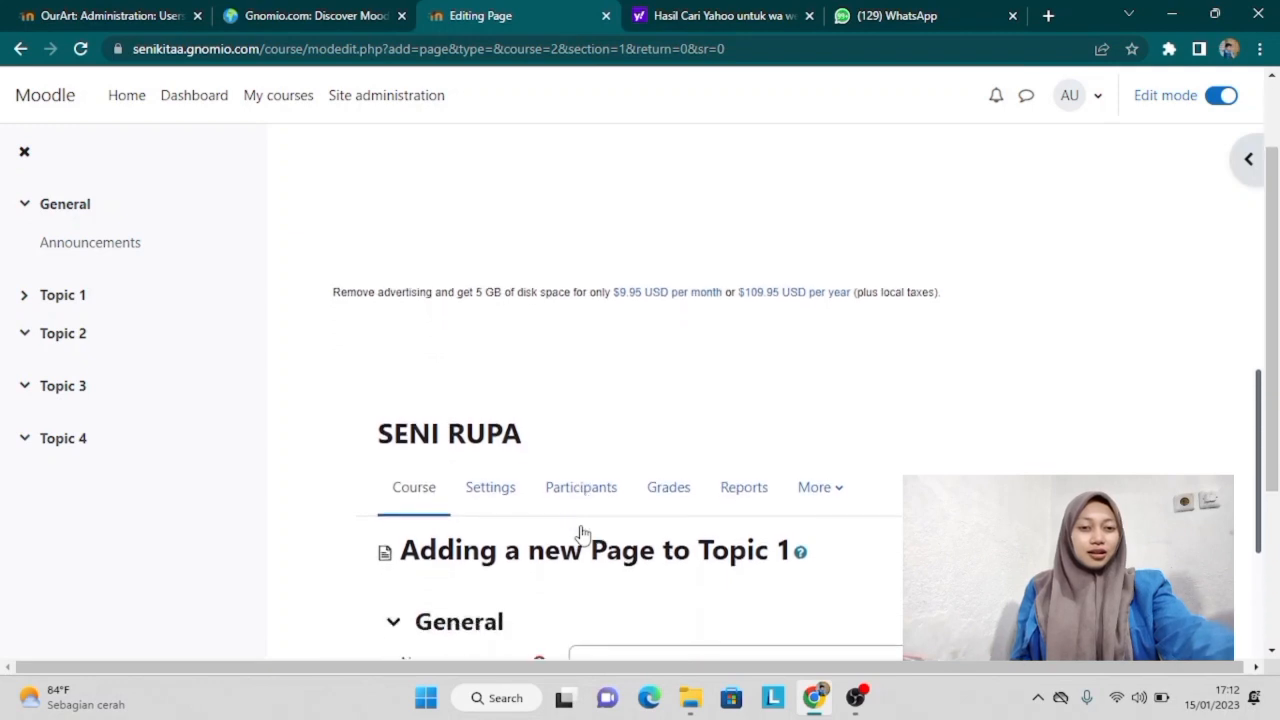
scroll(582, 535, "down", 1)
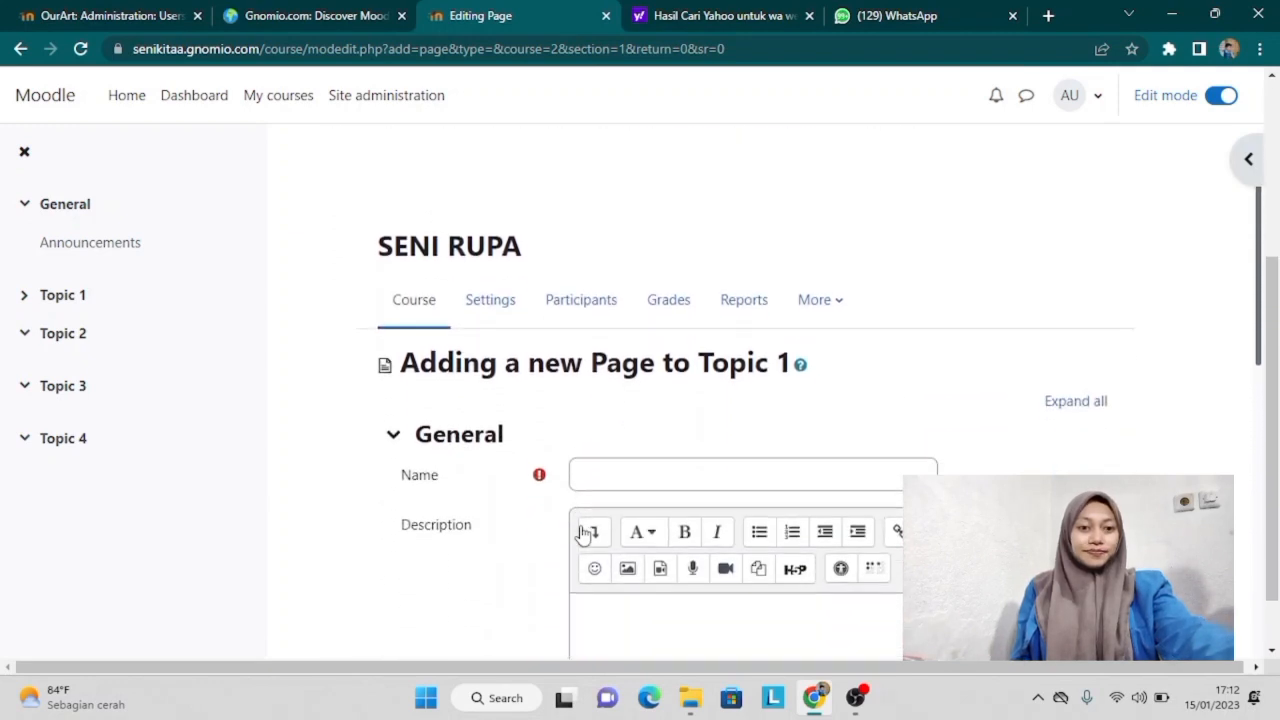
Step: Name the page 'PENGERTIAN SENI RUPA', paste the seni rupa definition, notify, and save and display
left_click(692, 467)
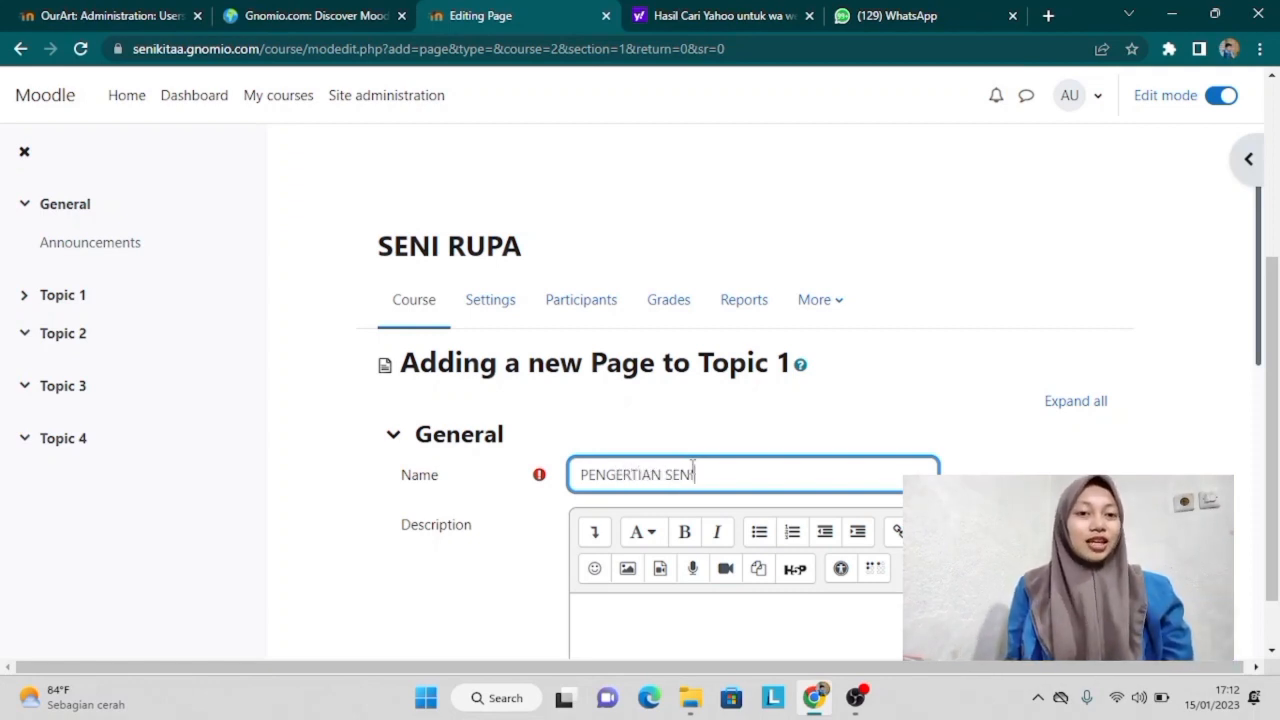
type("RYPA")
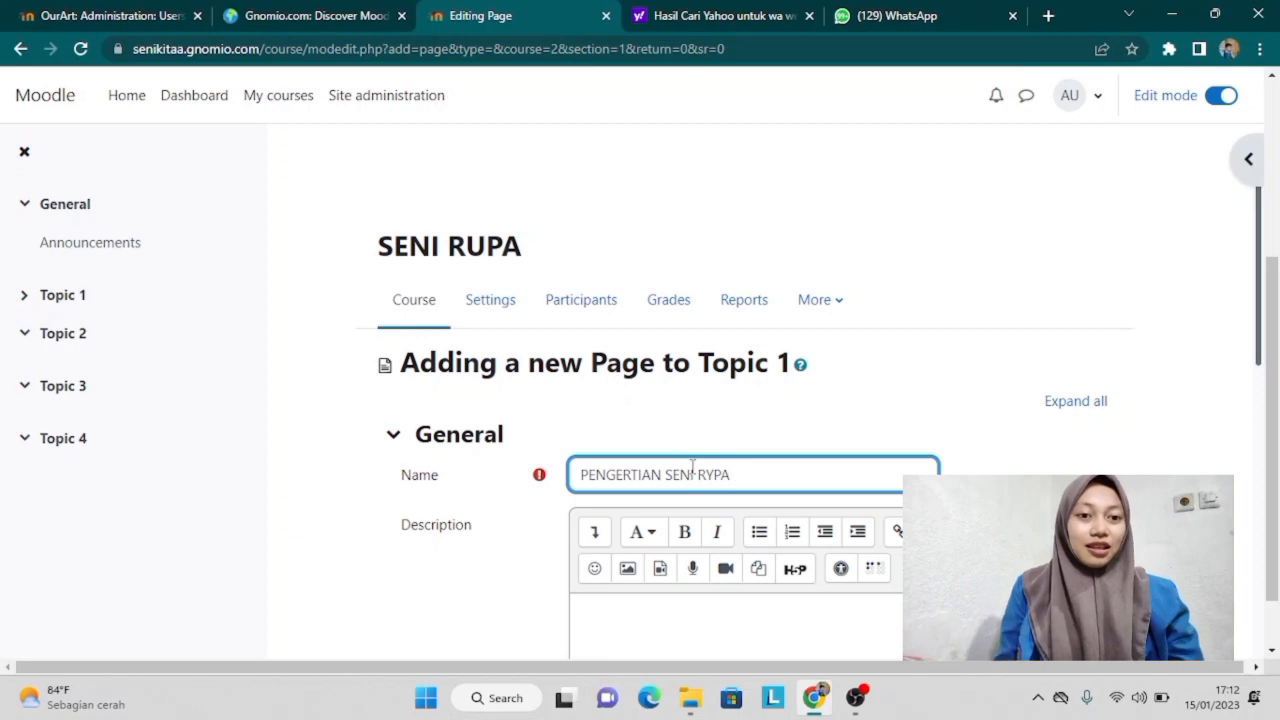
key("BackSpace")
key("BackSpace")
key("BackSpace")
type("UPA")
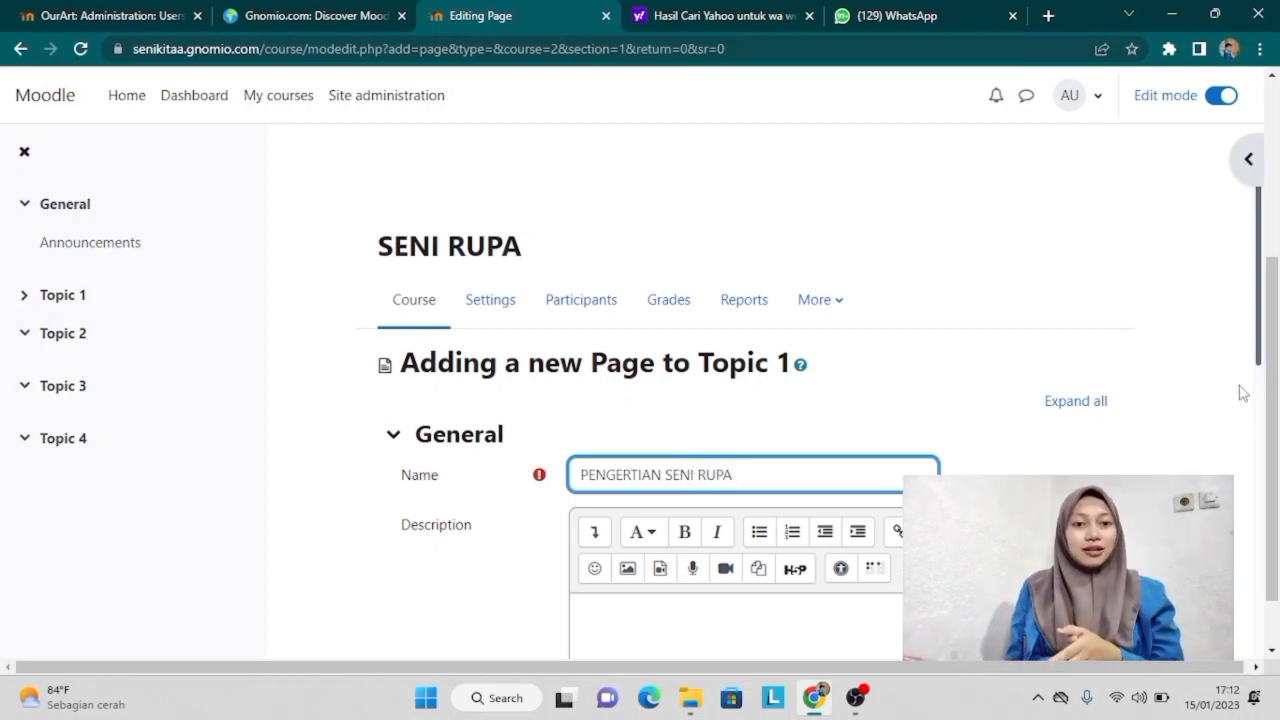
left_click_drag(1265, 340, 1273, 553)
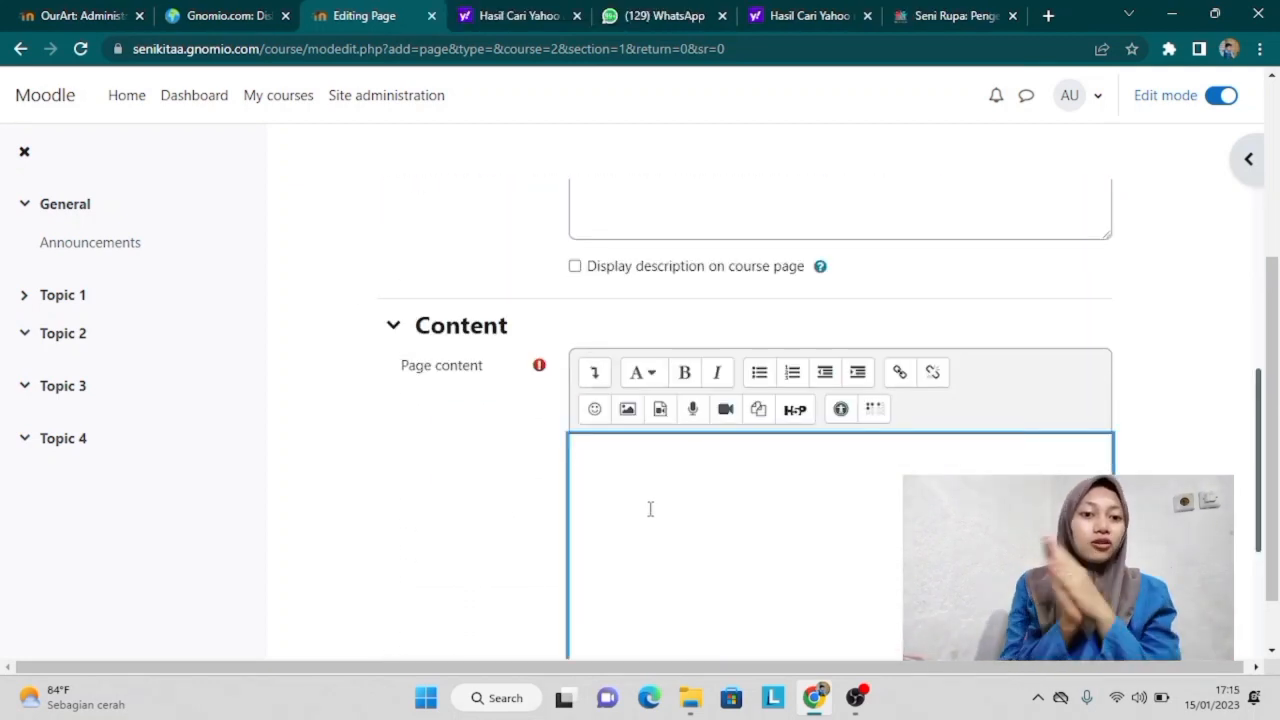
type("Seni rupa adalah cabang seni yang membentuk karya seni dengan media yang bisa ditangkap mata dan dirasakan dengan rabaan. Kesan ini diciptakan dengan mengolah konsep garis, bidang, bentuk, volume, warna, tekstur, dan pencahayaan dengan acuan estetika.")
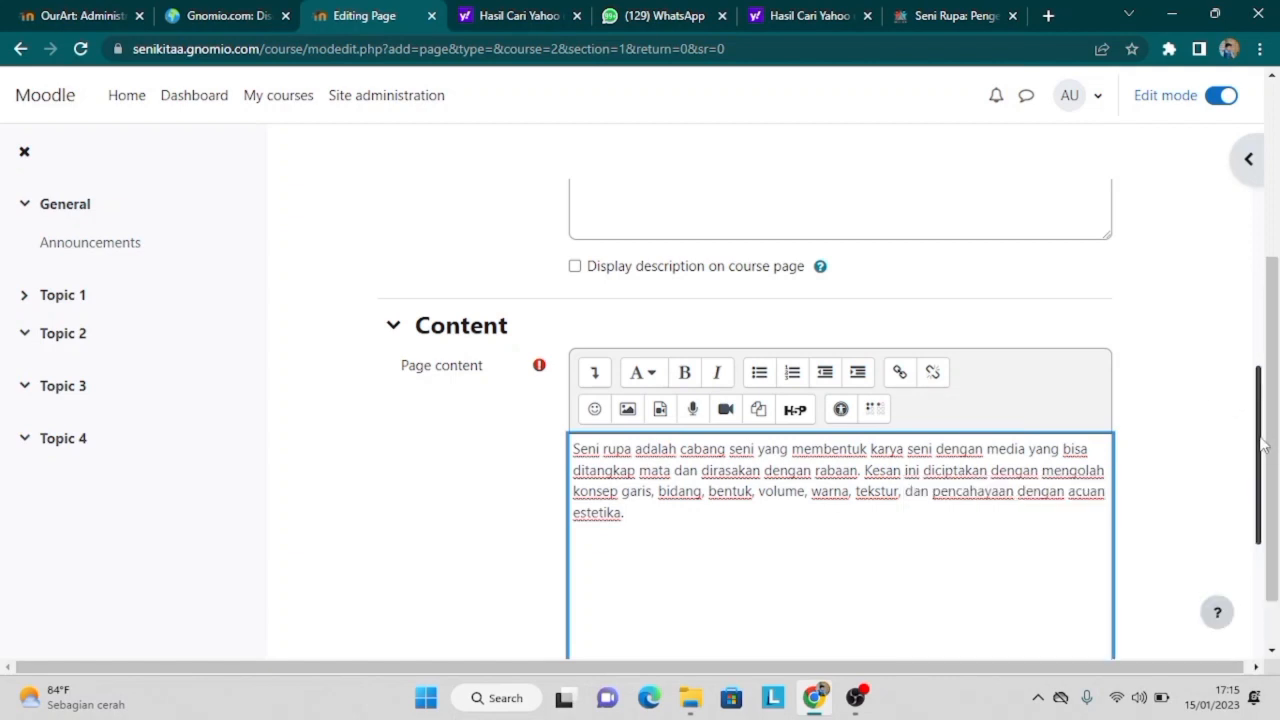
left_click_drag(1262, 447, 1259, 610)
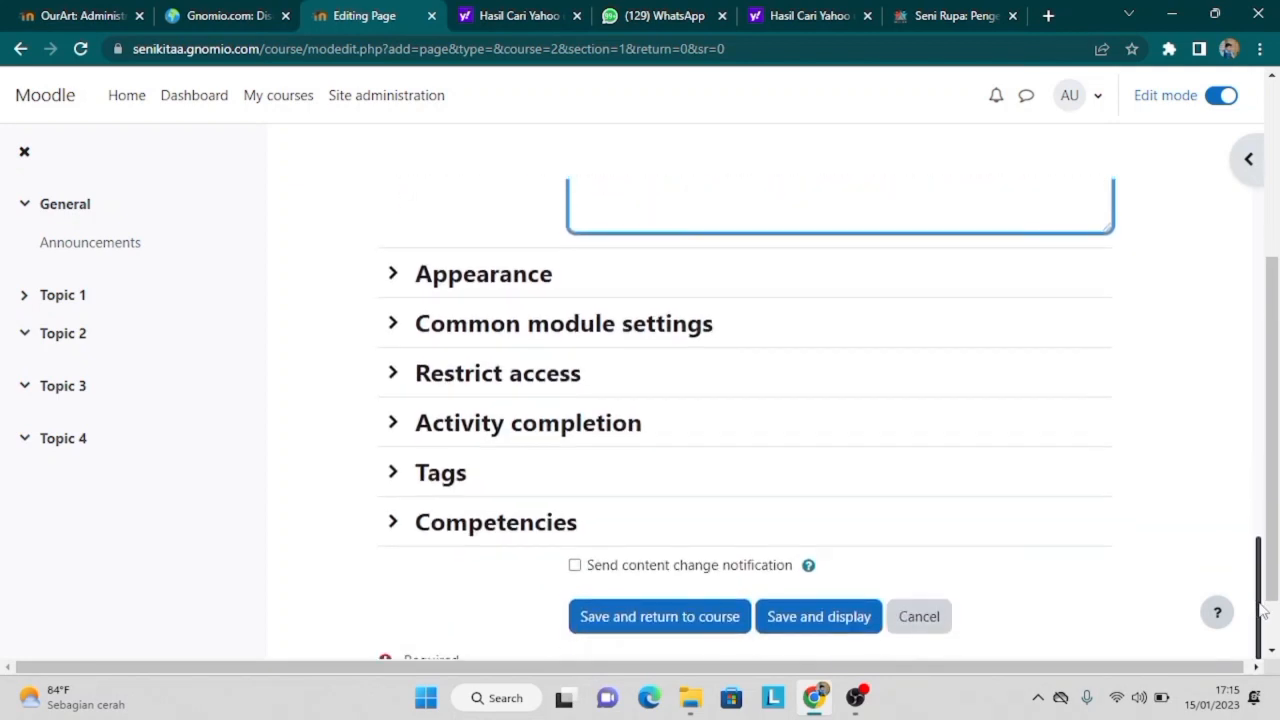
left_click(575, 566)
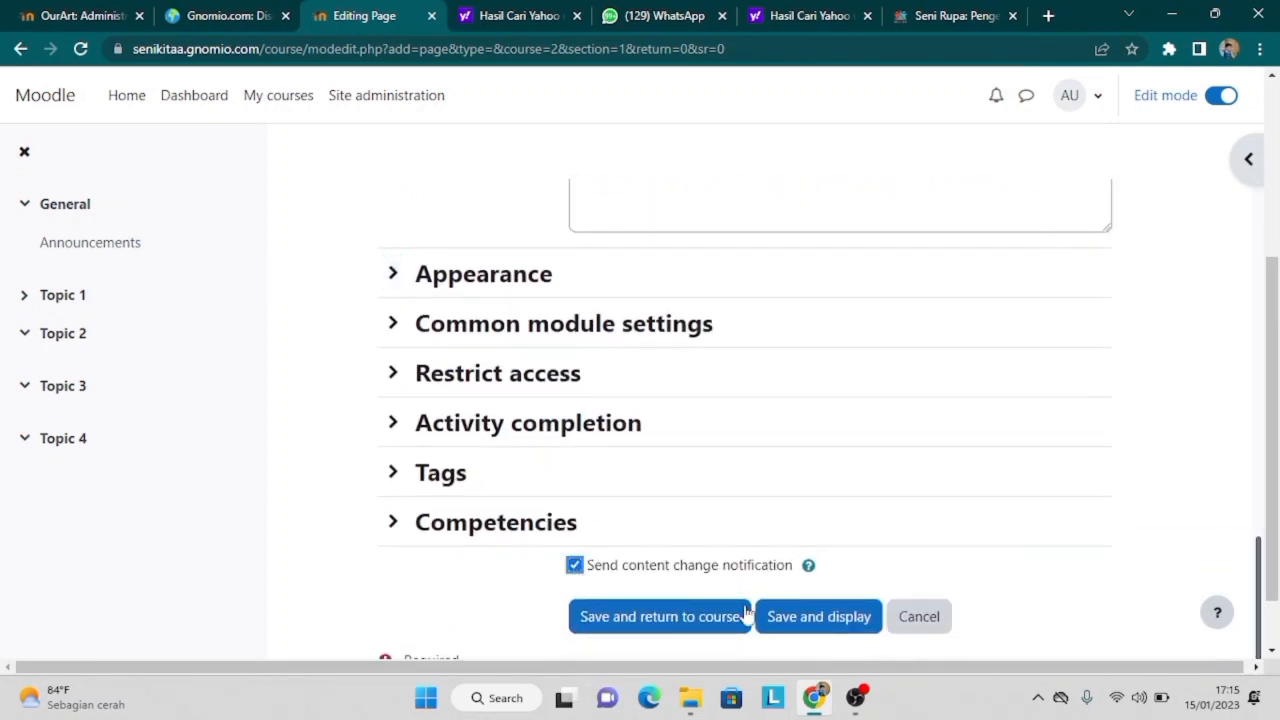
left_click(813, 620)
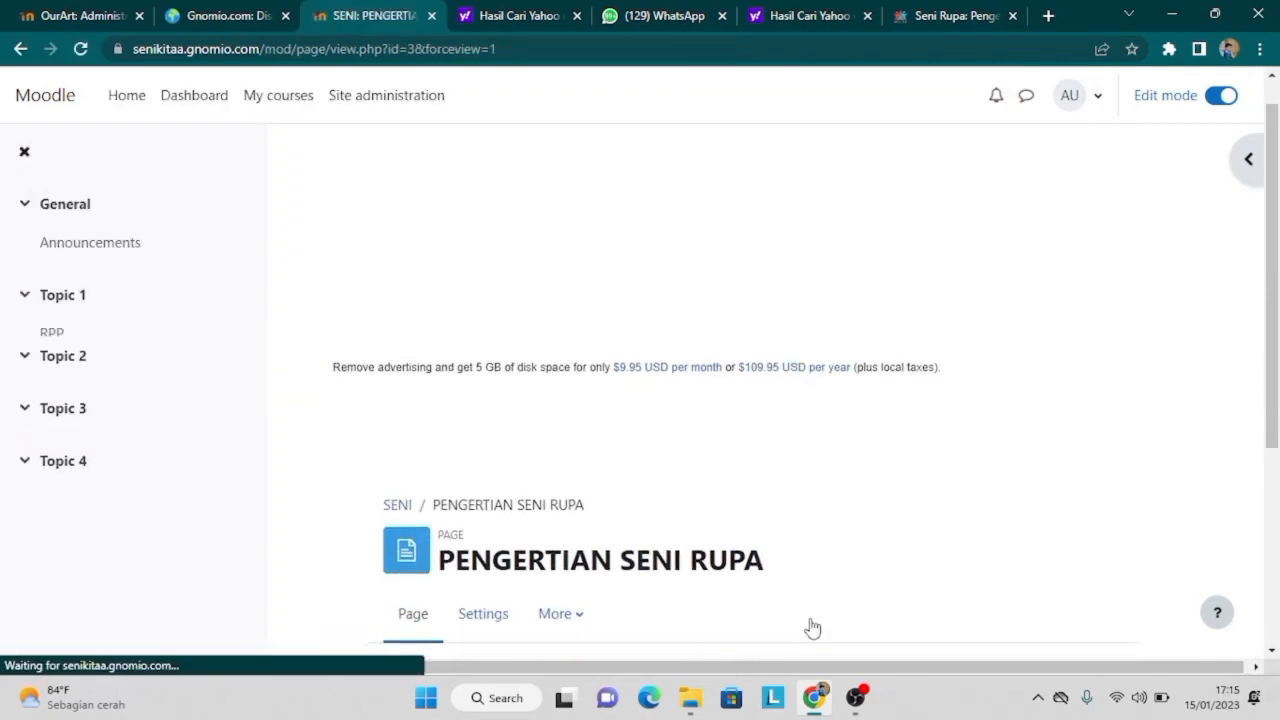
Step: Start adding a URL resource to Topic 1
scroll(813, 627, "down", 3)
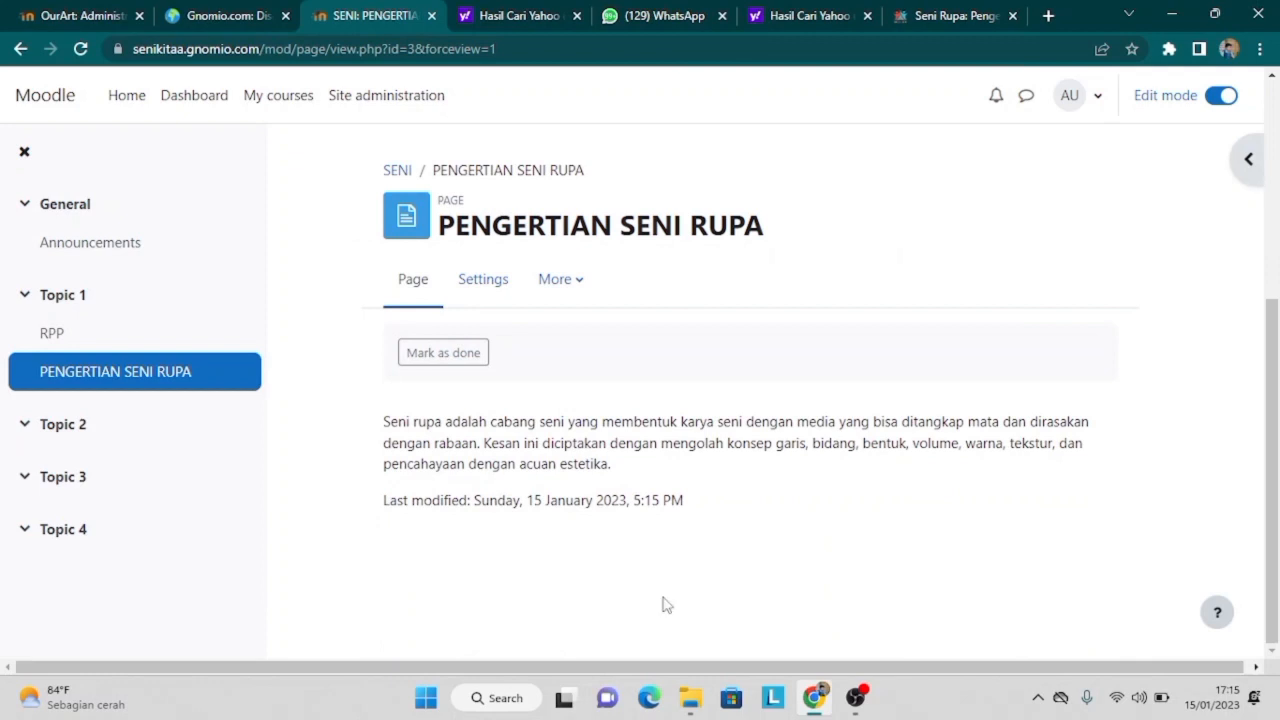
left_click(44, 308)
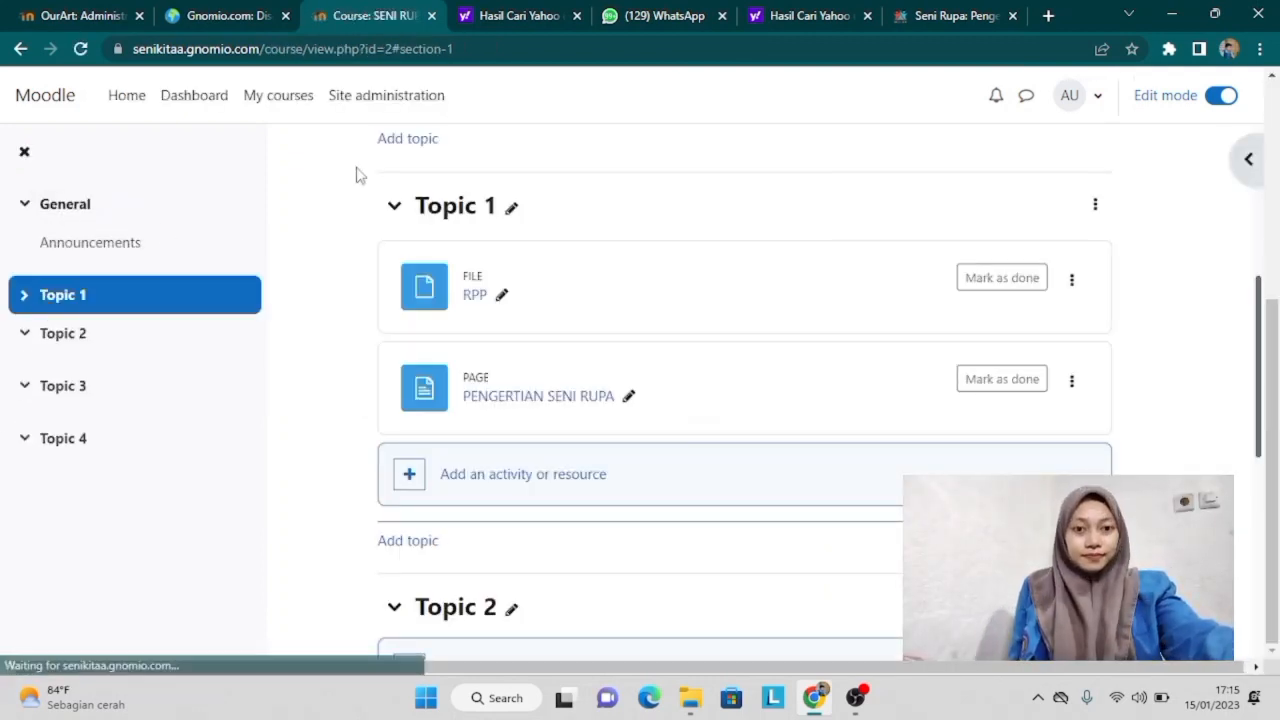
left_click(411, 470)
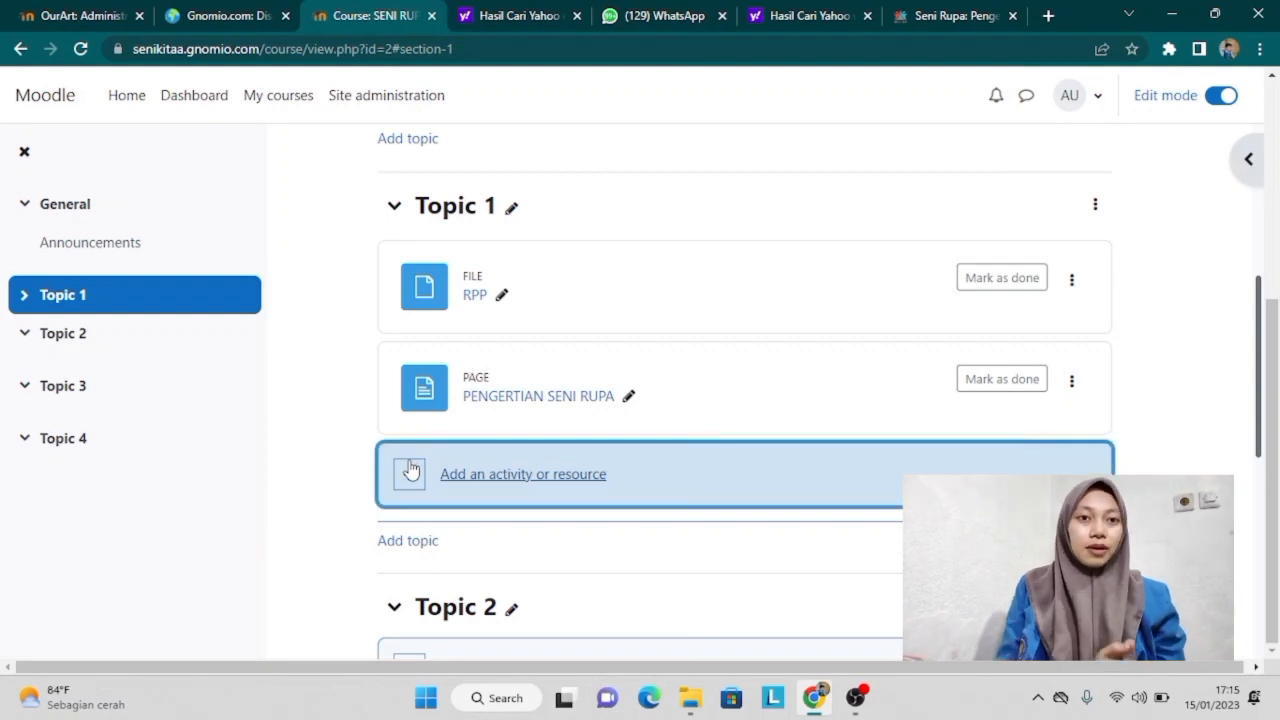
scroll(663, 120, "down", 2)
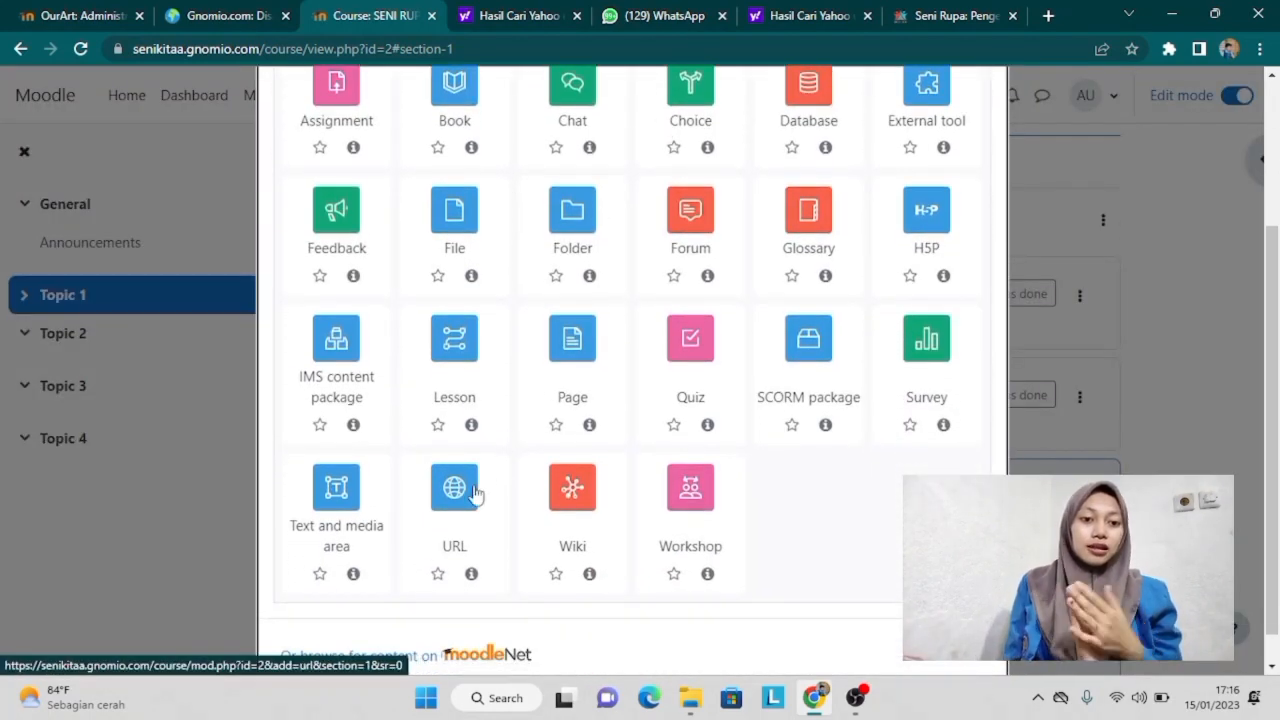
left_click(458, 490)
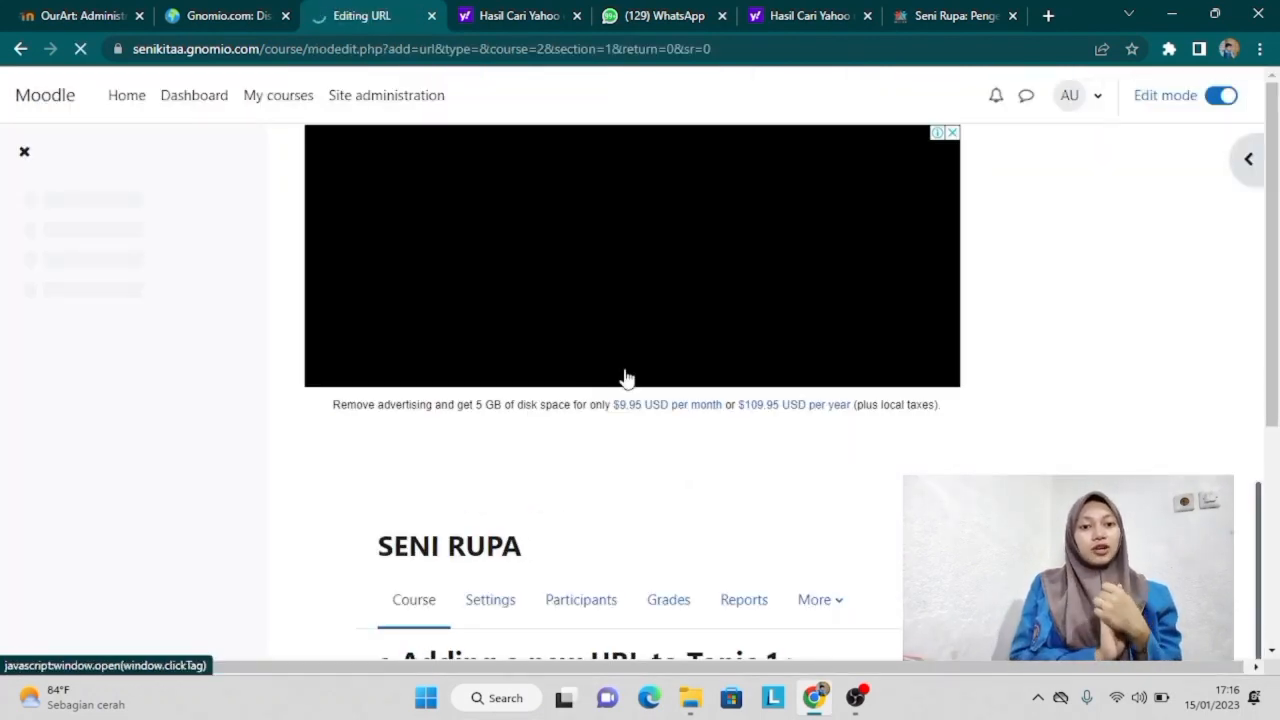
Step: Name the new link 'FUNGSI SENI RUPA'
scroll(623, 375, "down", 2)
scroll(625, 378, "down", 3)
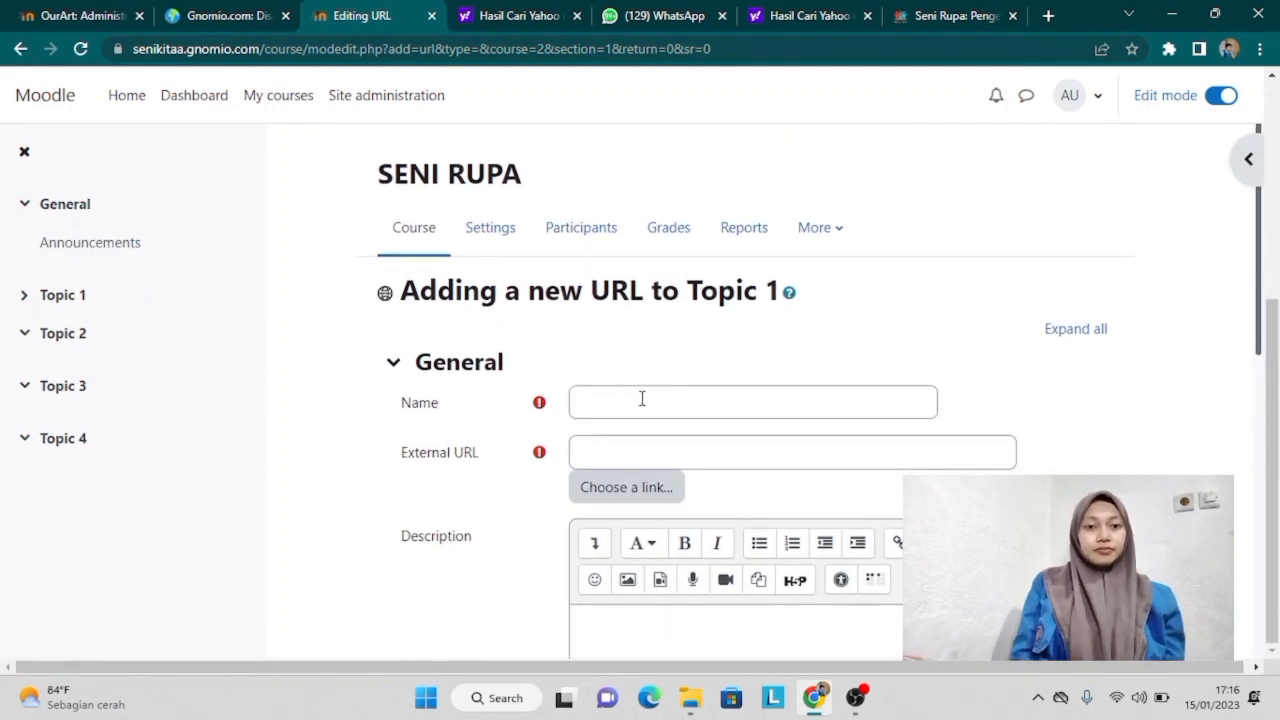
left_click(642, 399)
type("FU")
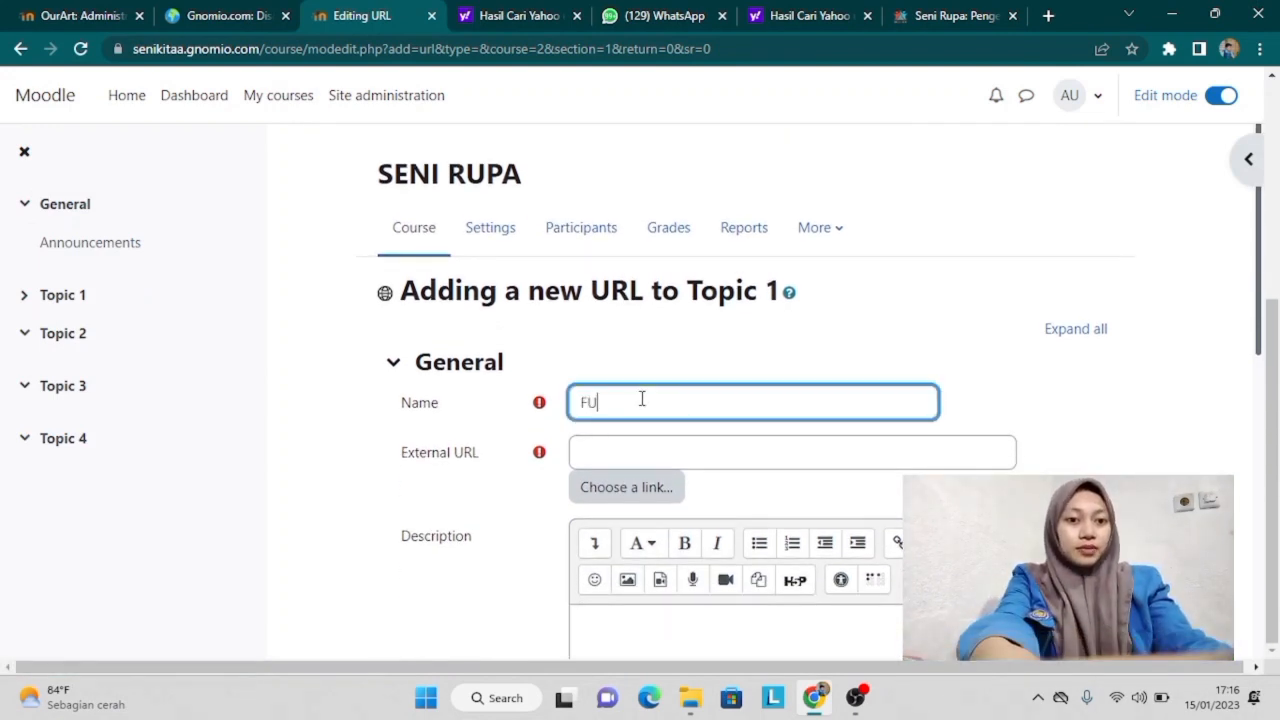
type("NGSI SENI")
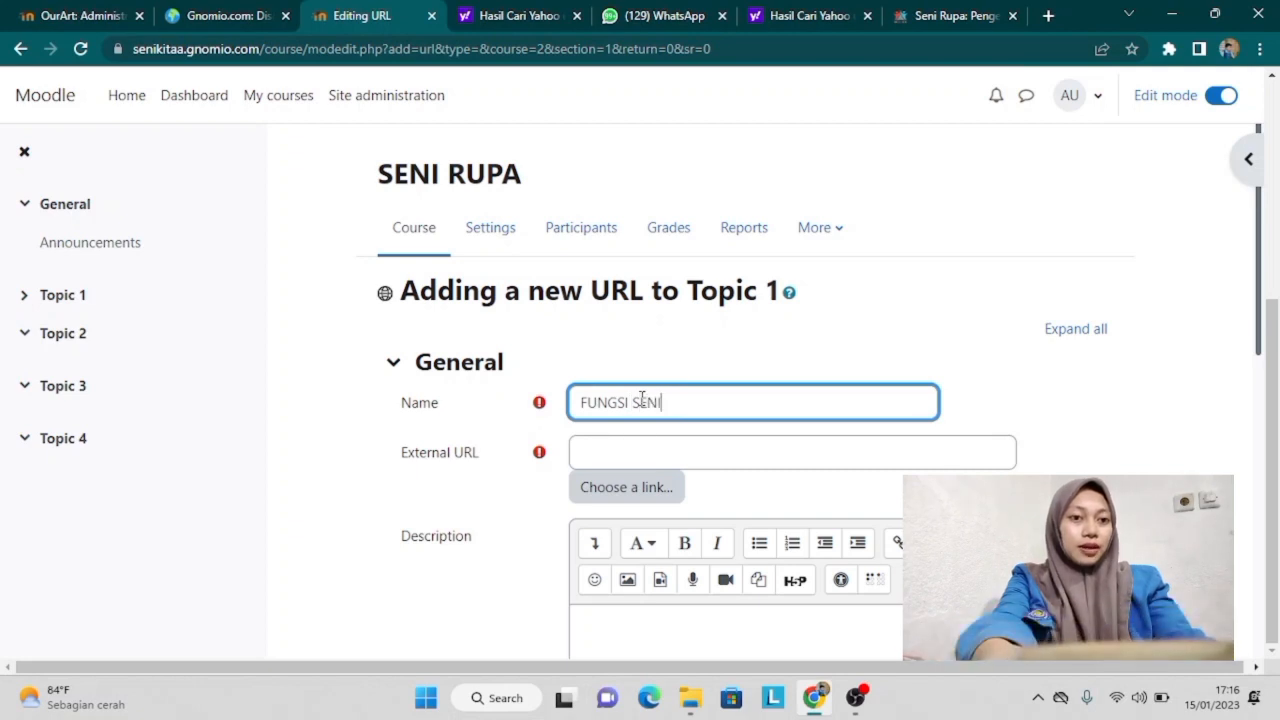
type(" RUPA")
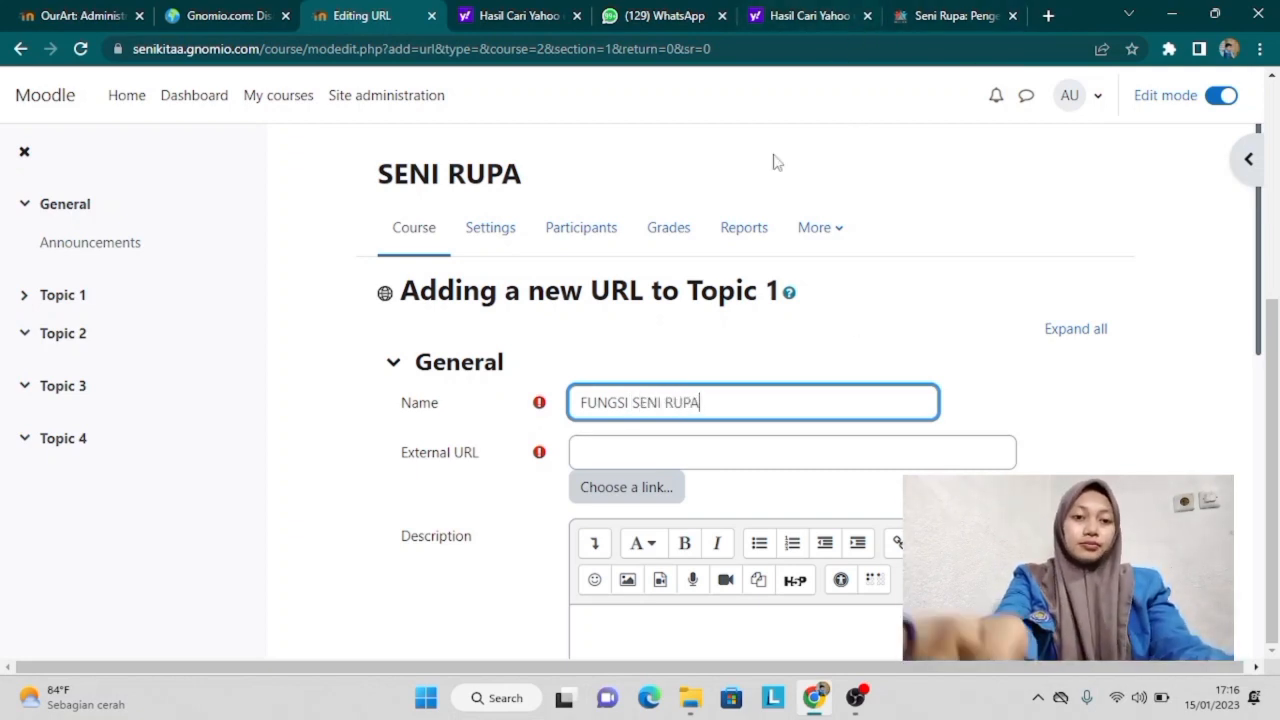
left_click(803, 22)
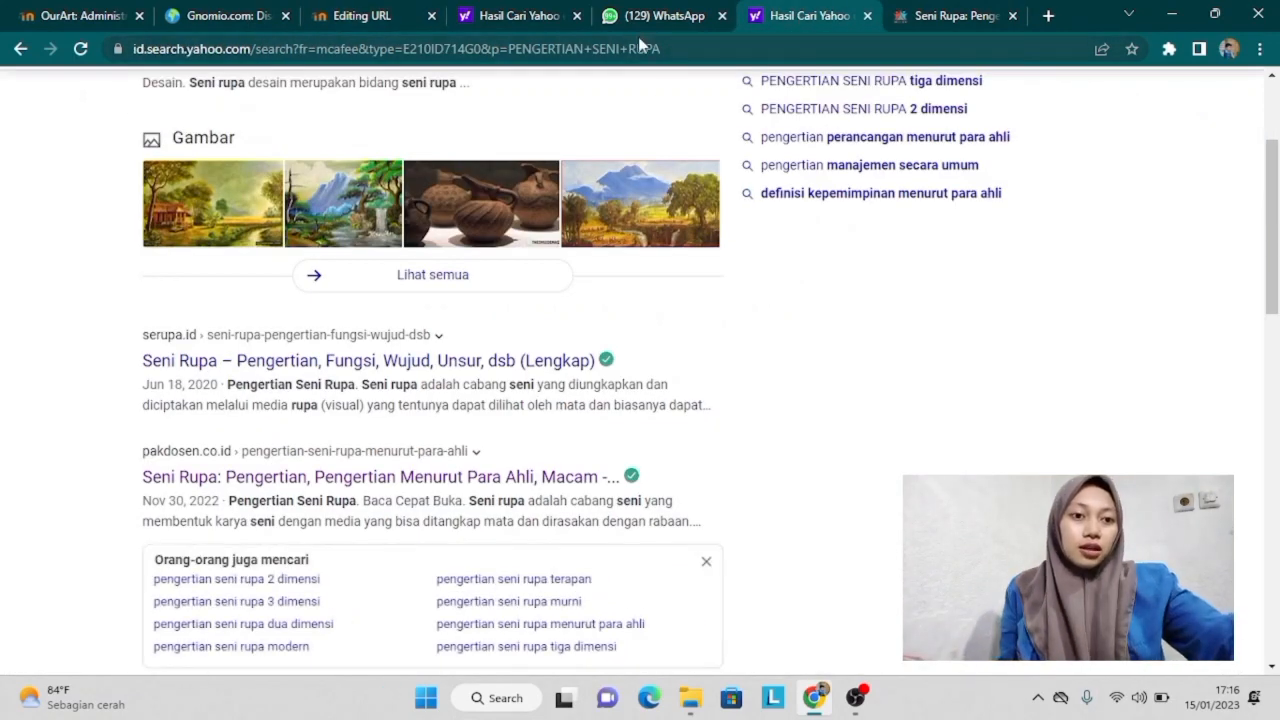
Step: Search Yahoo for FUNGSI SENI RUPA and copy the zonareferensi article's web address
scroll(667, 120, "up", 3)
left_click(667, 109)
type("FUNGSI")
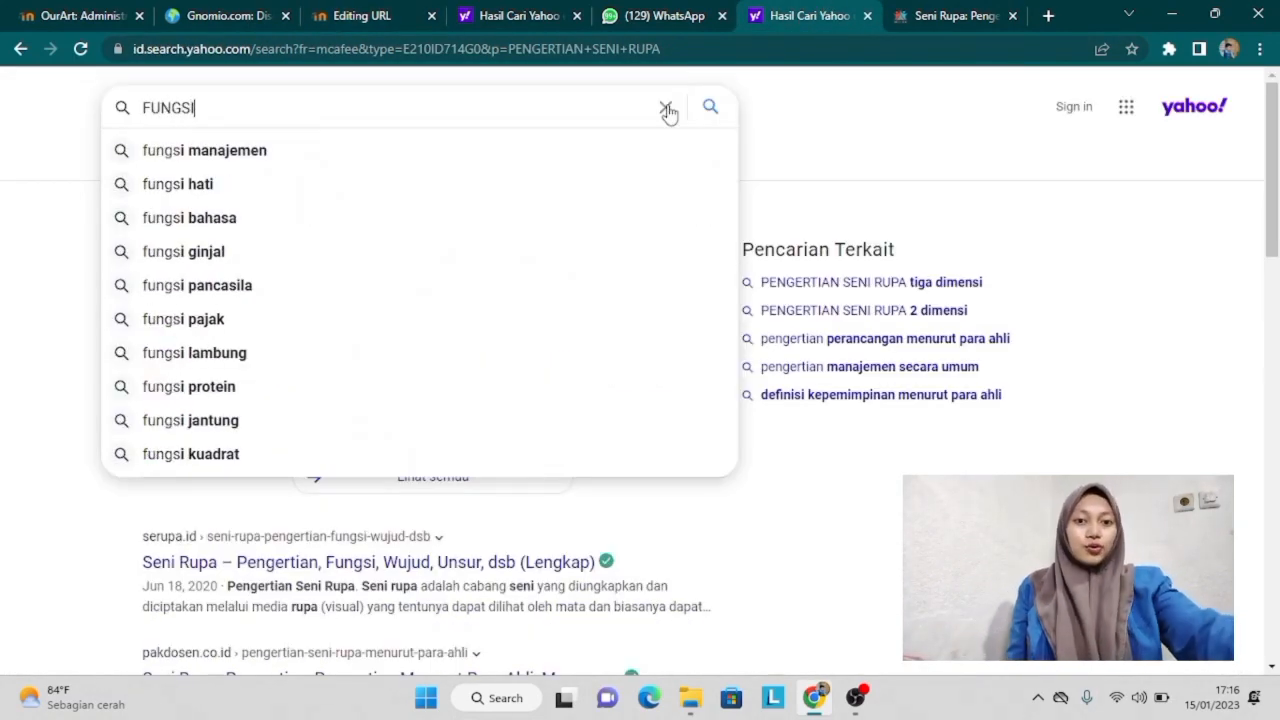
type(" SENI RUPA")
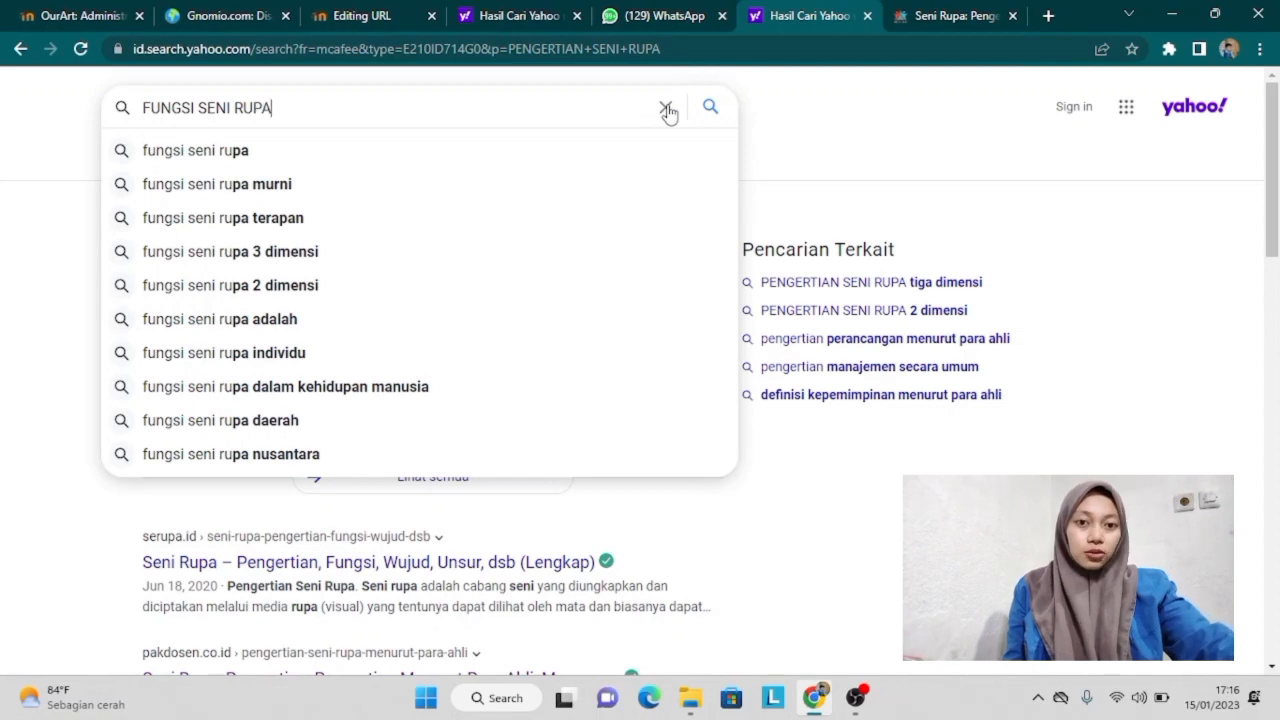
key("Return")
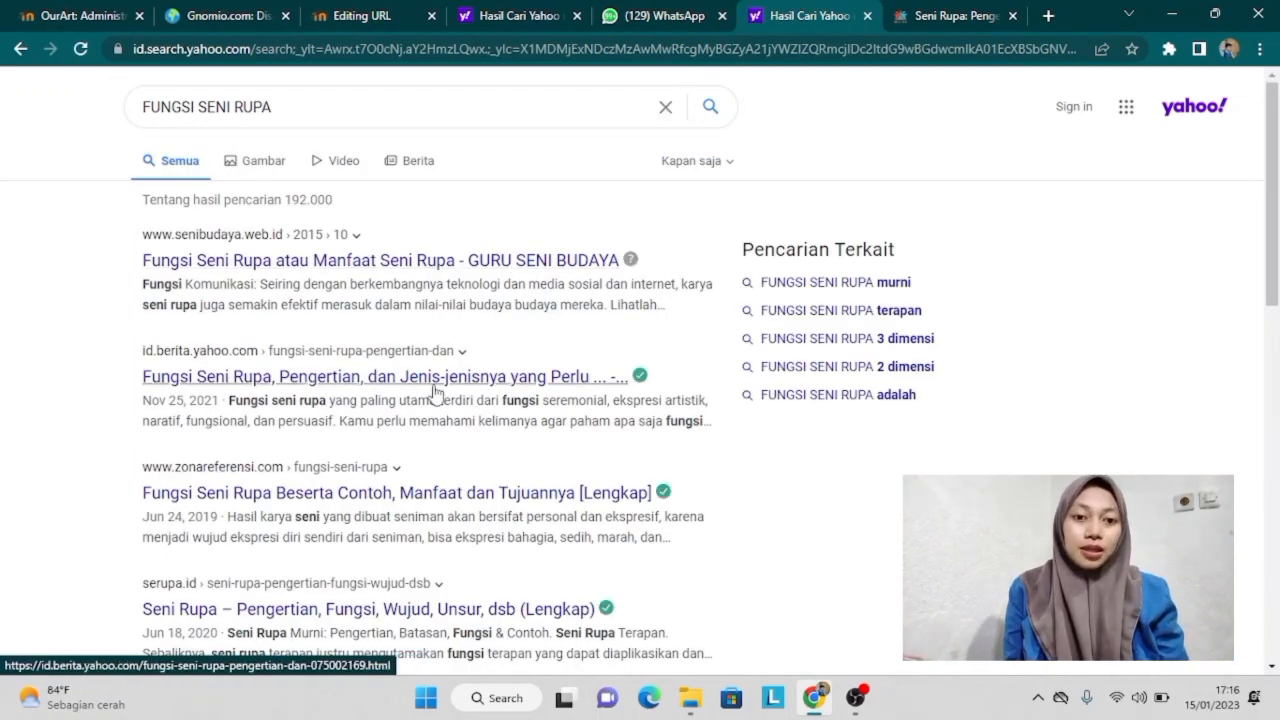
left_click(297, 495)
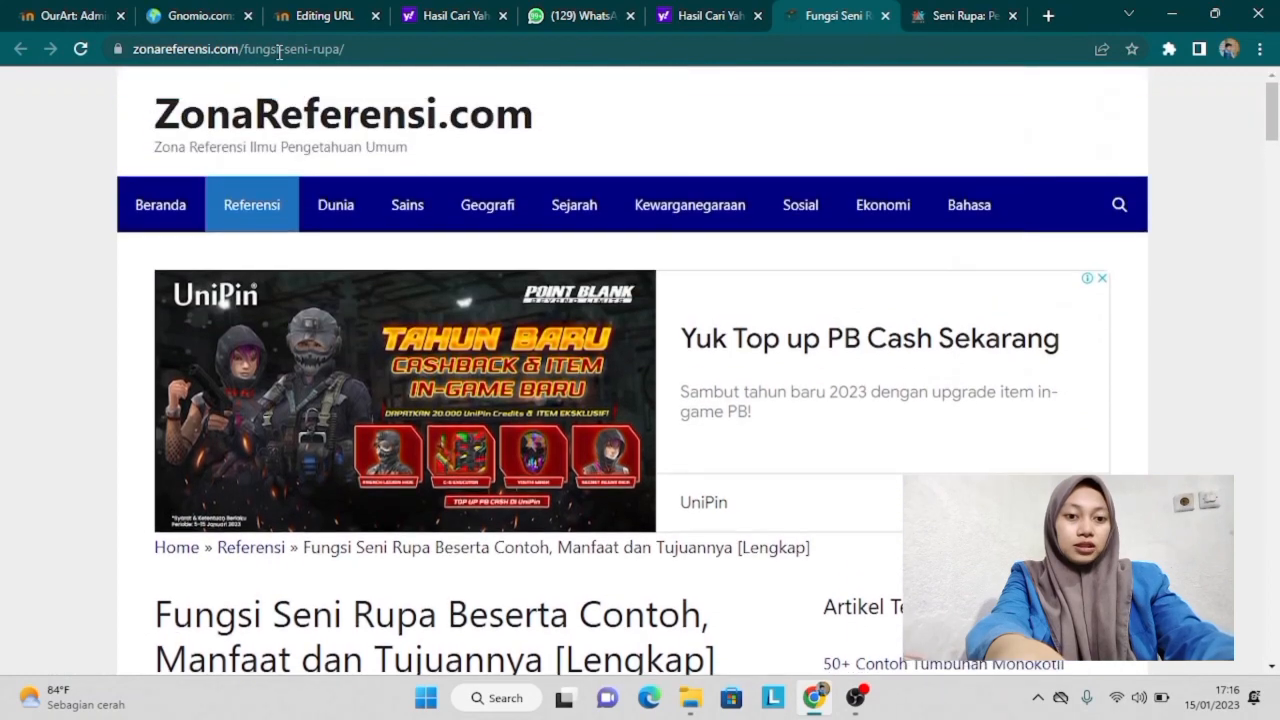
left_click(230, 50)
key("ctrl+c")
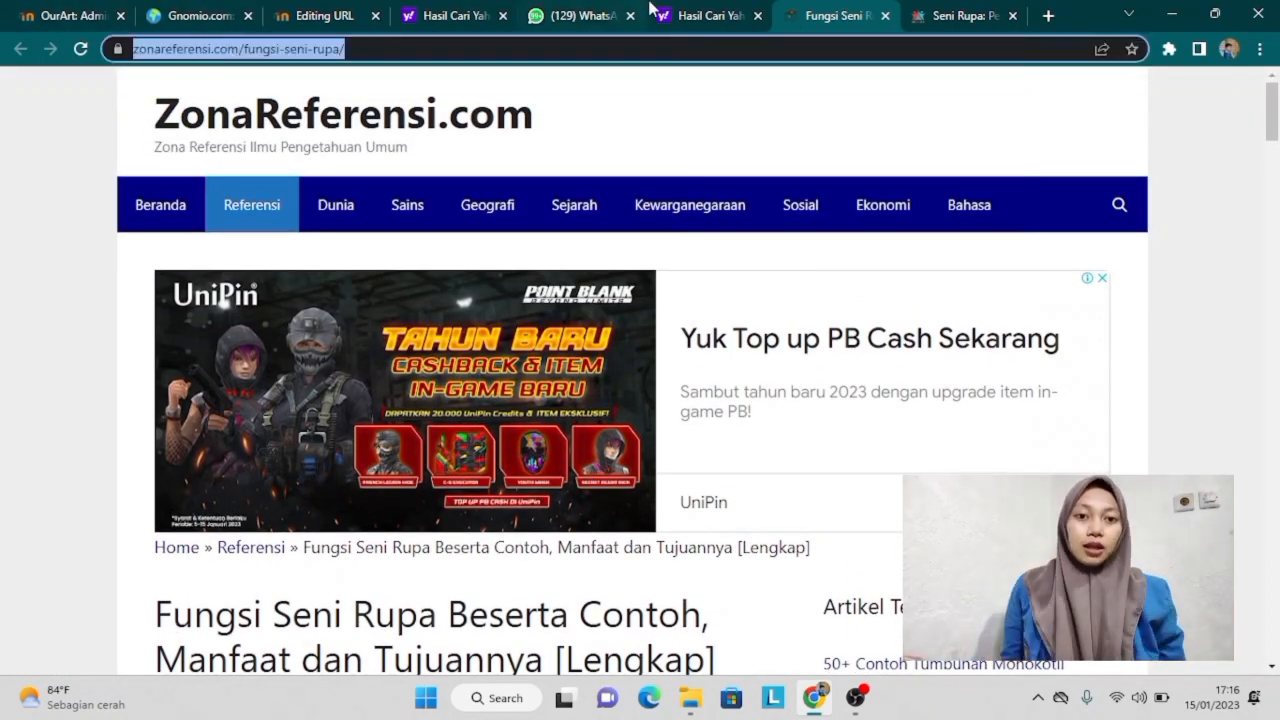
left_click(328, 22)
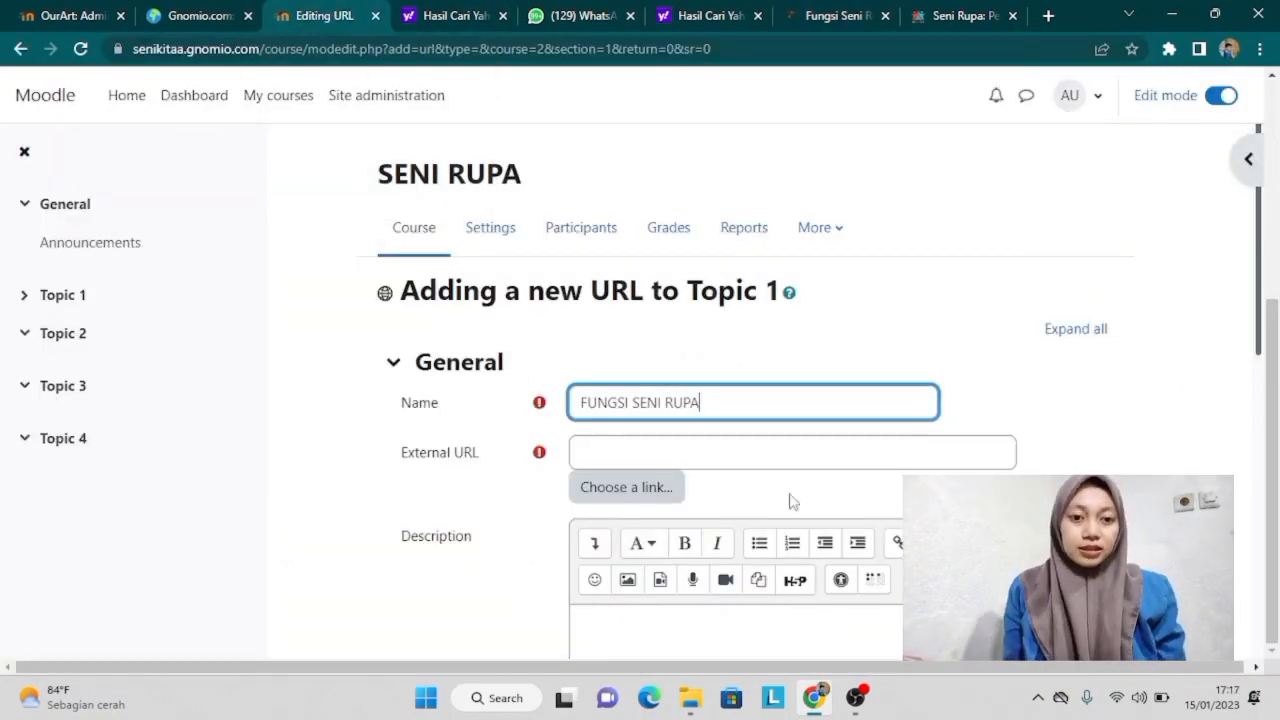
Step: Paste the zonareferensi article address as the External URL, enable change notification, and save
left_click(696, 449)
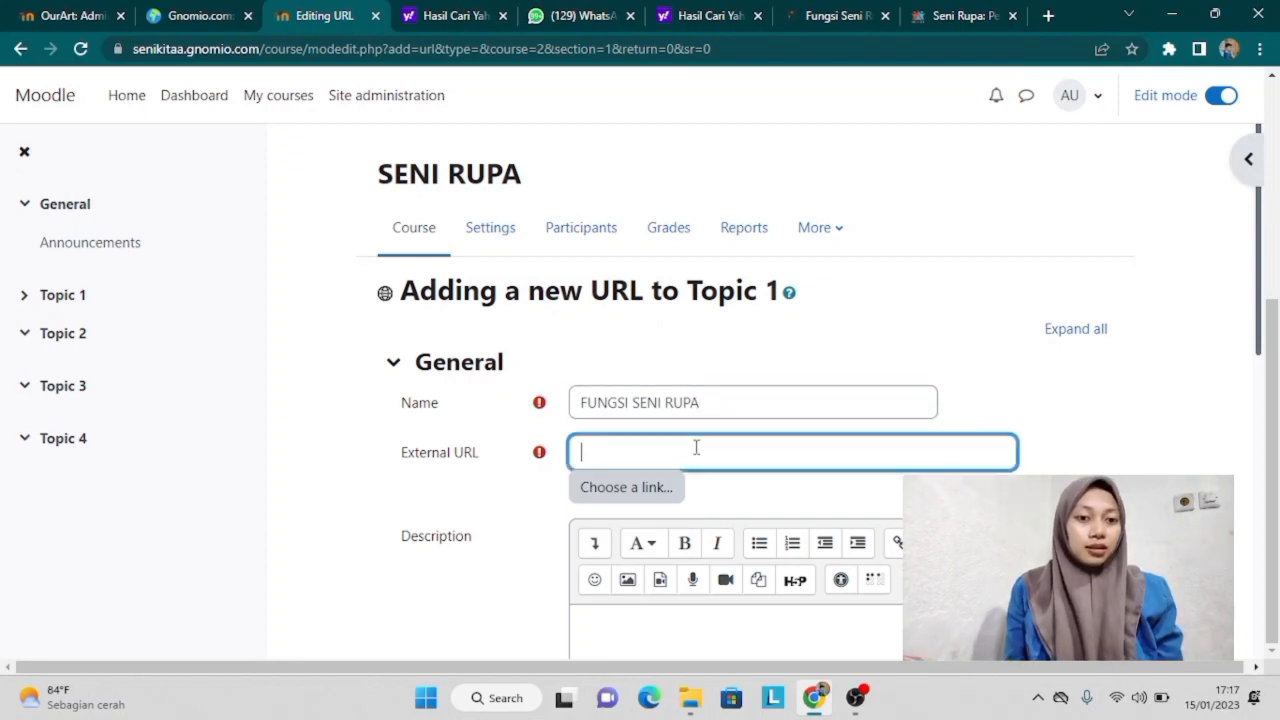
key("ctrl+v")
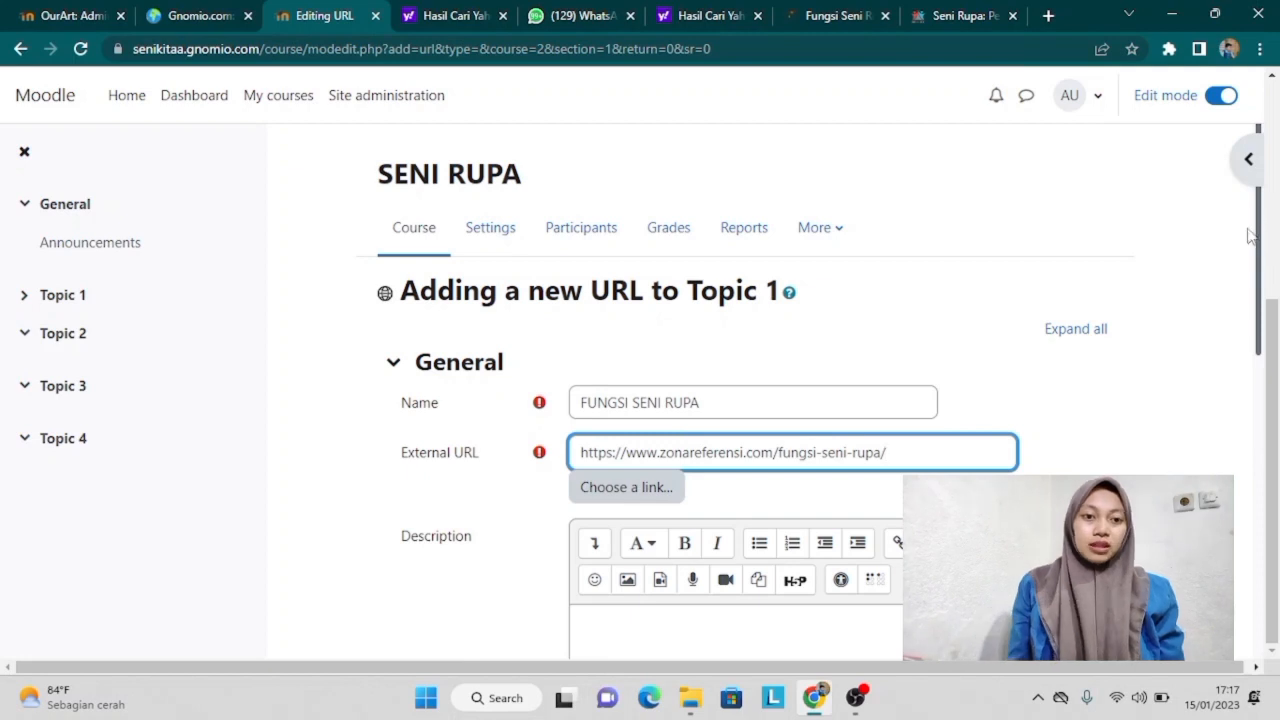
left_click_drag(1260, 262, 1260, 530)
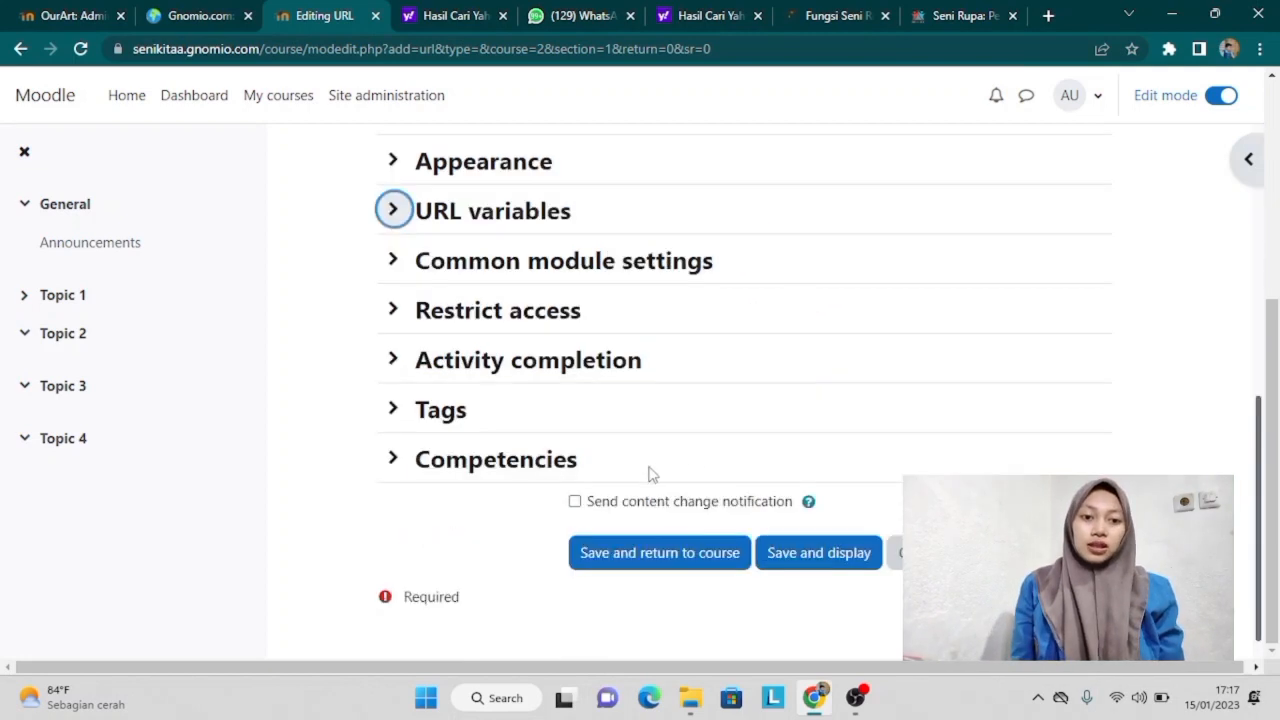
left_click(574, 501)
left_click(825, 556)
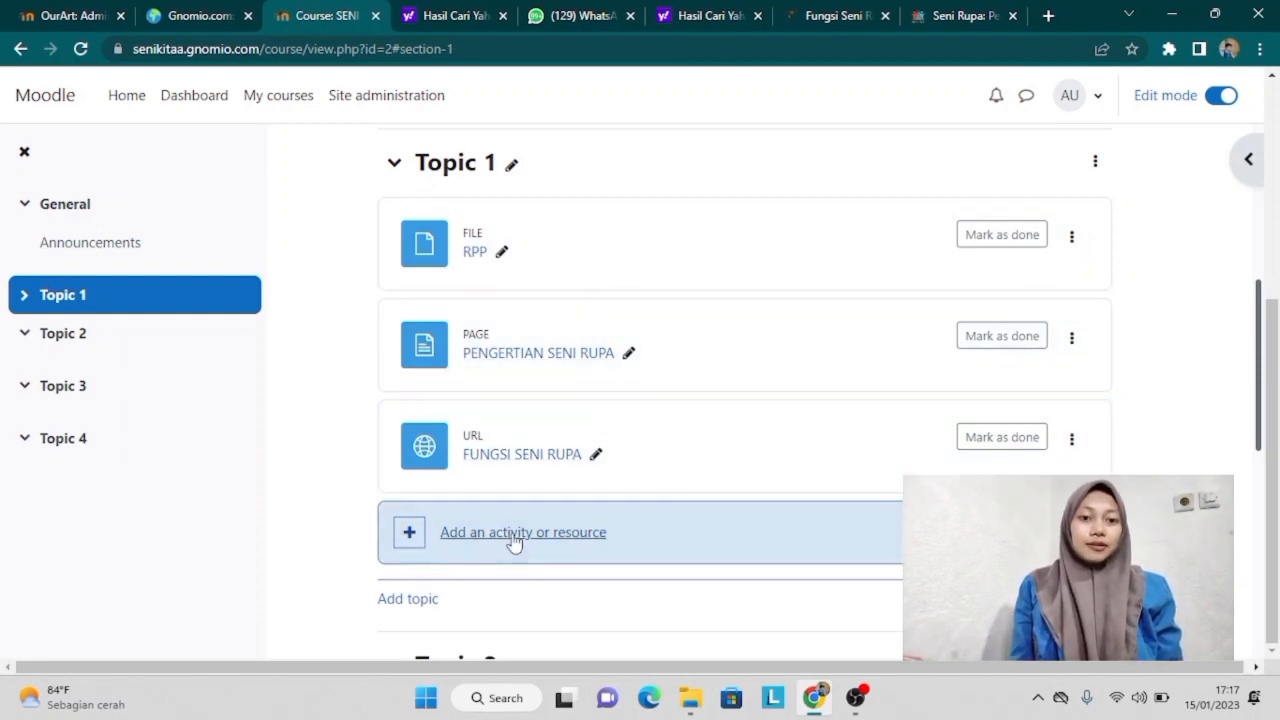
Step: Start the TUGAS 1 assignment with a description beginning 'Jelaskan menurut anda' about seni
left_click(420, 540)
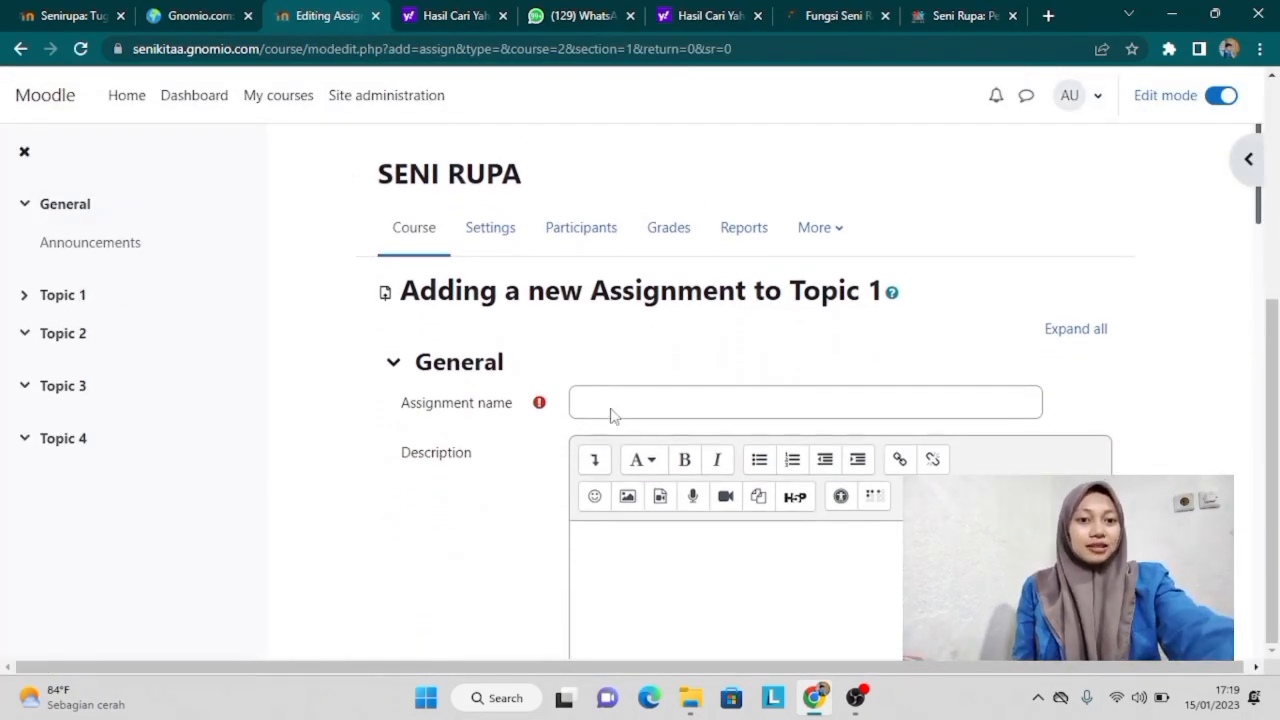
left_click(610, 404)
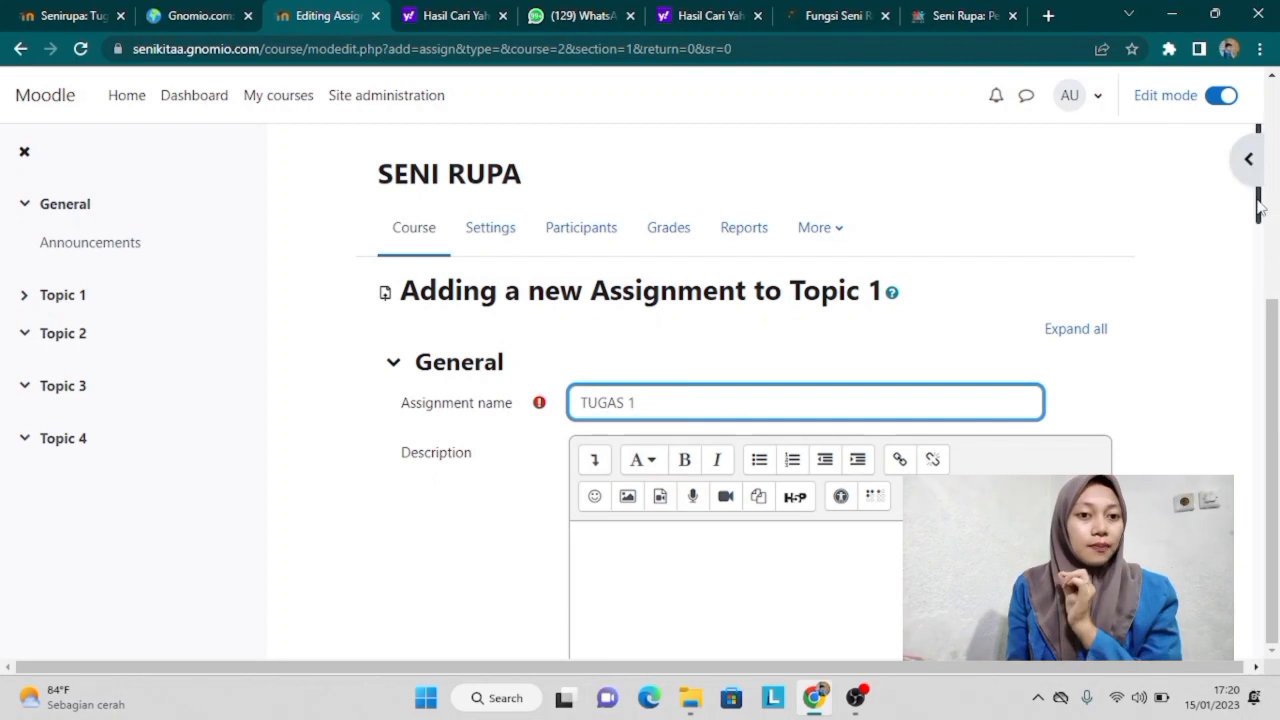
scroll(1259, 224, "down", 1)
scroll(626, 417, "down", 1)
left_click(626, 417)
type("Je")
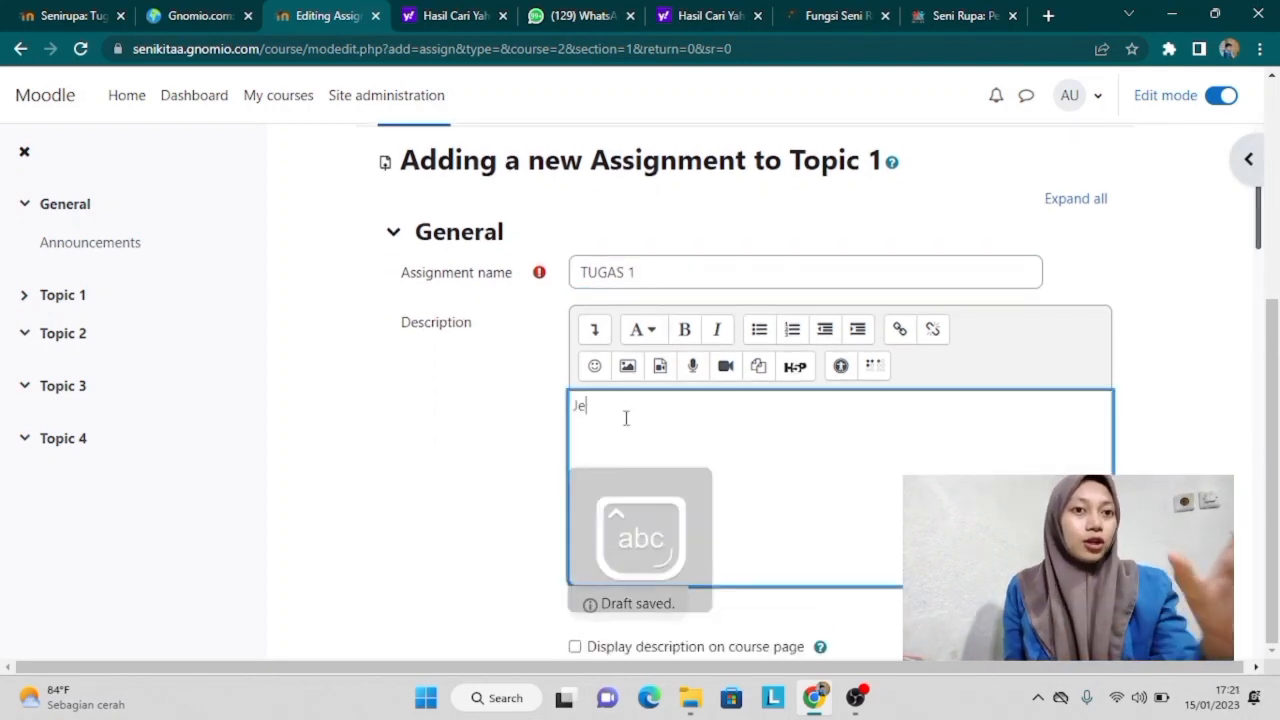
type("laskan menu")
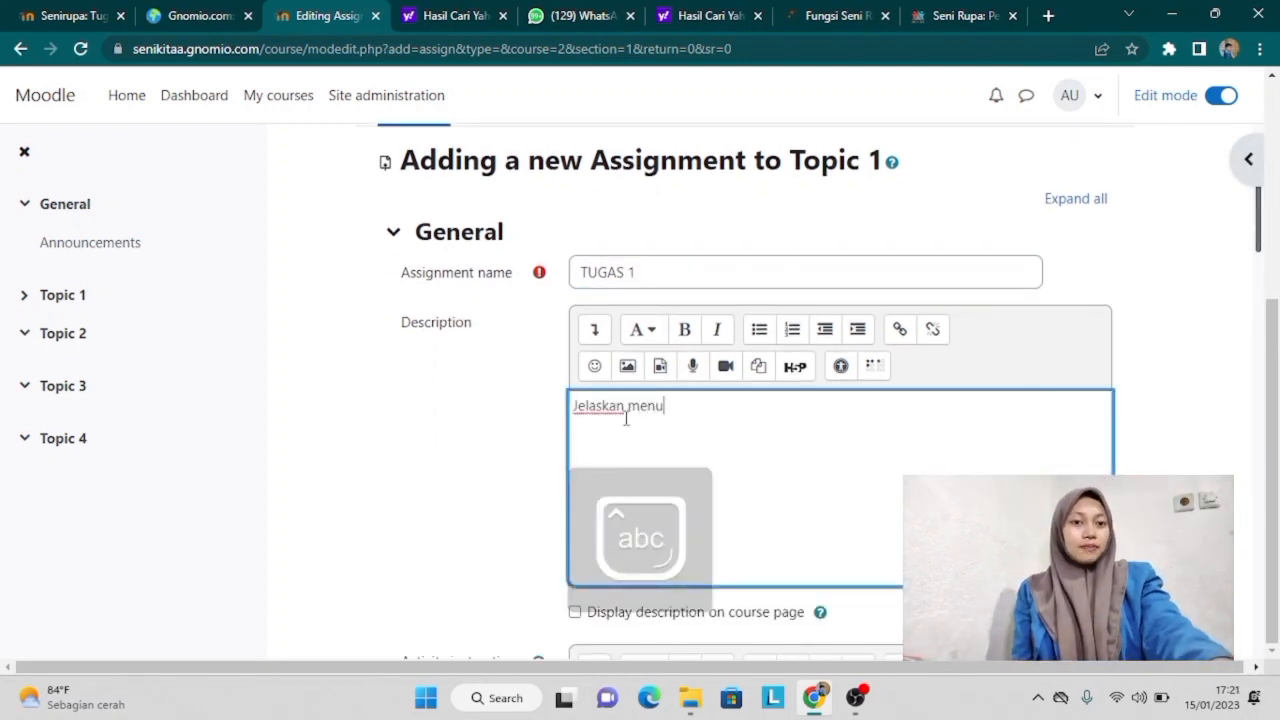
type("rut anda apa itu sebu rupa")
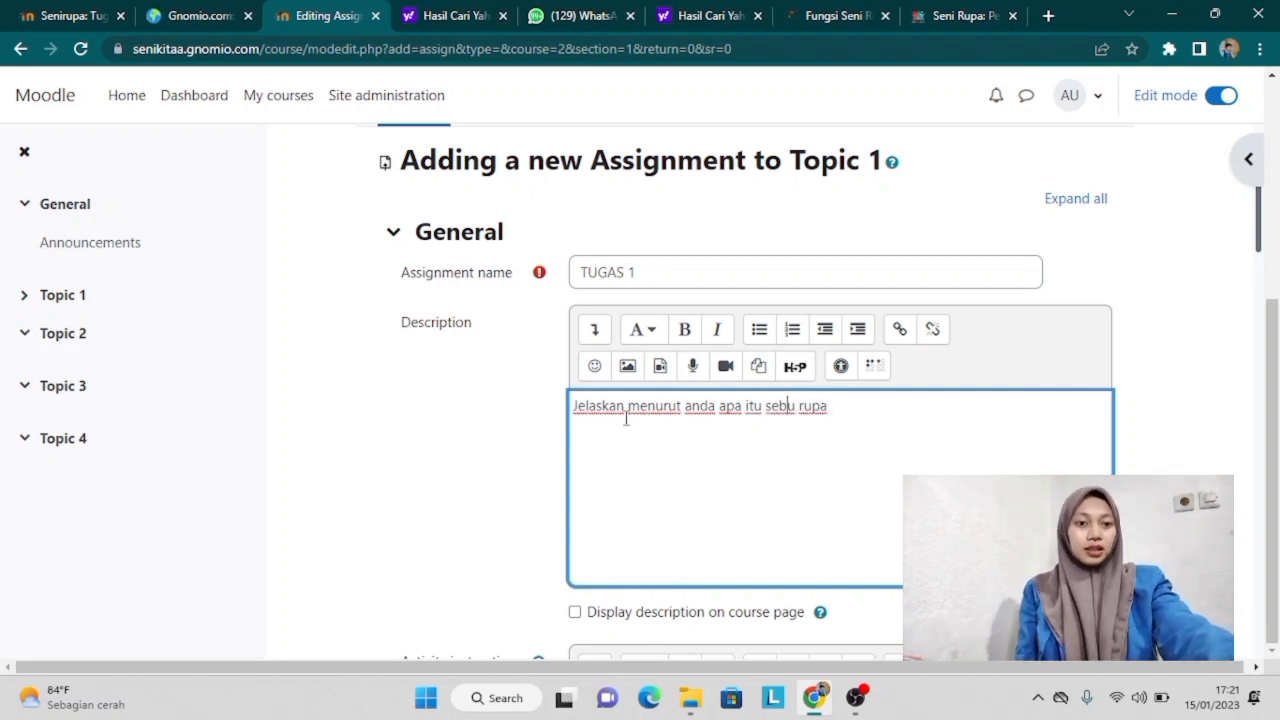
key("BackSpace")
type("n")
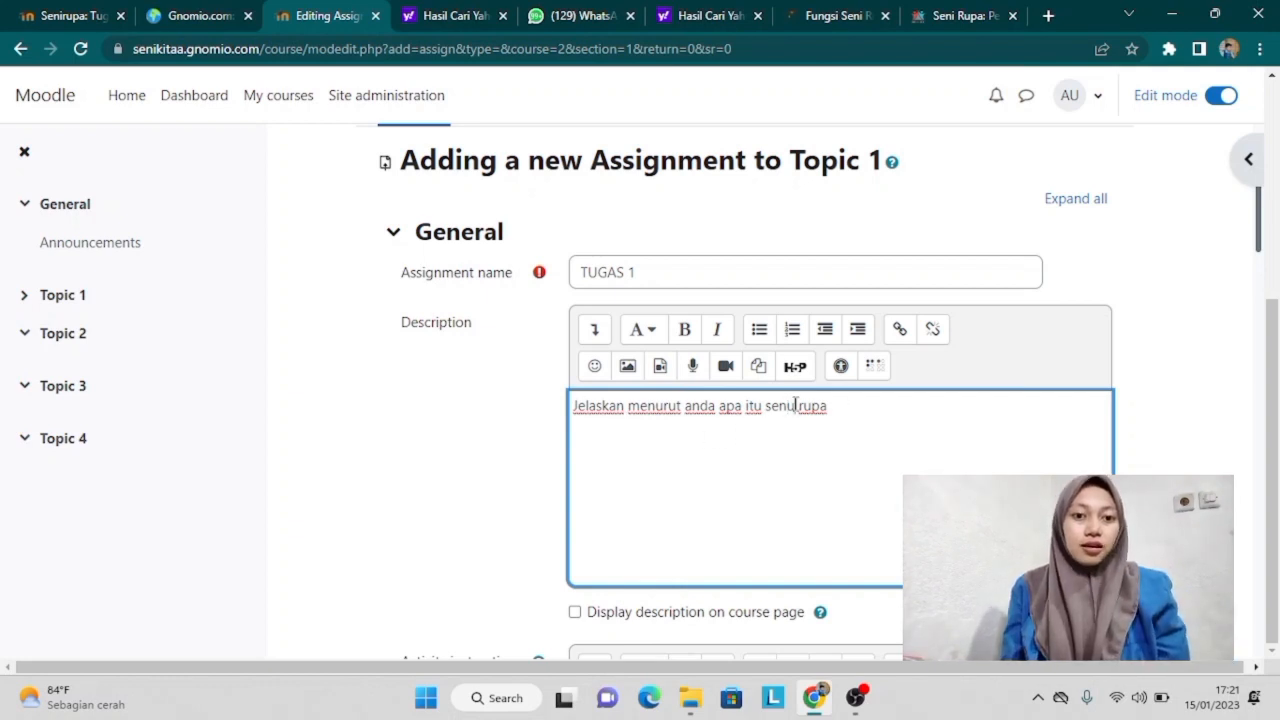
key("BackSpace")
type("i")
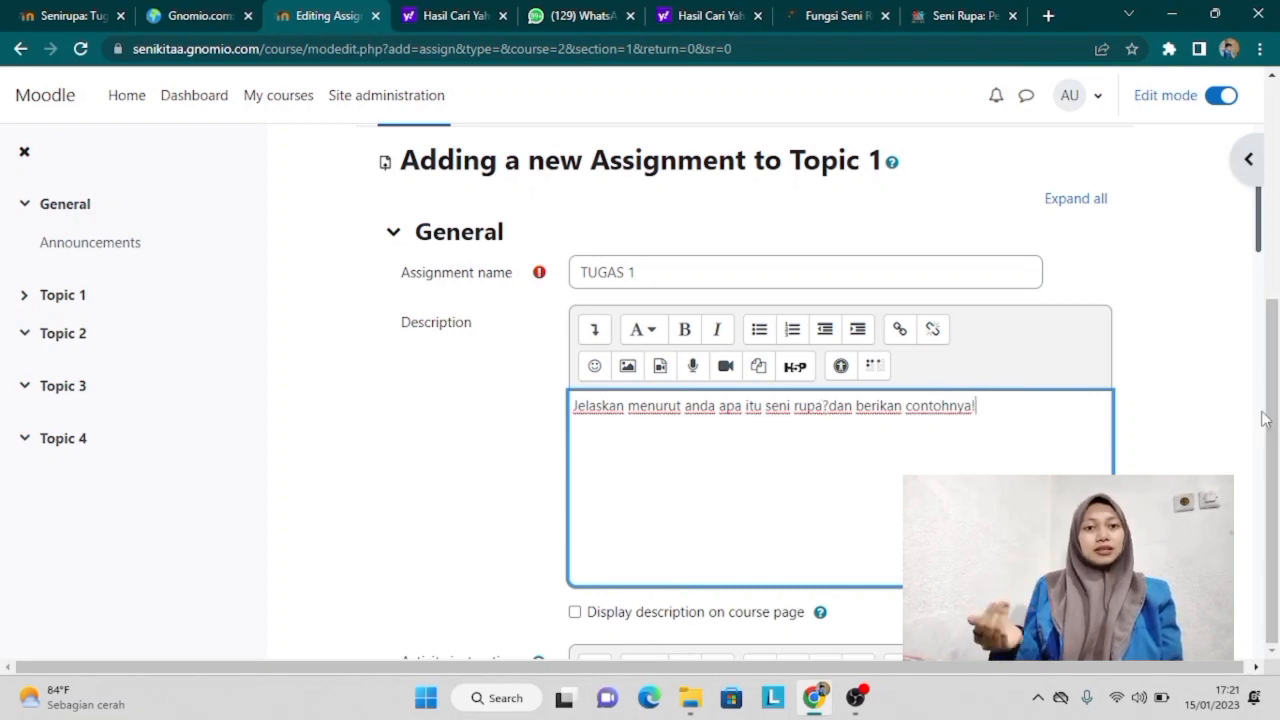
Step: Save the assignment, due 17 January 2023 with an 18 January cut-off, notification left off
left_click_drag(1262, 252, 1262, 436)
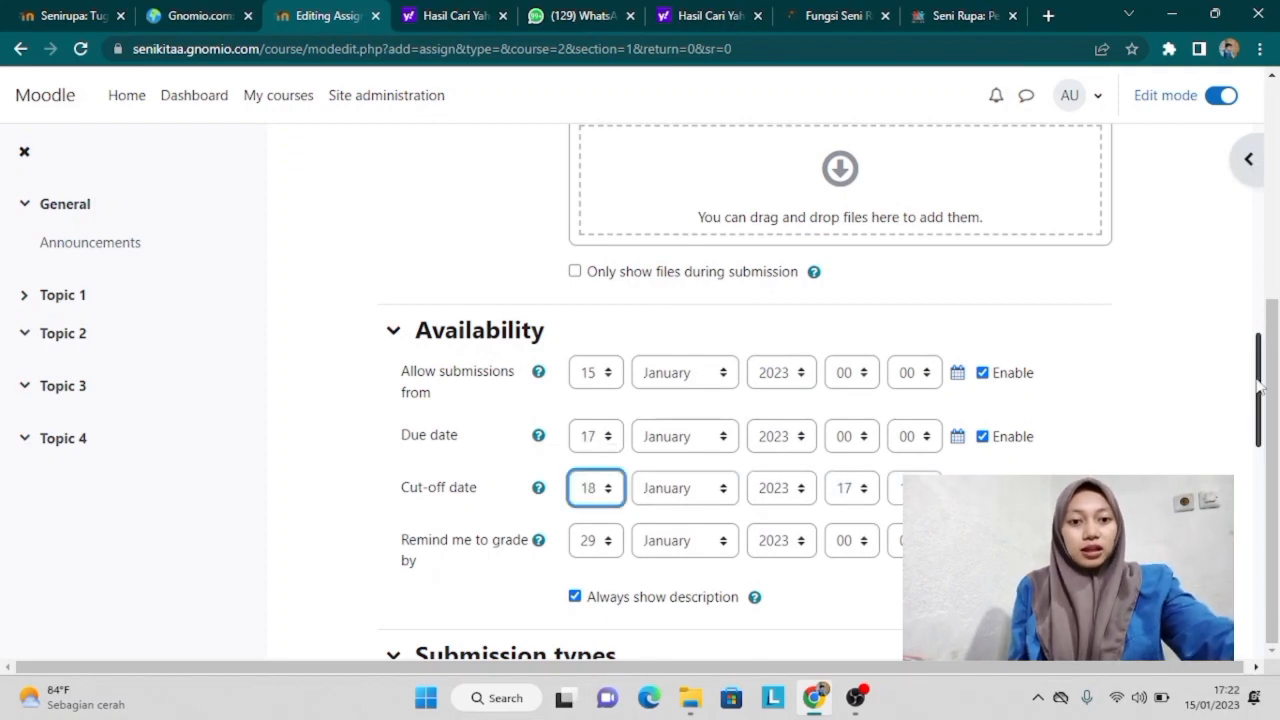
left_click_drag(1260, 395, 1238, 598)
left_click(575, 471)
left_click(575, 471)
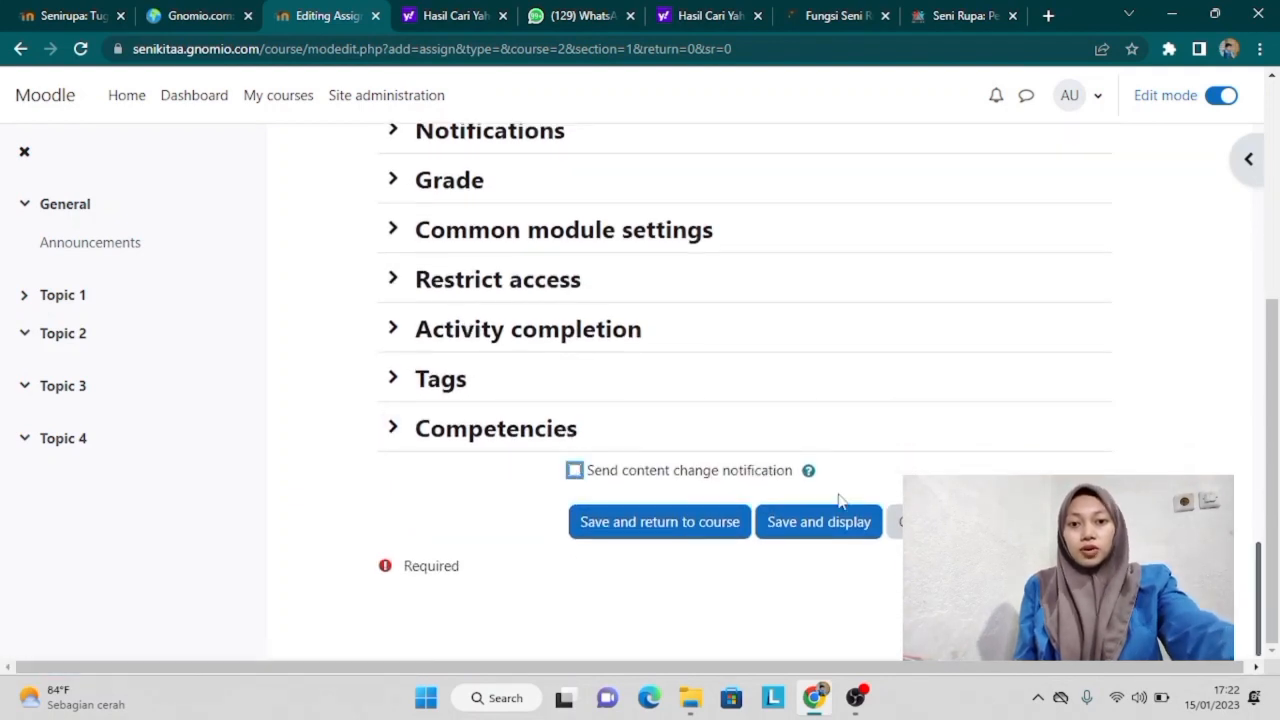
left_click(845, 529)
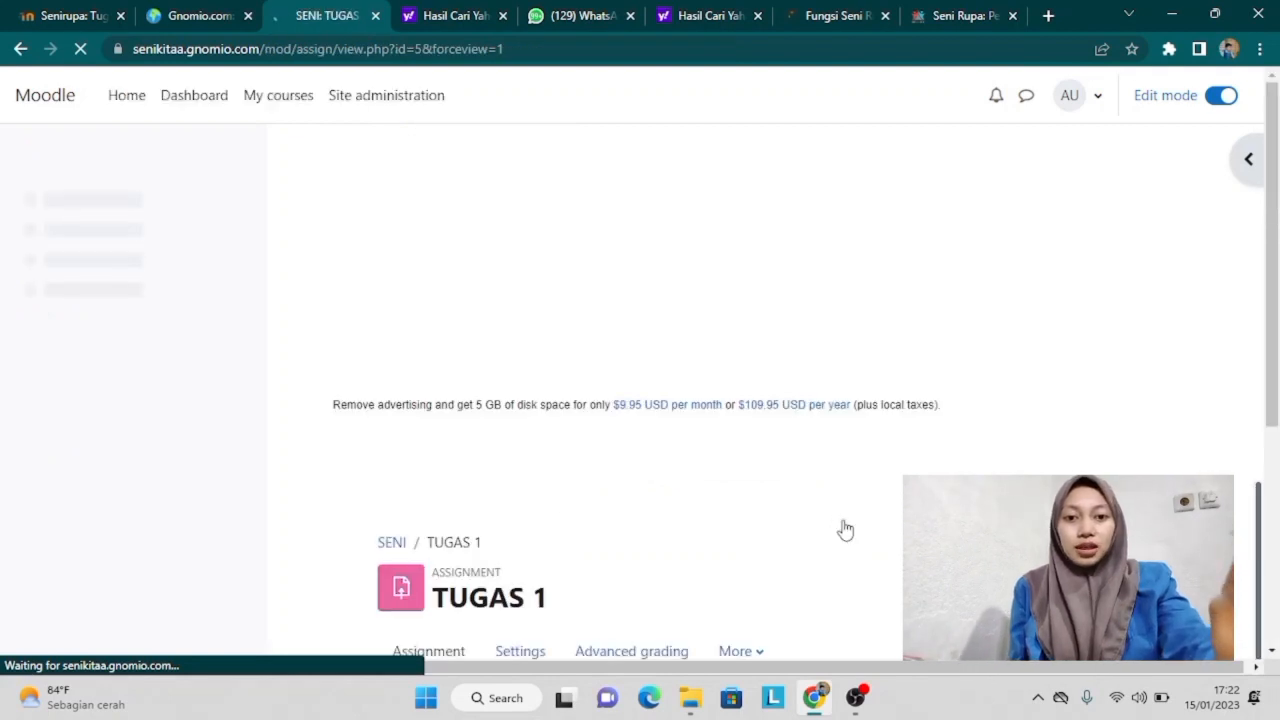
Step: Reorder Topic 1 as RPP, PENGERTIAN SENI RUPA, FUNGSI SENI RUPA, TUGAS 1
scroll(845, 529, "down", 3)
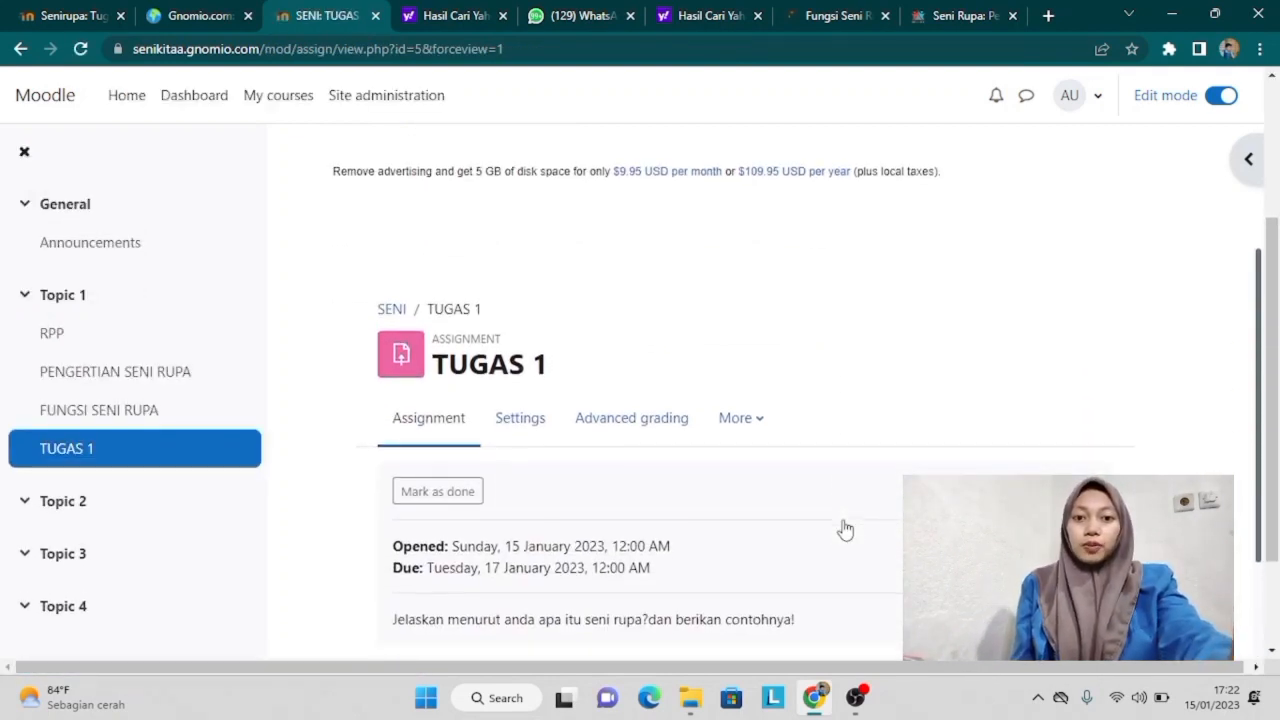
scroll(845, 529, "down", 1)
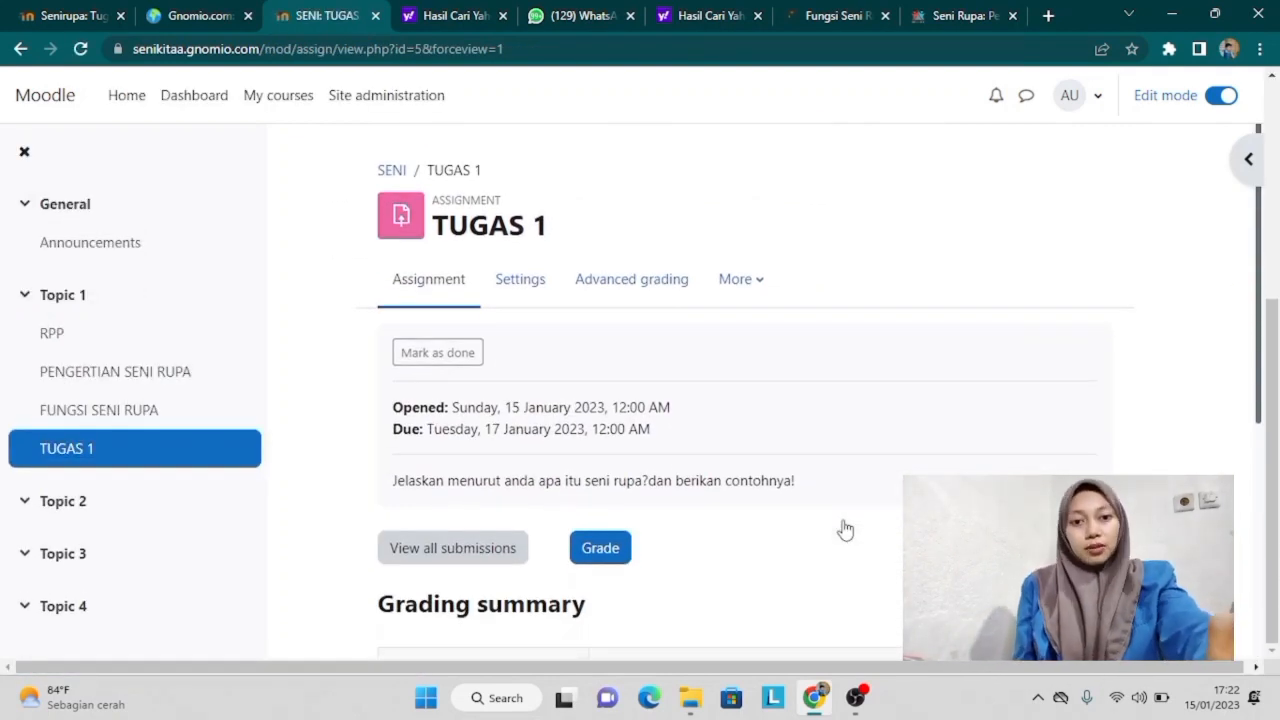
scroll(845, 529, "down", 1)
left_click_drag(193, 411, 18, 361)
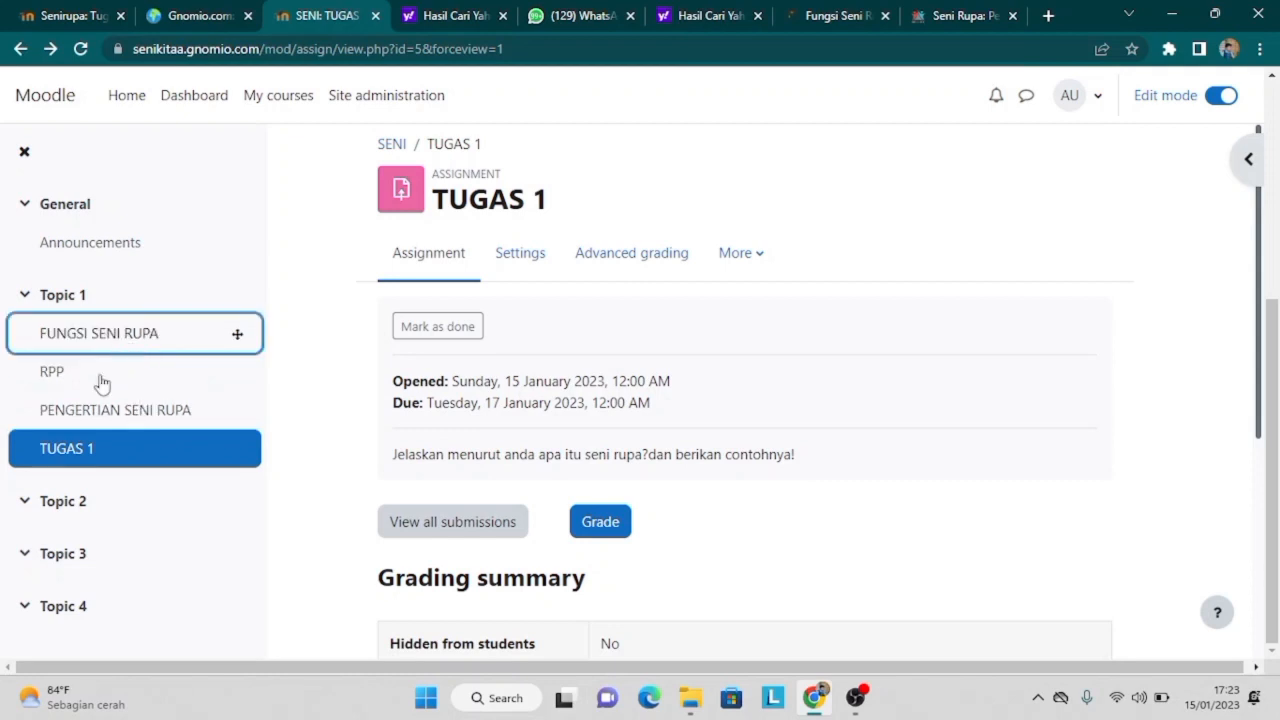
left_click_drag(98, 385, 18, 326)
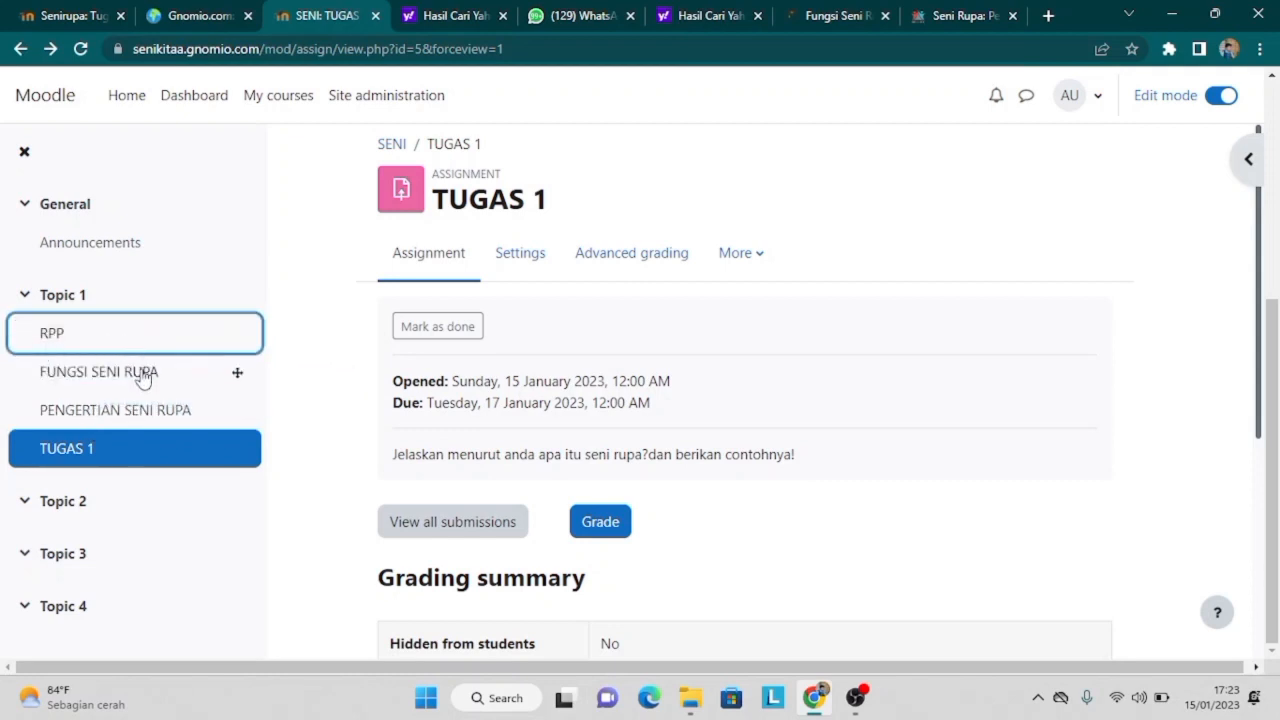
left_click_drag(147, 416, 136, 368)
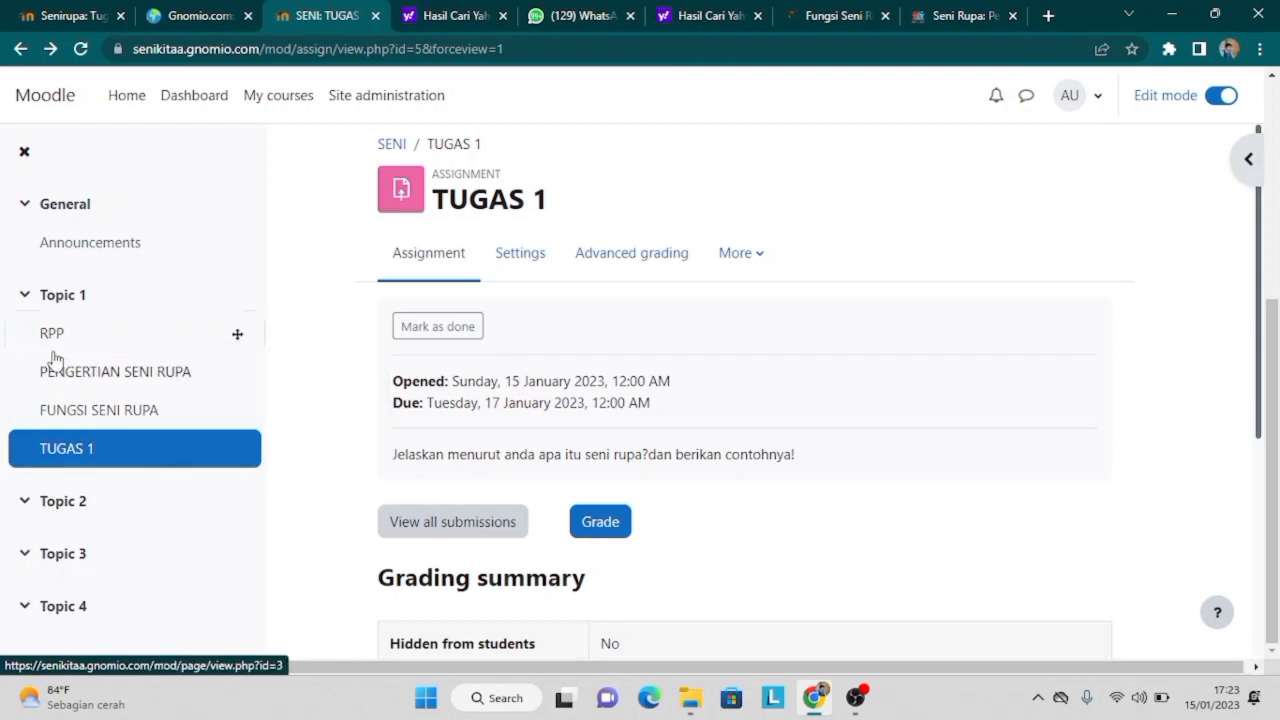
left_click(78, 298)
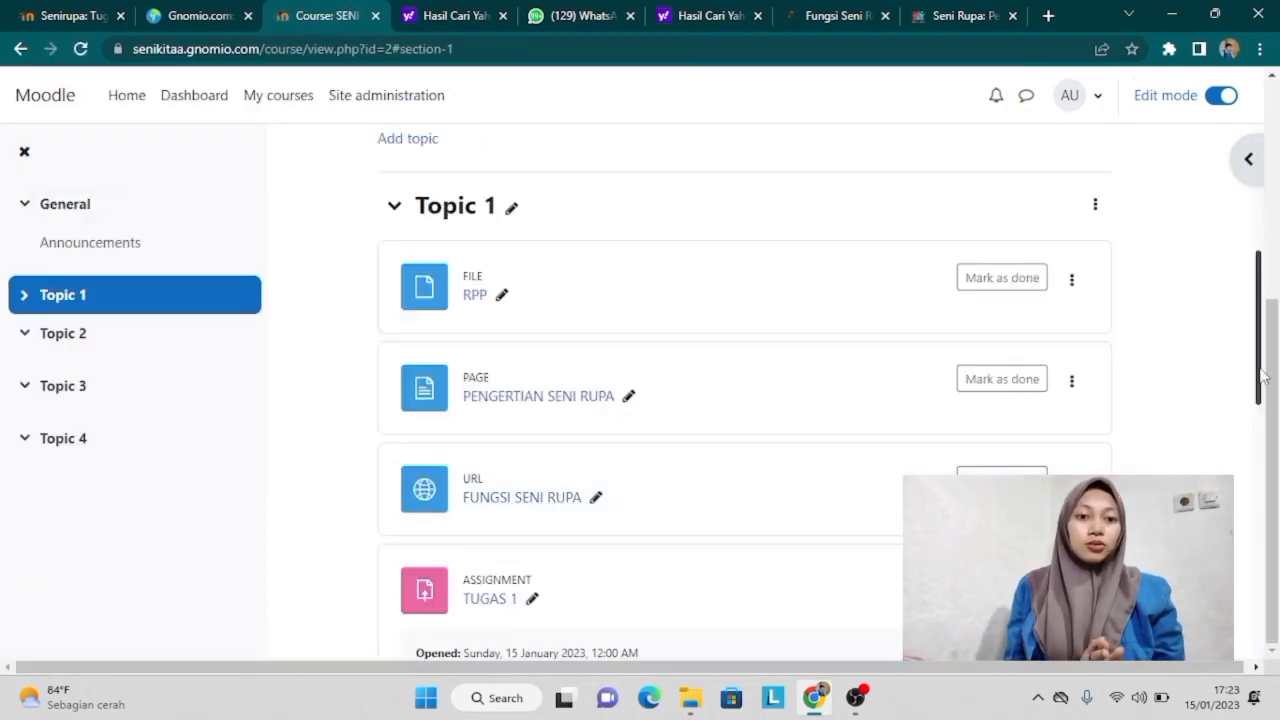
scroll(1262, 375, "down", 3)
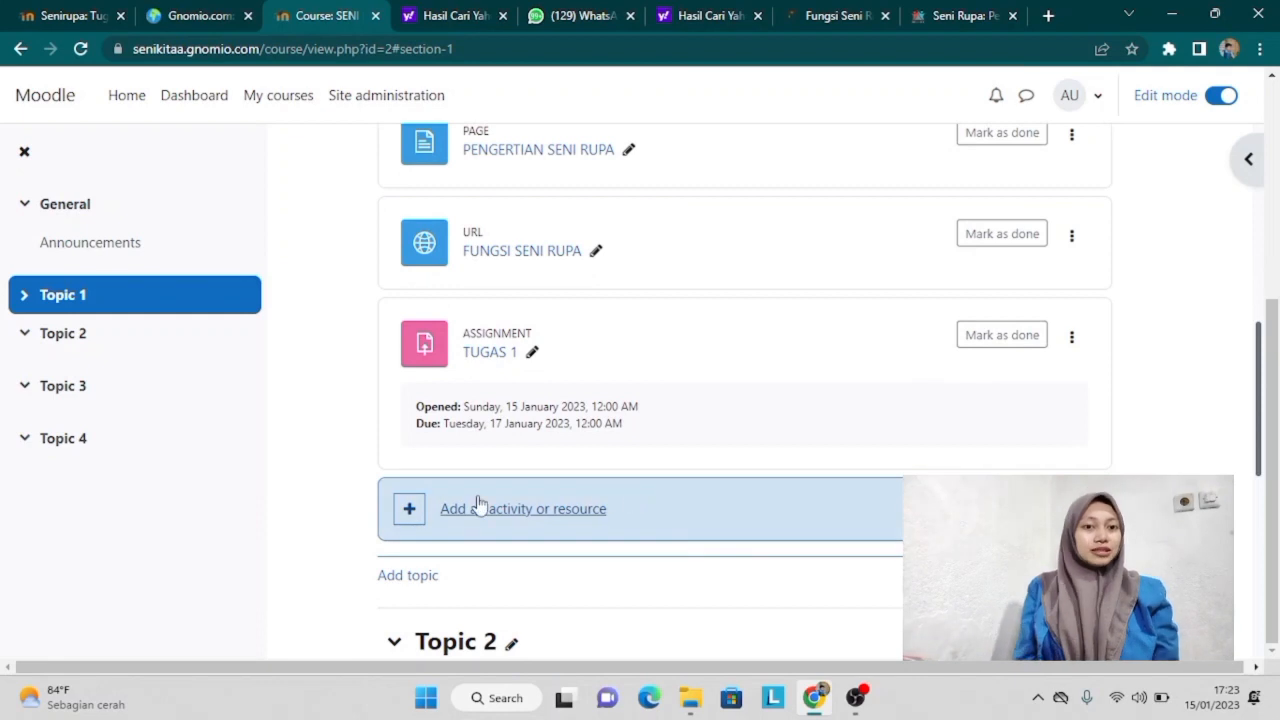
Step: Add a new Page resource to Topic 1
left_click(410, 512)
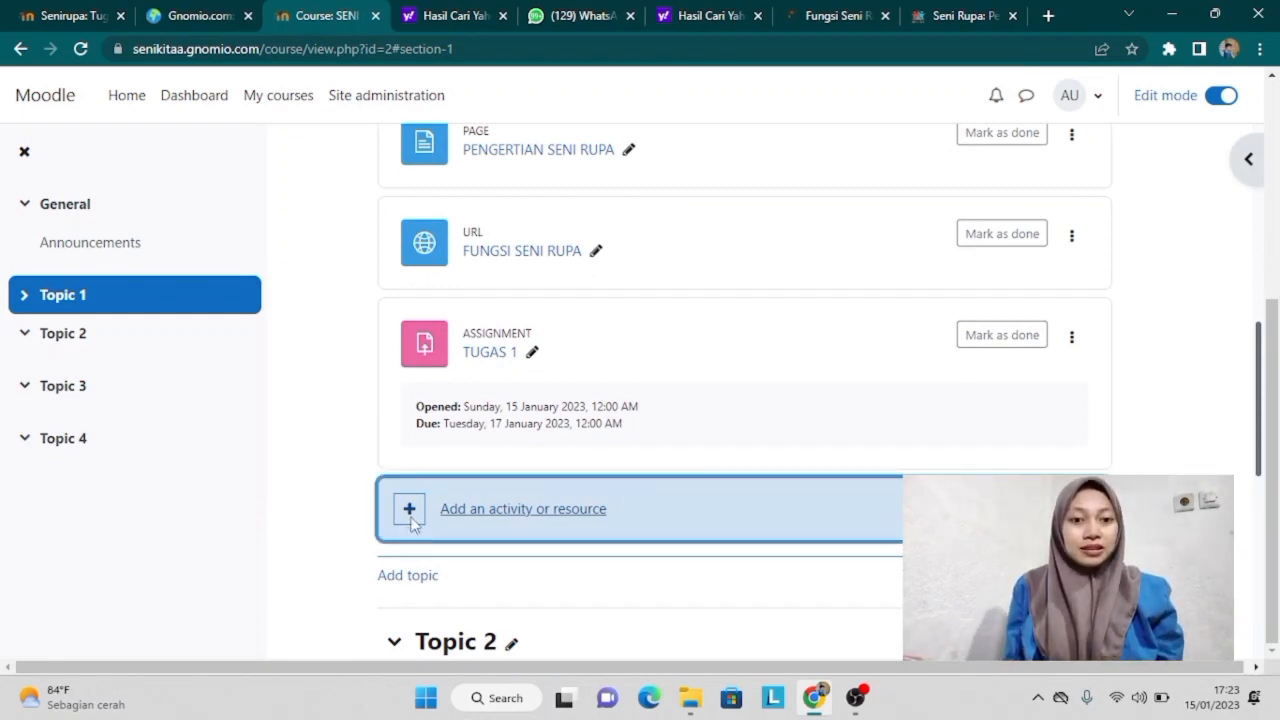
scroll(623, 305, "down", 2)
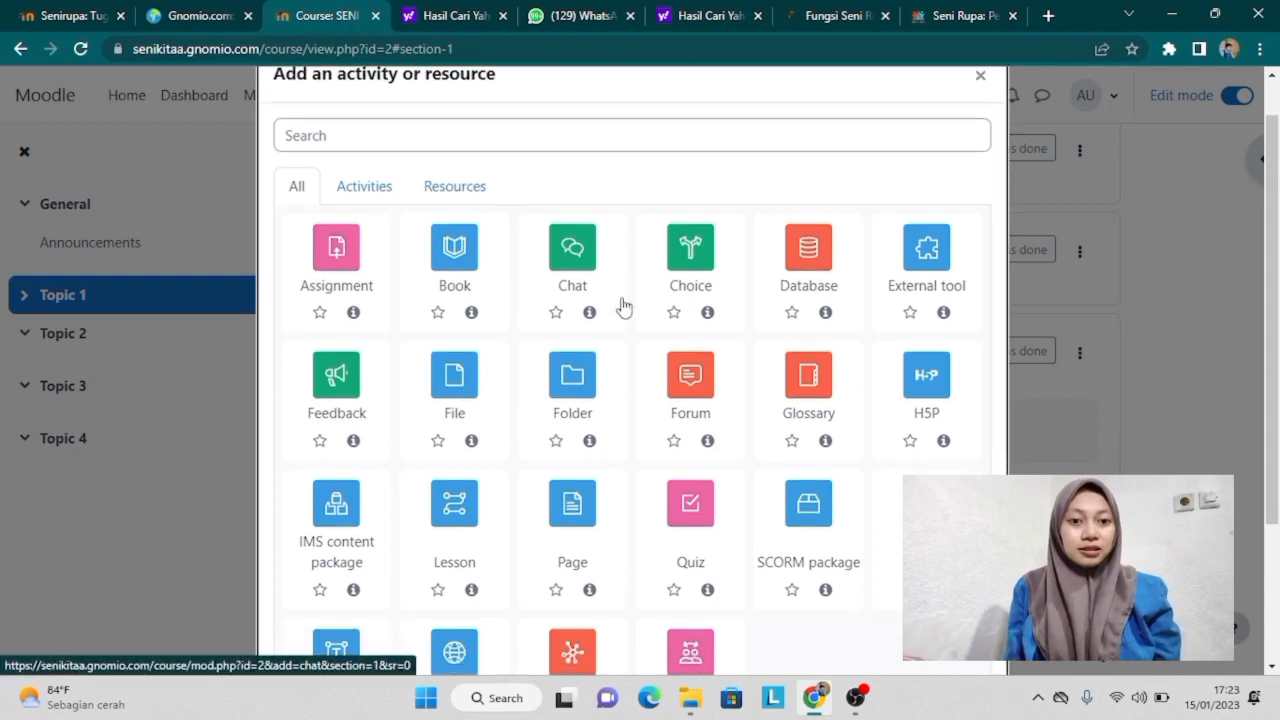
scroll(623, 305, "down", 3)
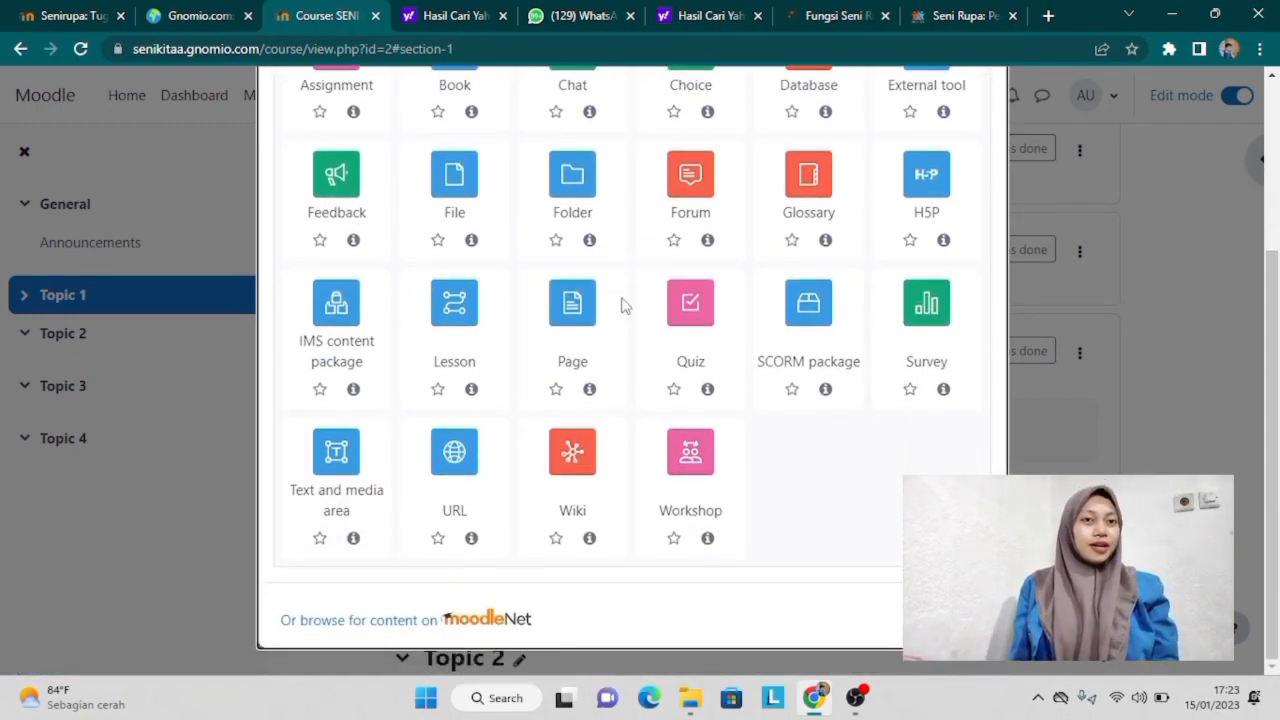
left_click(572, 305)
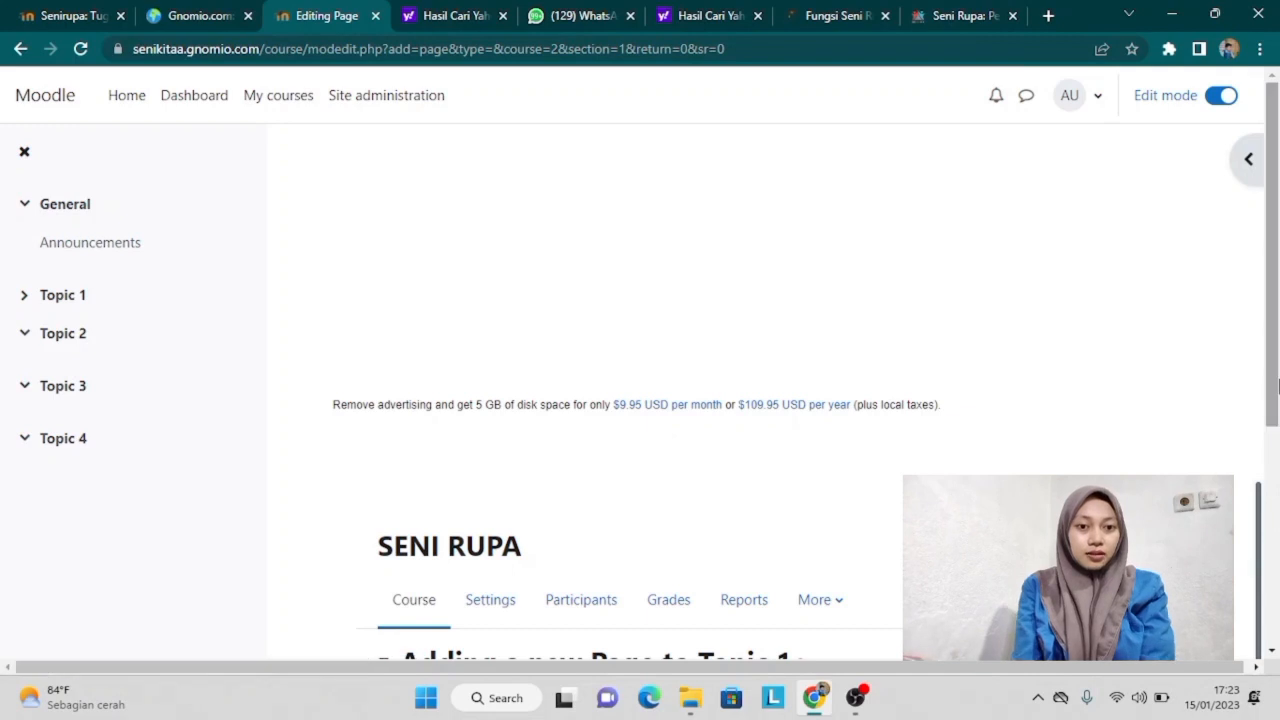
Step: Name the page 'video pembelajaran' and describe it 'Silahkan simak baik baik video di bawah ini...'
left_click_drag(1277, 450, 1272, 617)
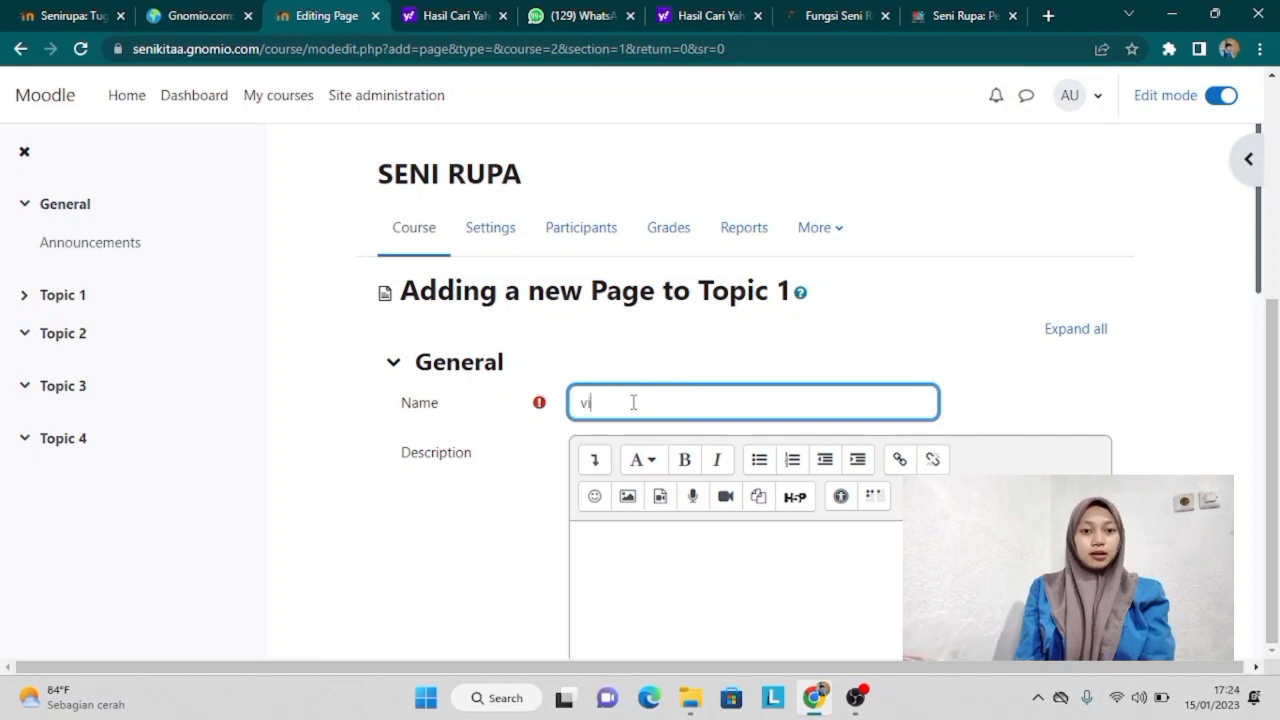
type("o ")
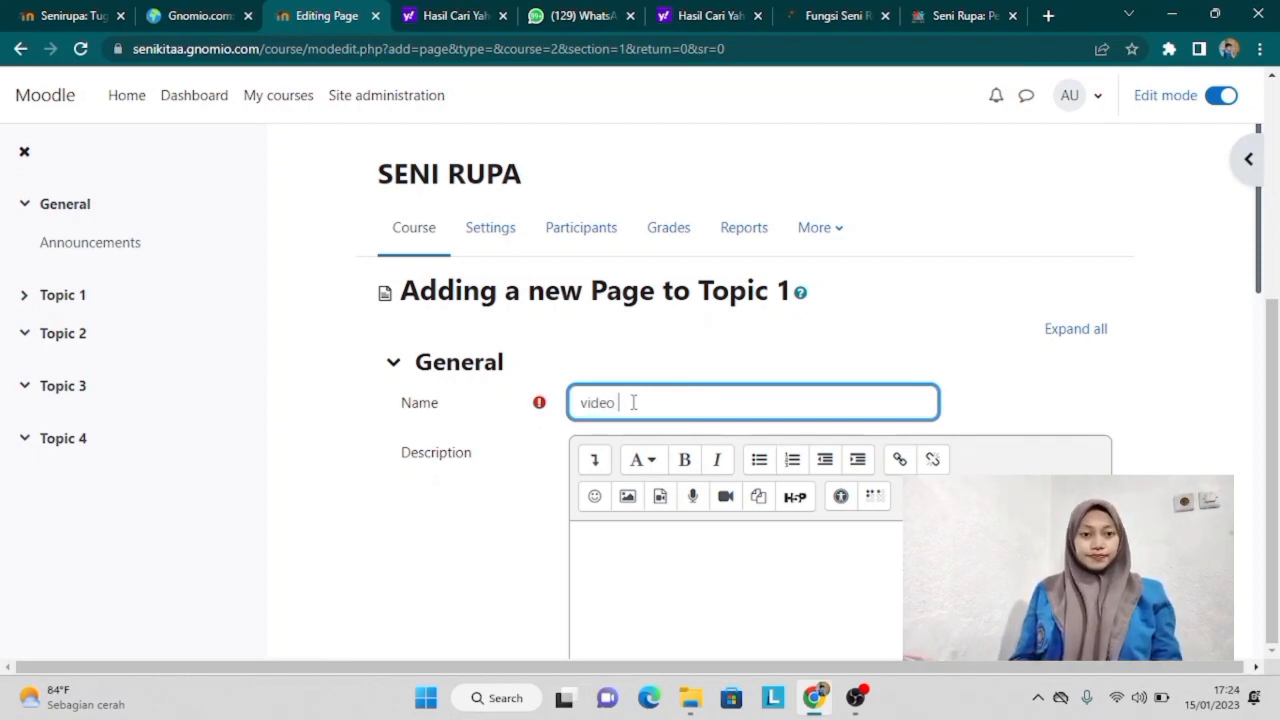
type("pembe")
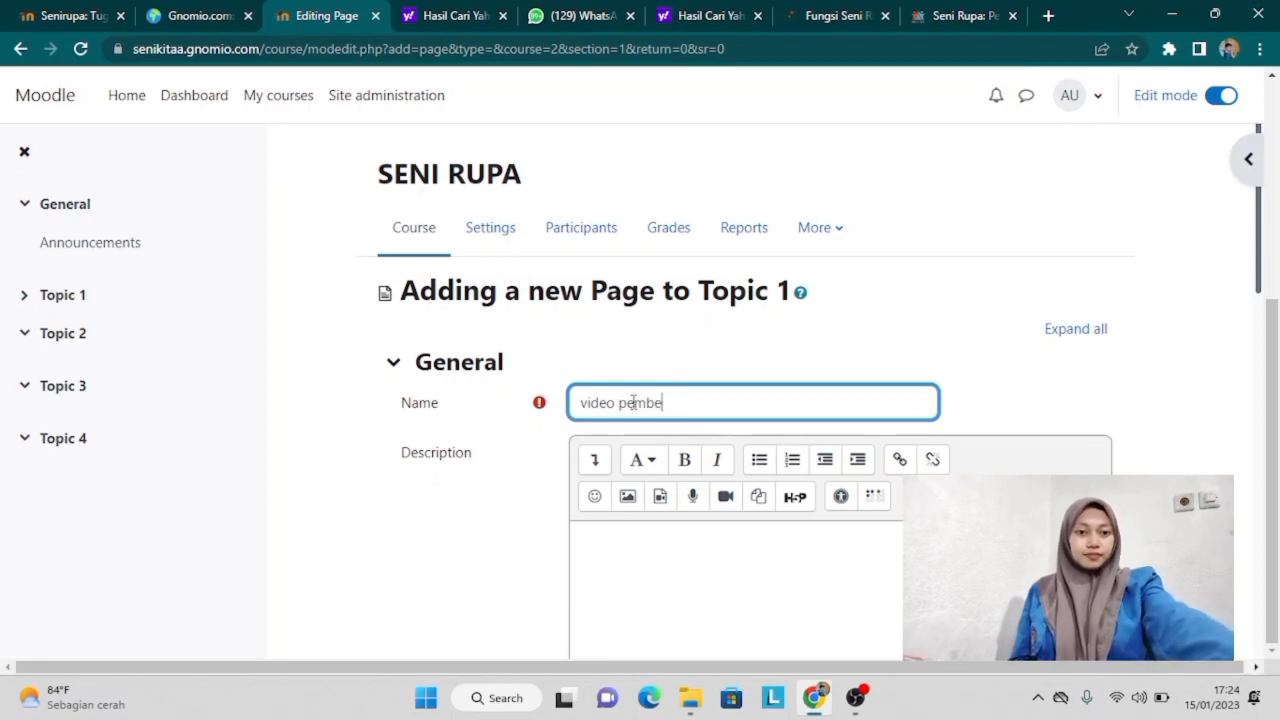
type("laj")
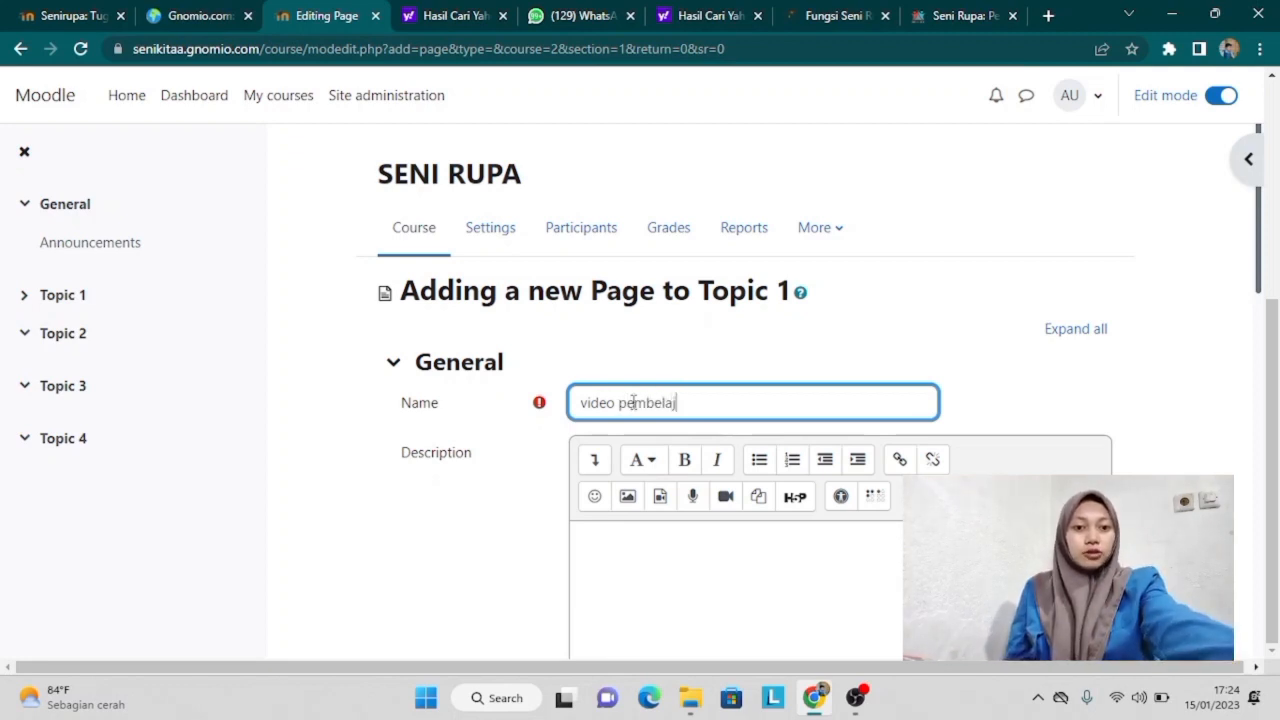
type("aran")
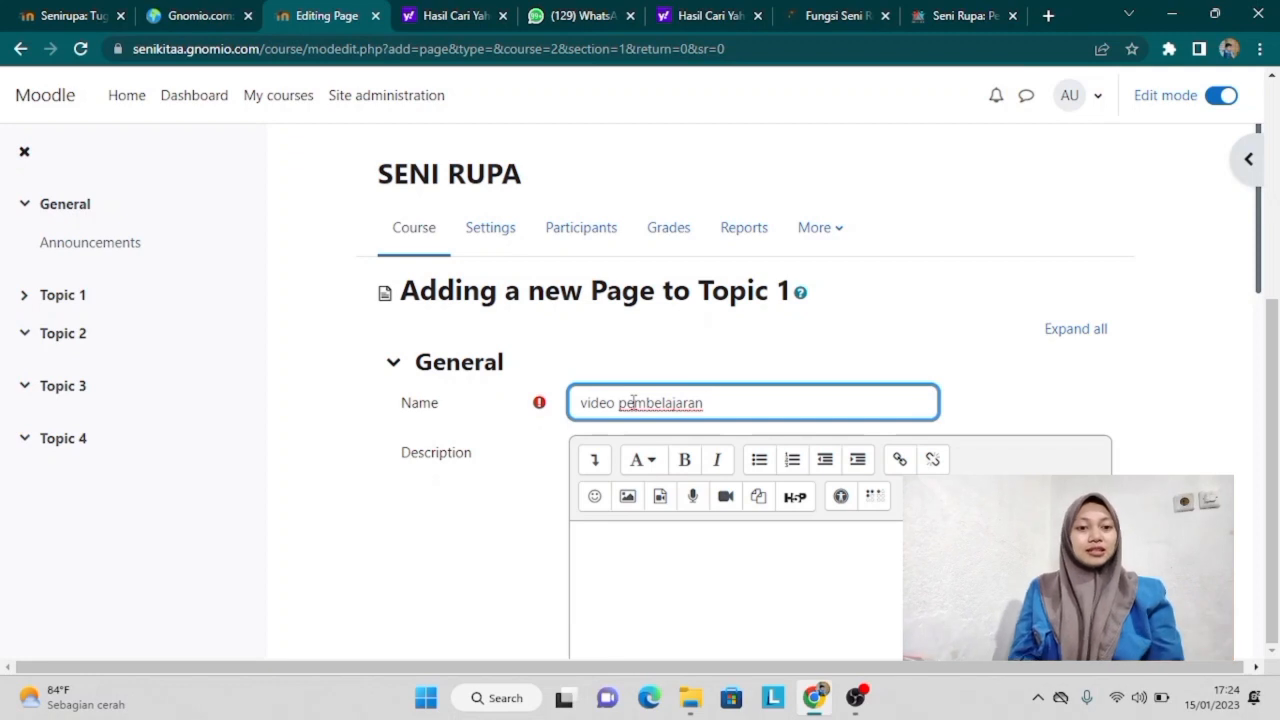
left_click(628, 538)
key("Caps_Lock")
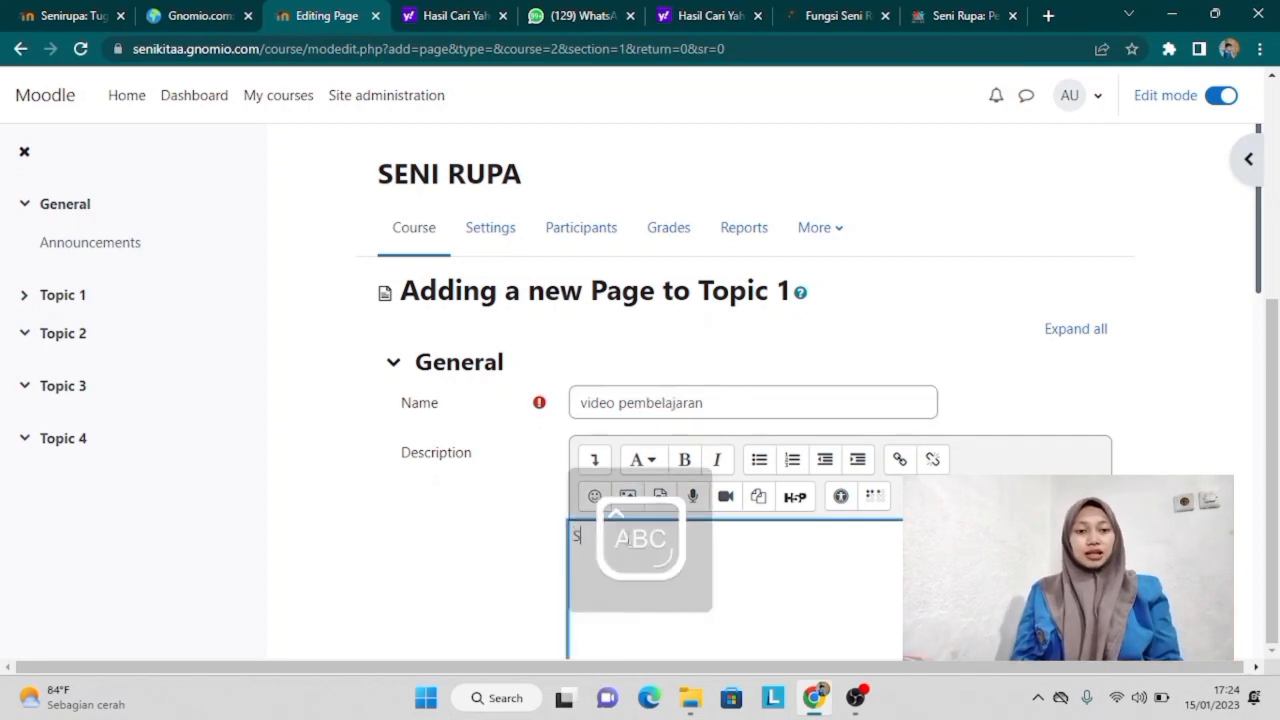
type("S")
key("Caps_Lock")
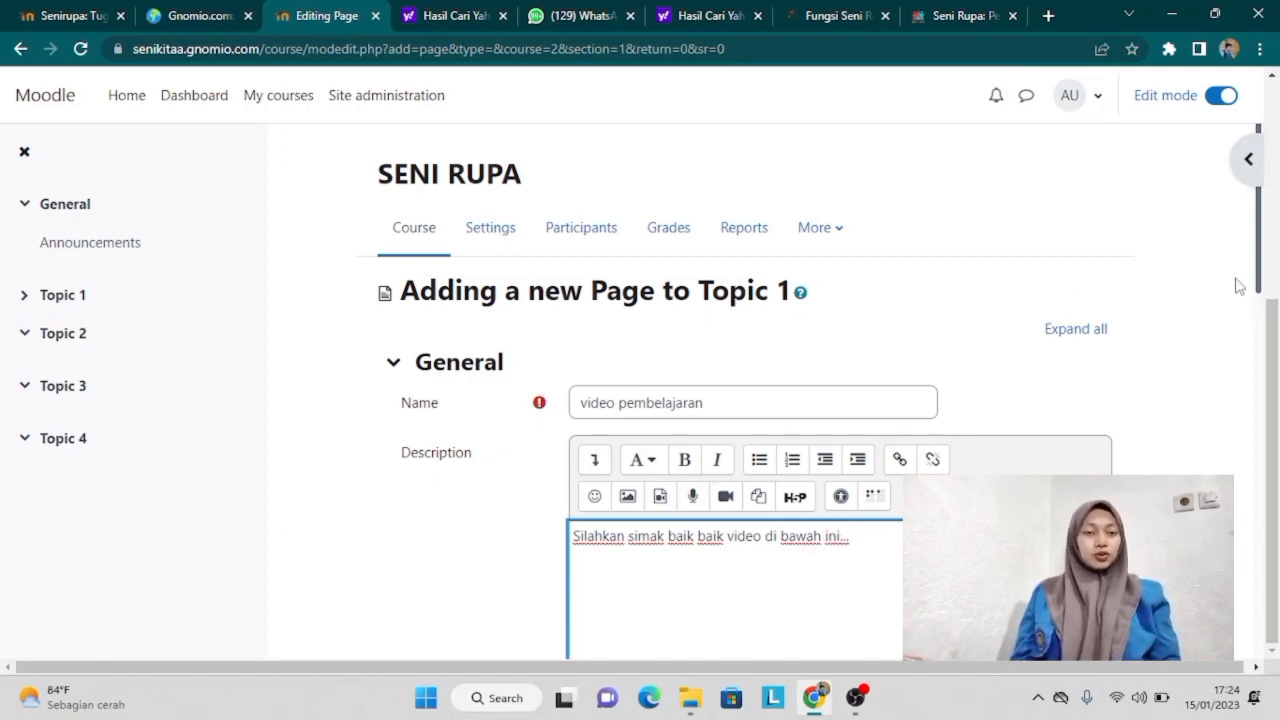
left_click_drag(1261, 290, 1275, 247)
scroll(1272, 263, "down", 1)
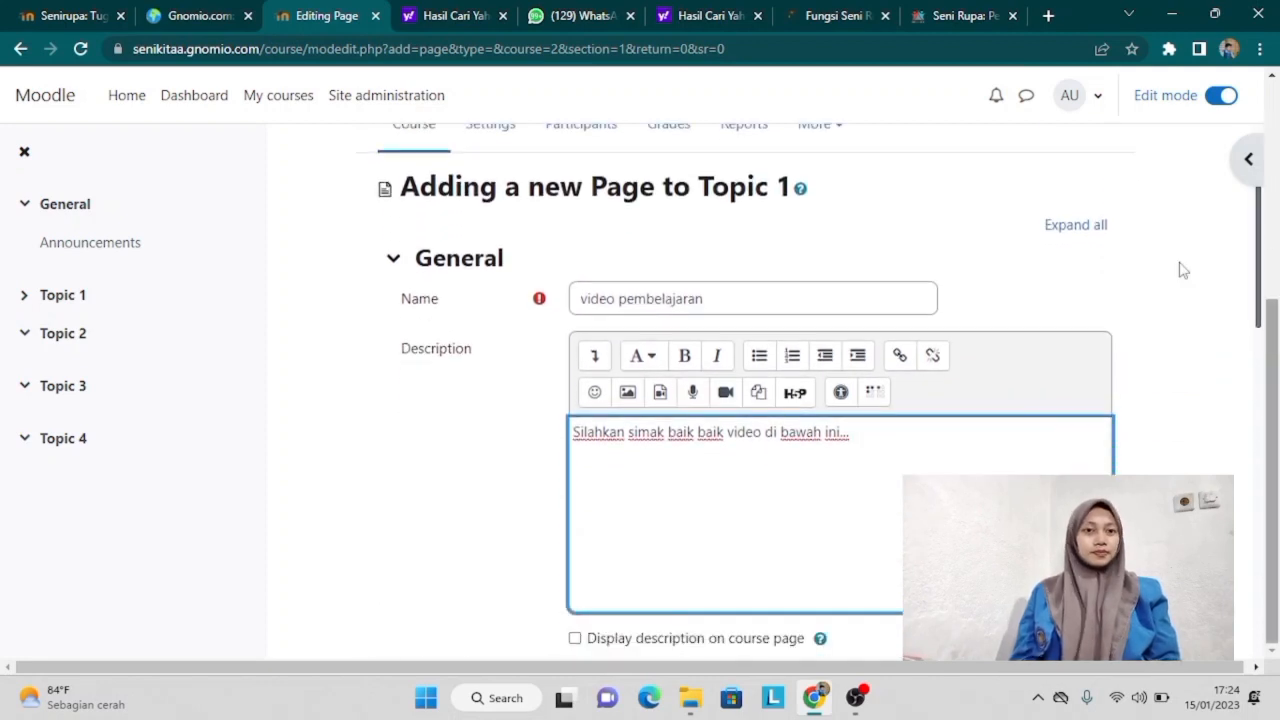
Step: Search YouTube in a new tab for art learning videos (video pembelajaran seni rupa)
left_click(1047, 16)
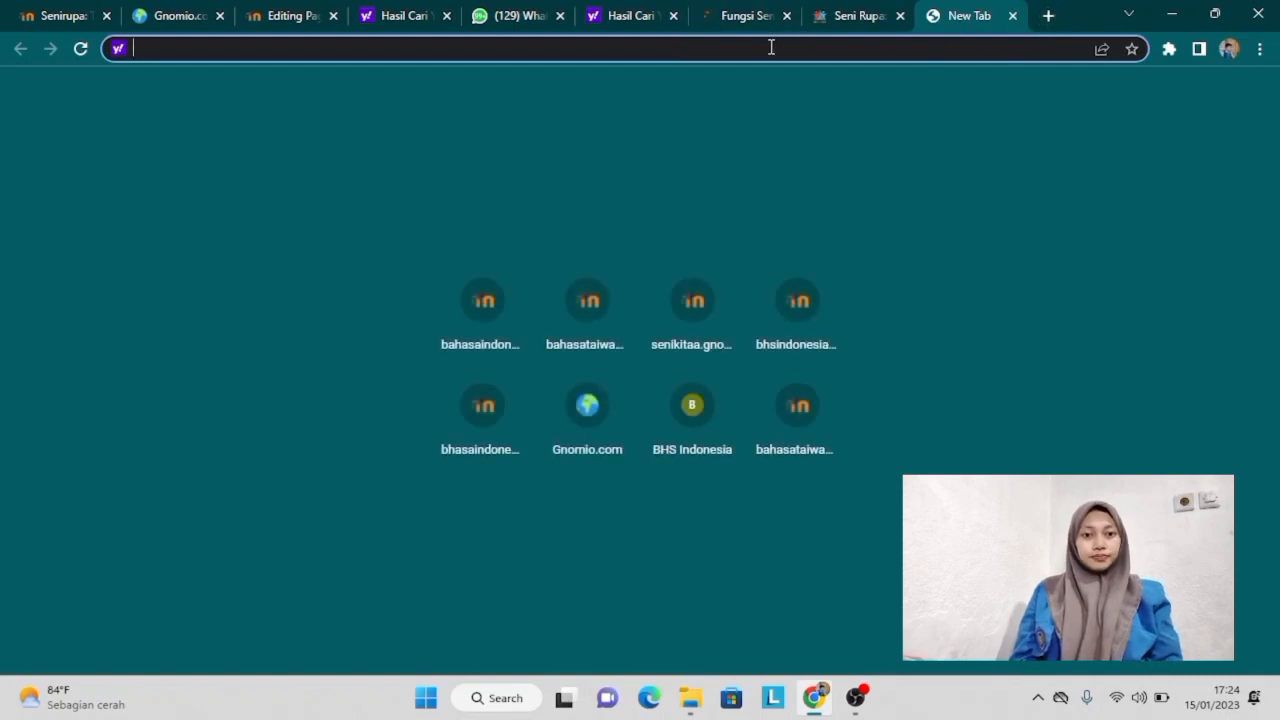
type("yout")
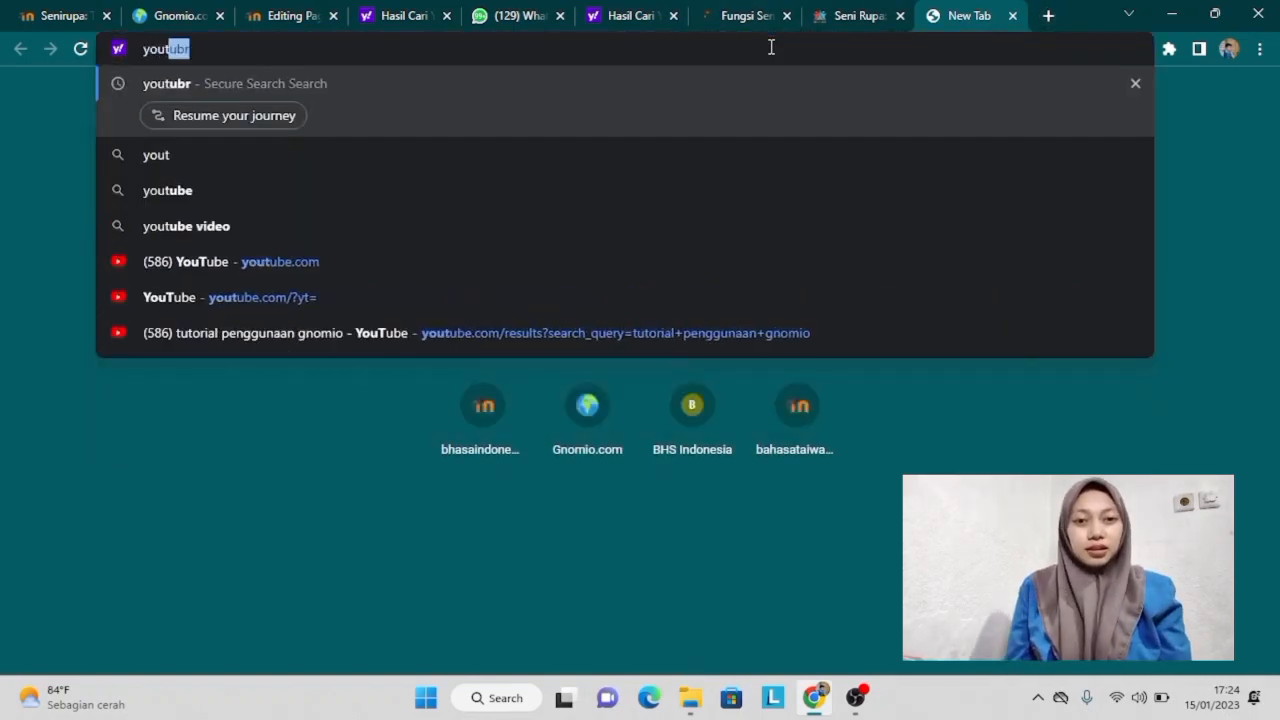
left_click(354, 261)
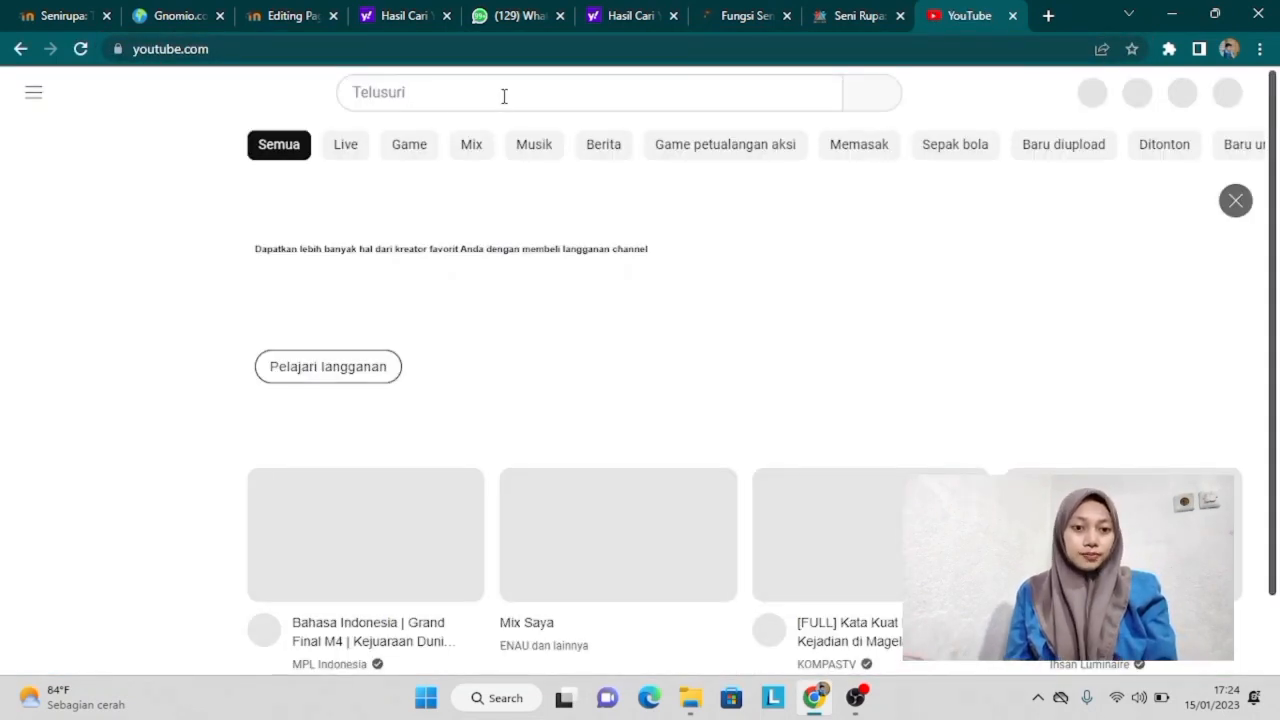
left_click(504, 93)
type("se")
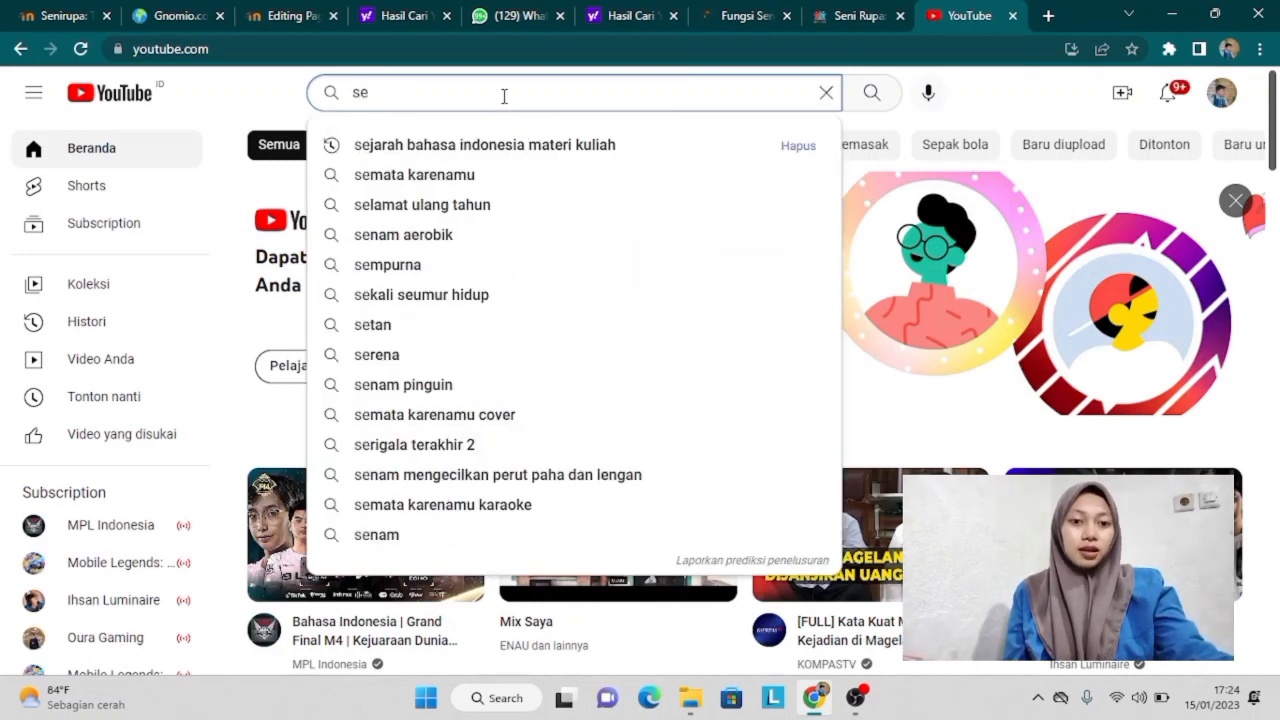
key("BackSpace")
key("BackSpace")
key("Return")
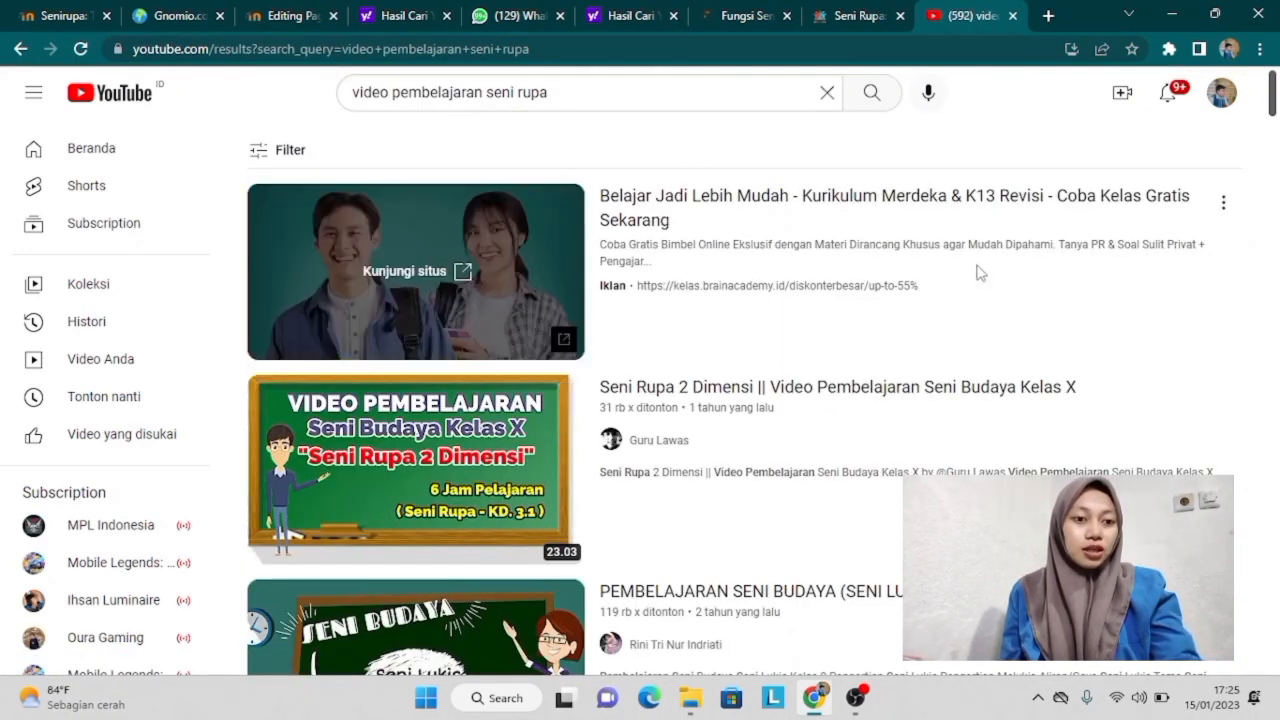
Step: Copy the share link of the 'Seni Rupa 2 Dimensi' video
mouse_move(455, 450)
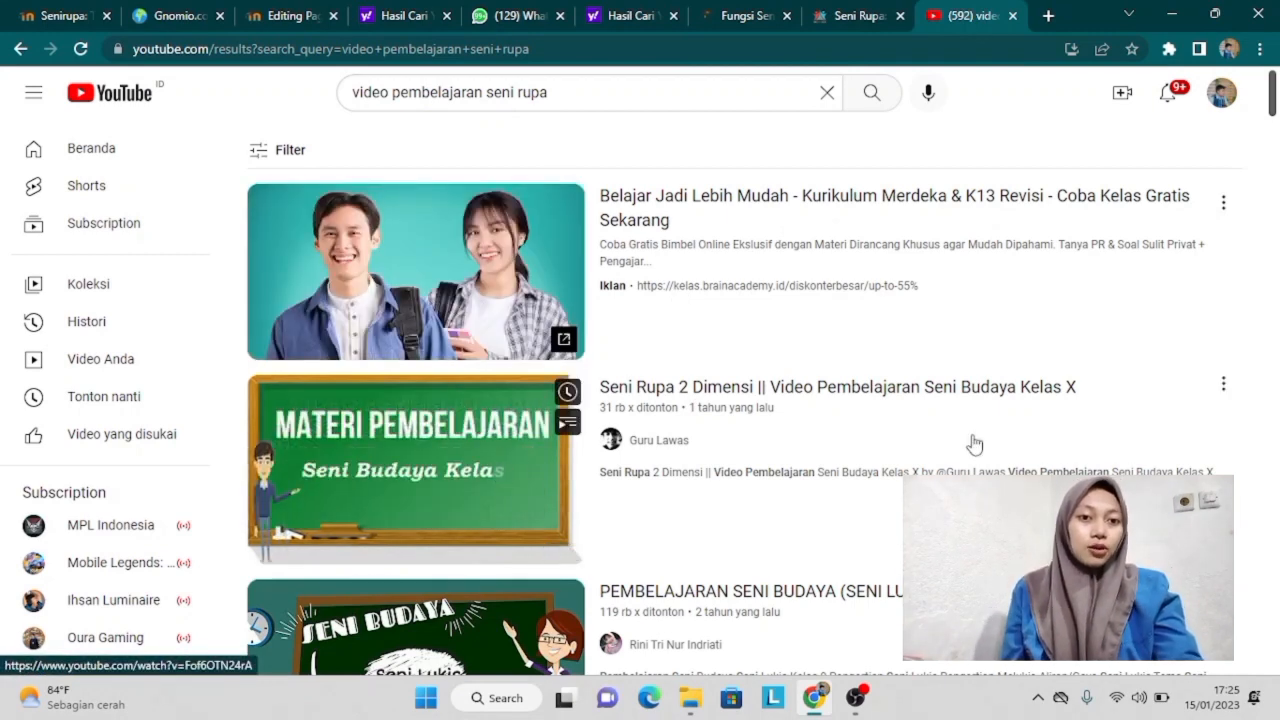
left_click(1223, 384)
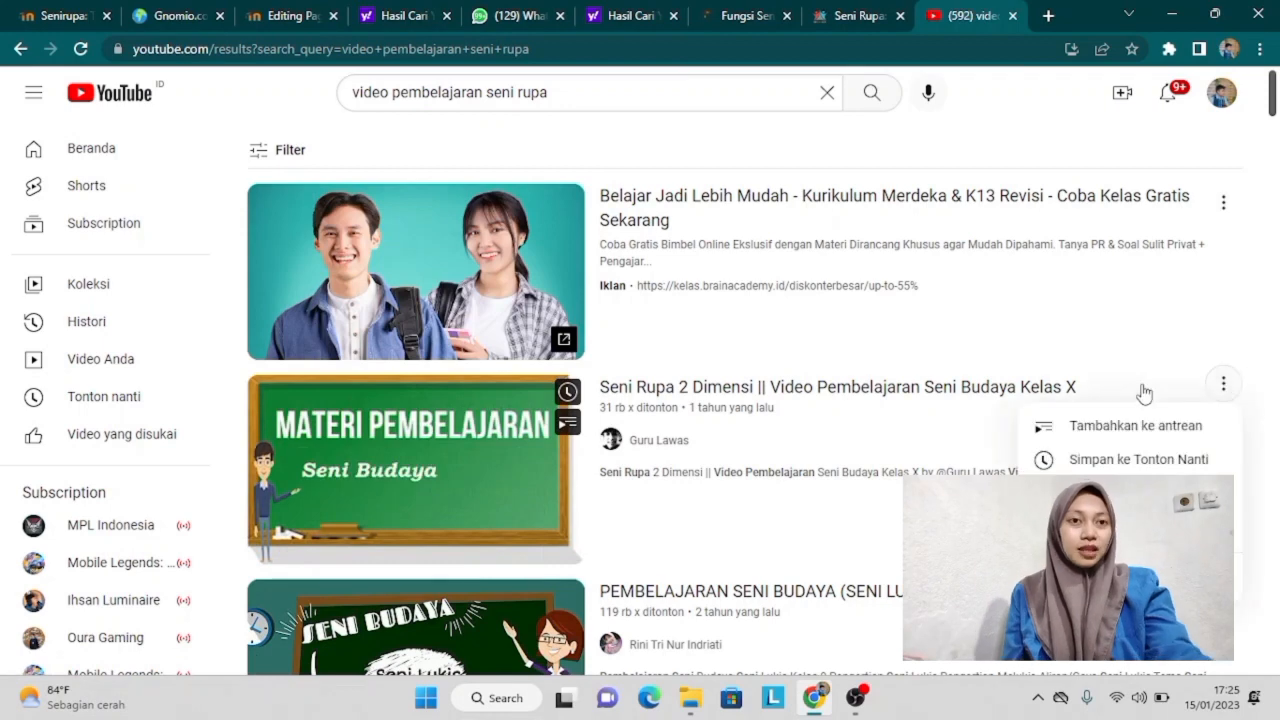
left_click(1100, 527)
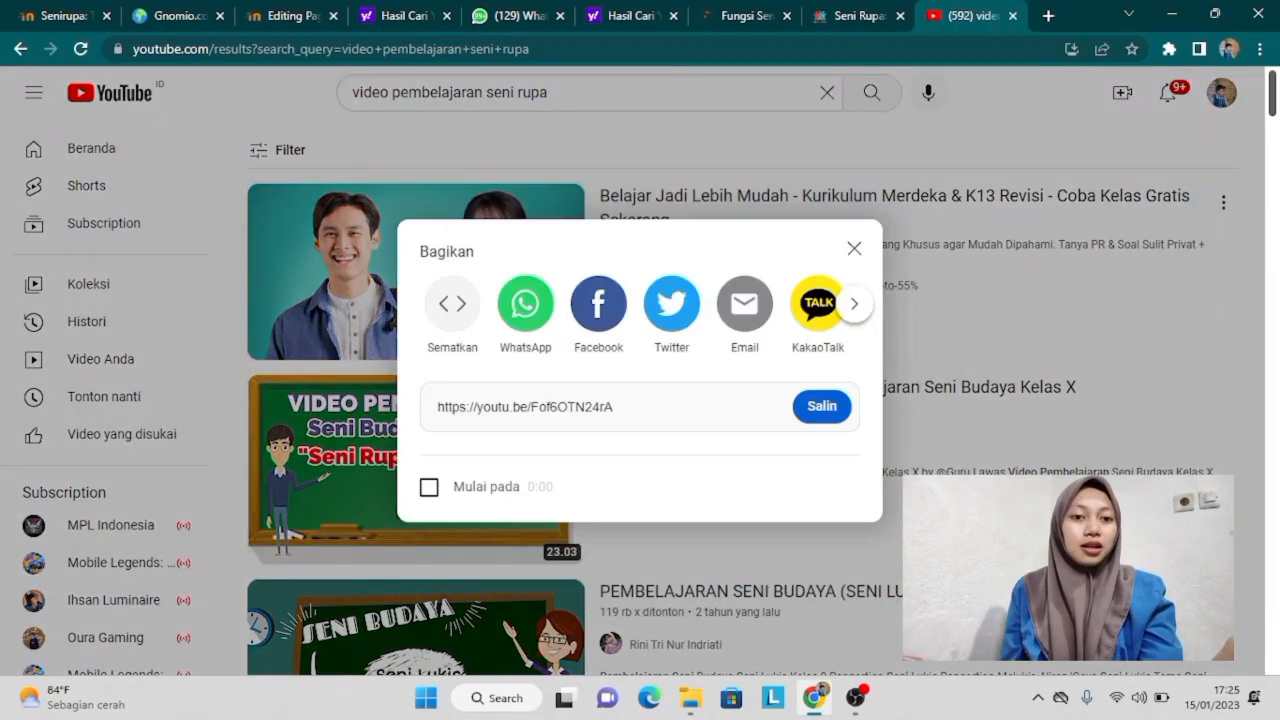
left_click(826, 412)
key("ctrl+c")
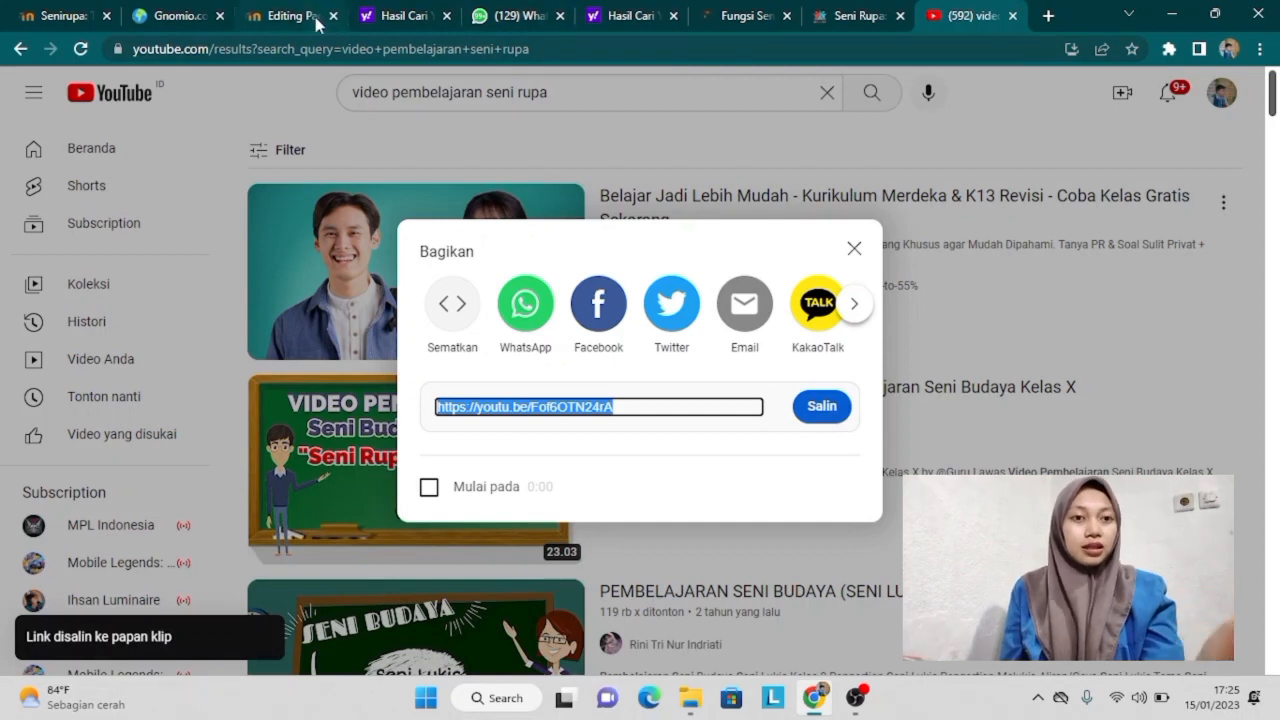
left_click(315, 18)
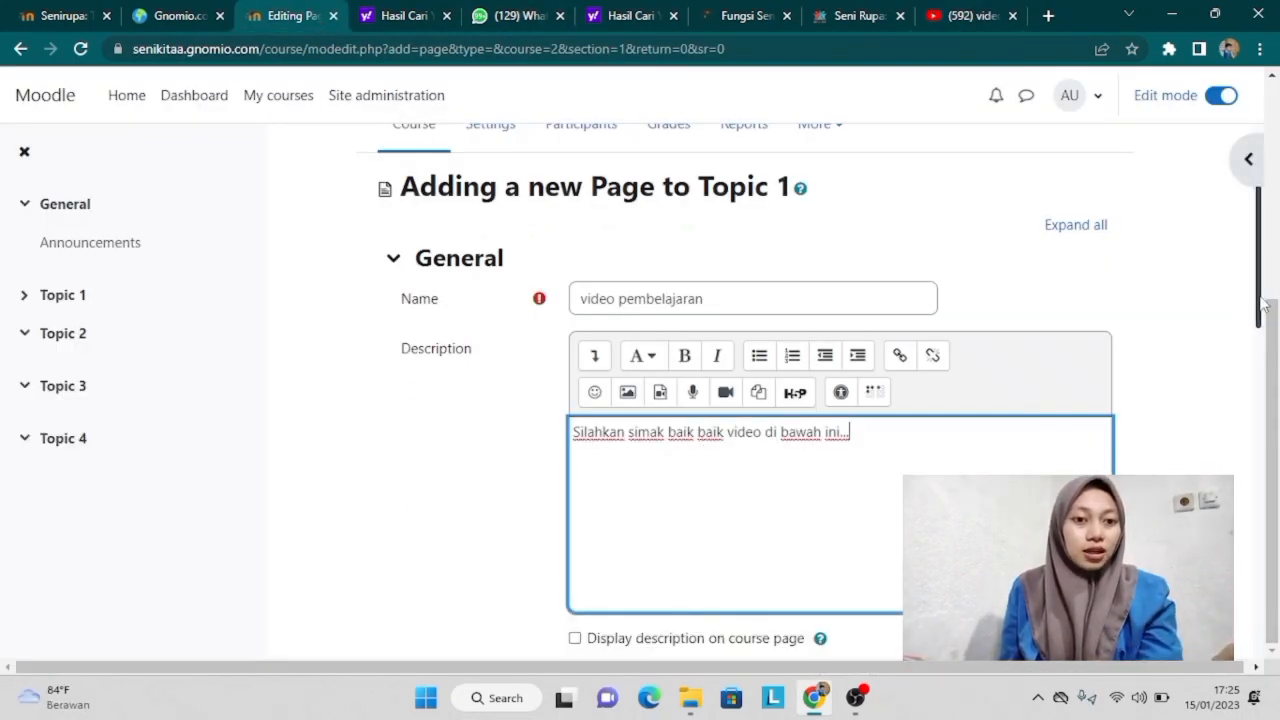
Step: Insert a link to the YouTube video with display text 'video seni rupa' into the page content
left_click_drag(1258, 305, 1258, 416)
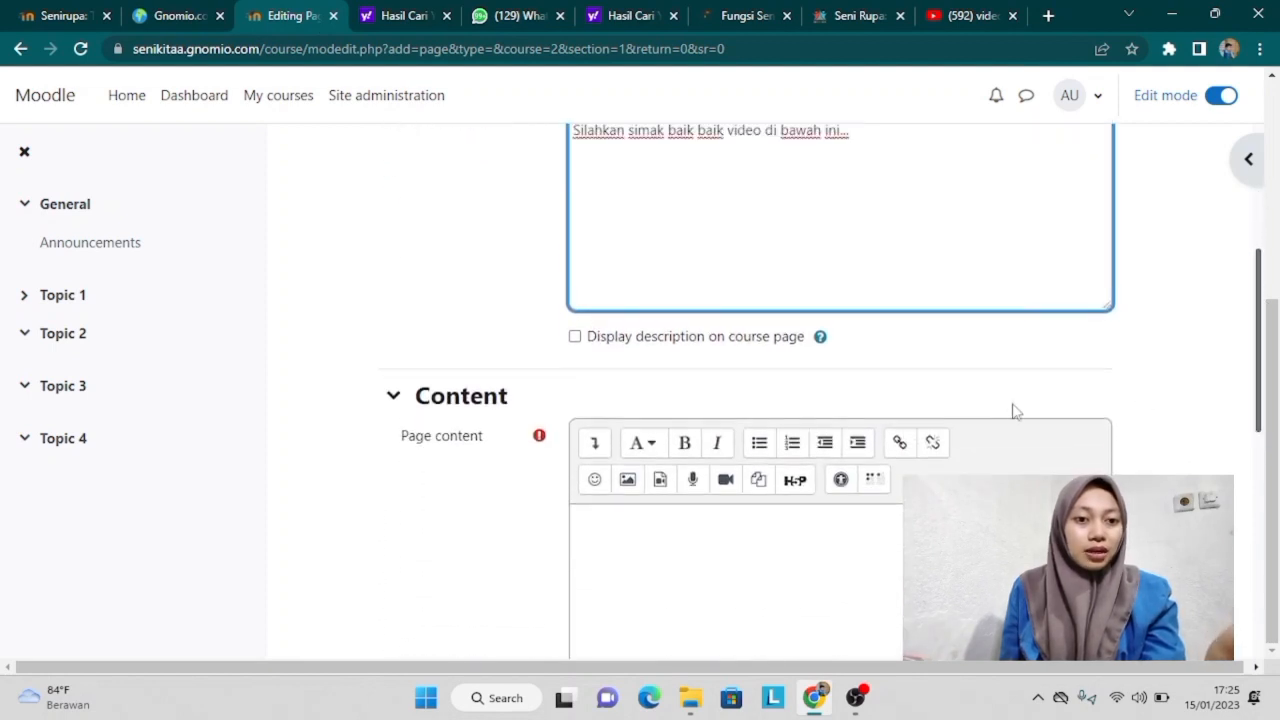
left_click(898, 445)
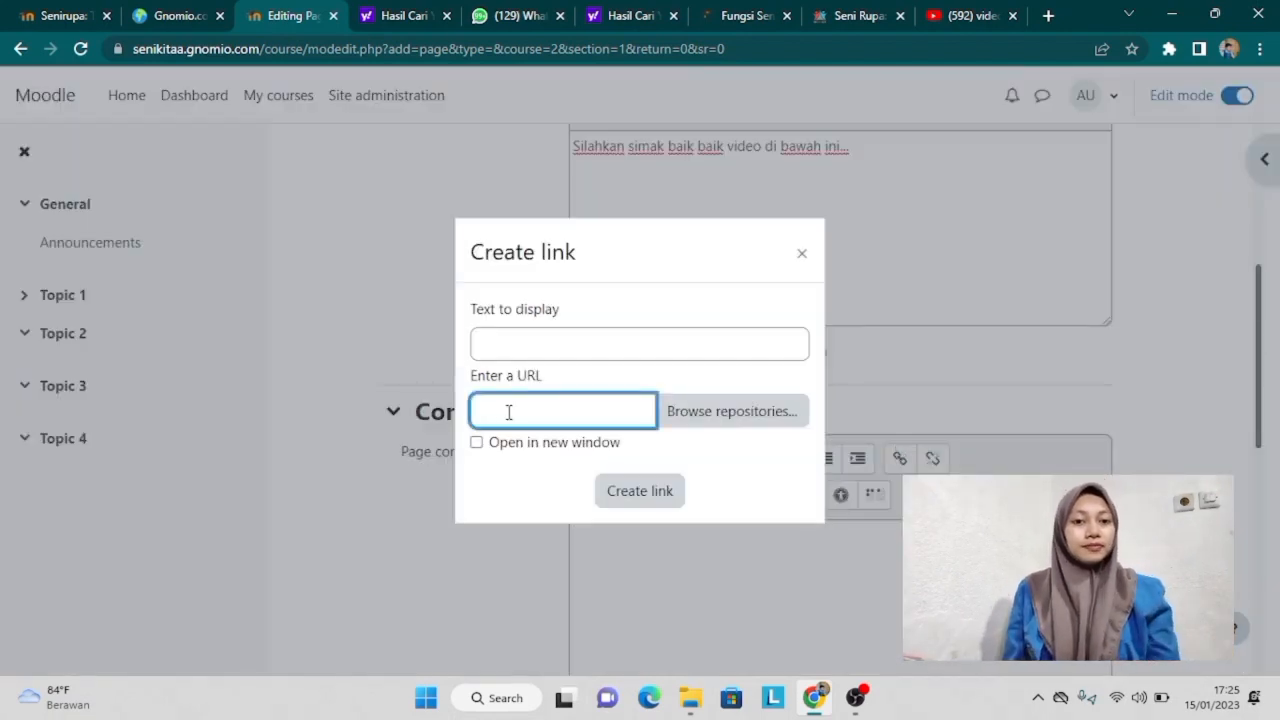
key("ctrl+v")
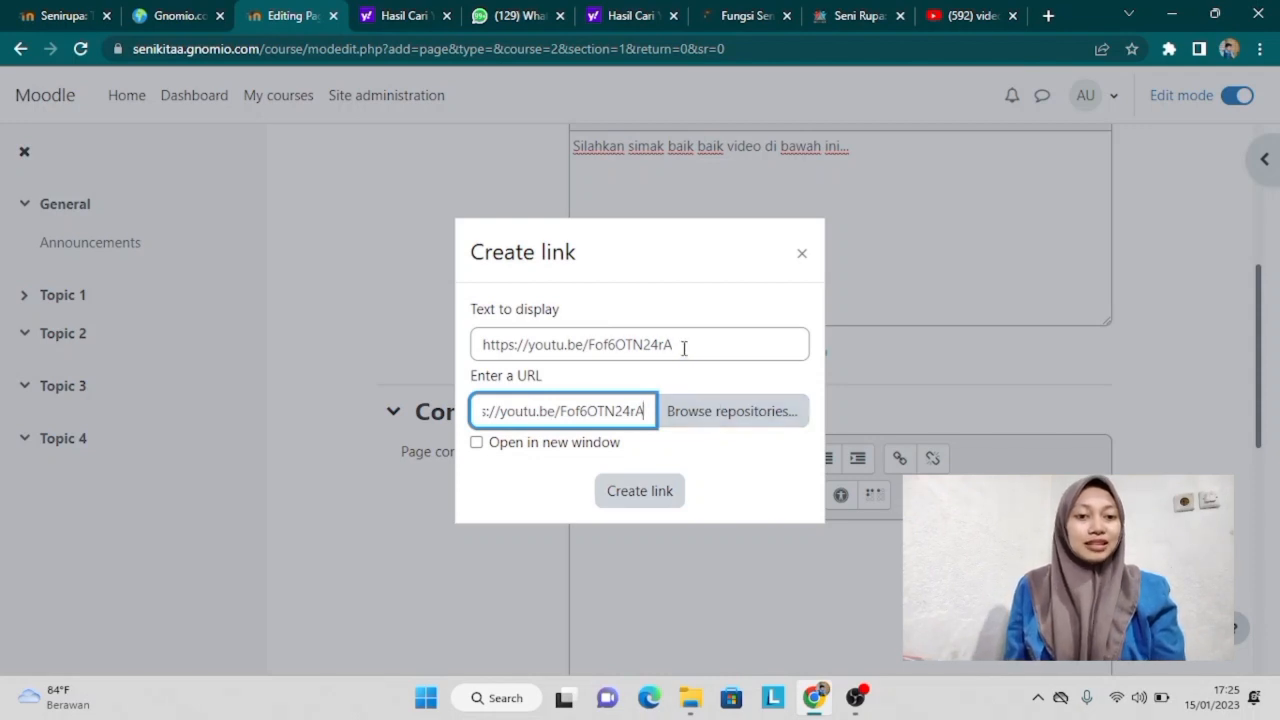
left_click_drag(684, 347, 384, 345)
key("BackSpace")
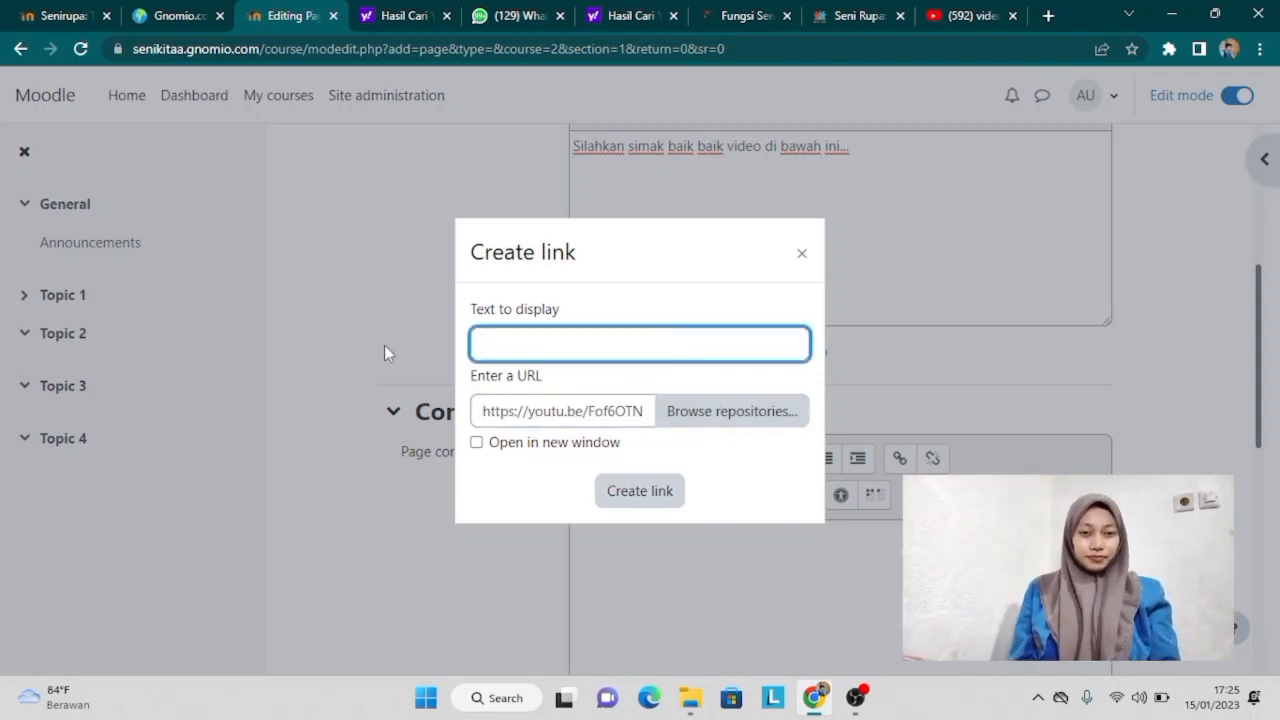
type("video seni rupa")
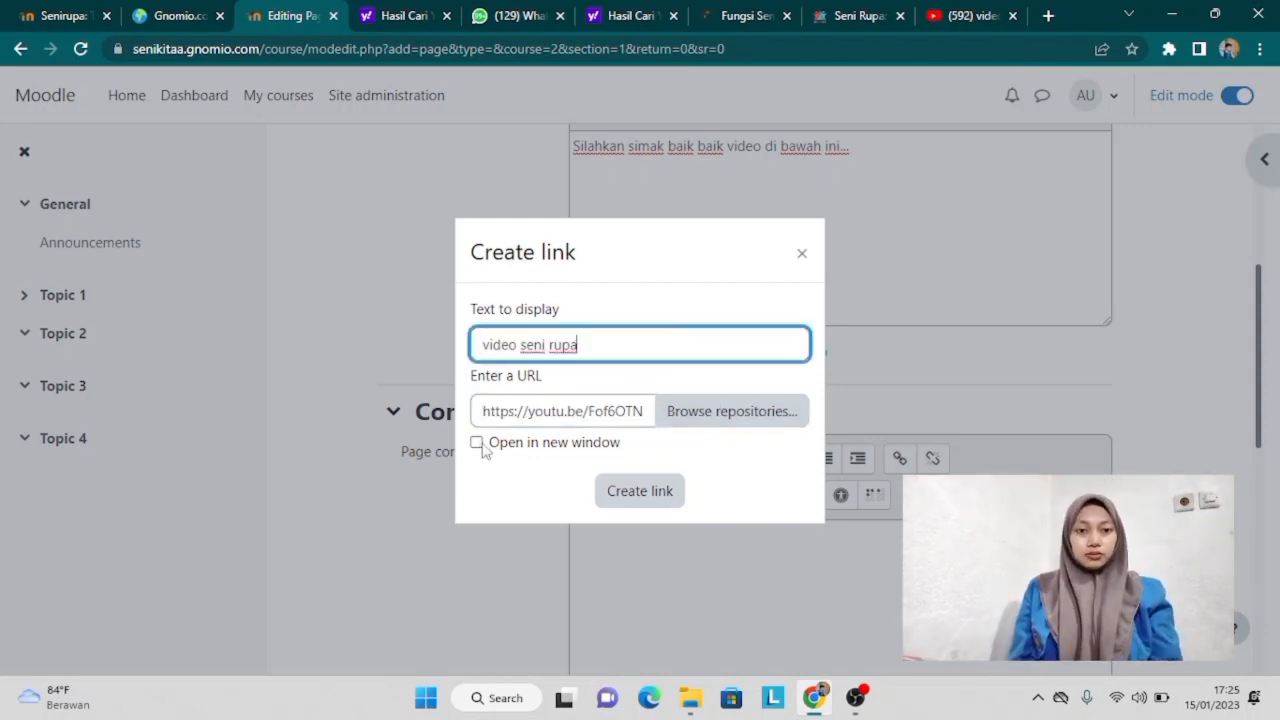
left_click(638, 490)
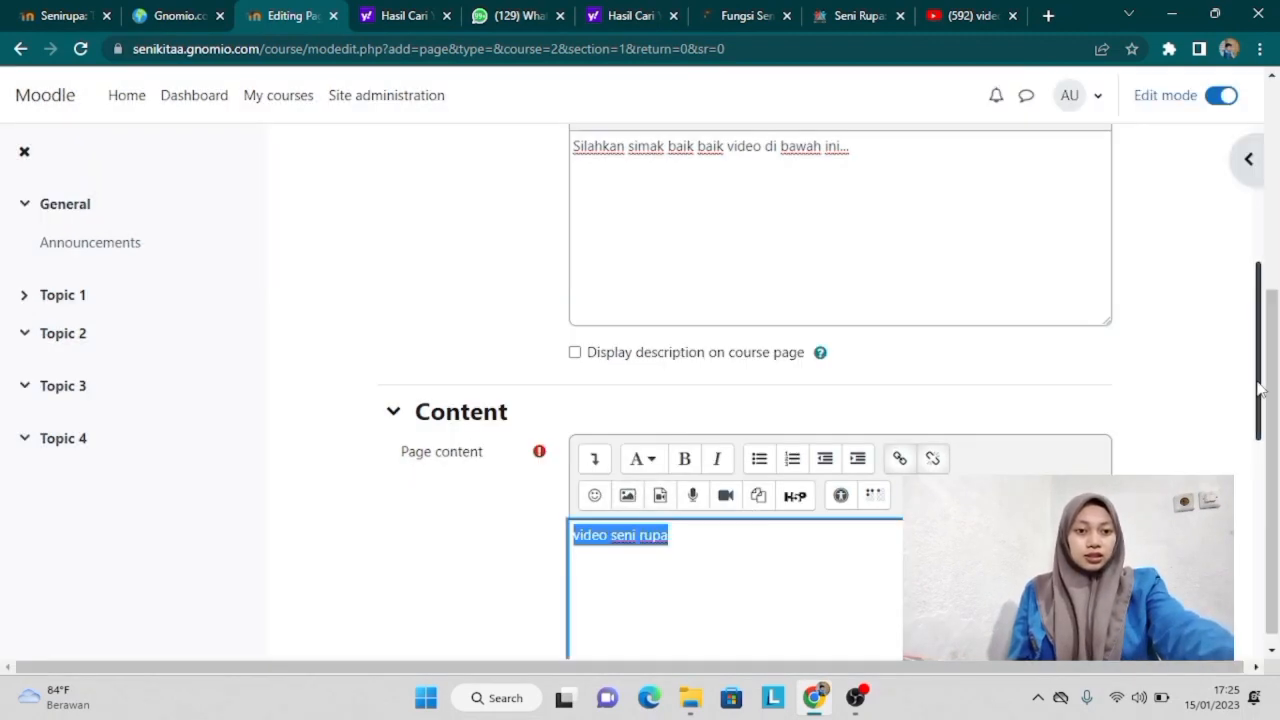
Step: Enable content change notification and save the video pembelajaran page
left_click_drag(1262, 390, 1238, 563)
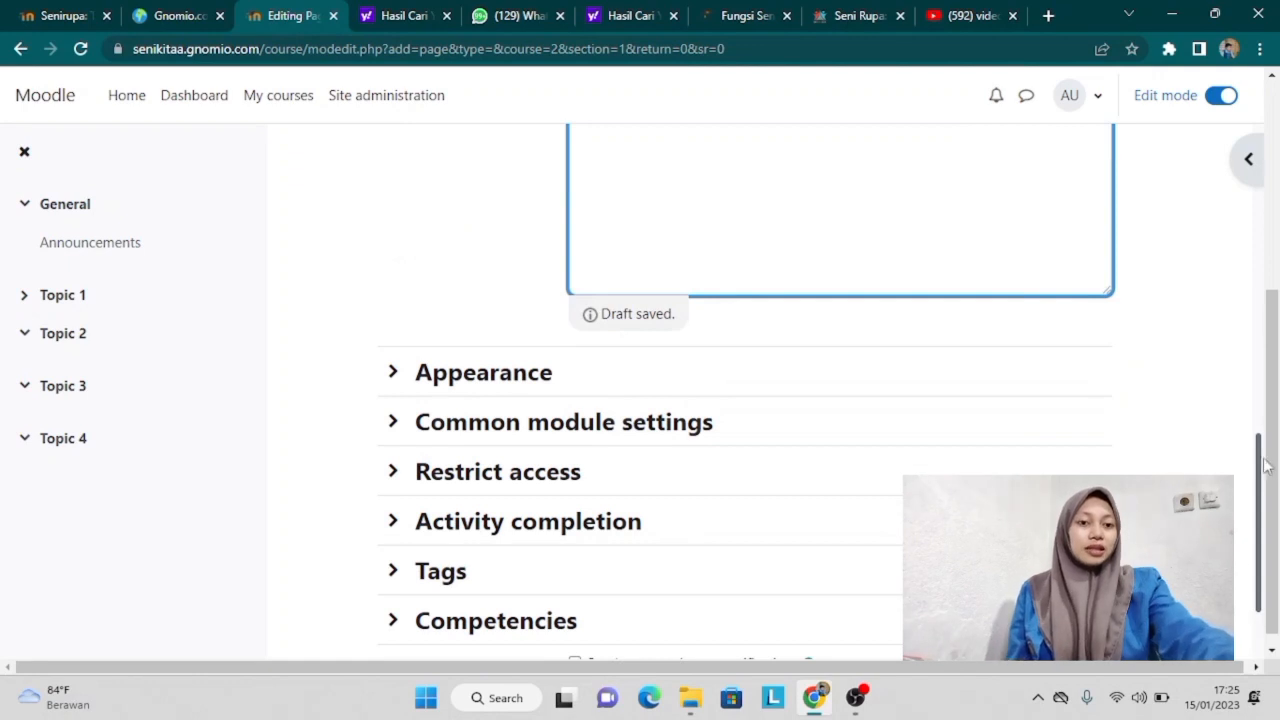
scroll(1260, 515, "down", 2)
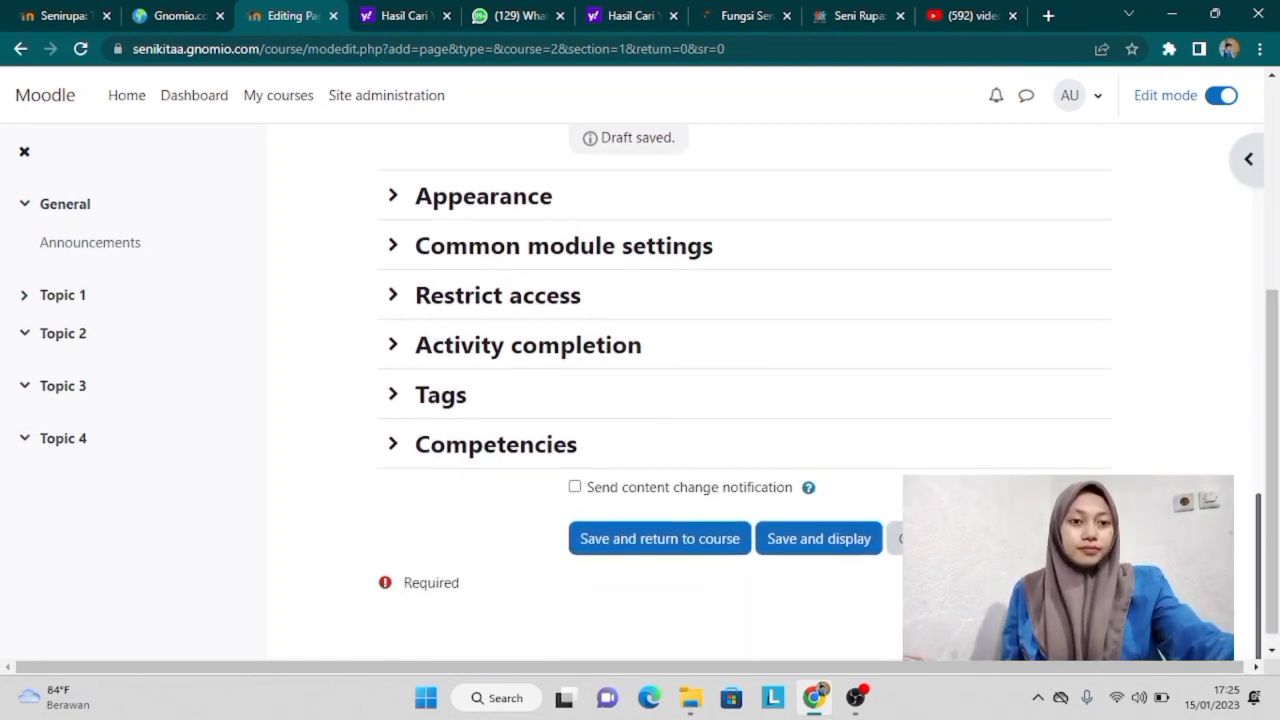
left_click(576, 472)
left_click(806, 526)
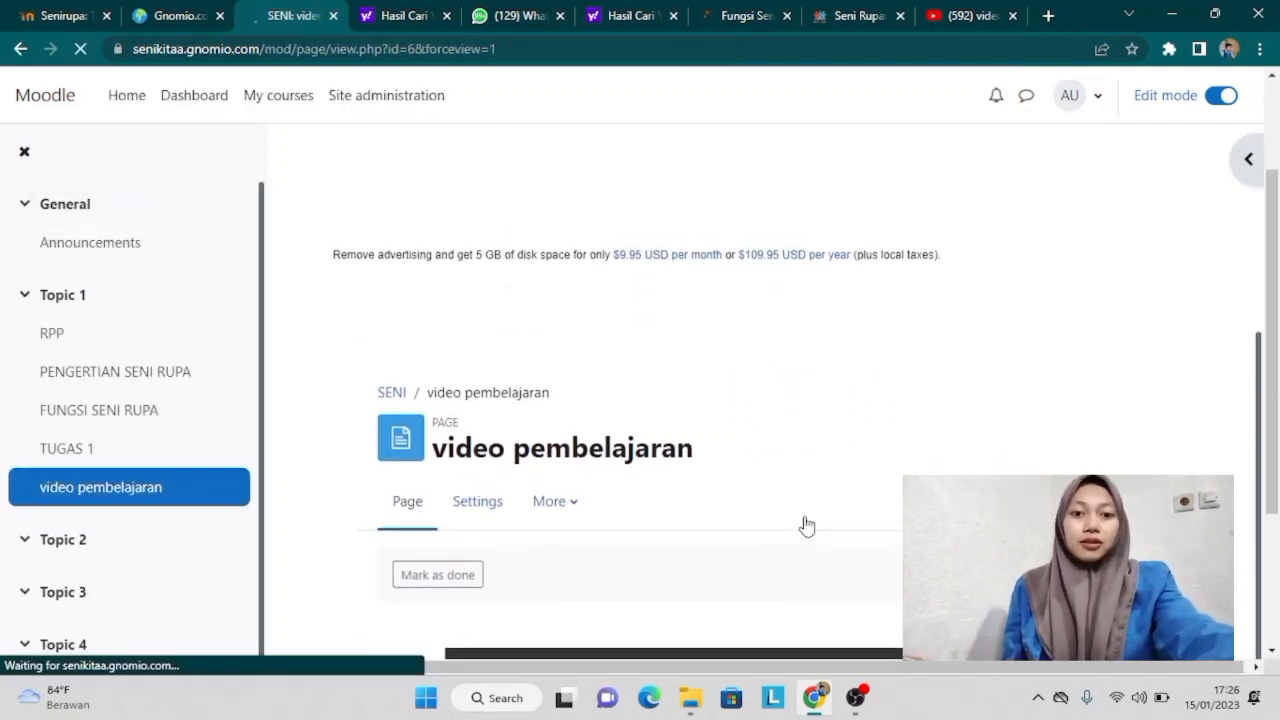
Step: Play the Seni Rupa 2 Dimensi video, skip to about five minutes, pause, then move video pembelajaran above TUGAS 1
scroll(806, 526, "down", 2)
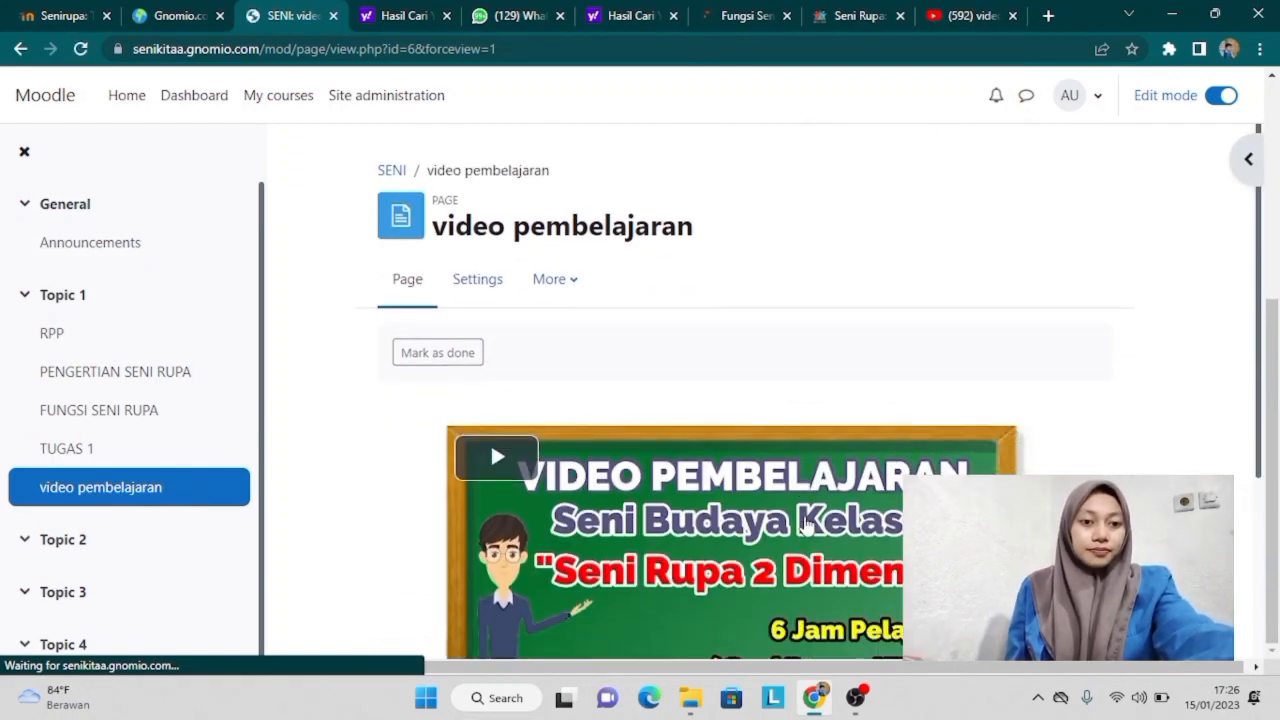
scroll(628, 428, "down", 2)
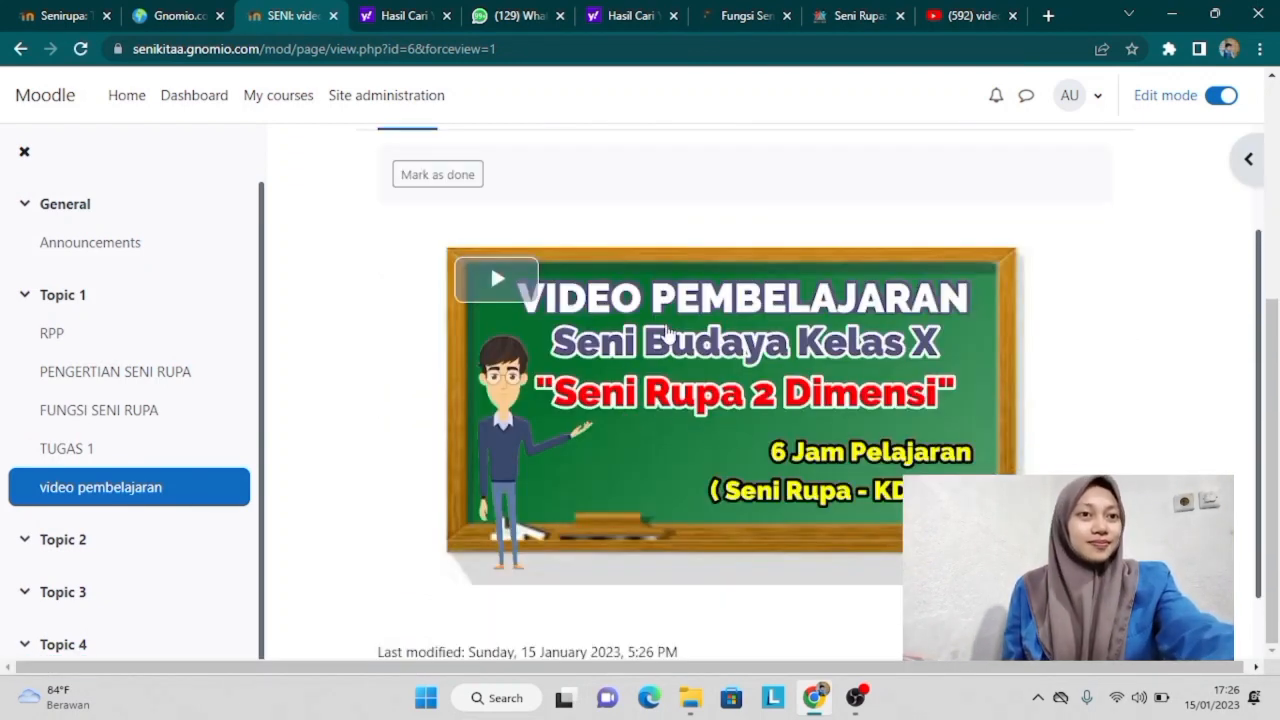
left_click(668, 333)
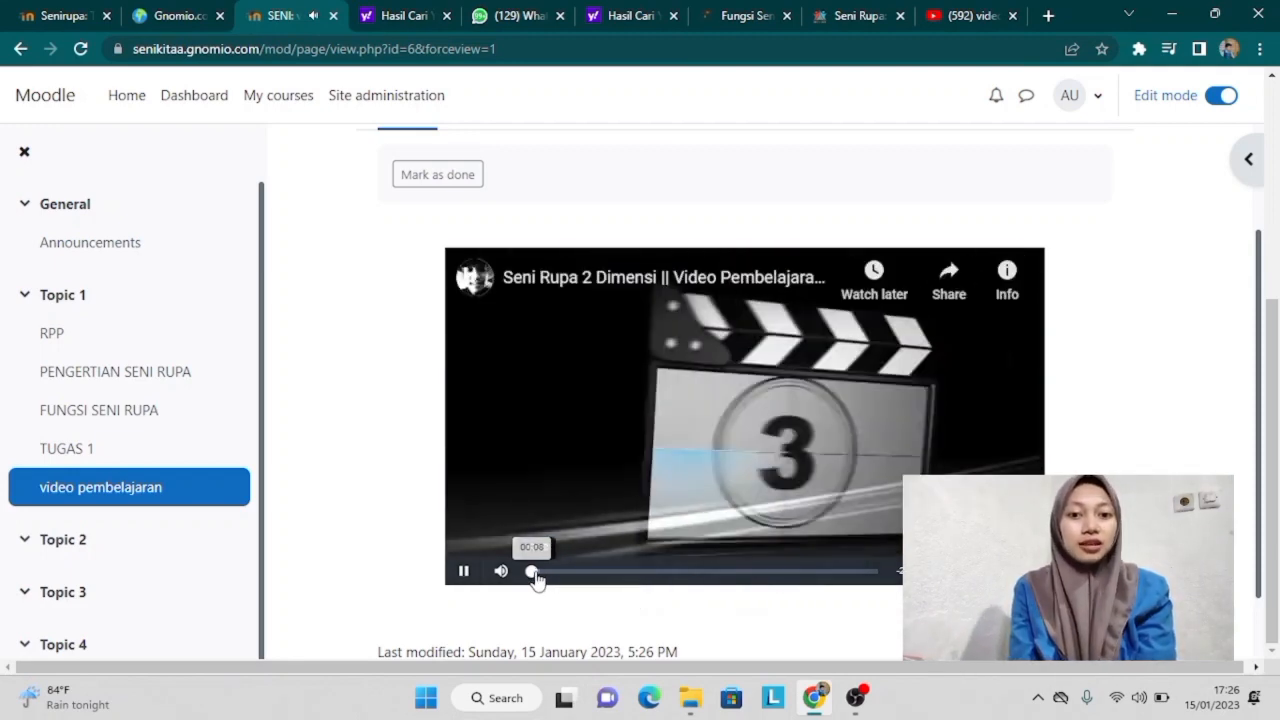
left_click_drag(537, 580, 617, 580)
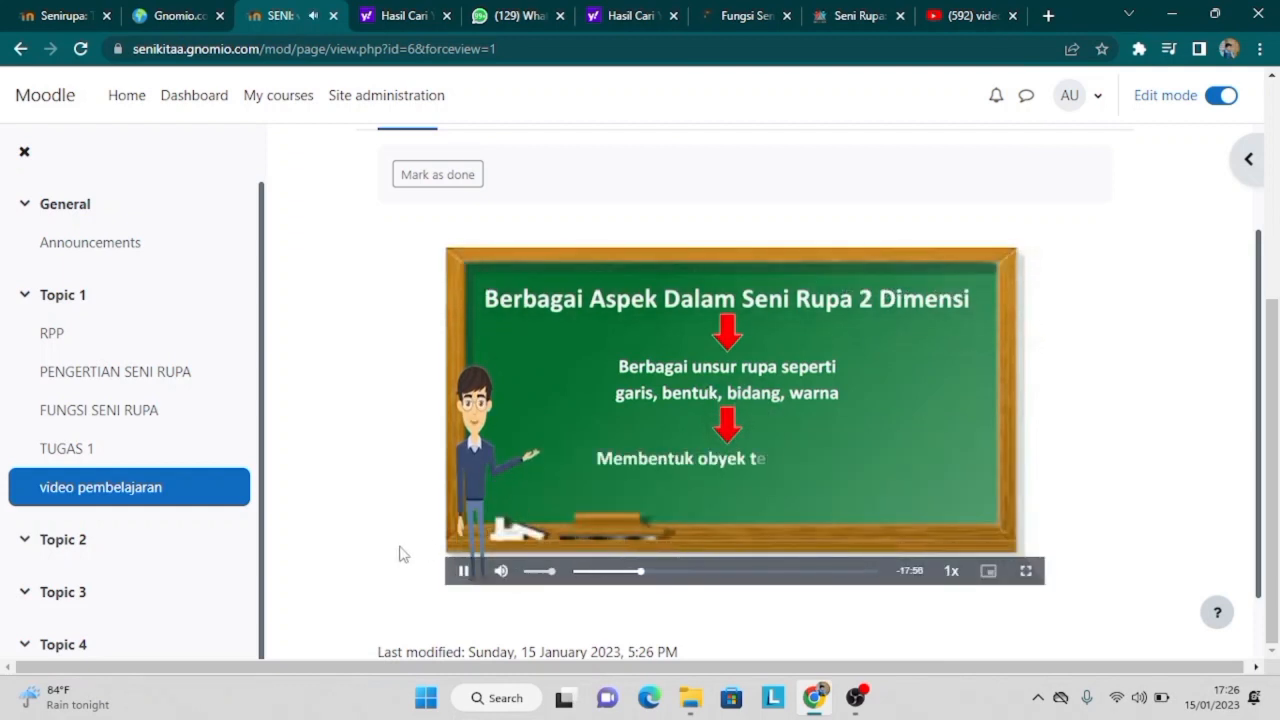
left_click(464, 571)
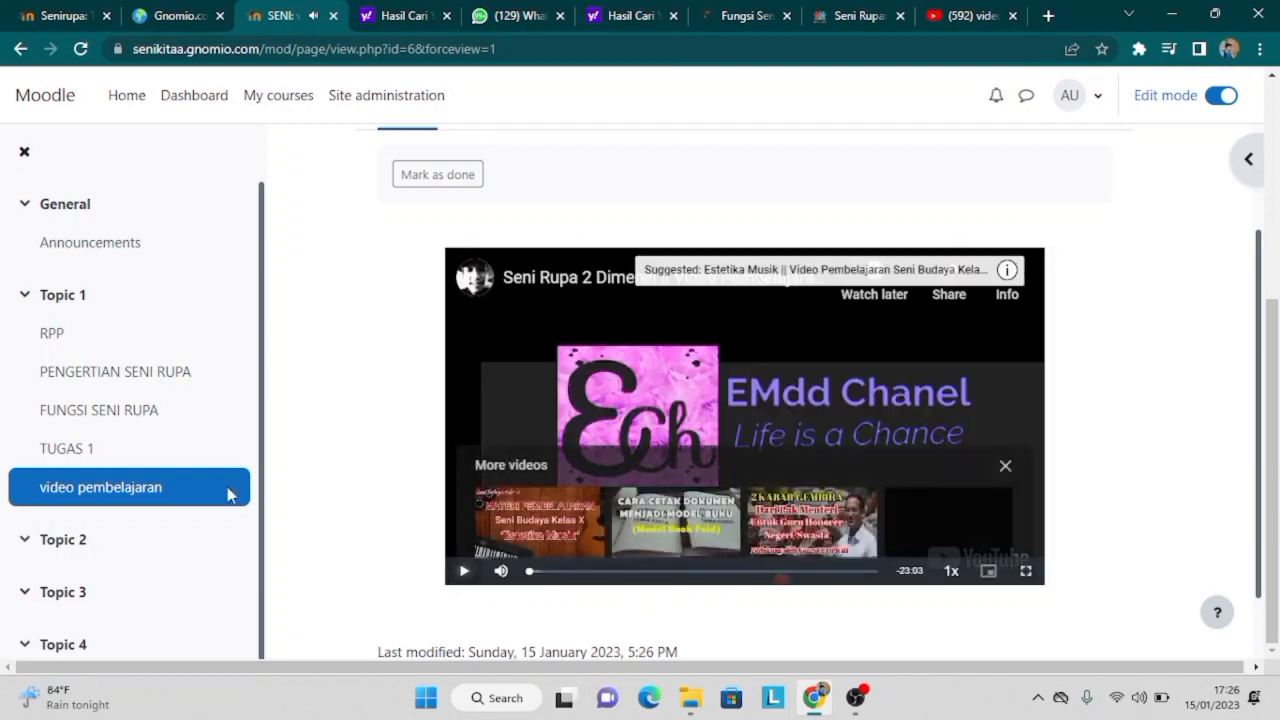
left_click_drag(181, 490, 181, 455)
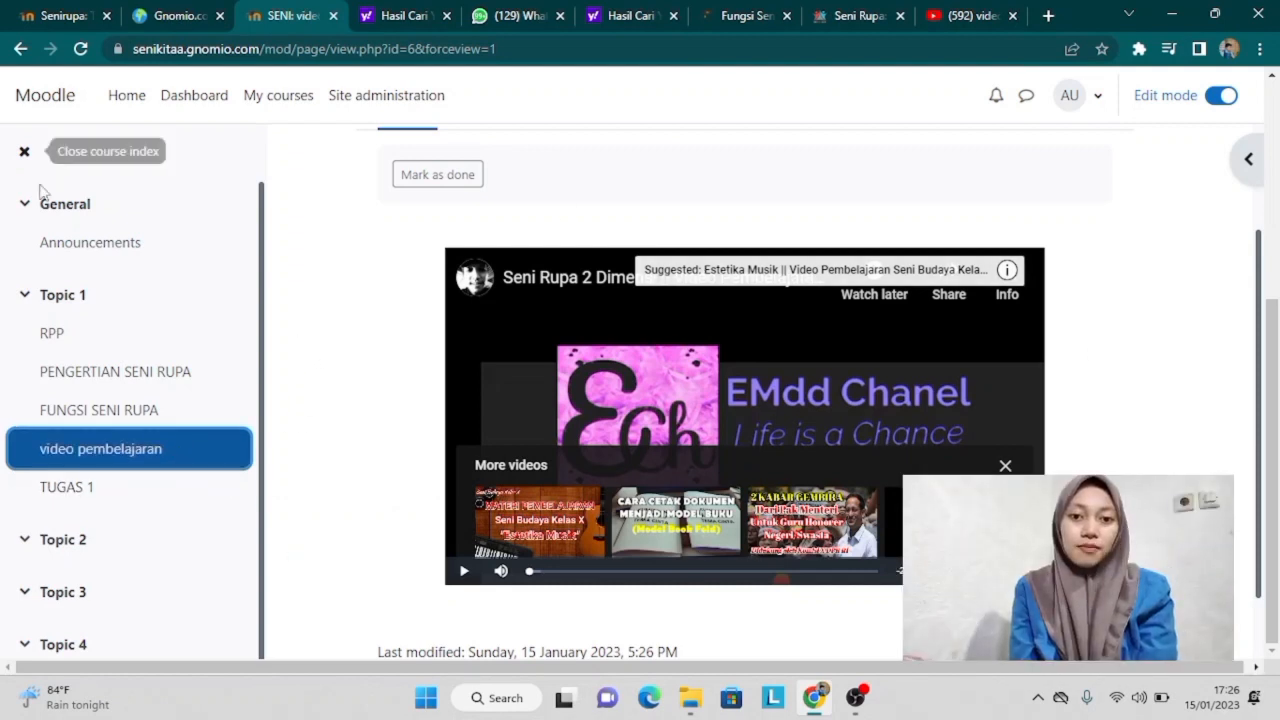
Step: Rename the Topic 1 section heading on the SENI RUPA course page to 'PERTEMUAN 1'
left_click(36, 293)
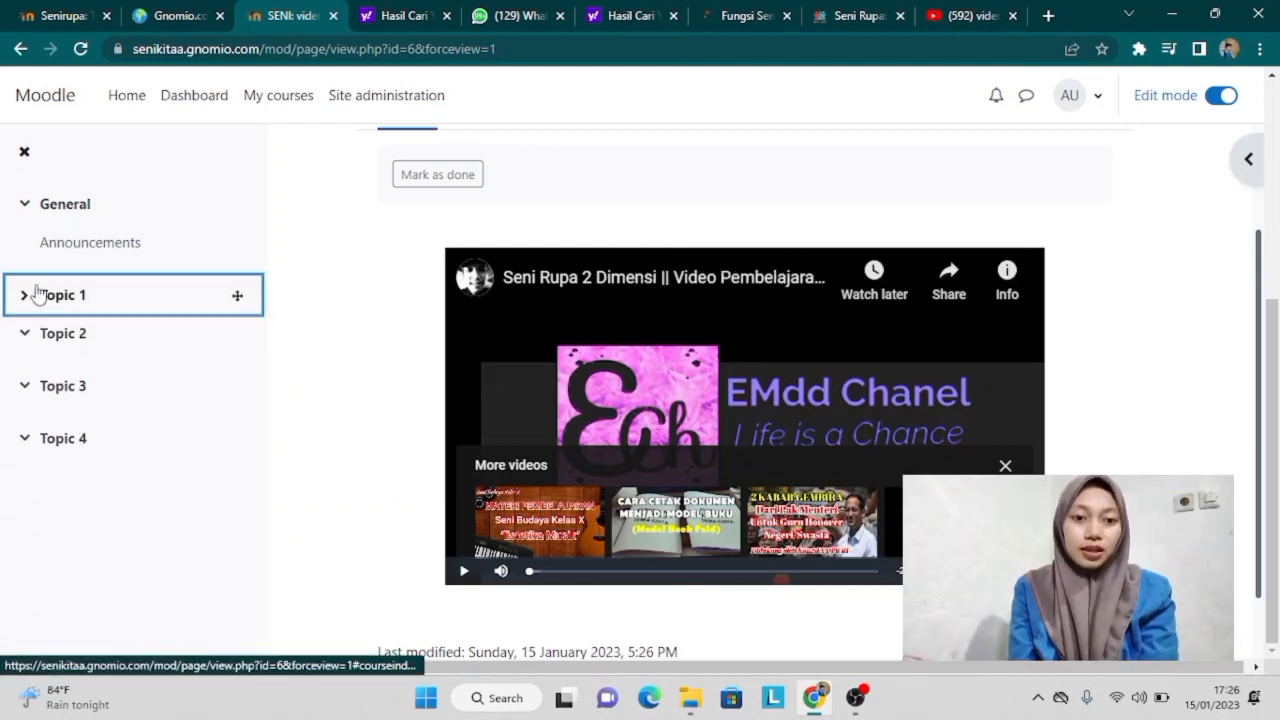
left_click(175, 295)
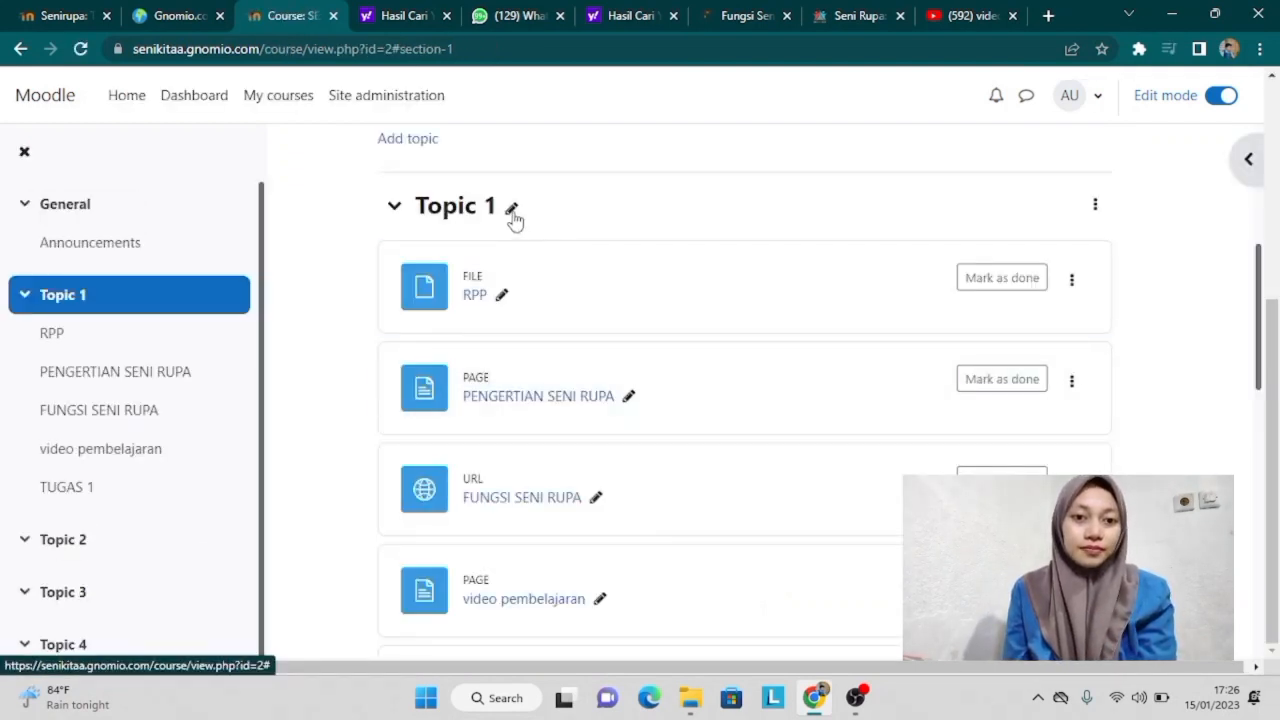
left_click(512, 208)
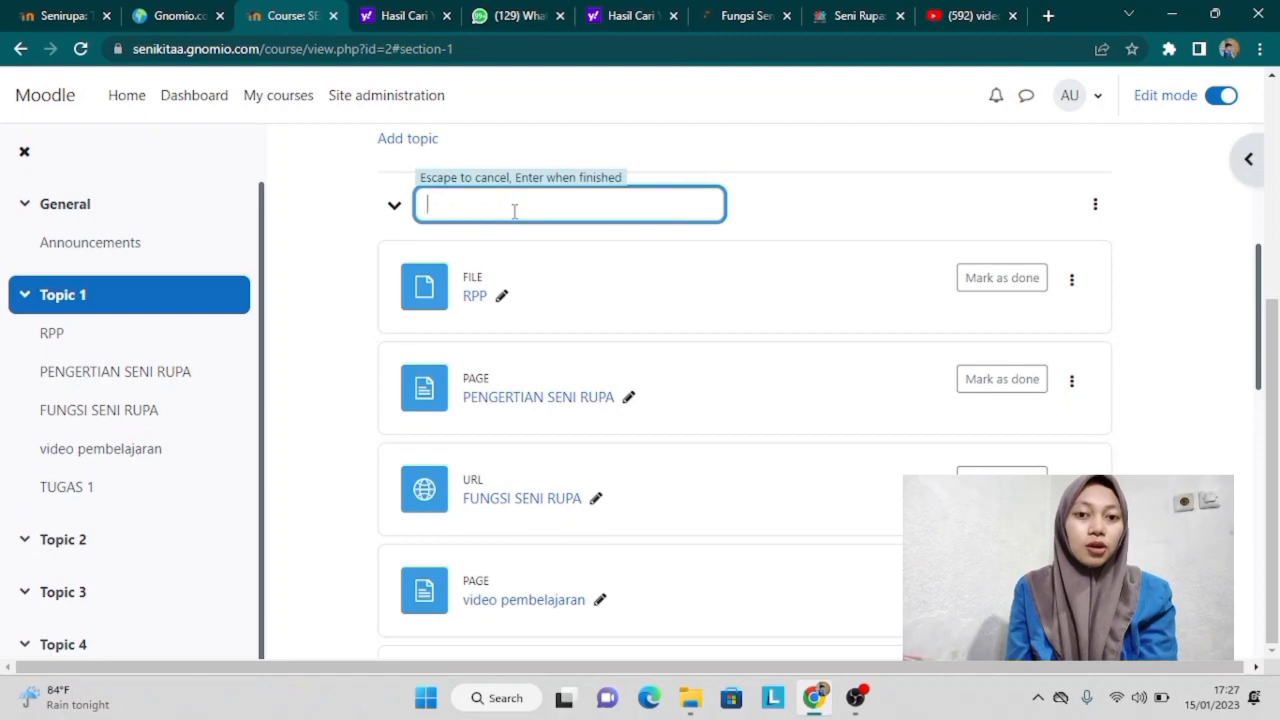
key("Caps_Lock")
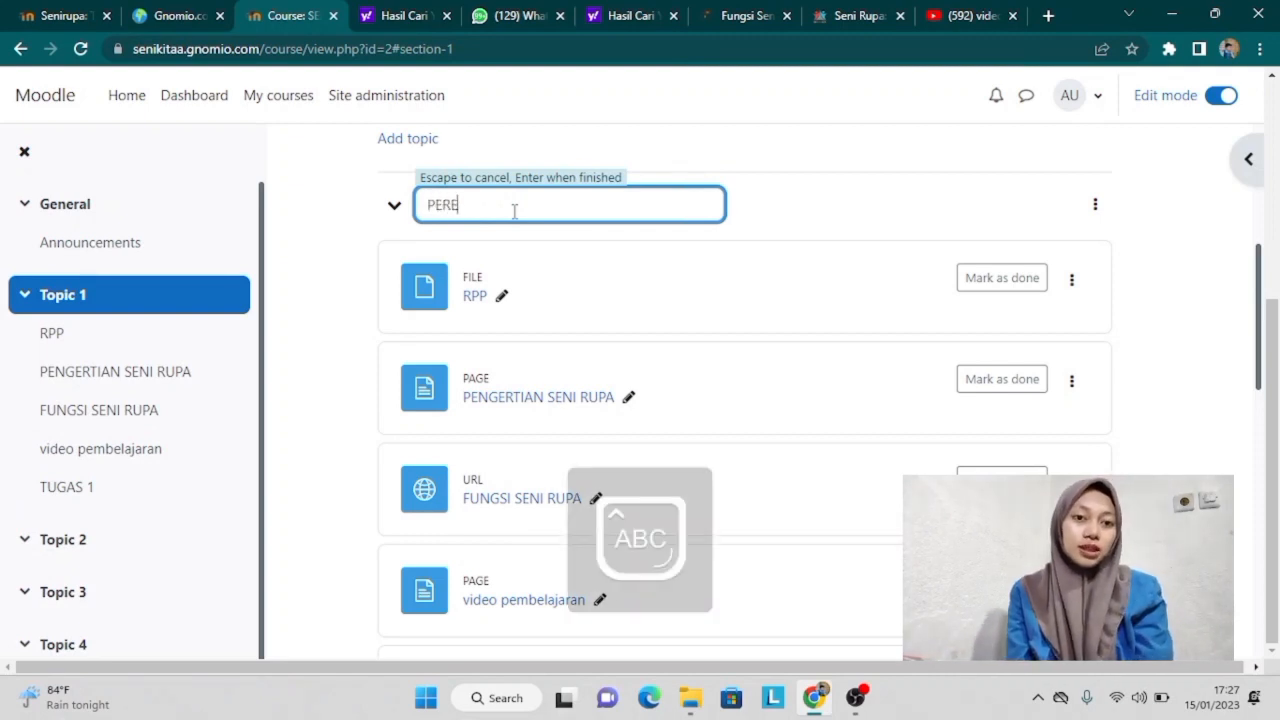
type("PERTEMUAN ")
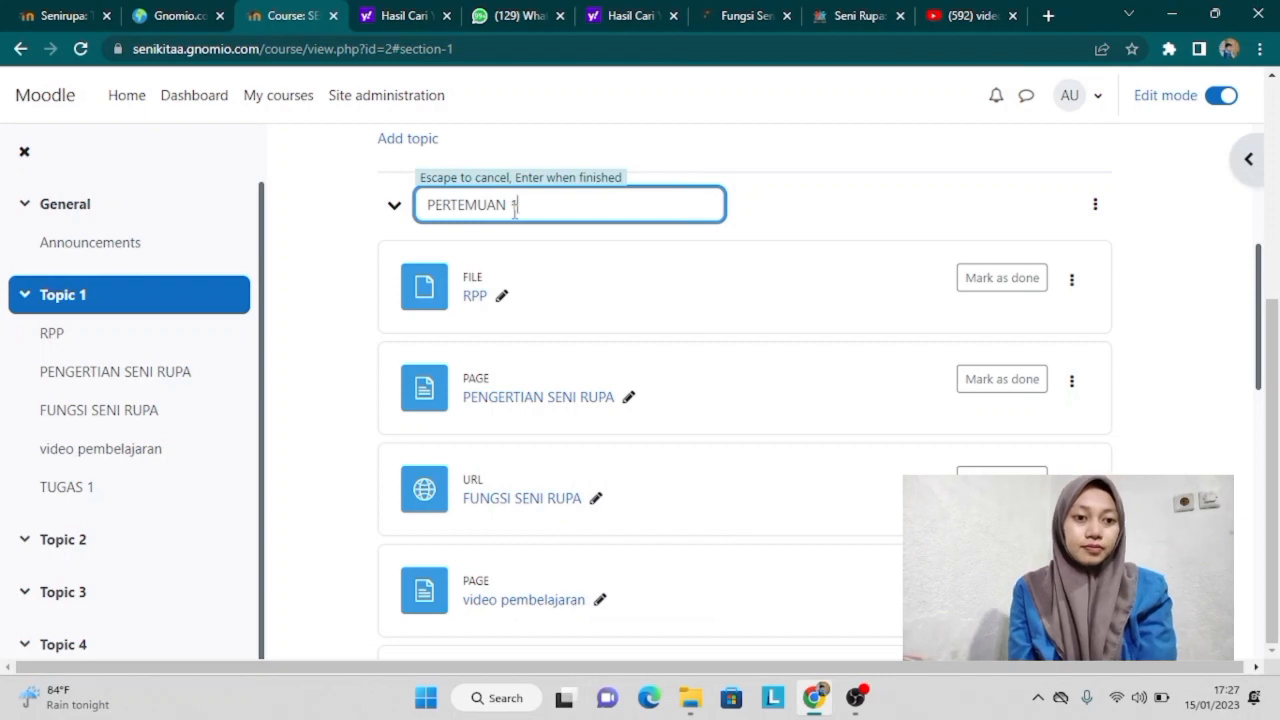
type("1")
key("Return")
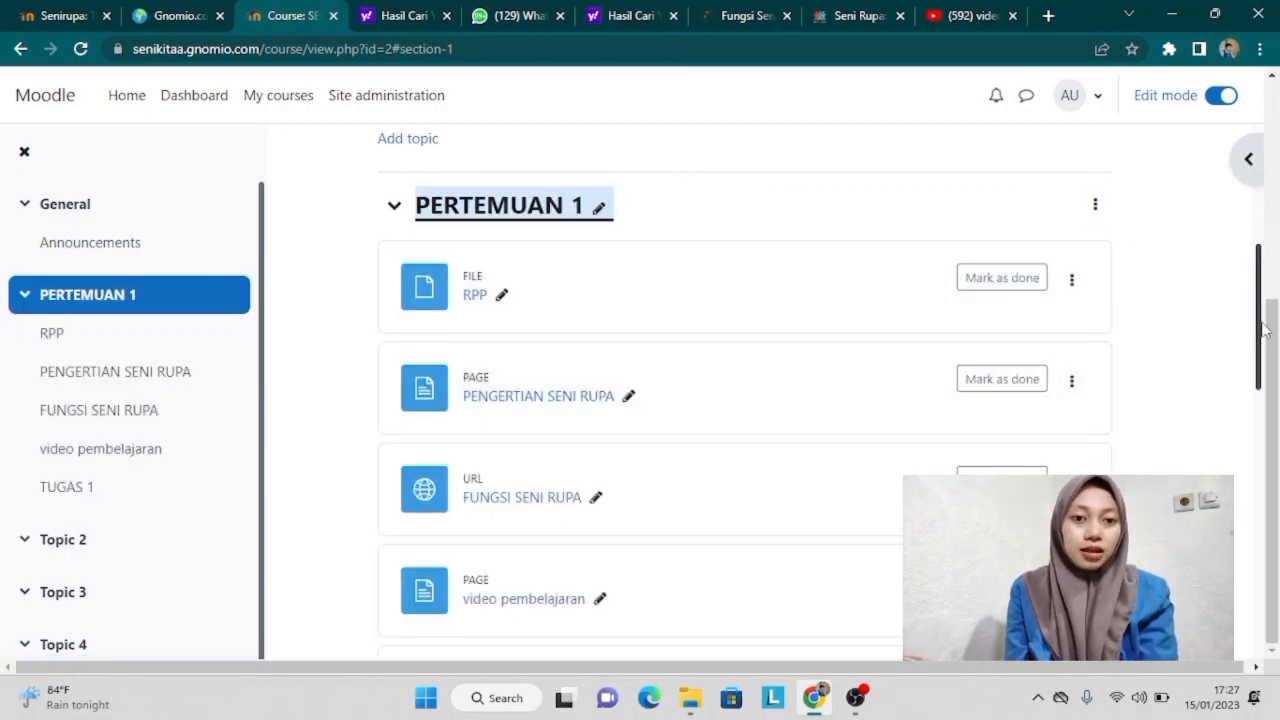
left_click_drag(1263, 355, 1229, 466)
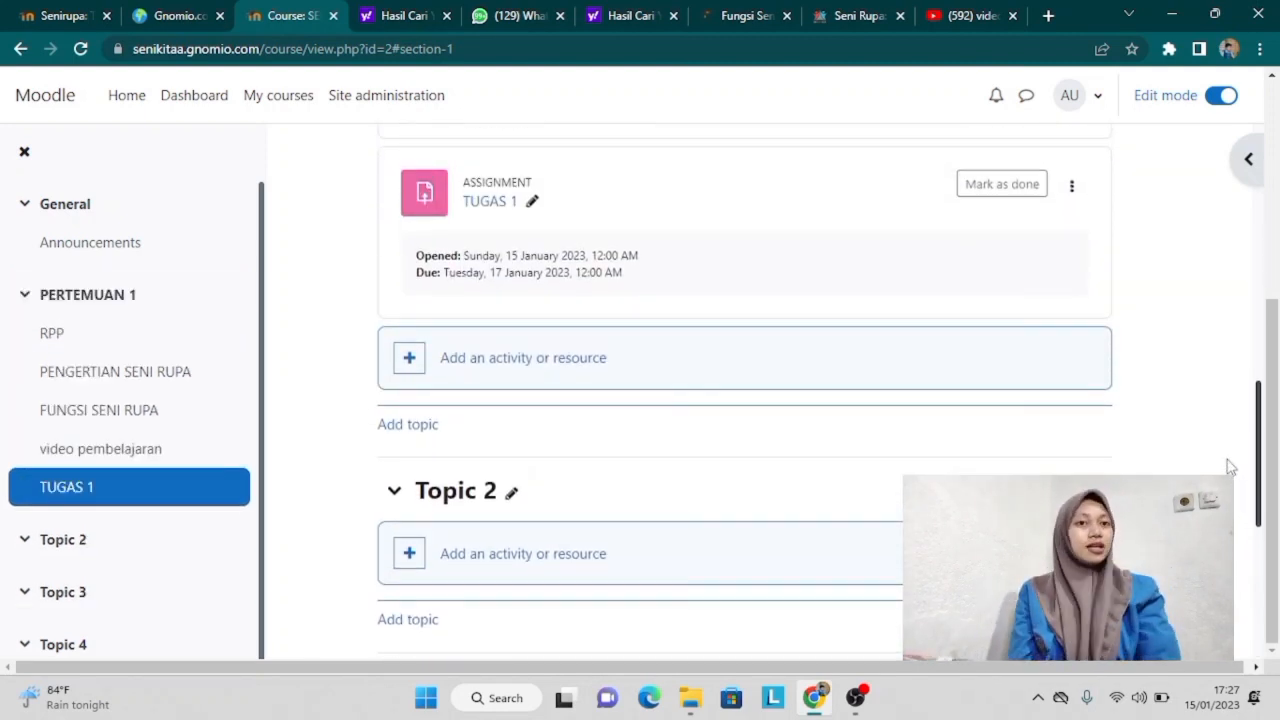
Step: Add a new Quiz activity to the PERTEMUAN 1 section
left_click(412, 378)
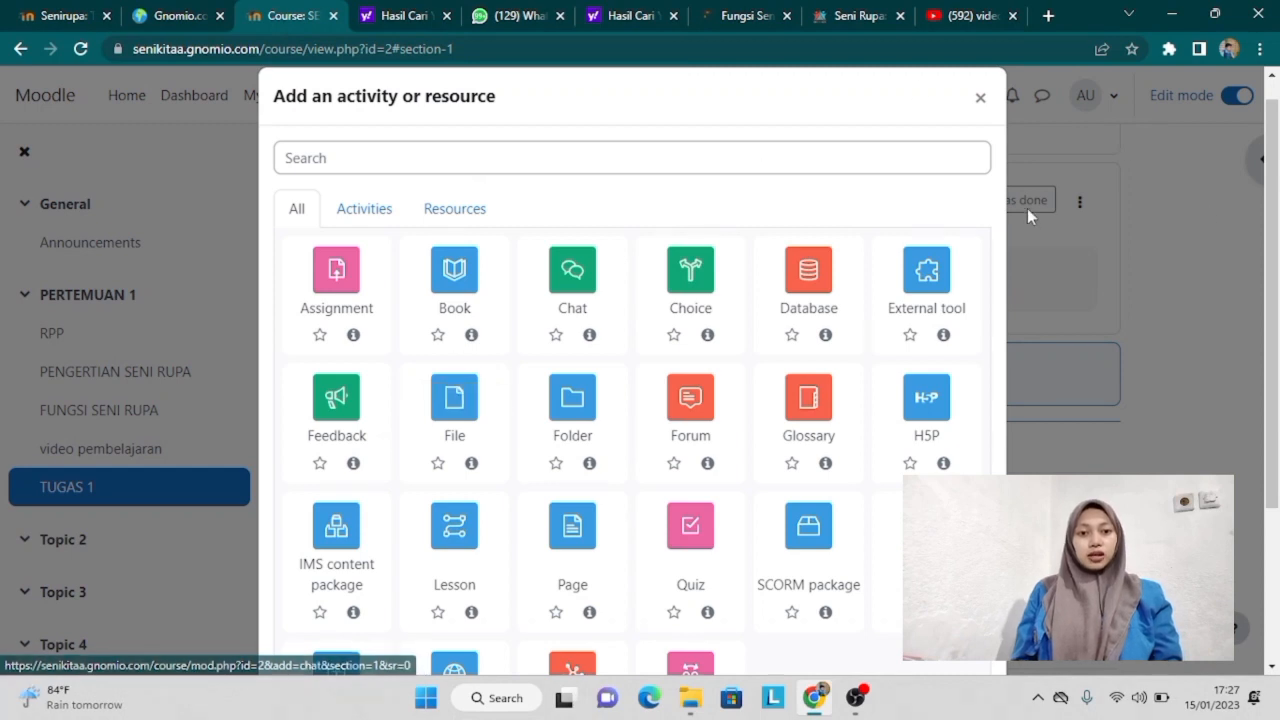
left_click_drag(1275, 316, 1275, 468)
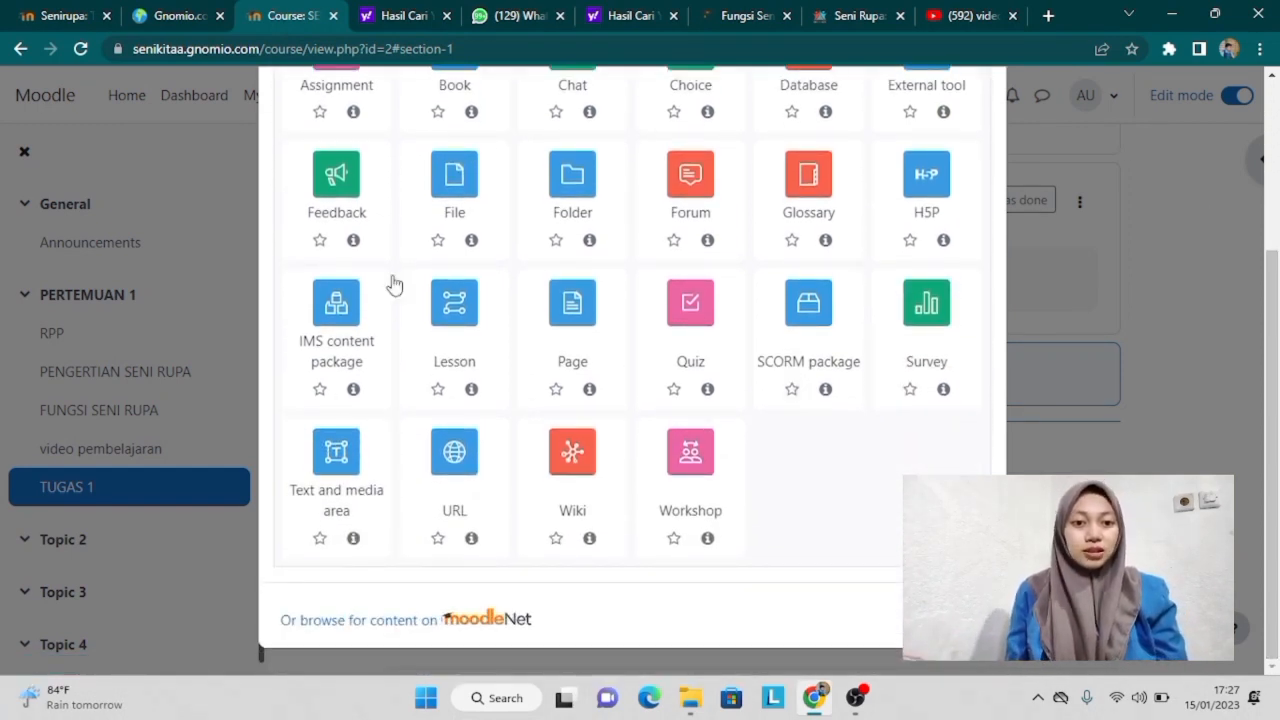
left_click(700, 313)
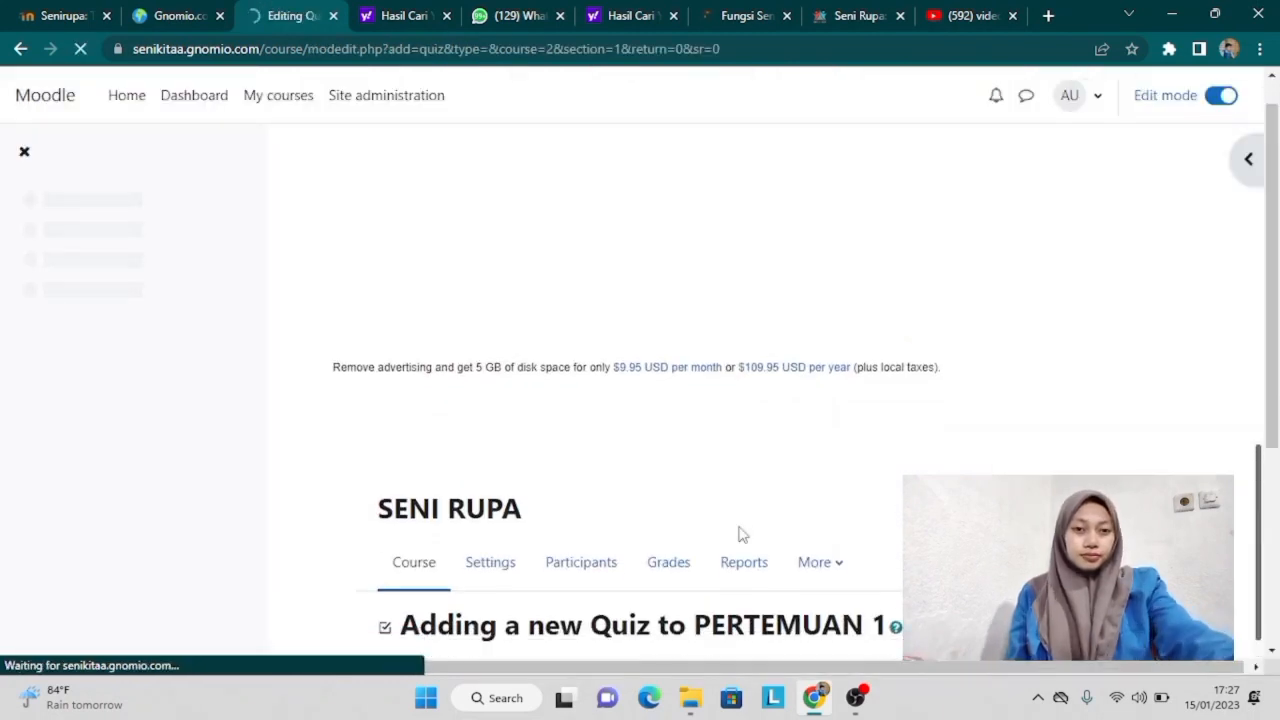
Step: Name the quiz QUIZ with the description 'Silahkan kerjakan', displayed on the course page
left_click(718, 255)
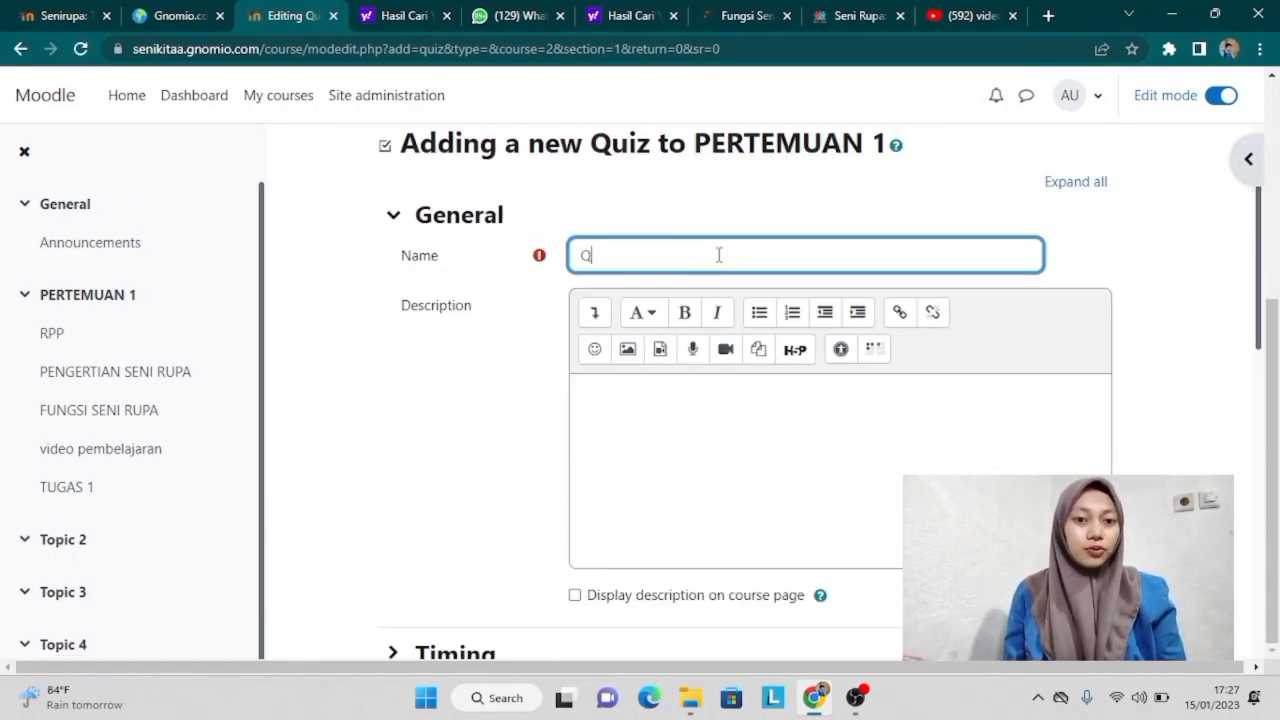
left_click(681, 412)
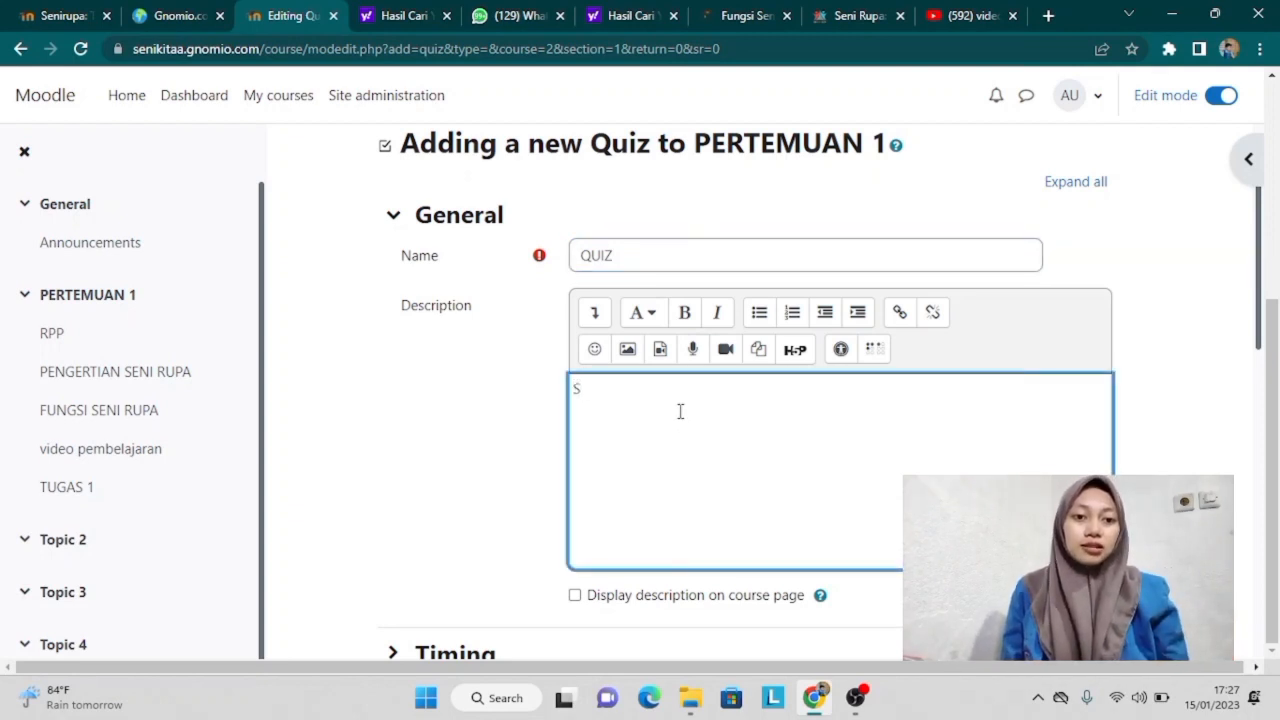
key("Caps_Lock")
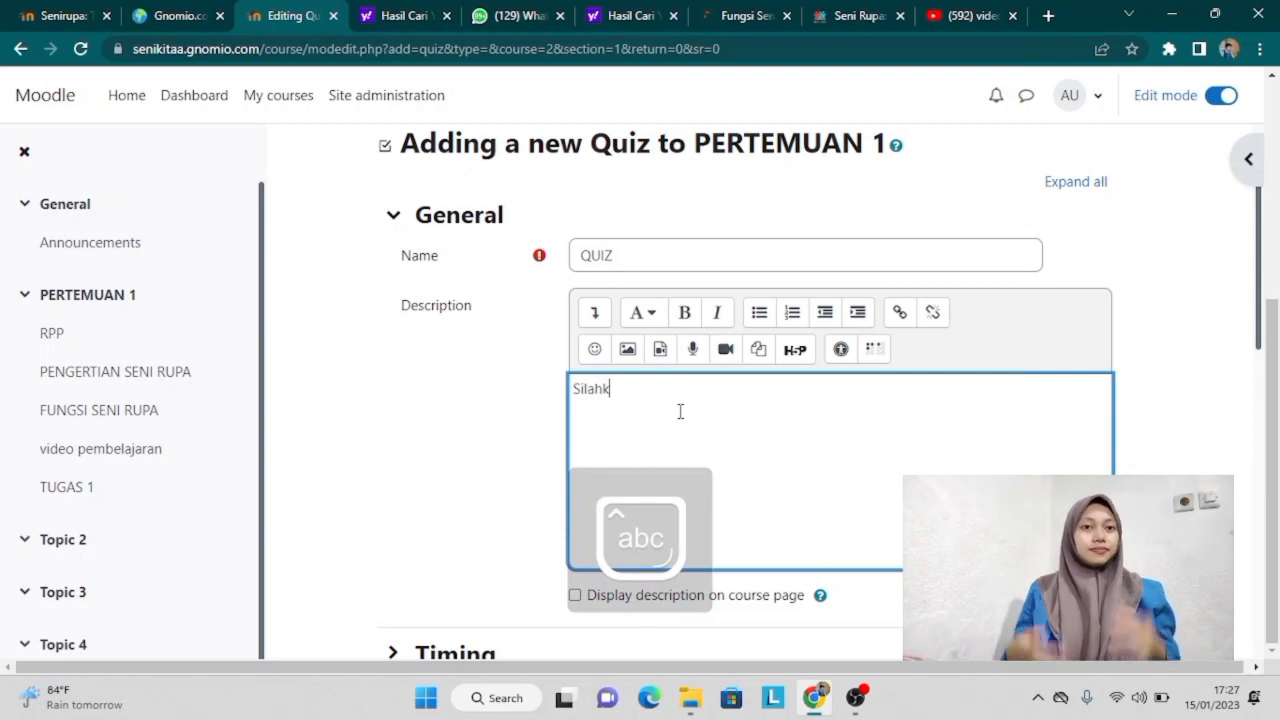
type("Silahkan kerjakan quiz di bawah ini!")
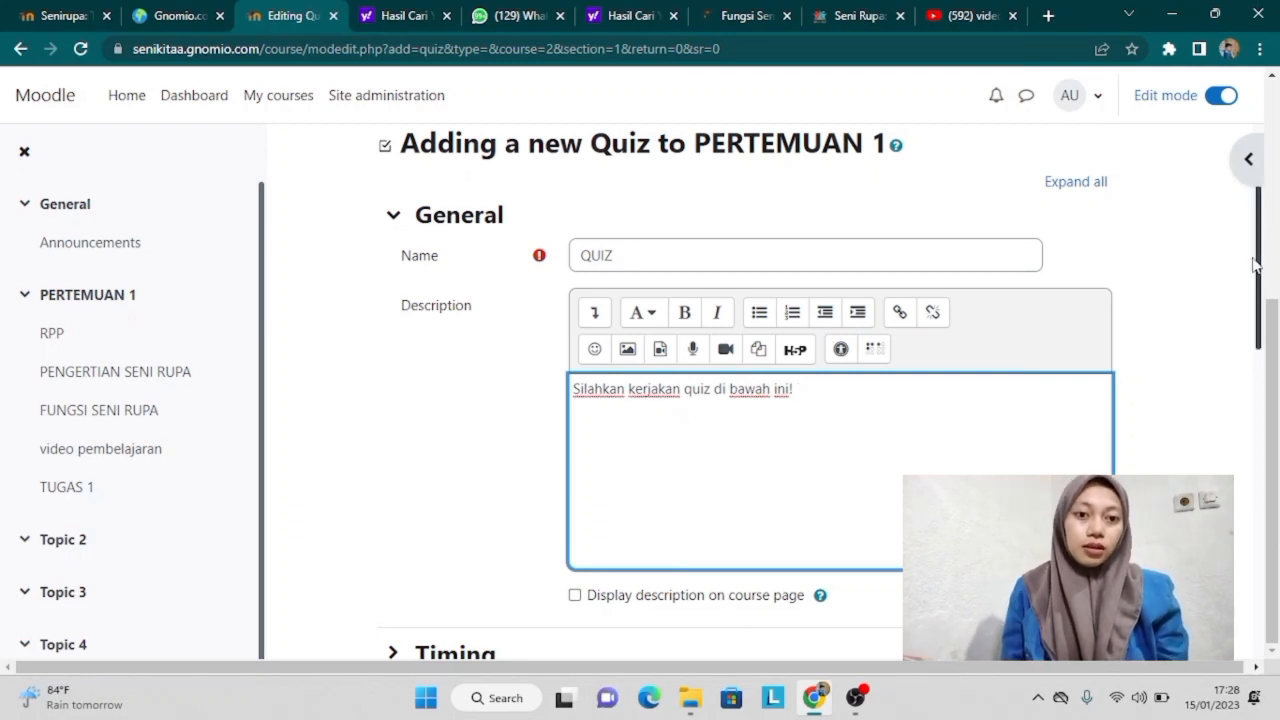
left_click_drag(1258, 270, 1270, 340)
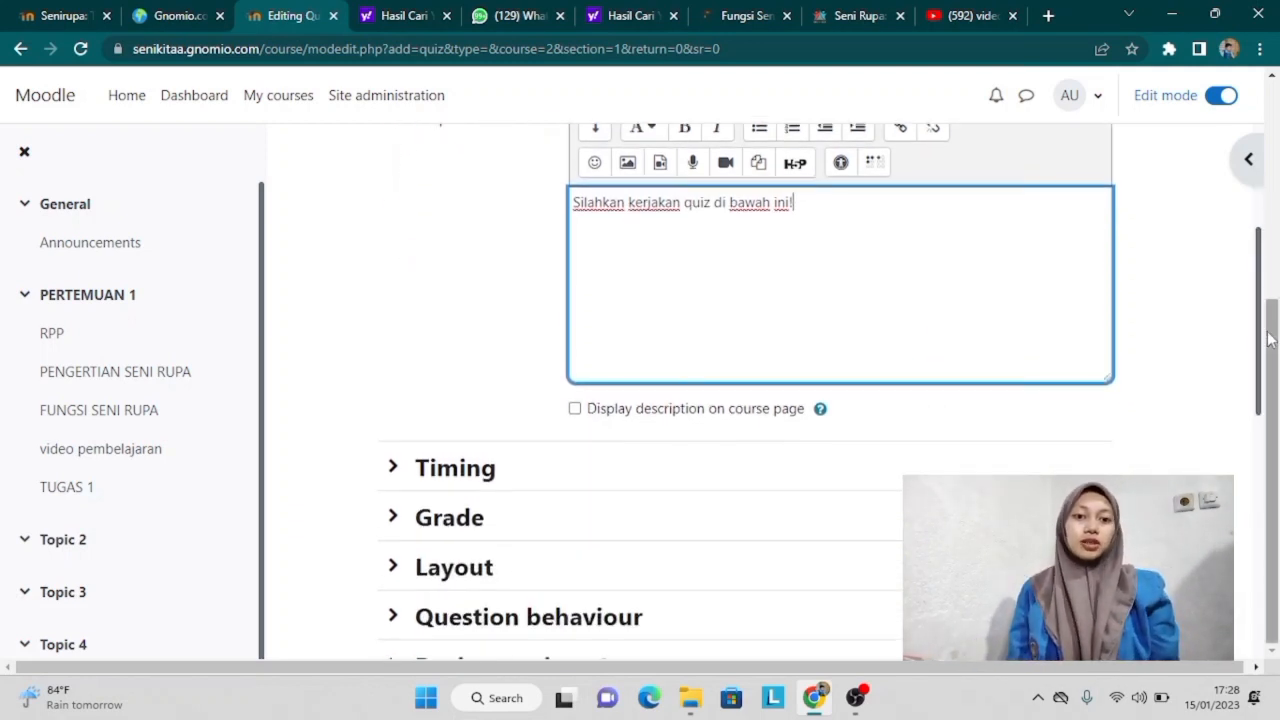
left_click(576, 409)
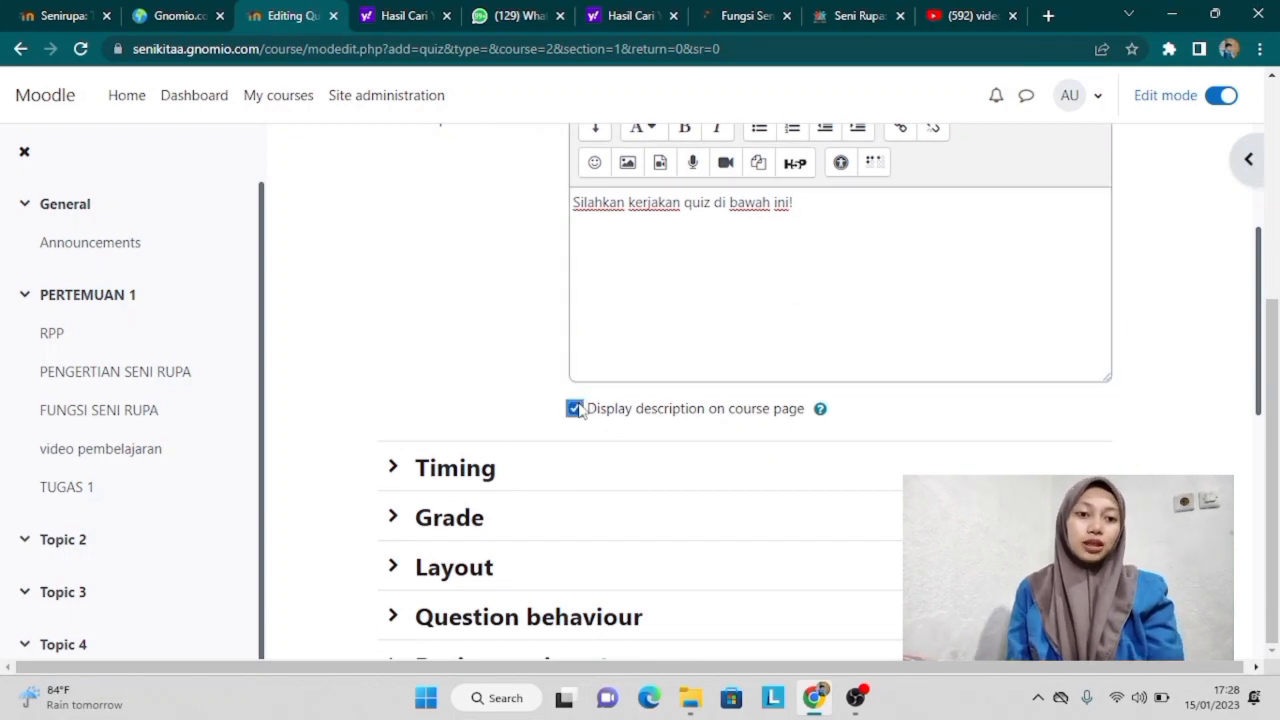
Step: Enable the quiz's opening date in the Timing settings
left_click(393, 467)
scroll(395, 477, "down", 2)
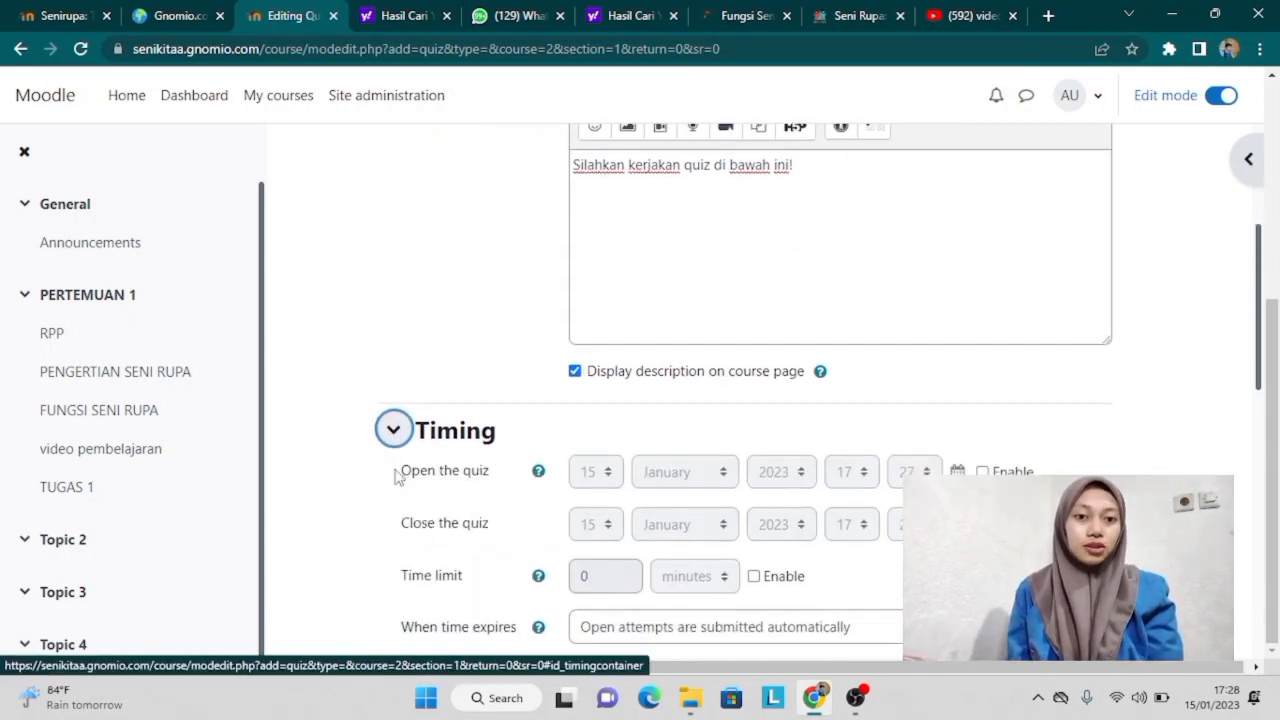
scroll(395, 477, "down", 1)
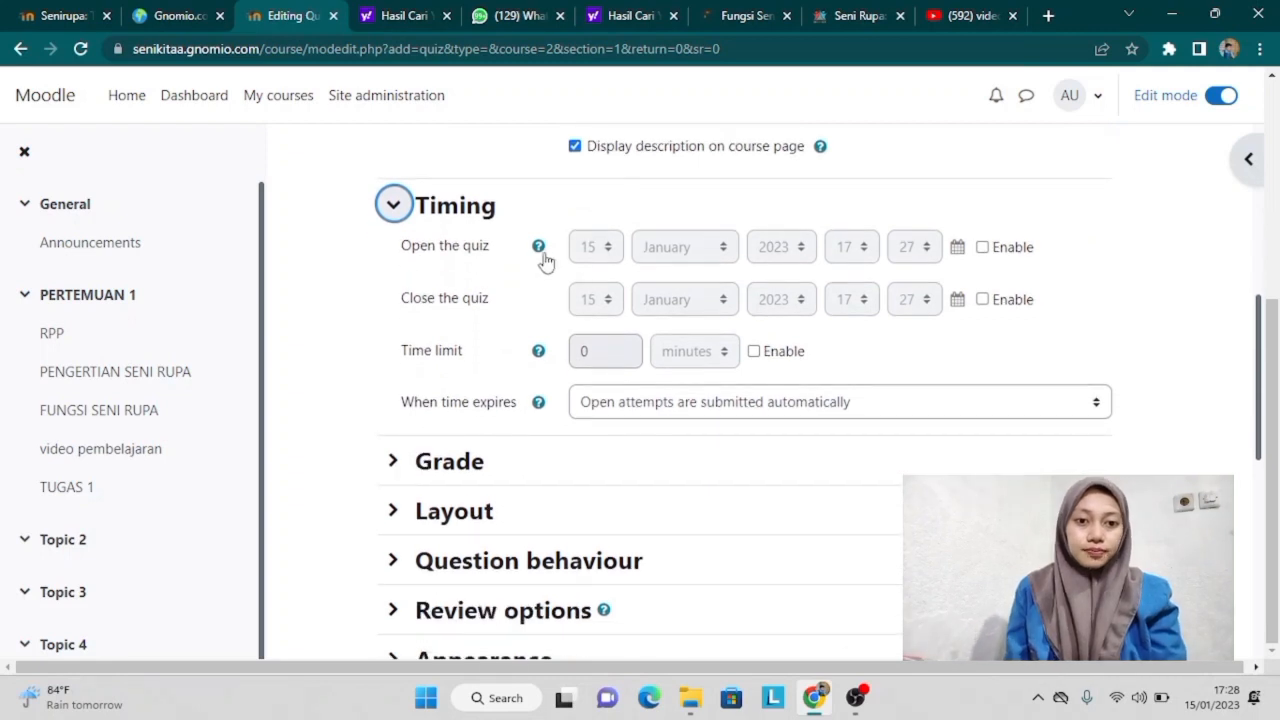
left_click(982, 247)
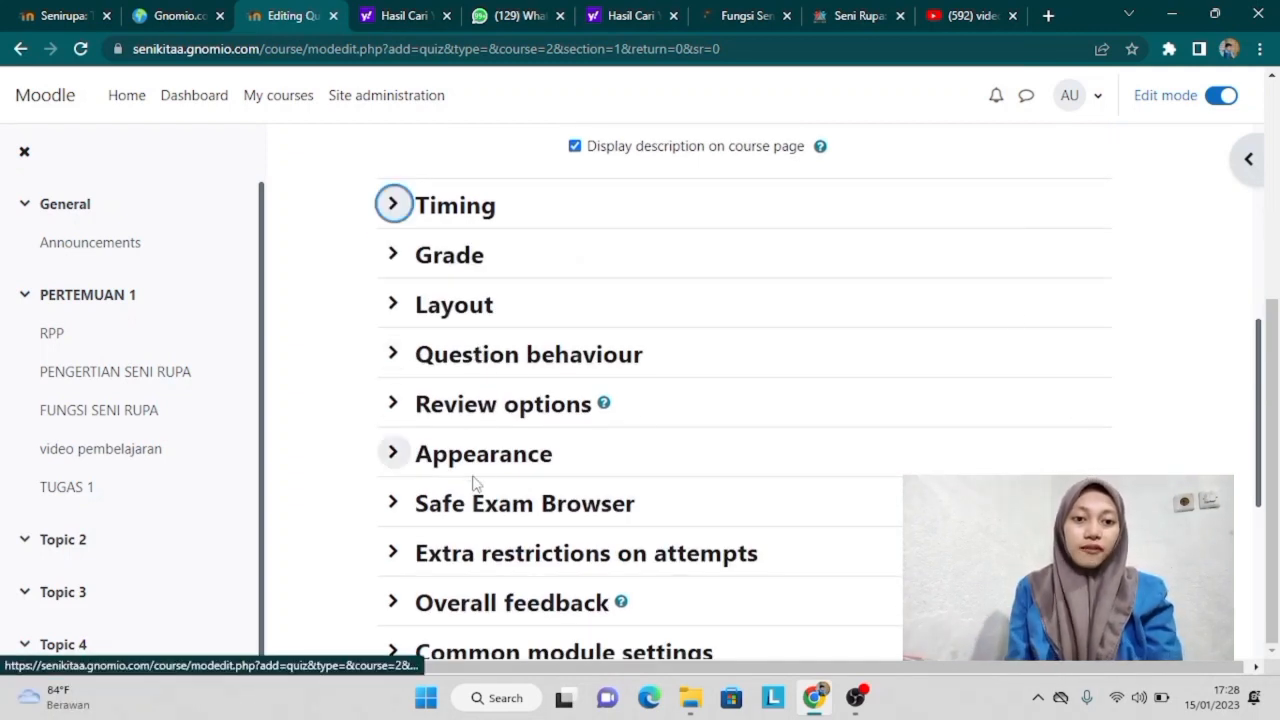
Step: Set question behaviour to Immediate feedback with CBM, then save and display the quiz
left_click(394, 356)
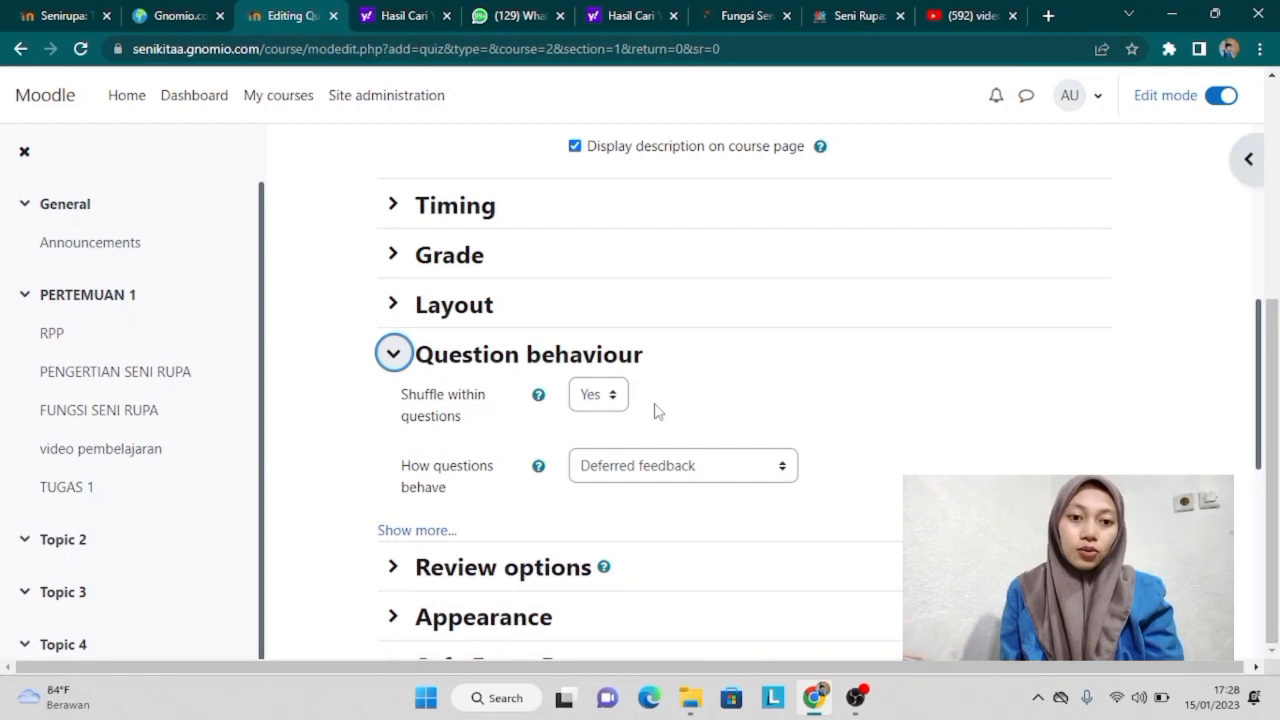
left_click(787, 468)
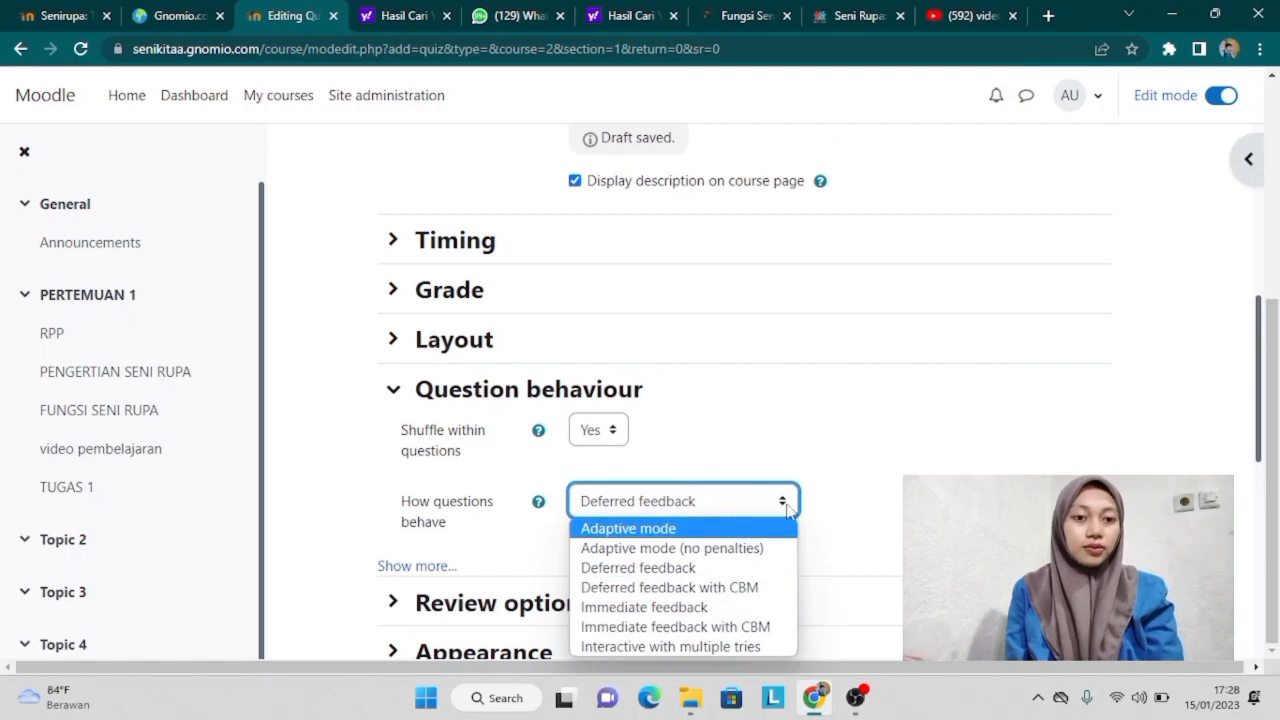
left_click(787, 510)
key("Down")
key("Down")
key("Down")
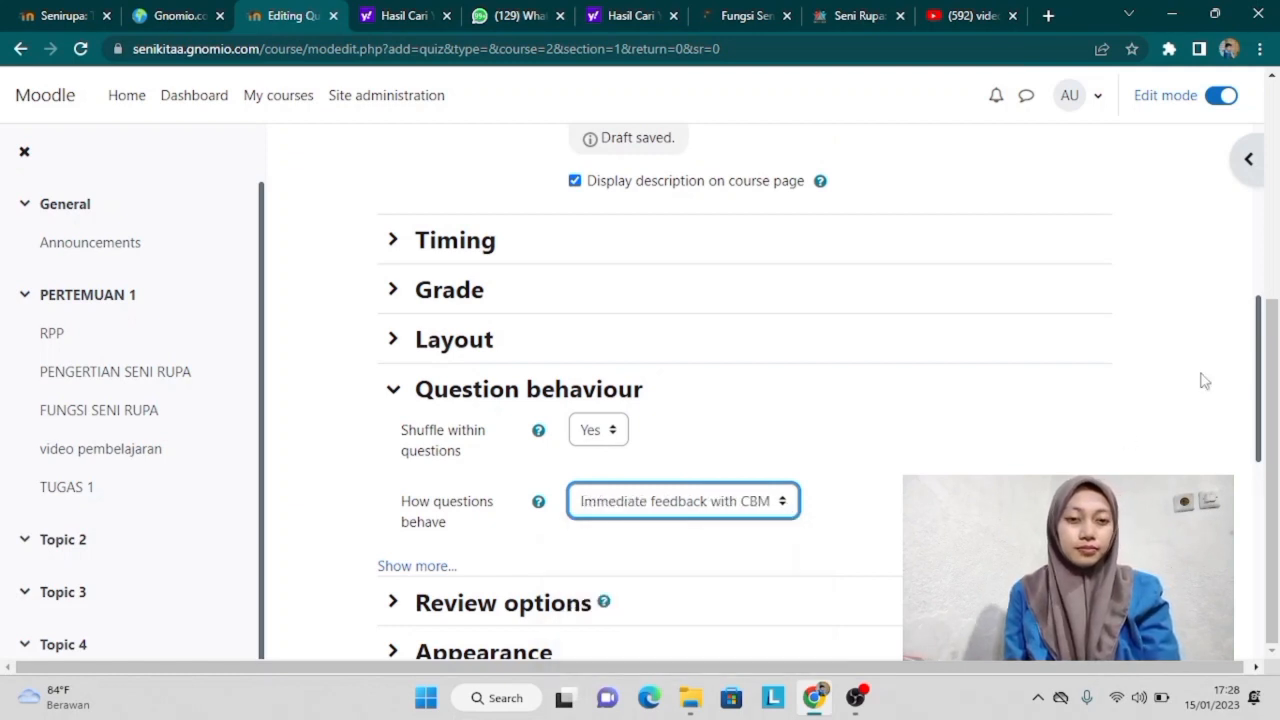
left_click_drag(1268, 372, 1268, 505)
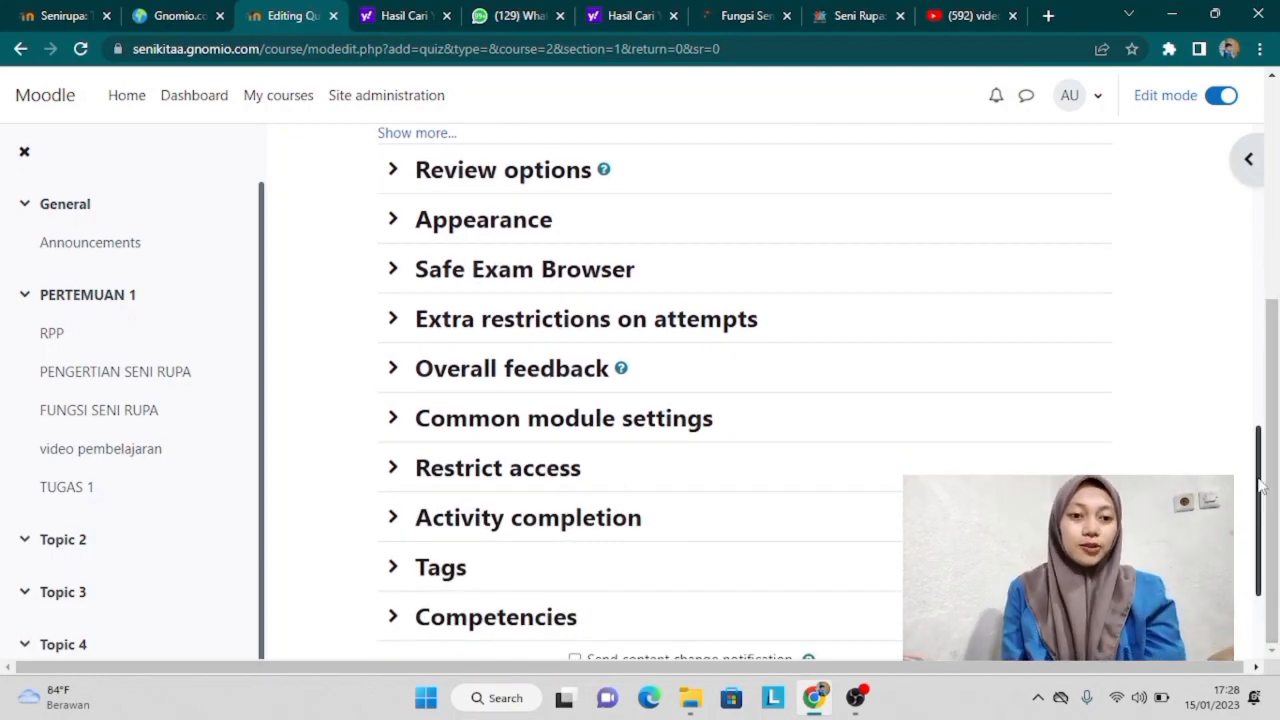
left_click_drag(1258, 496, 1263, 562)
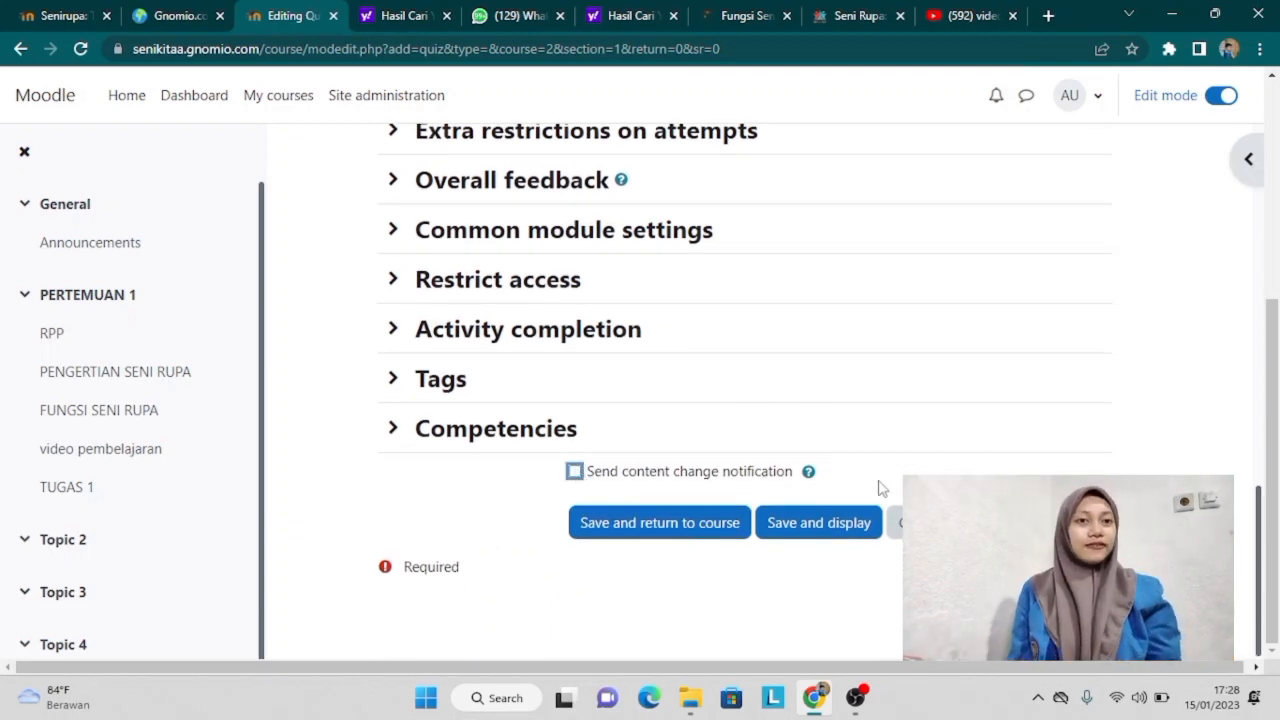
left_click(820, 526)
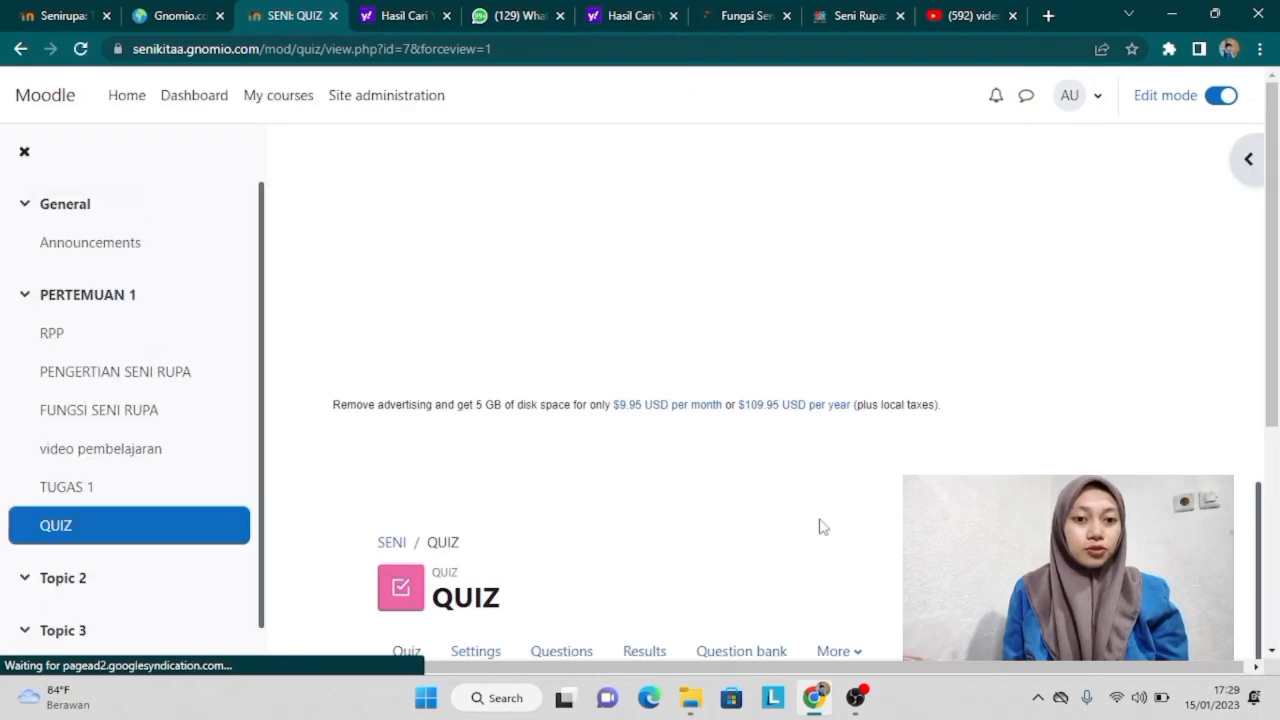
Step: On the quiz's Questions page, set the section heading to QUIZ and start adding a new question
left_click_drag(1266, 420, 1272, 648)
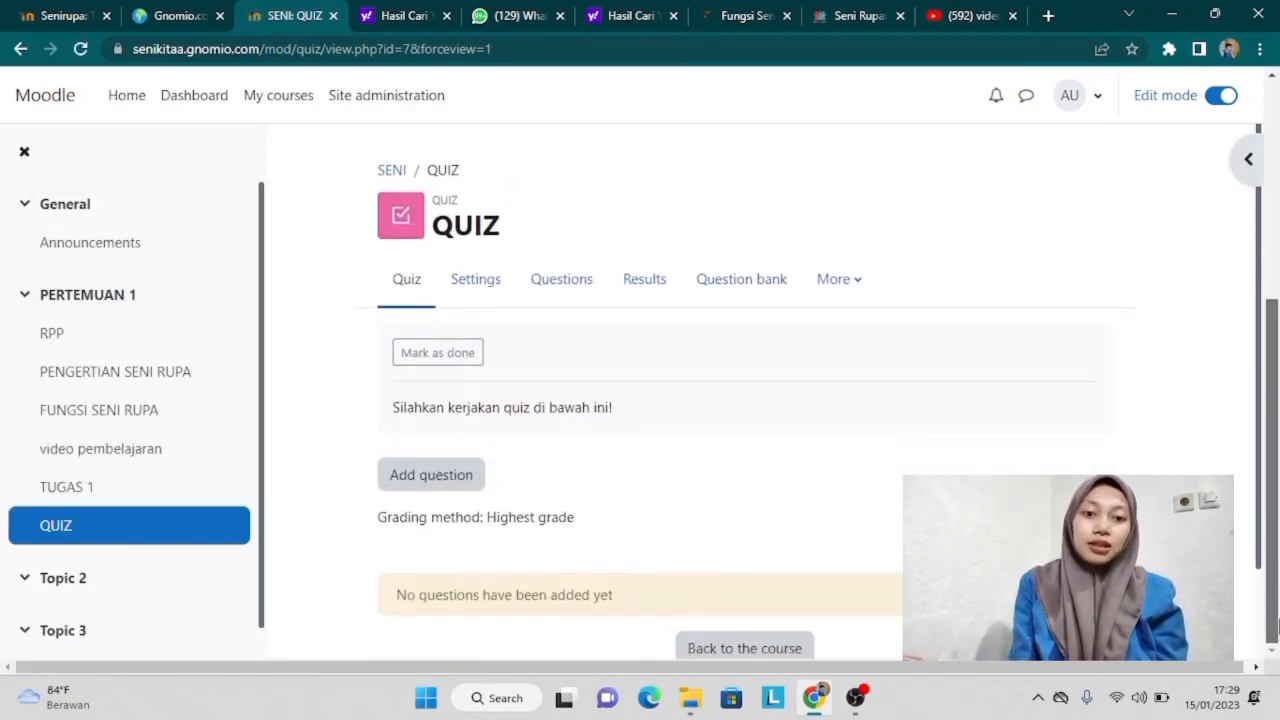
left_click(453, 480)
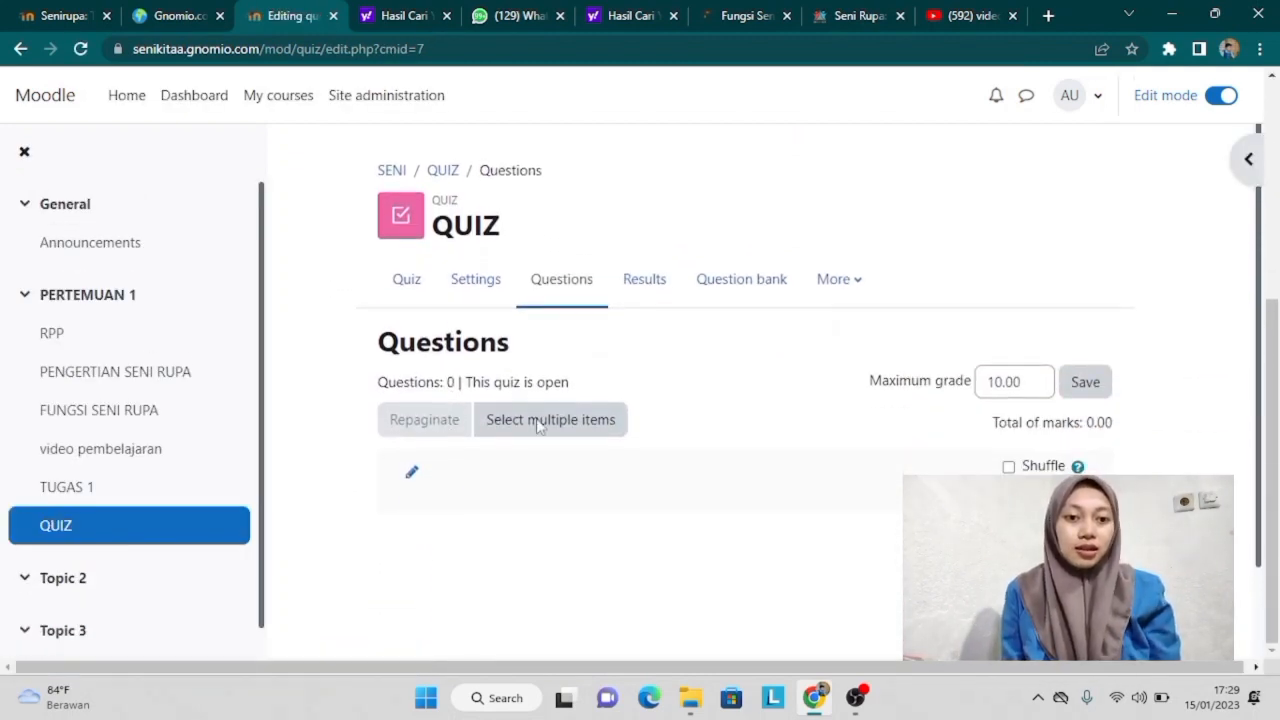
left_click(413, 478)
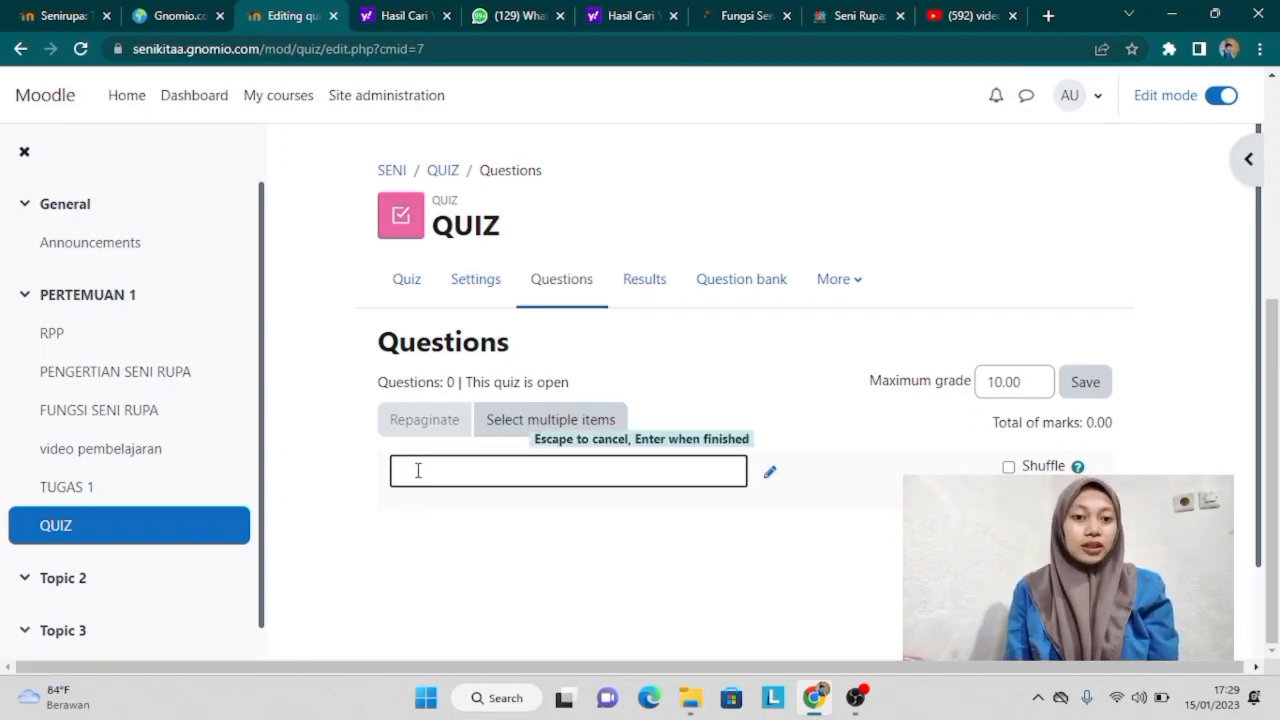
key("Caps_Lock")
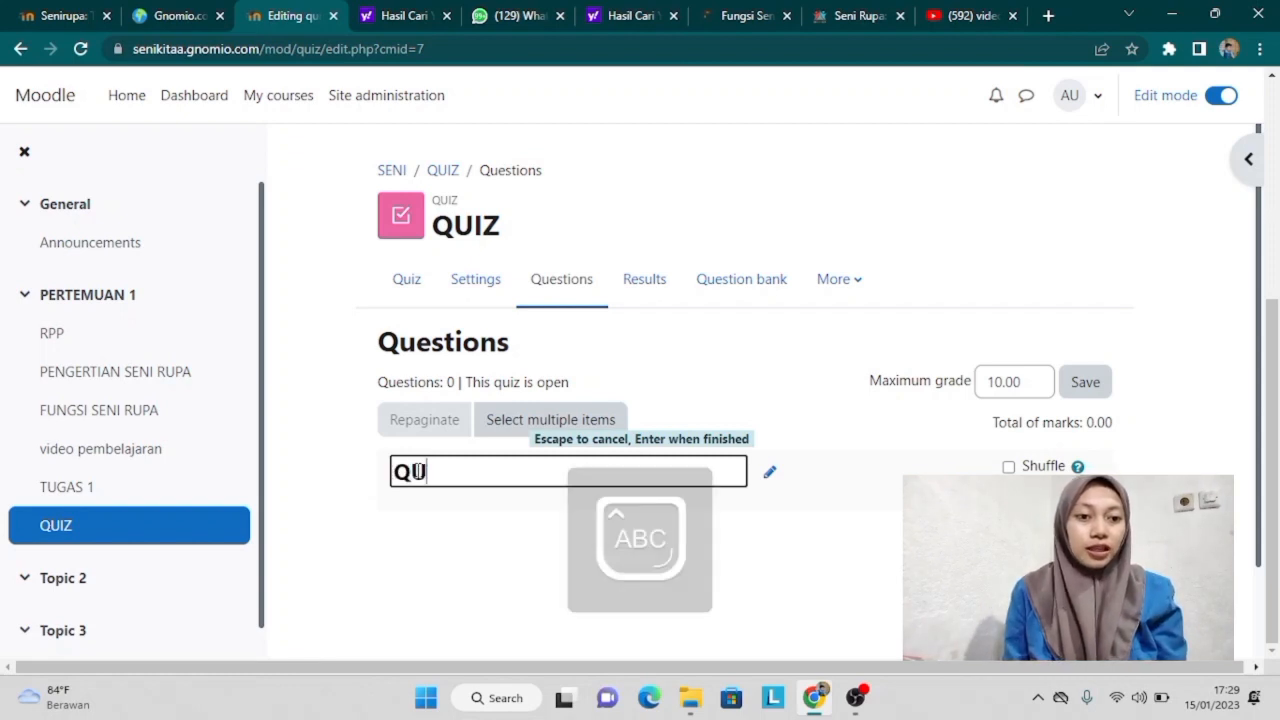
type("QUIZ")
key("Return")
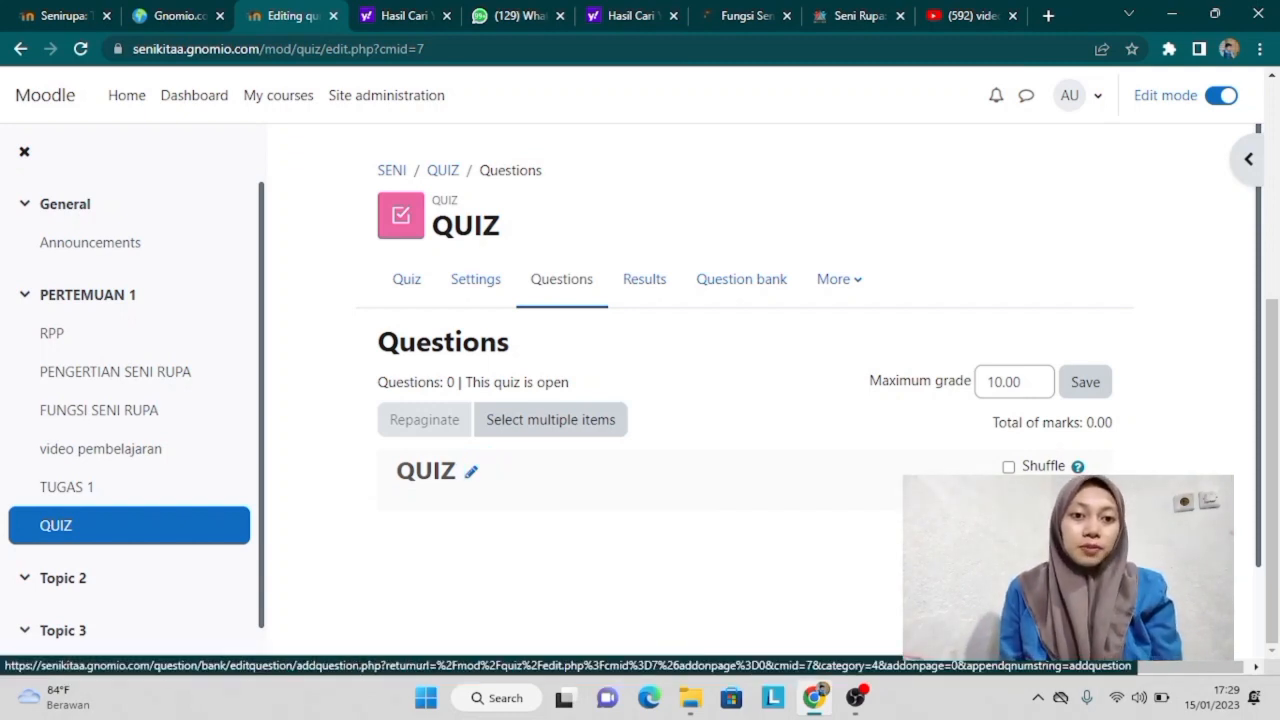
left_click(1035, 528)
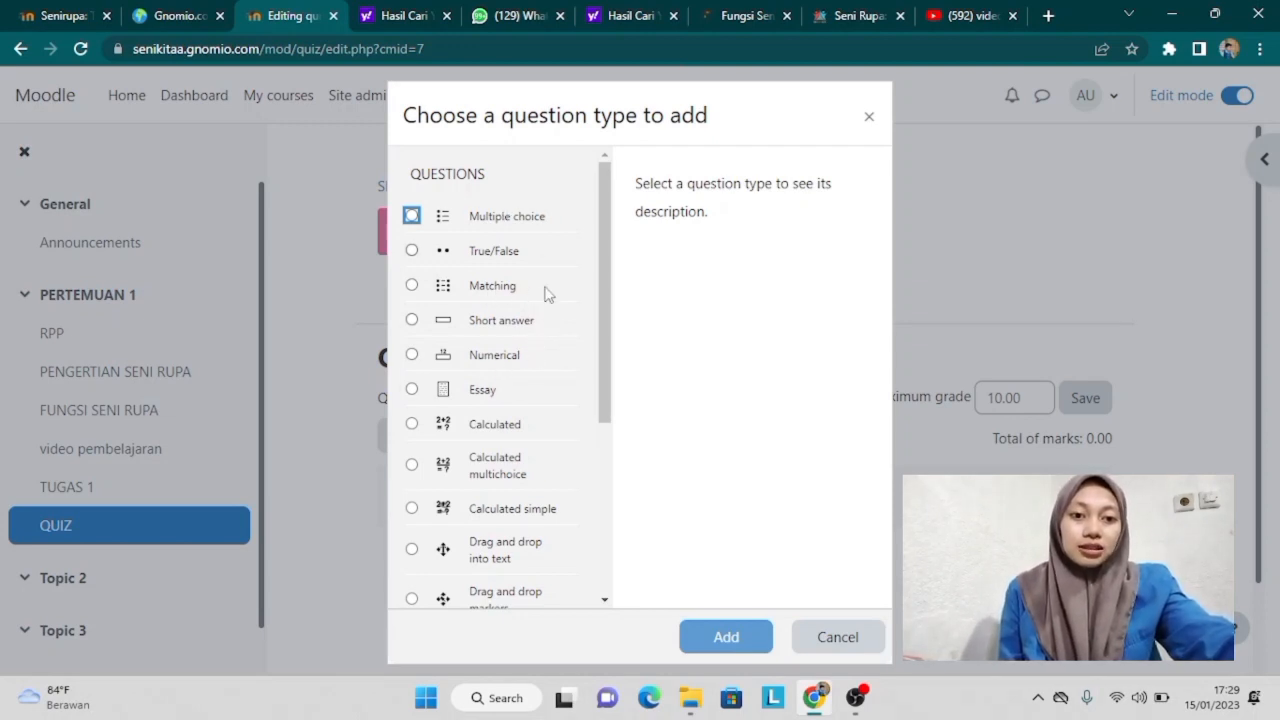
Step: Create a multiple-choice question named SOAL 1
left_click(412, 216)
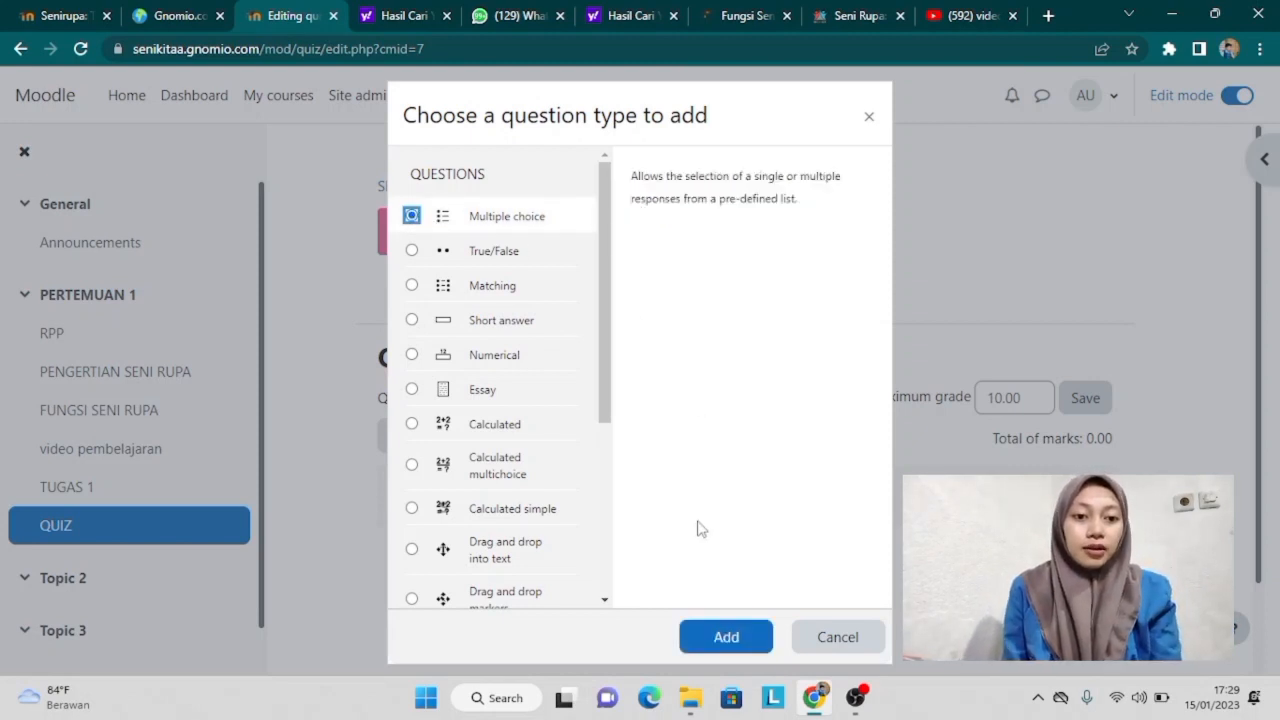
left_click(729, 633)
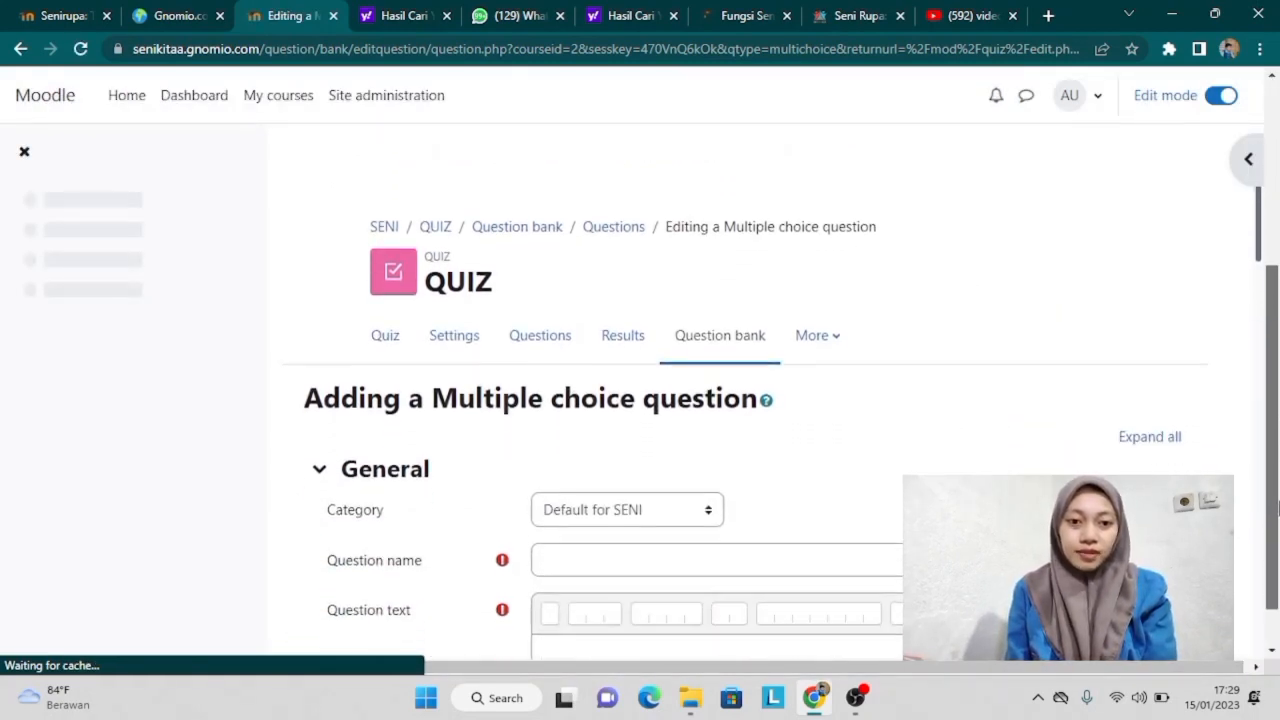
left_click(829, 501)
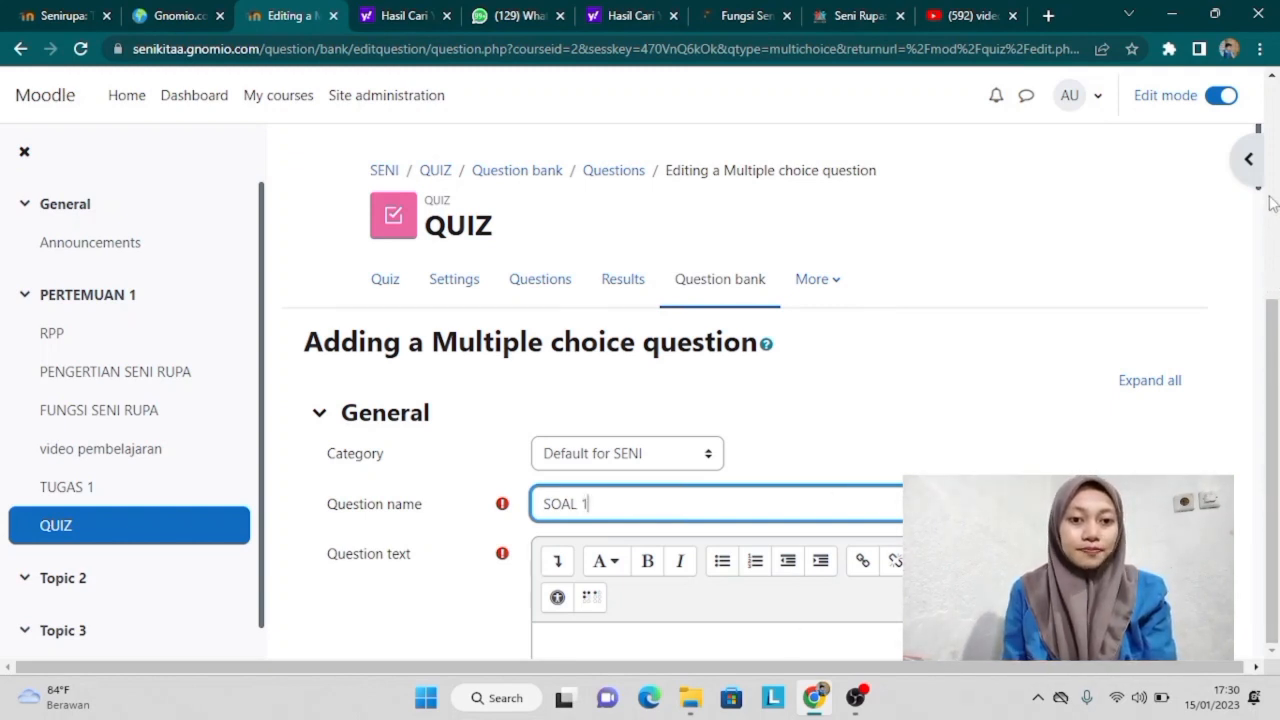
Step: Paste the art-branch definition as question text and add 'Dari pernyataan di atas merupakan defenisi dar'
scroll(1260, 200, "down", 4)
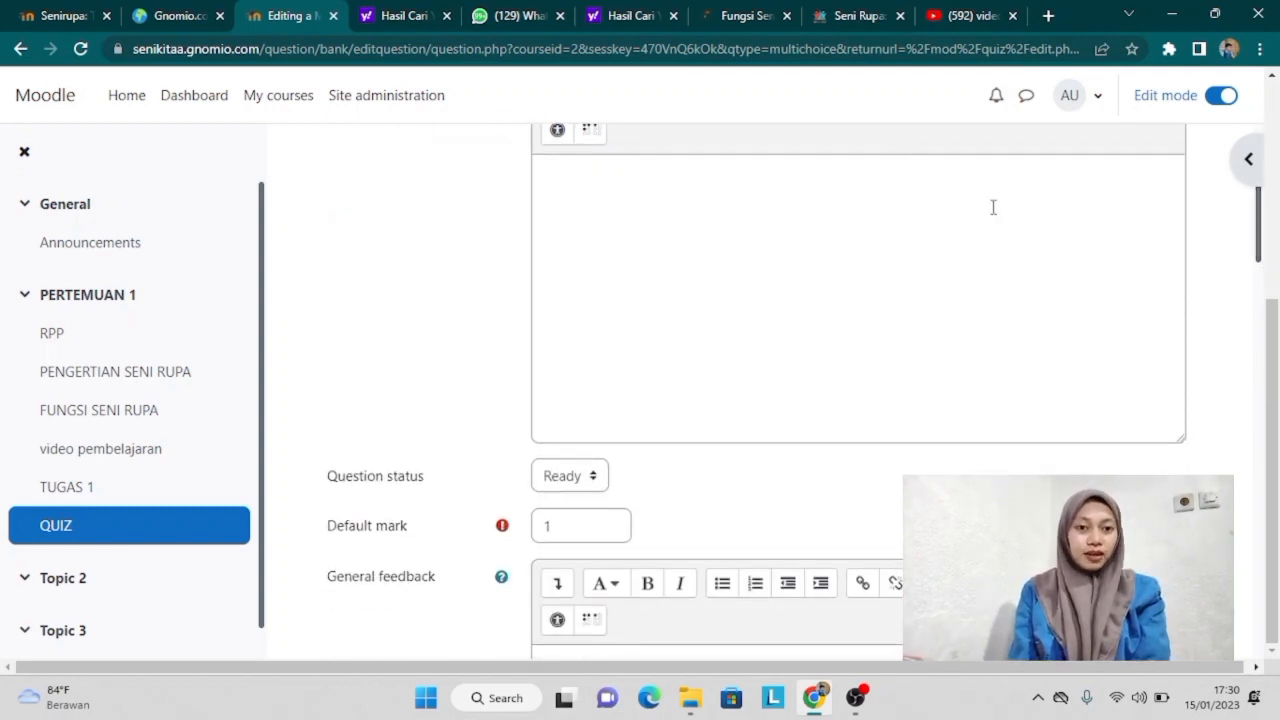
left_click(903, 230)
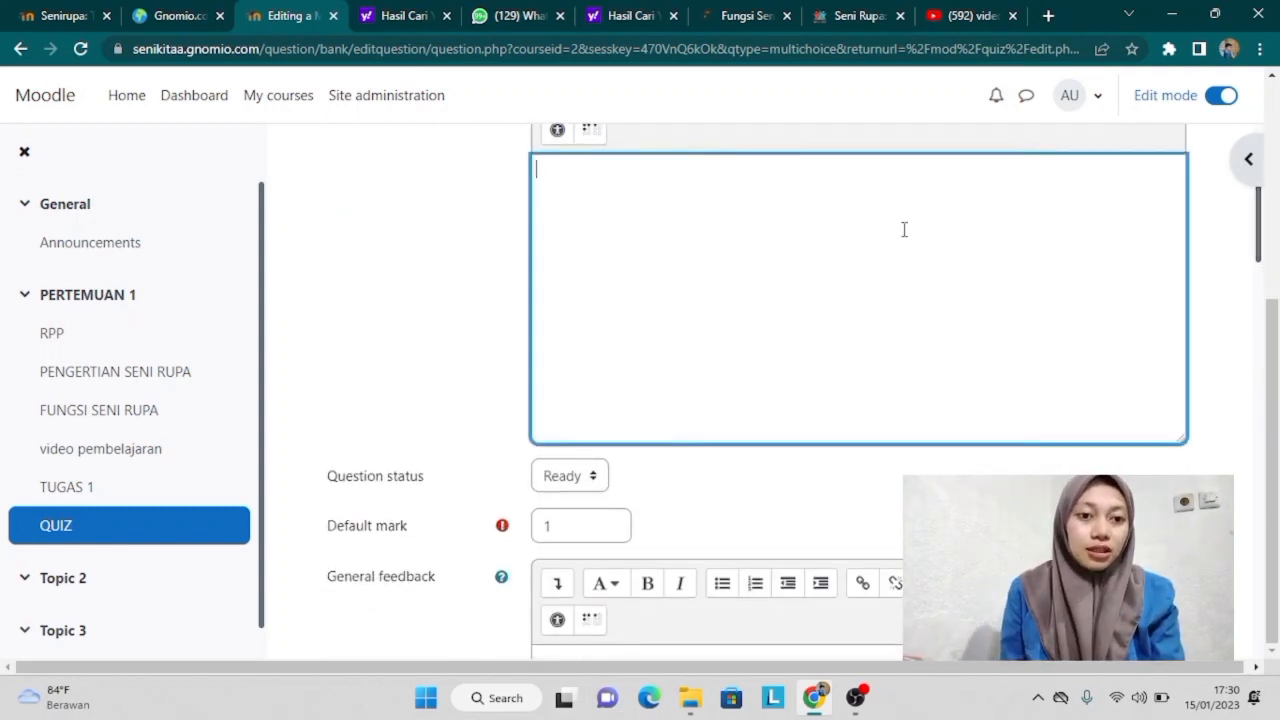
type("cabang seni yang membentuk karya seni dengan media yang bisa ditangkap mata dan dirasakan dengan rabaan")
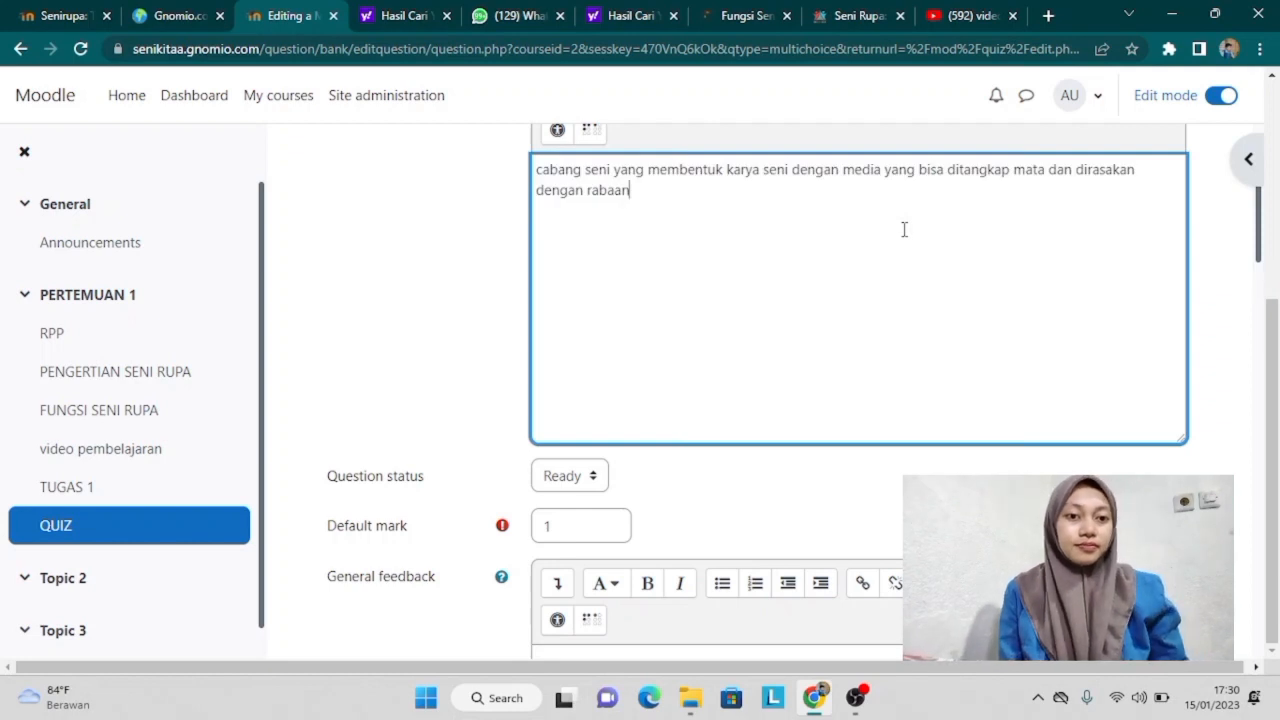
type(".")
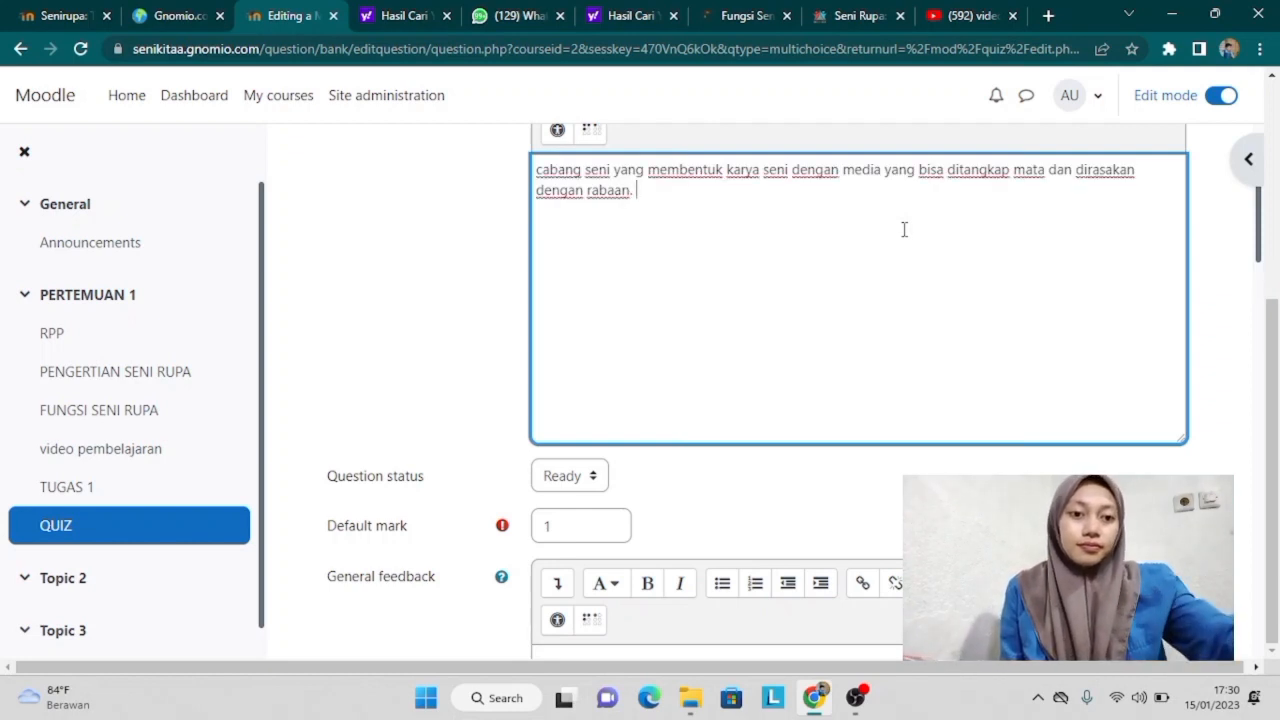
type(" DARI")
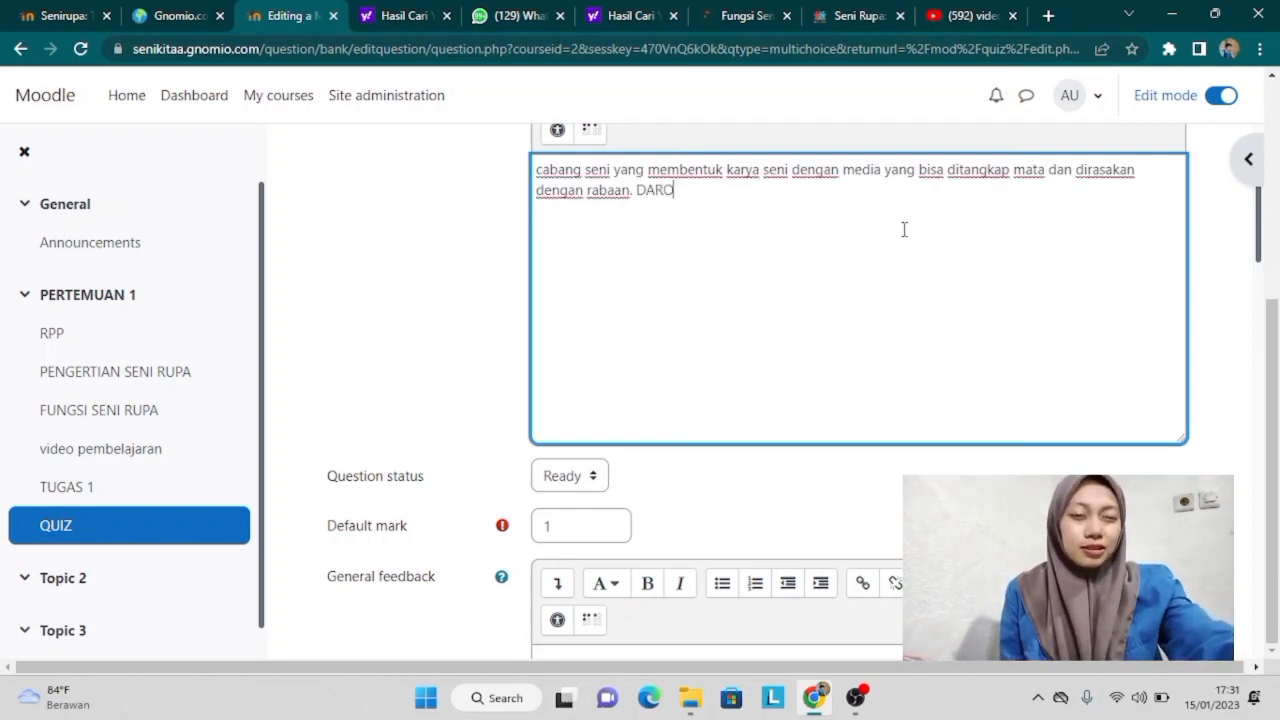
key("BackSpace")
key("BackSpace")
key("BackSpace")
key("Caps_Lock")
type("ari ")
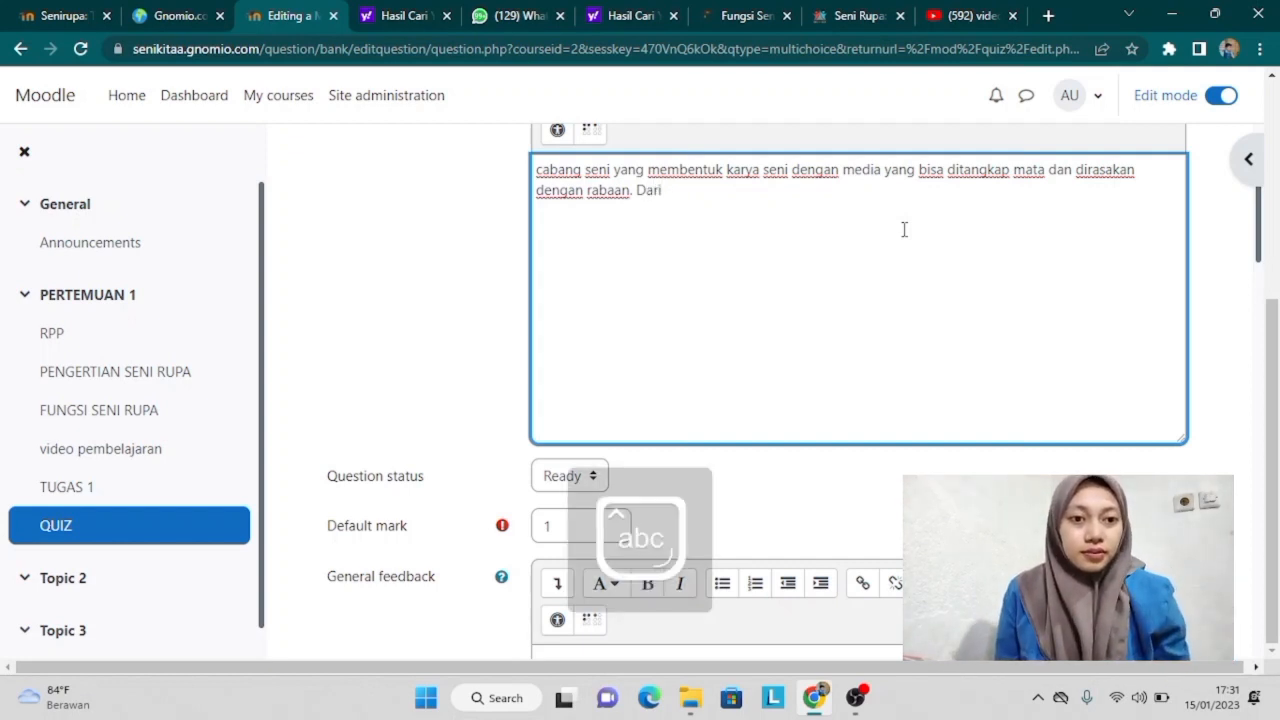
type("pe")
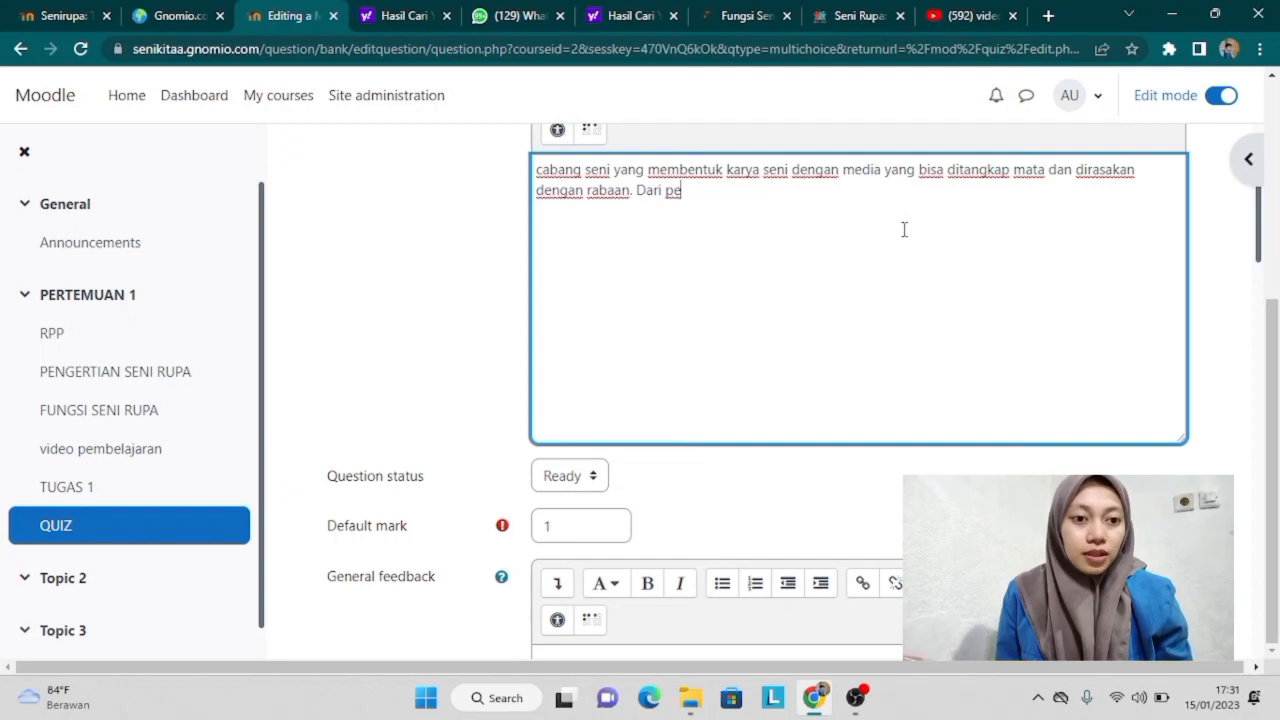
type("rnyataan d")
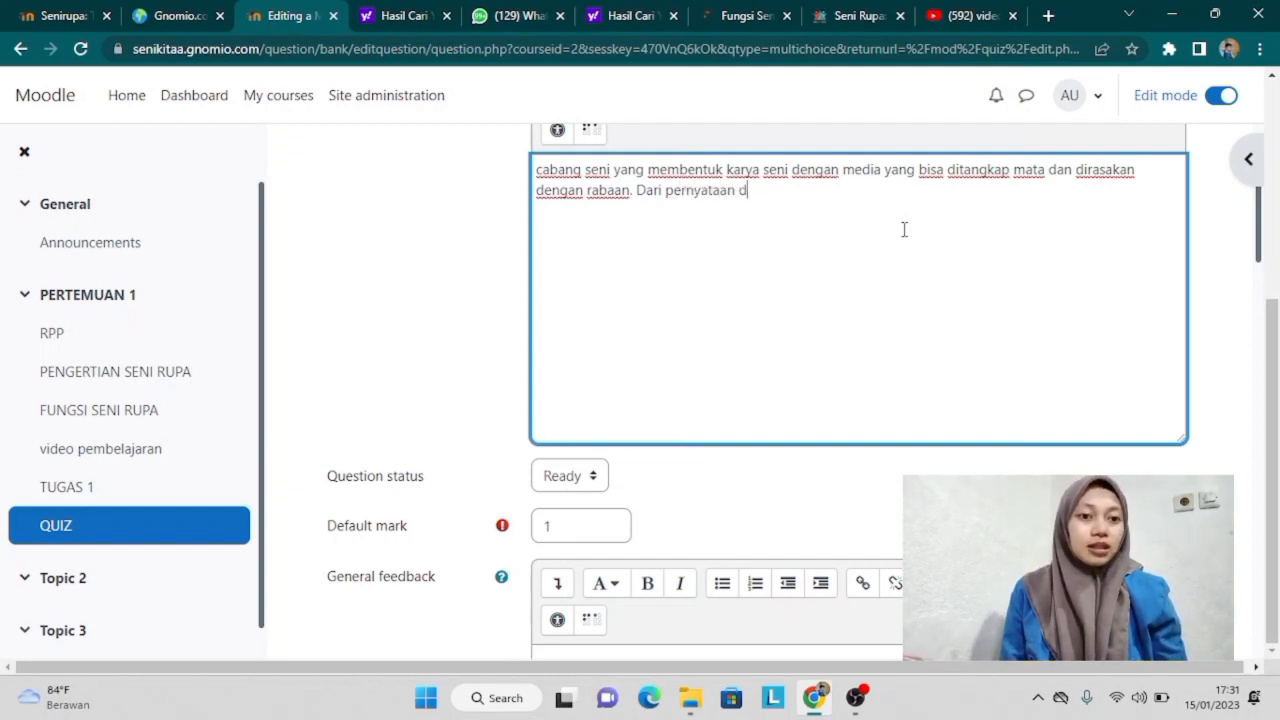
type("i atas m")
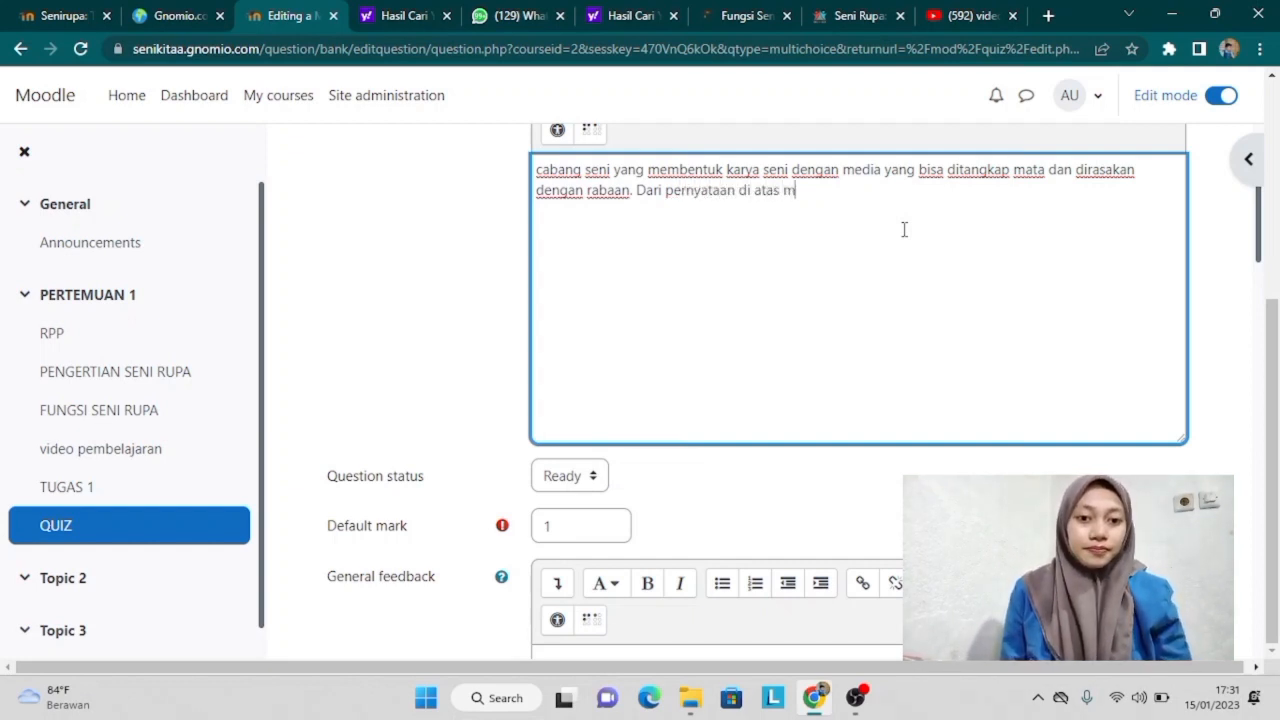
type("erupakan")
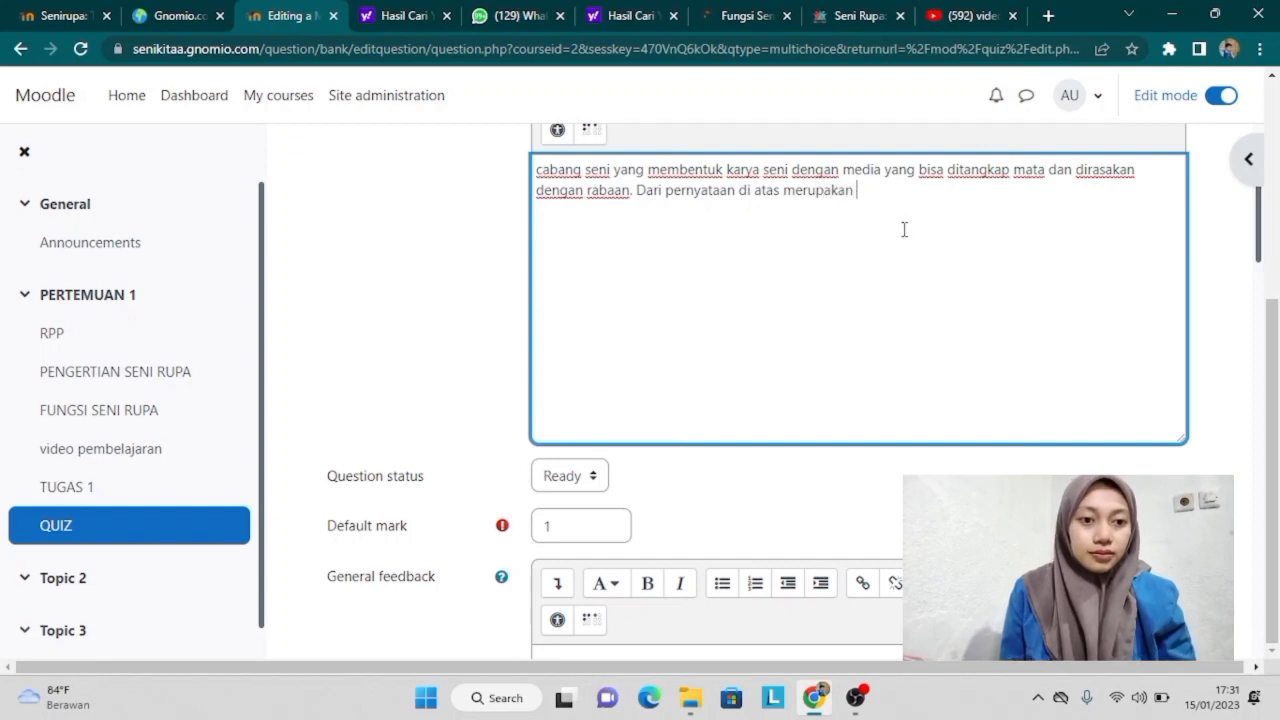
type(" defenisi ")
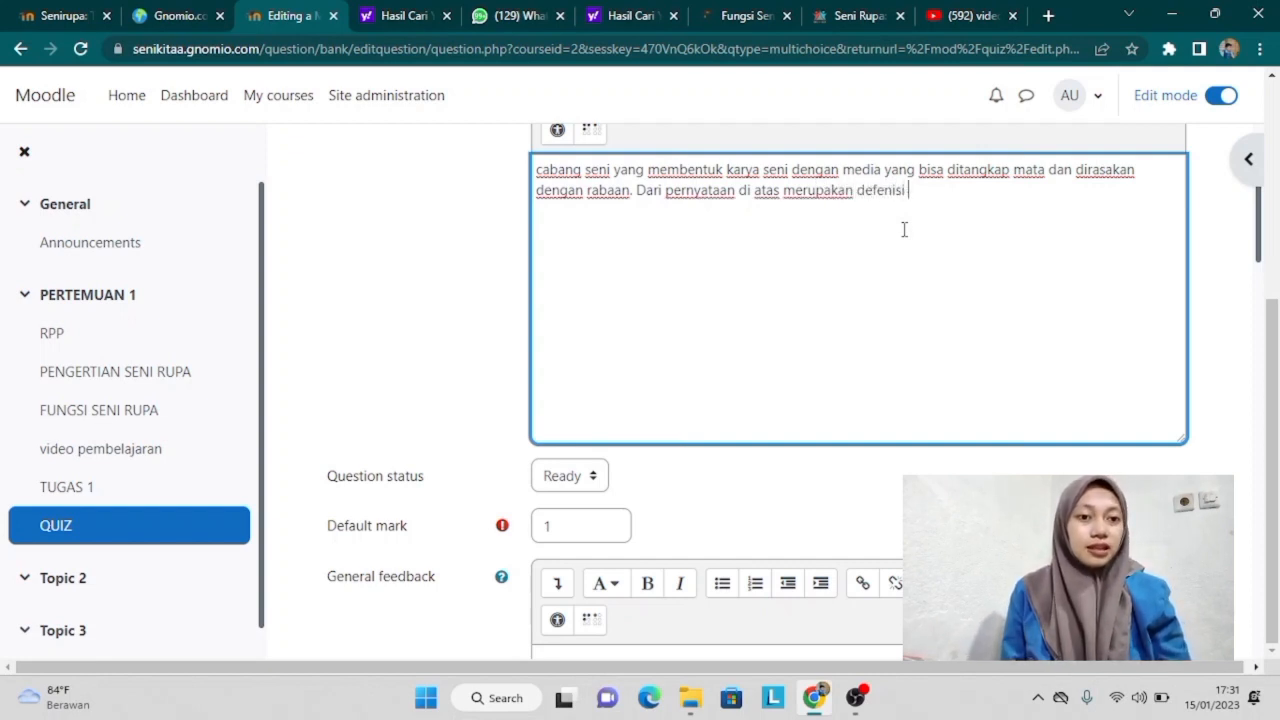
type("dari...")
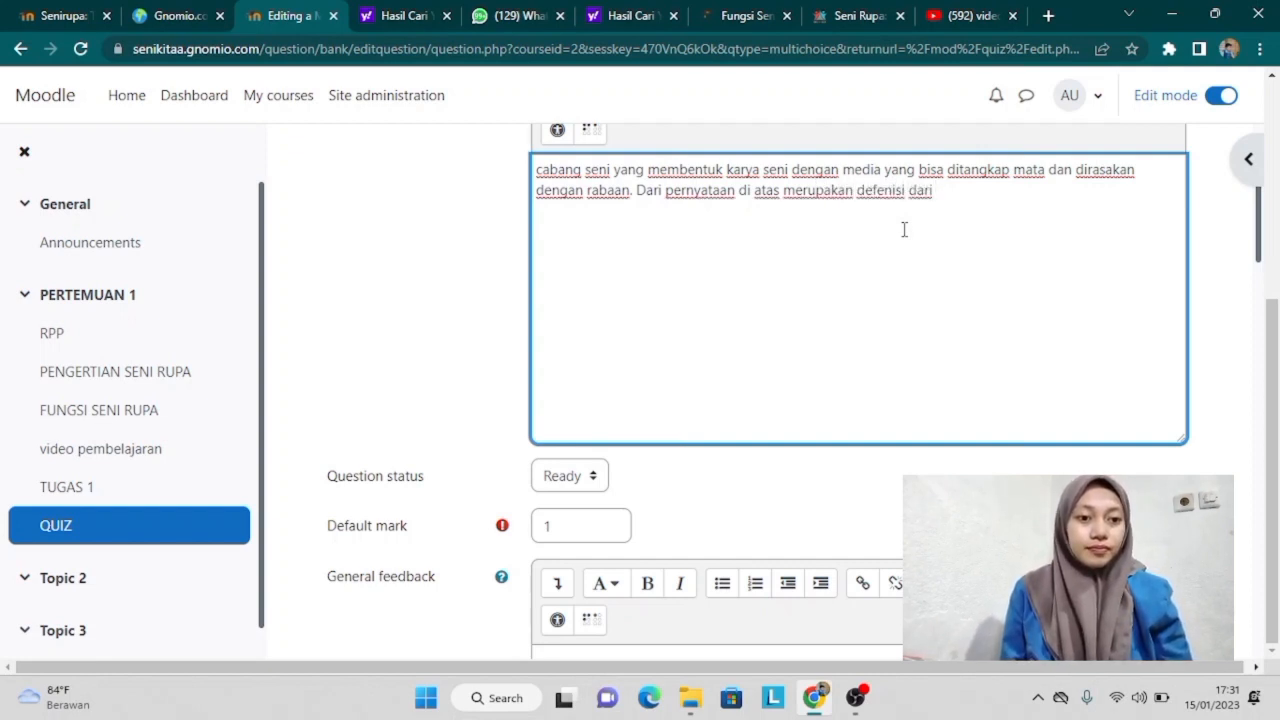
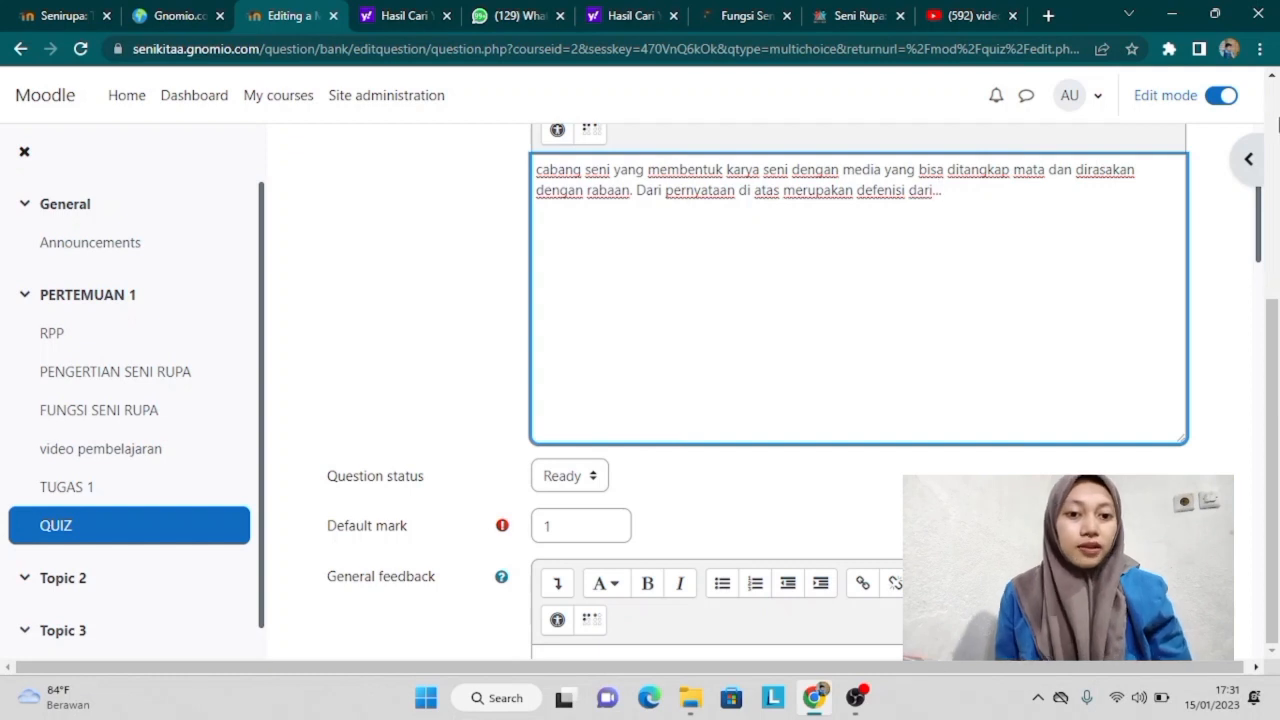
Step: Correct the typo and enter 'pengertian dari seni rupa' as the question's general feedback
mouse_move(1262, 236)
left_mouse_down()
mouse_move(1263, 309)
mouse_move(1276, 248)
left_mouse_up()
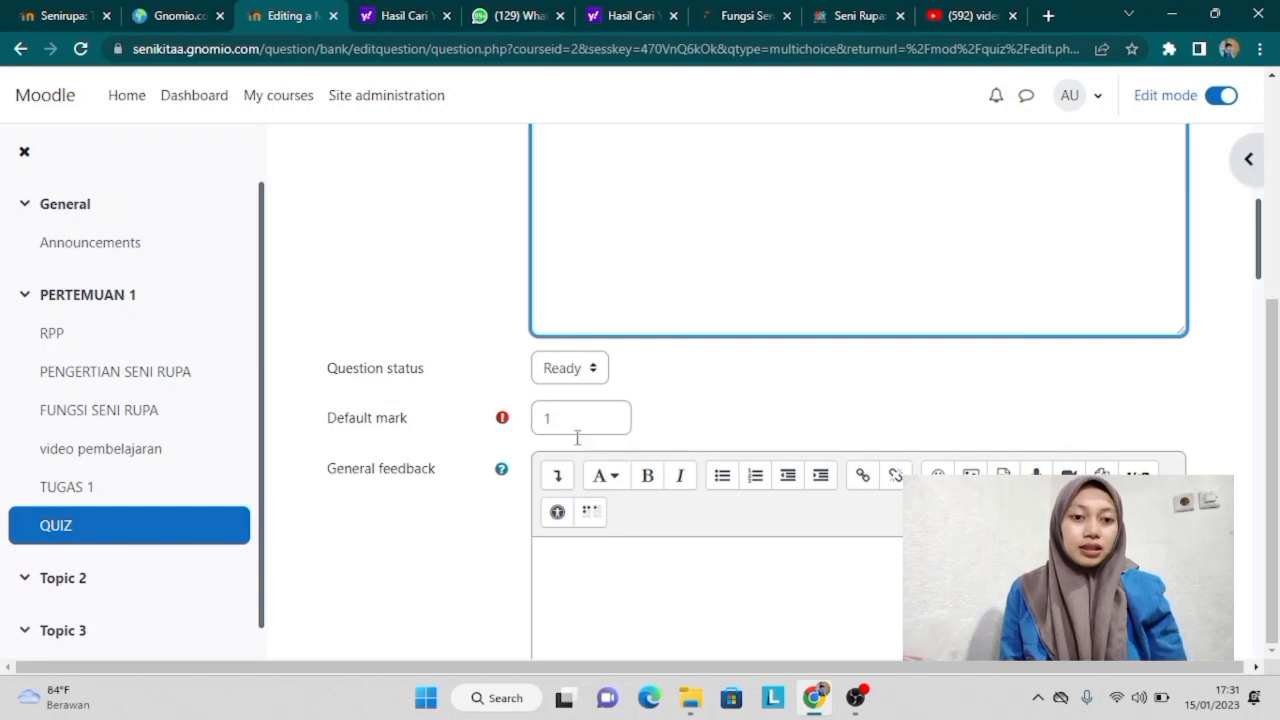
left_click(586, 569)
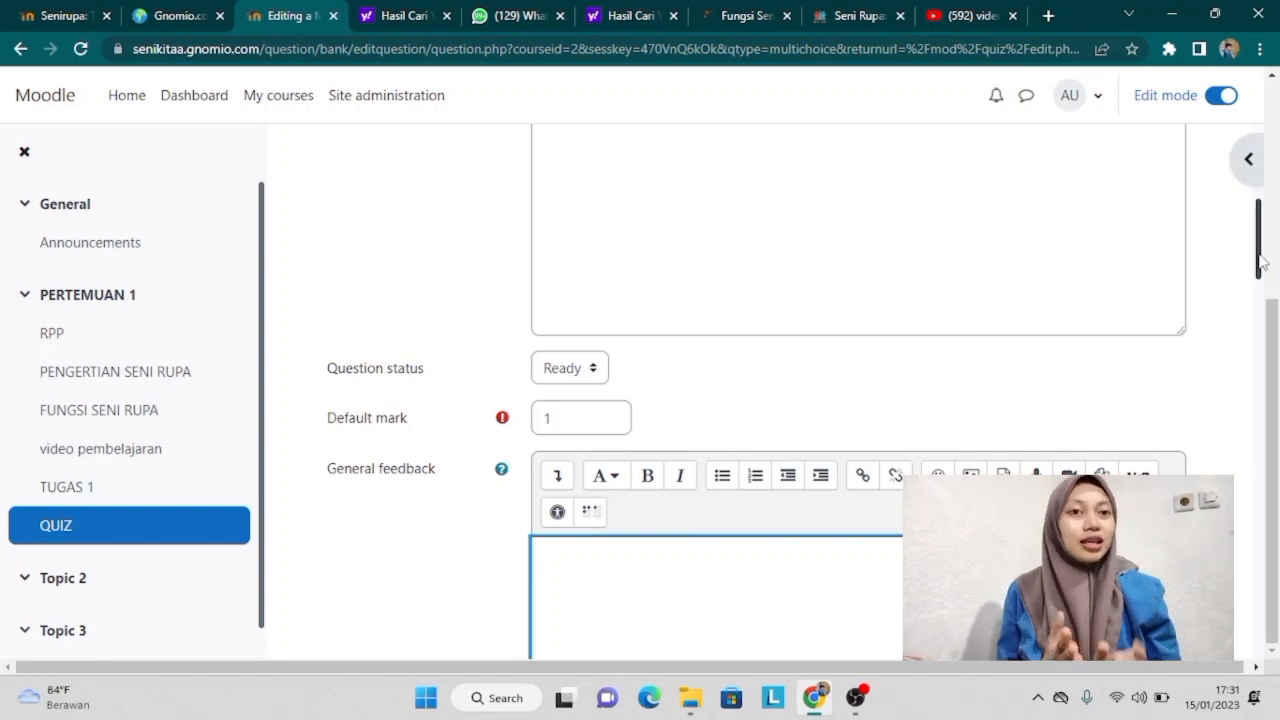
left_click_drag(1262, 262, 1262, 283)
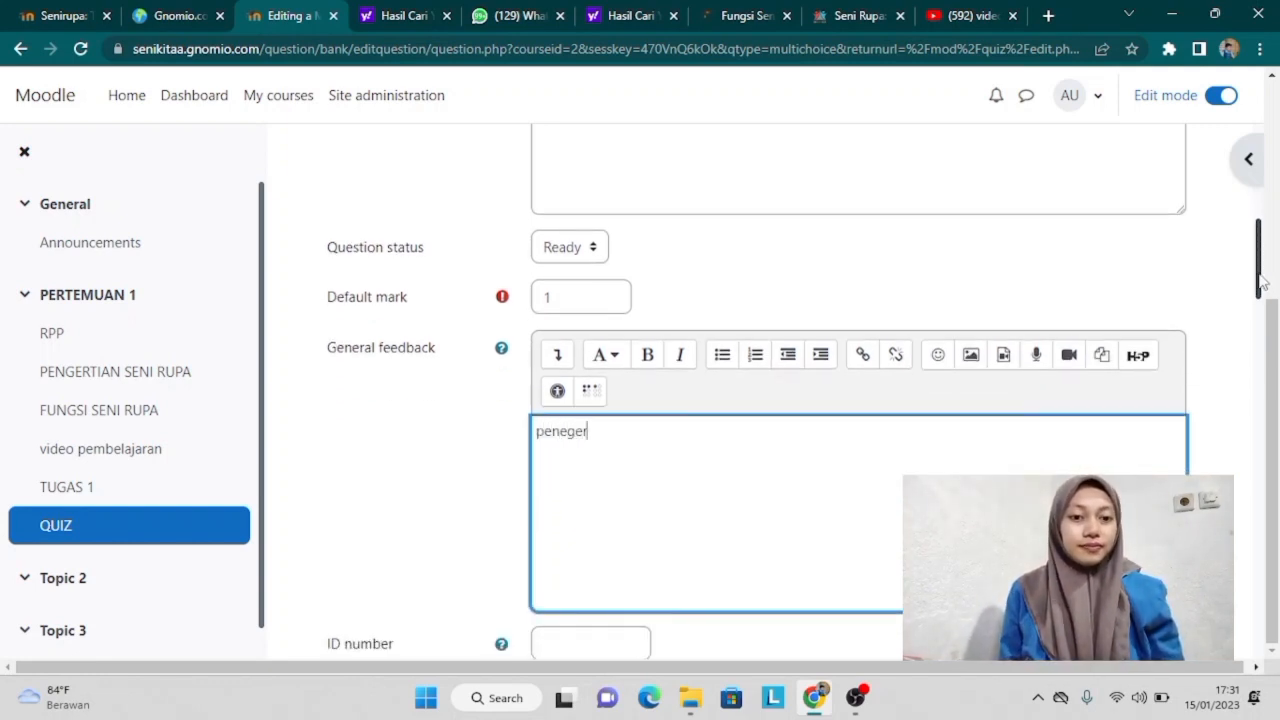
key("BackSpace")
key("BackSpace")
key("BackSpace")
key("BackSpace")
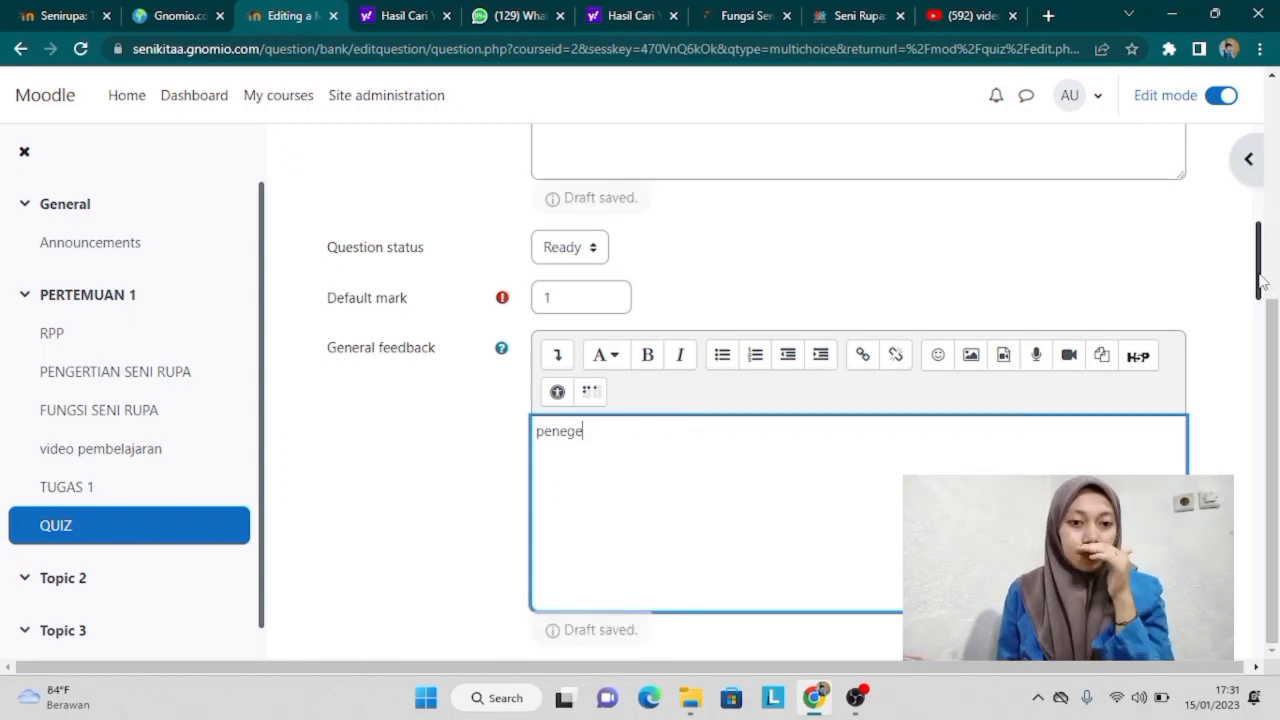
type("gert")
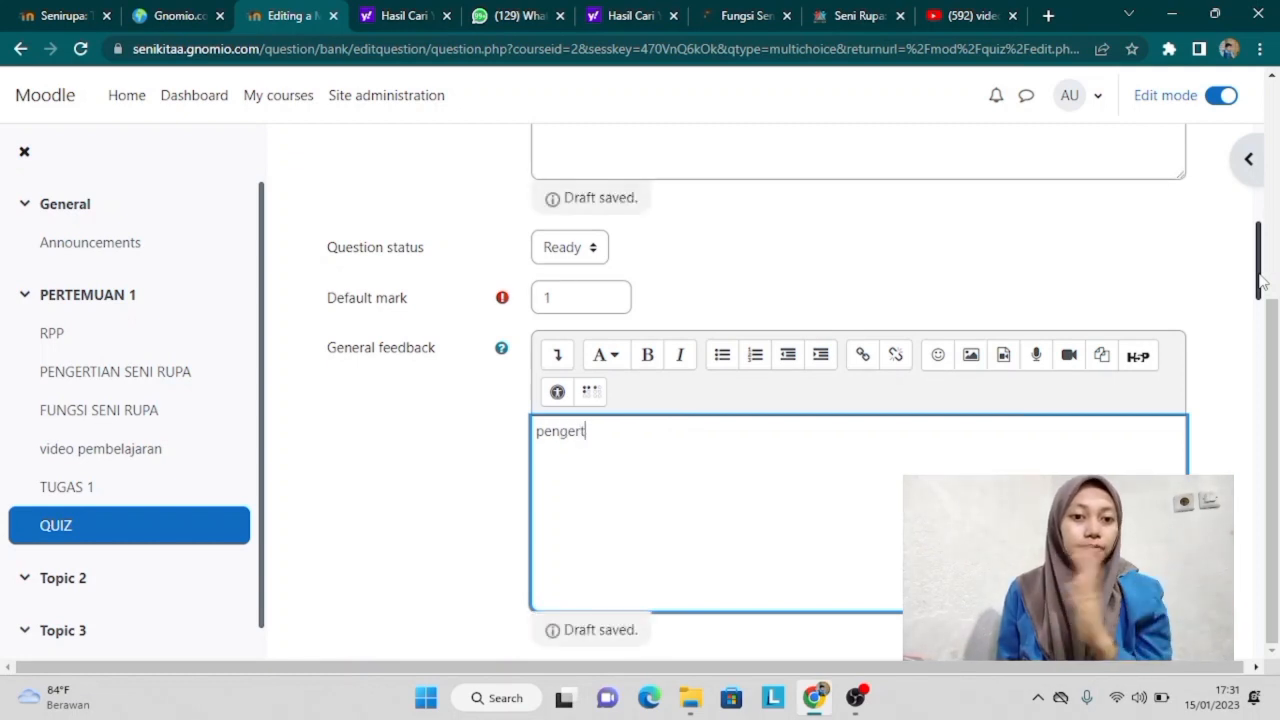
type("ian dari ")
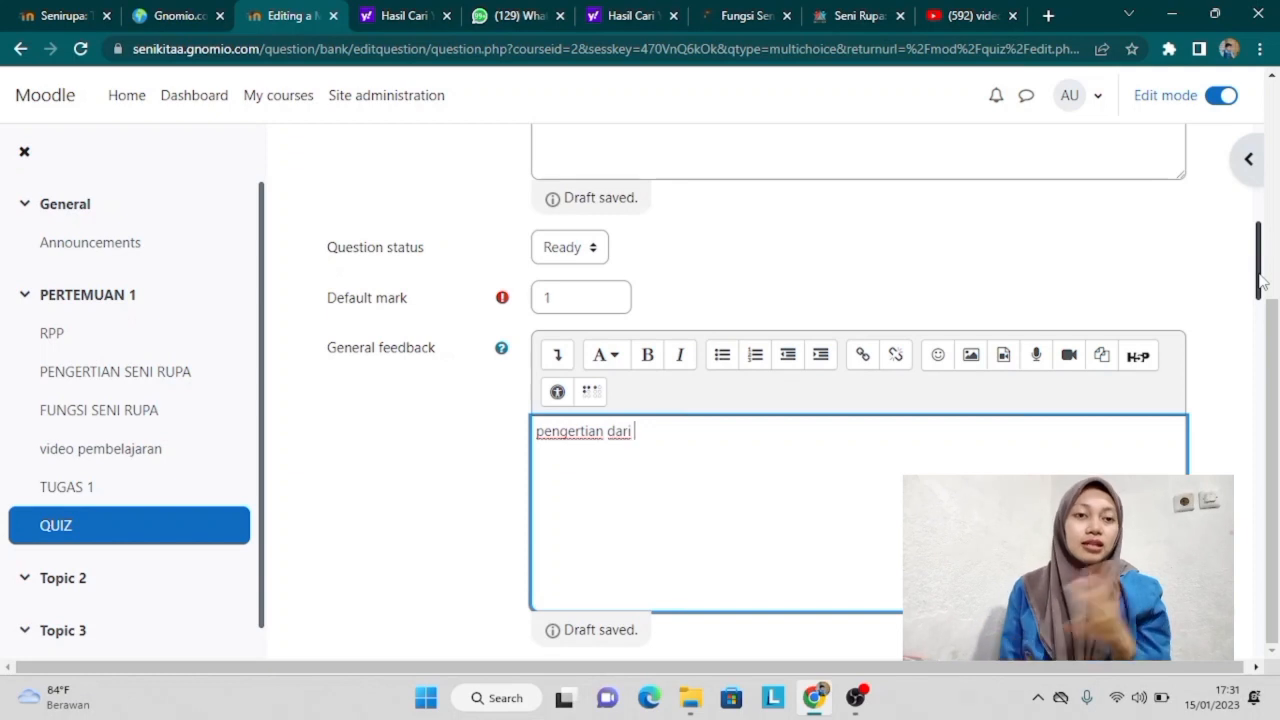
type("seni rupa")
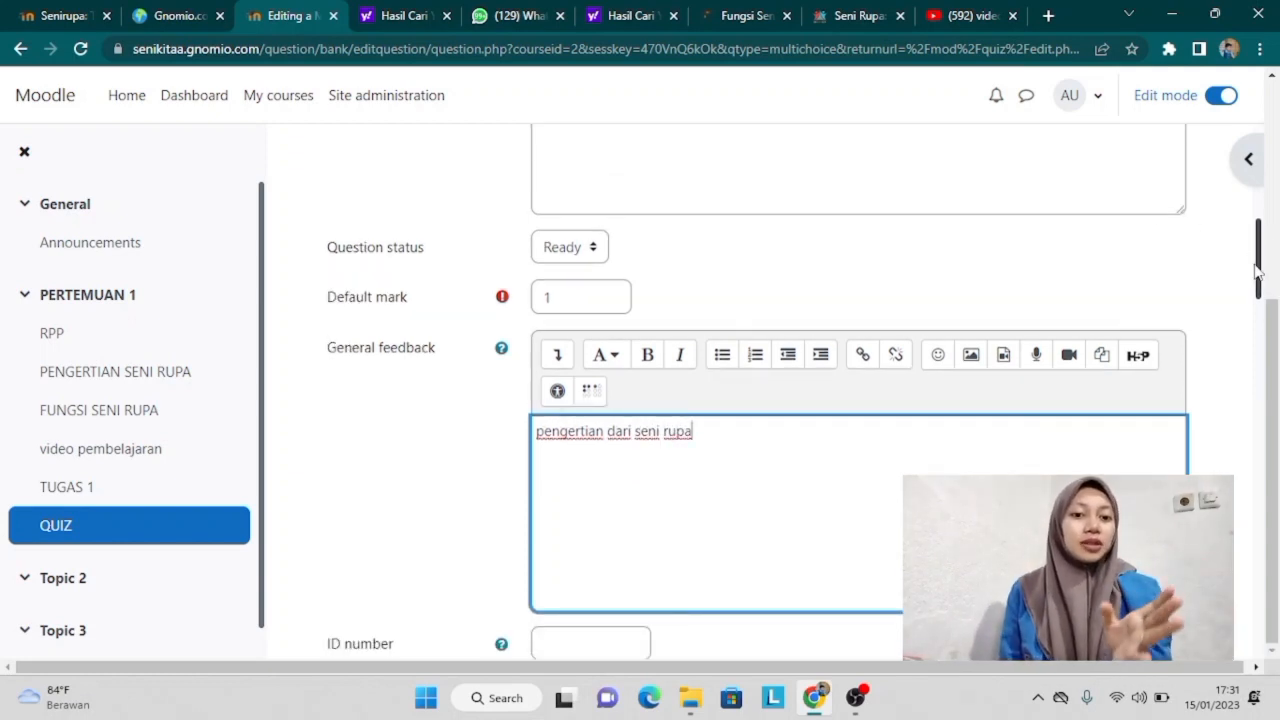
left_click_drag(1258, 270, 1234, 391)
Step: Enter Choice 1 'seni tari' with no grade credit and feedback 'salah'
left_click(665, 283)
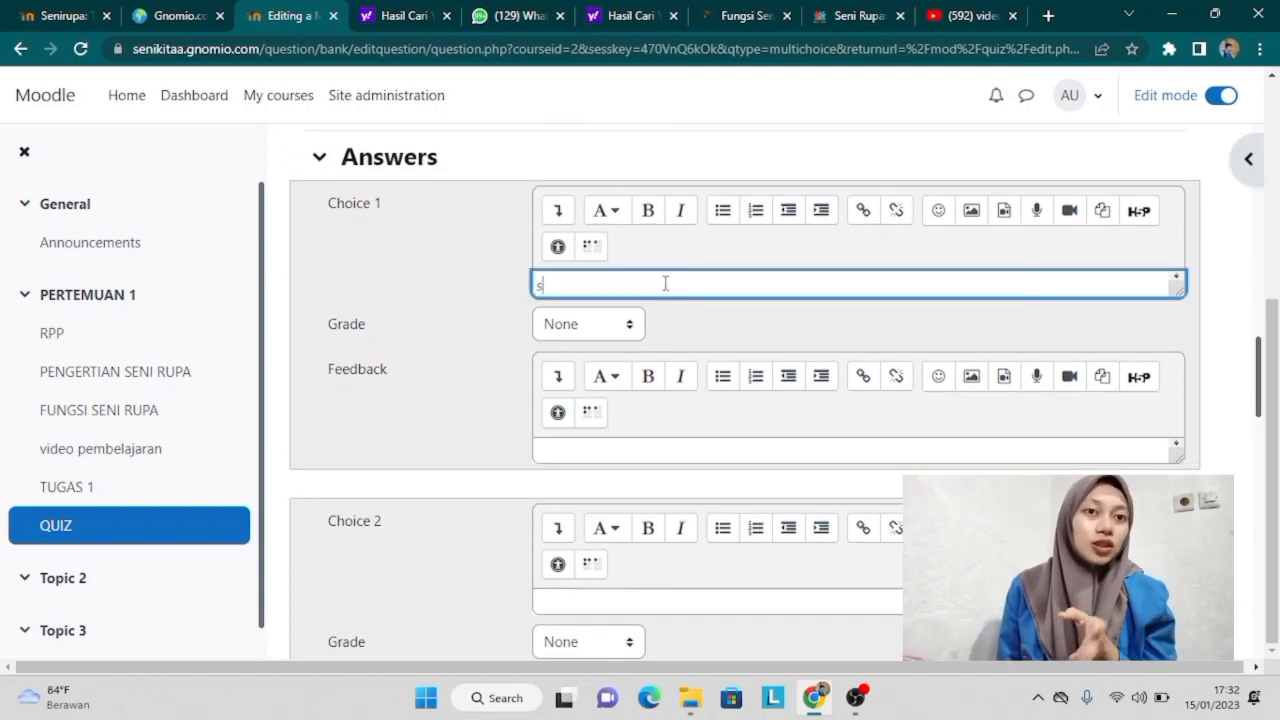
type("seni ")
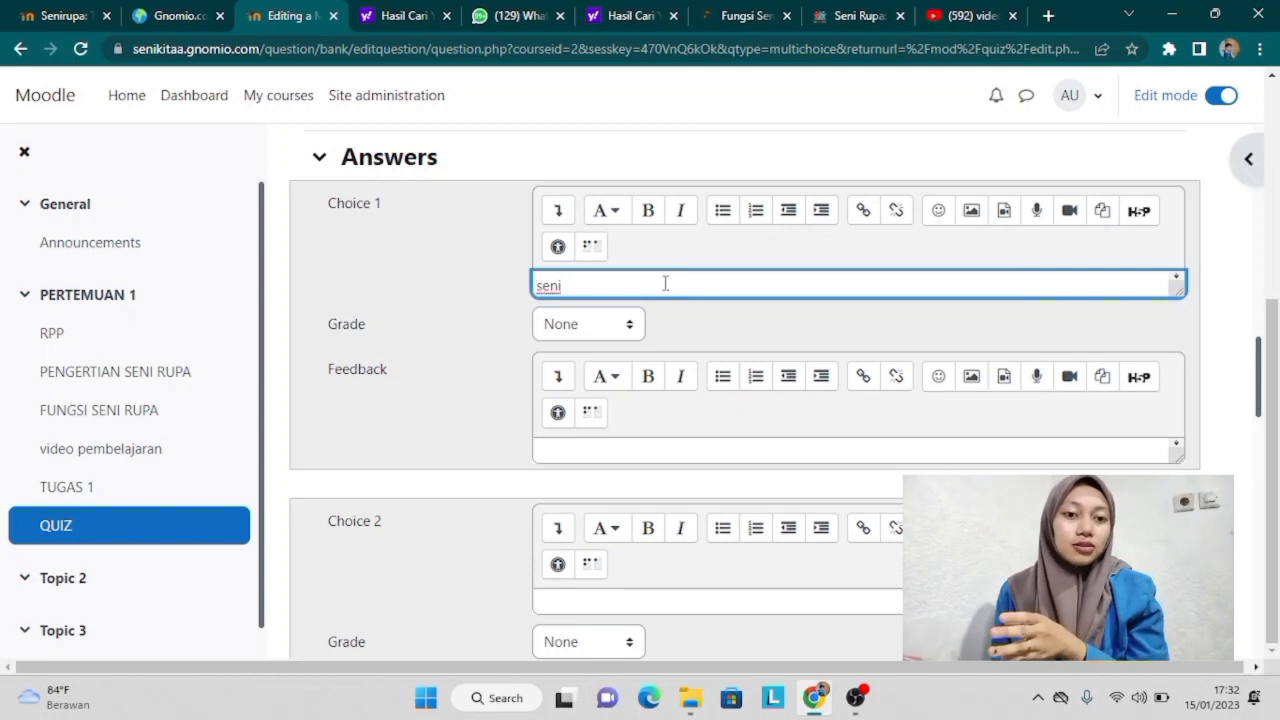
type("tari")
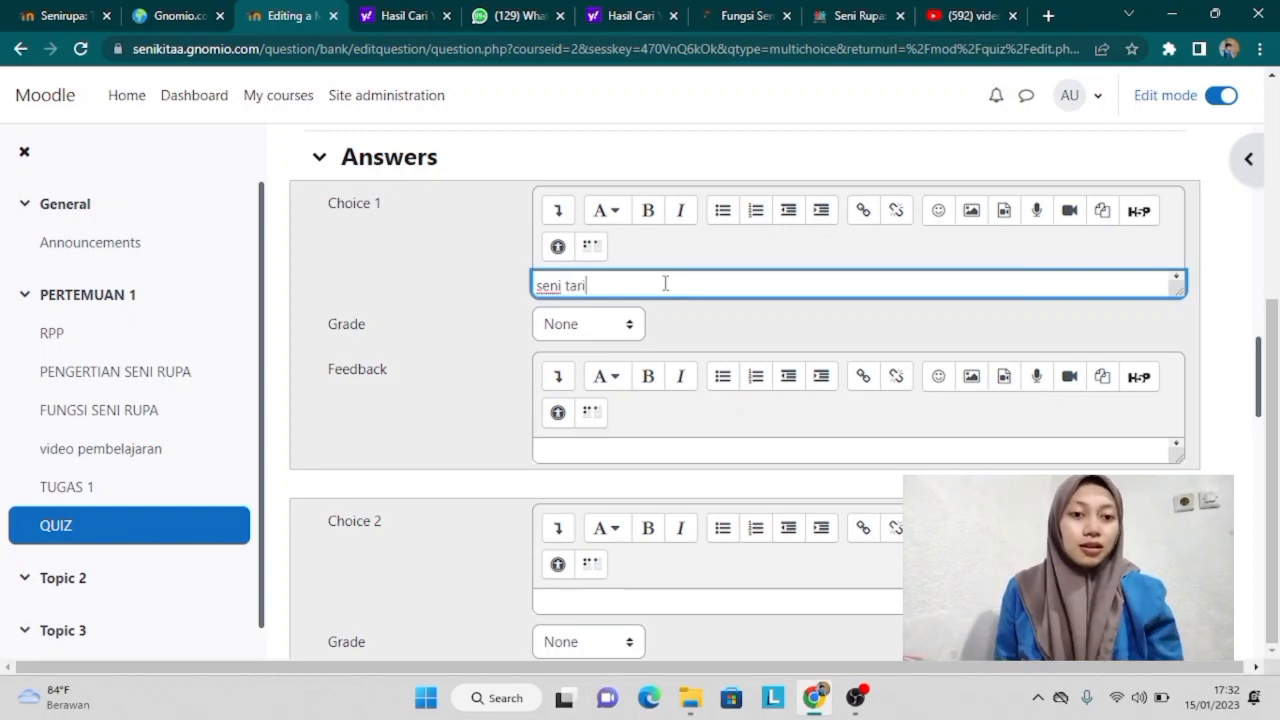
left_click(633, 330)
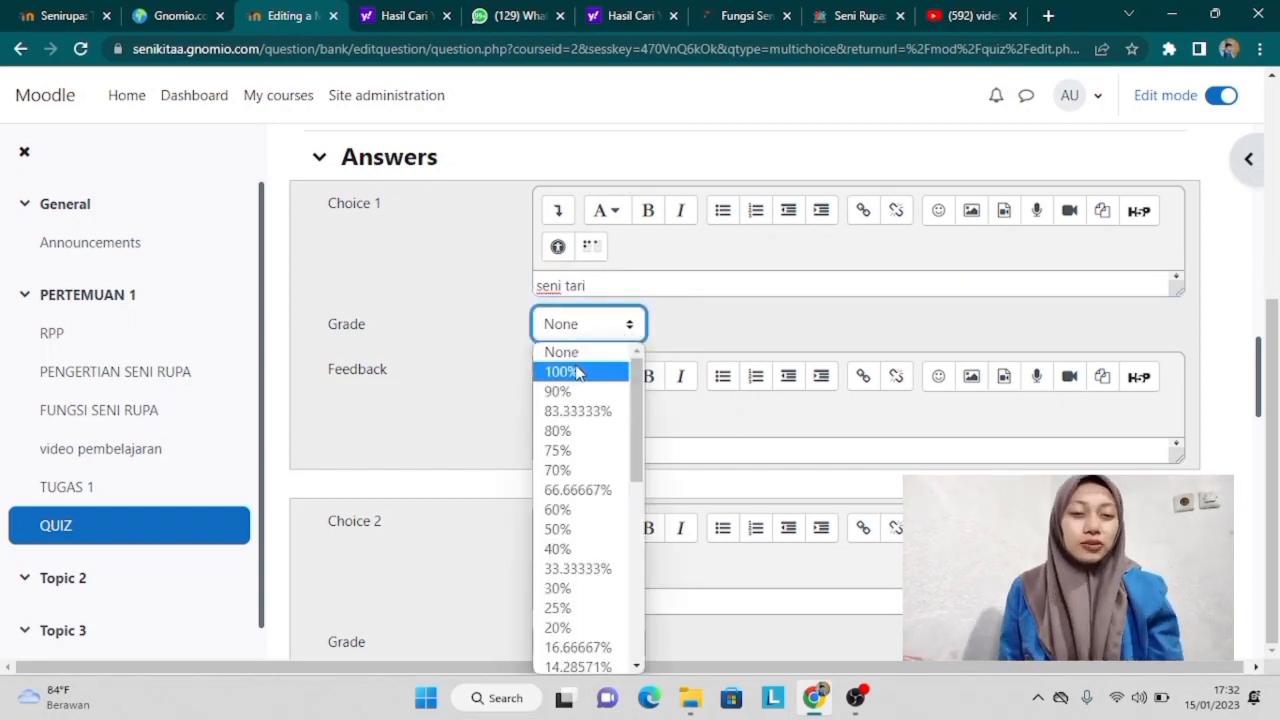
left_click(580, 354)
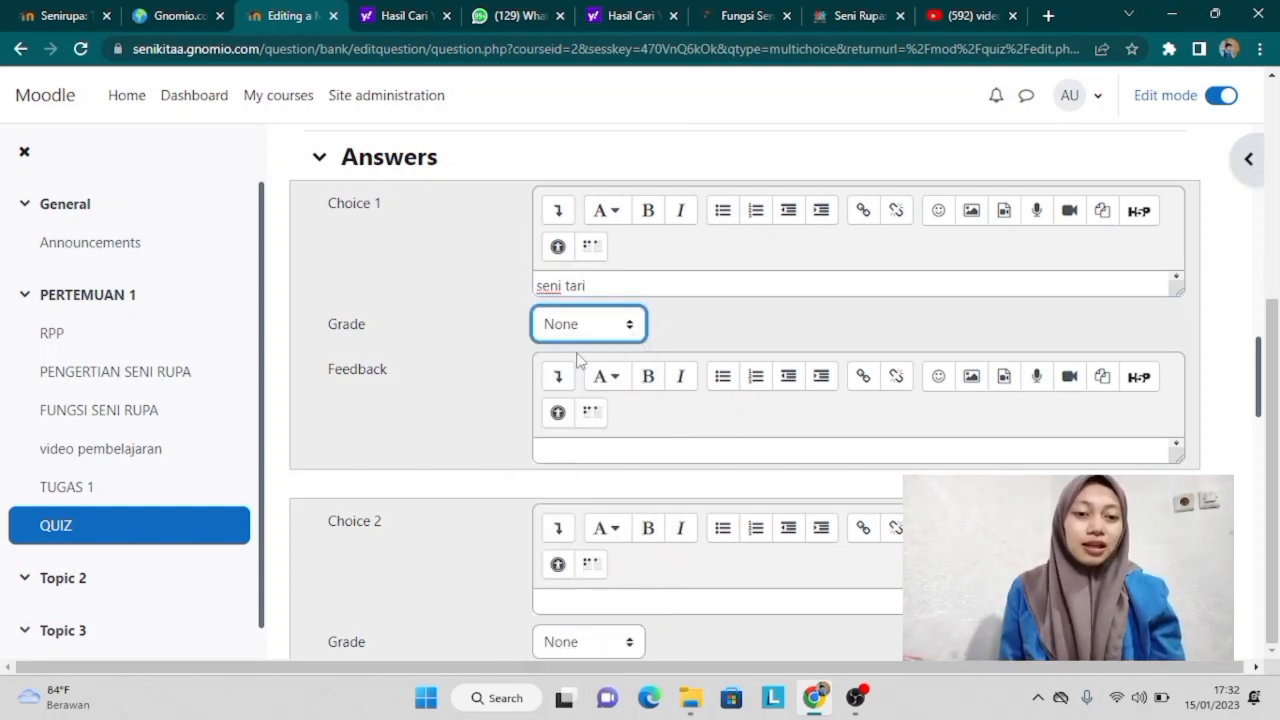
left_click(591, 451)
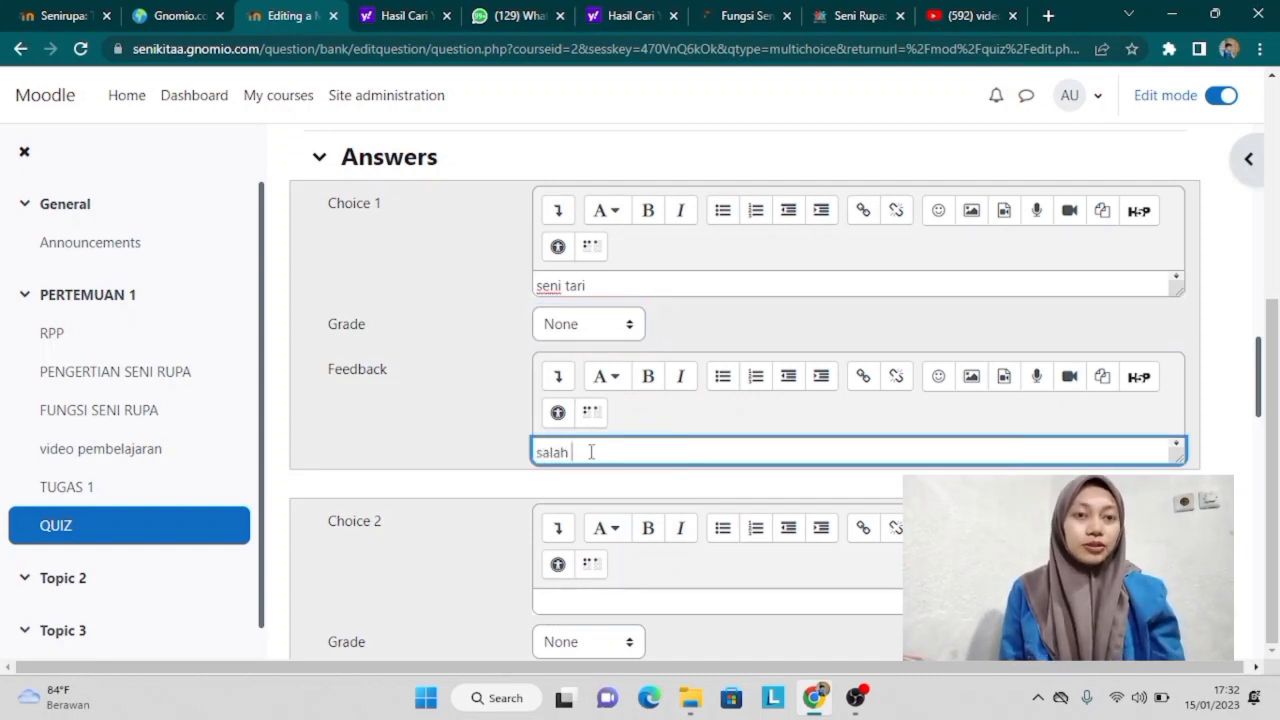
Step: Enter Choice 2 'seni rupa' graded 100% with feedback 'benar'
left_click(600, 597)
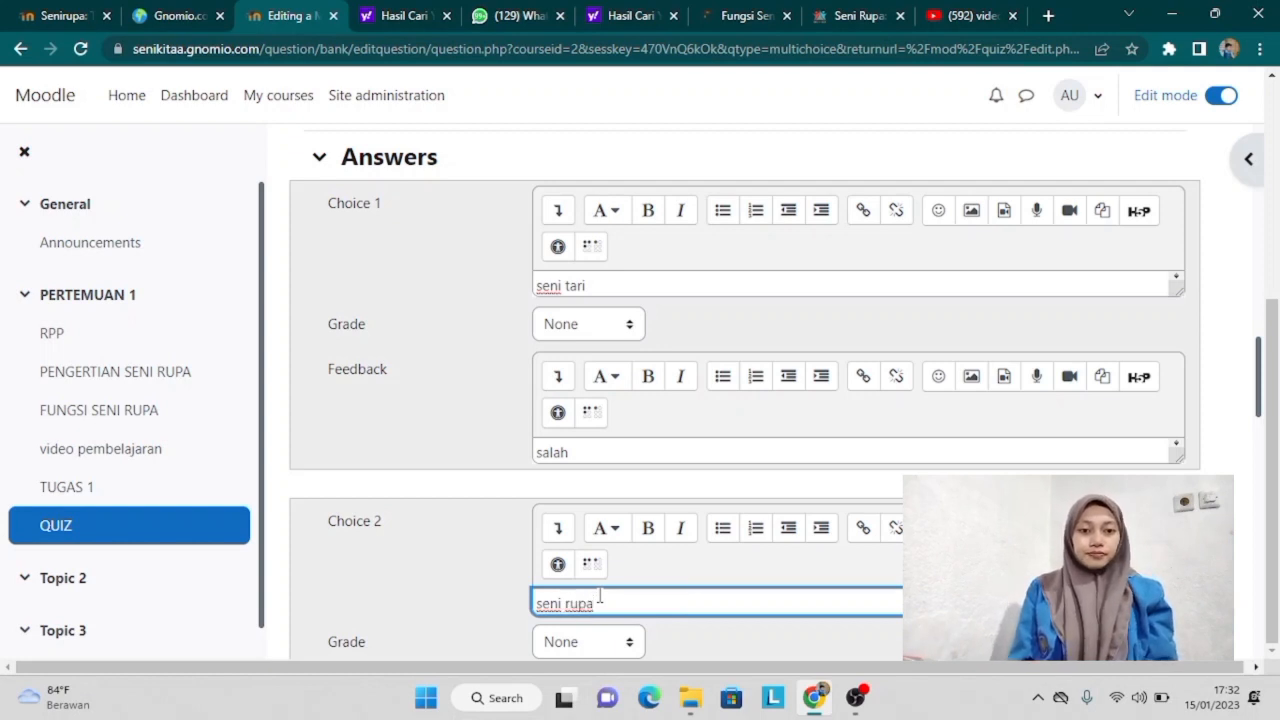
scroll(1260, 430, "down", 2)
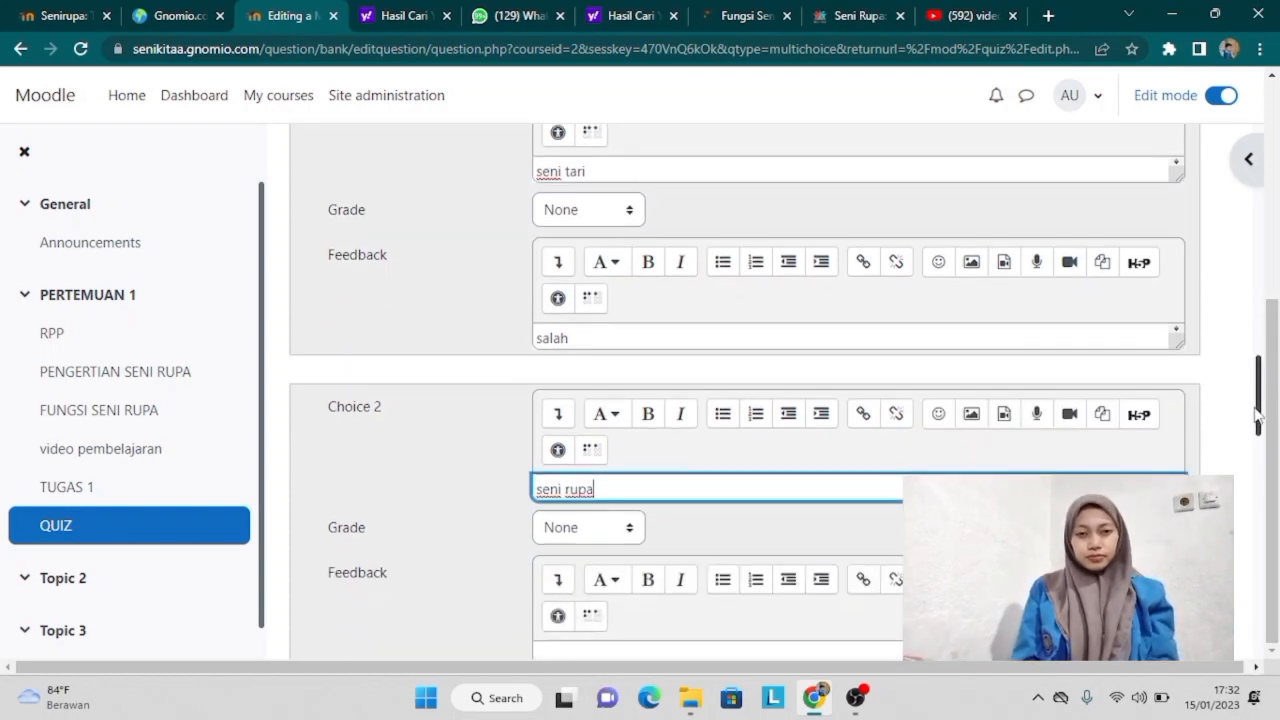
left_click(630, 418)
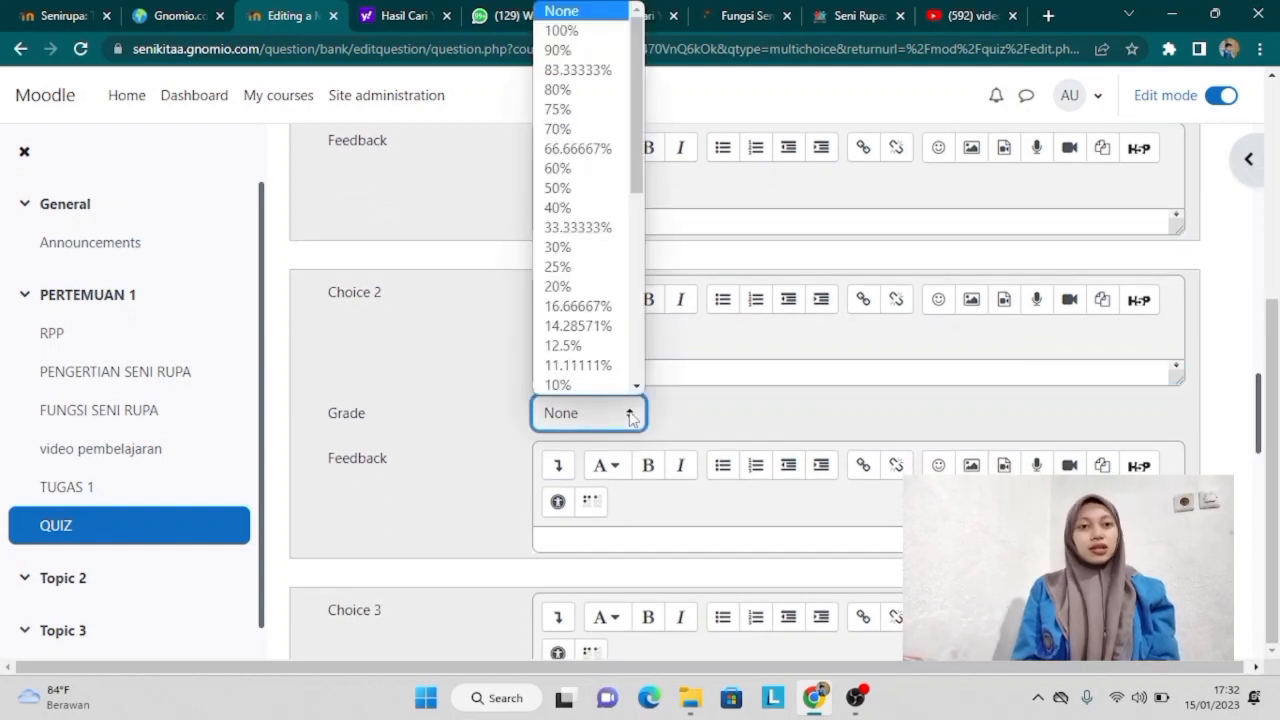
left_click(572, 32)
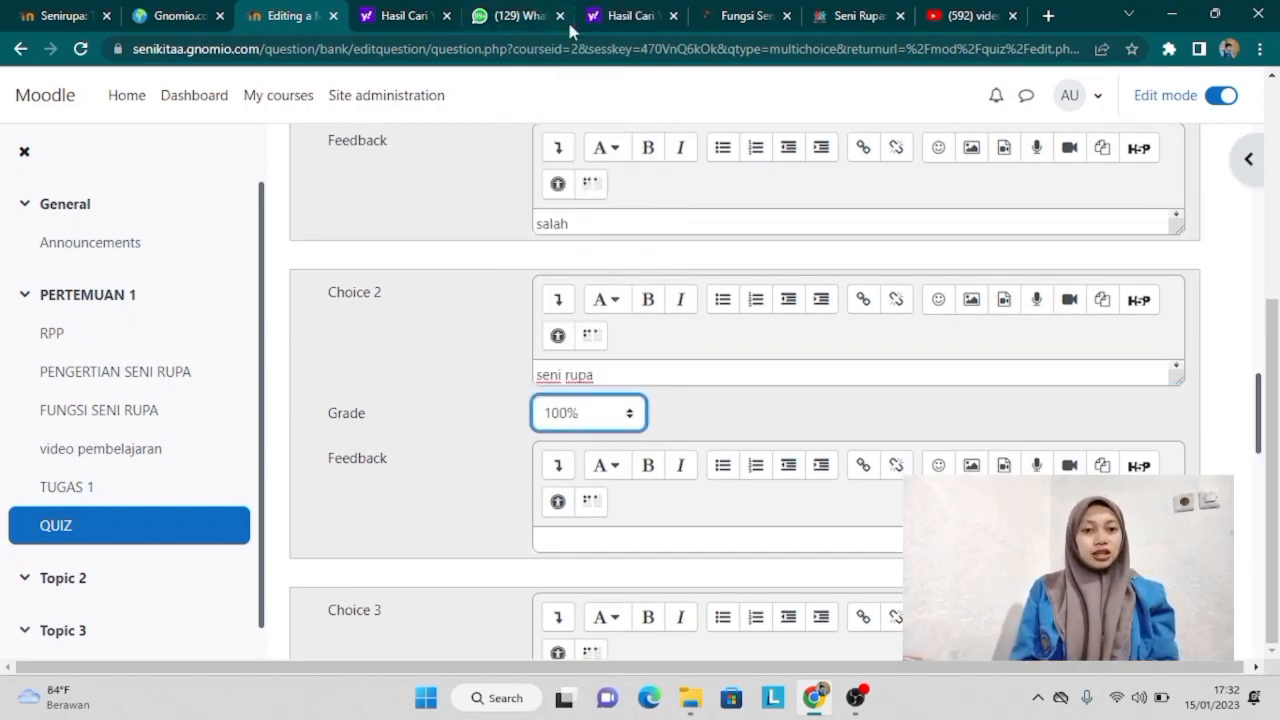
left_click(605, 537)
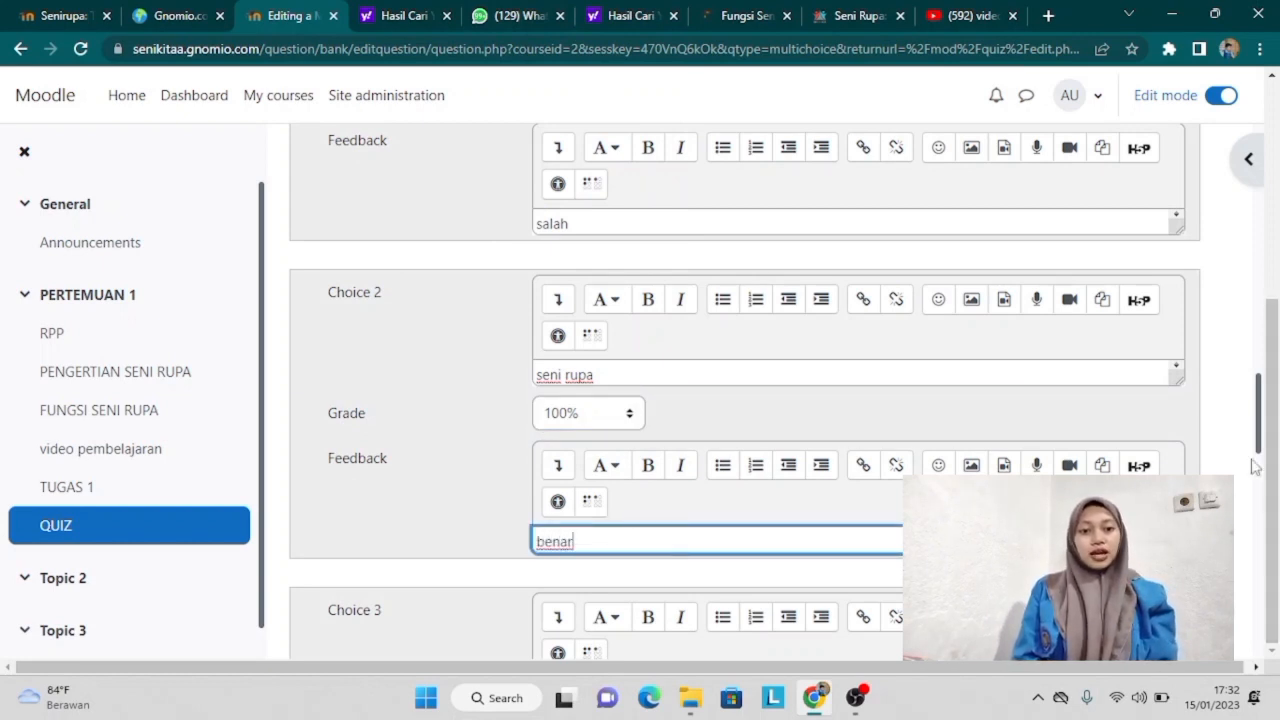
Step: Enter Choice 3 'seni lukis' with feedback 'salah'
scroll(1260, 450, "down", 3)
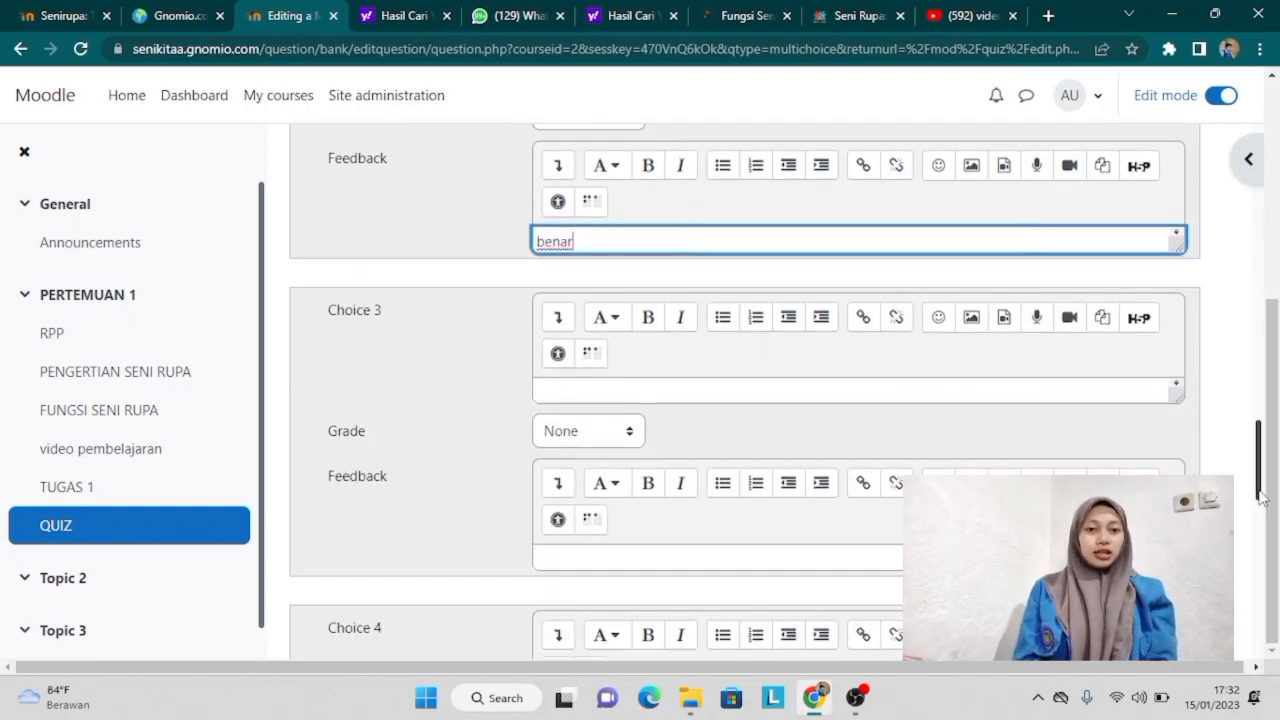
left_click(806, 388)
type("seni")
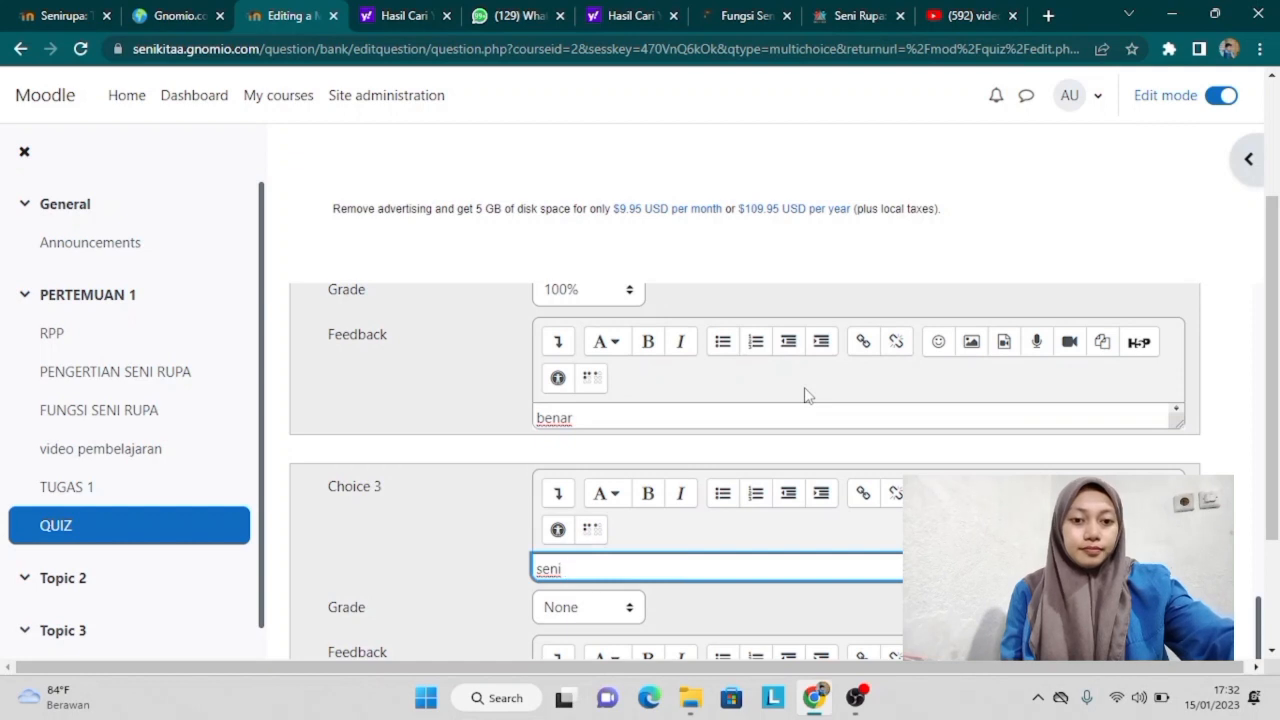
type("lukis")
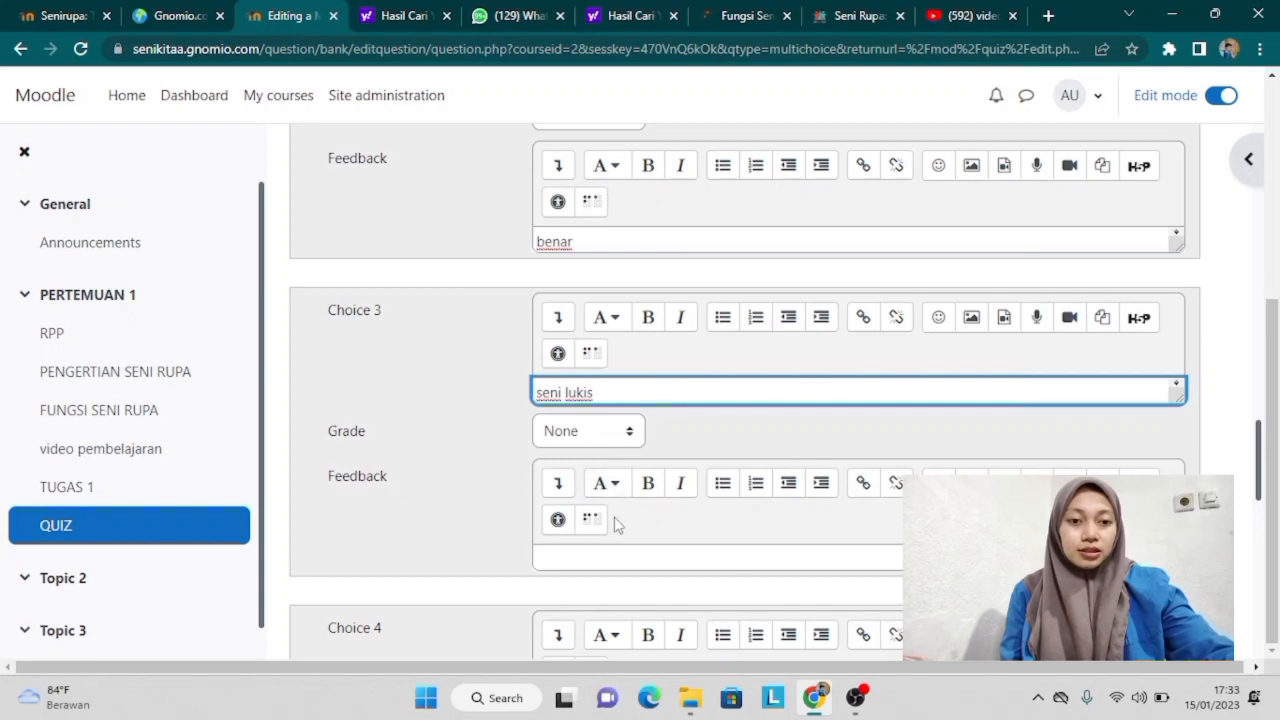
left_click(592, 552)
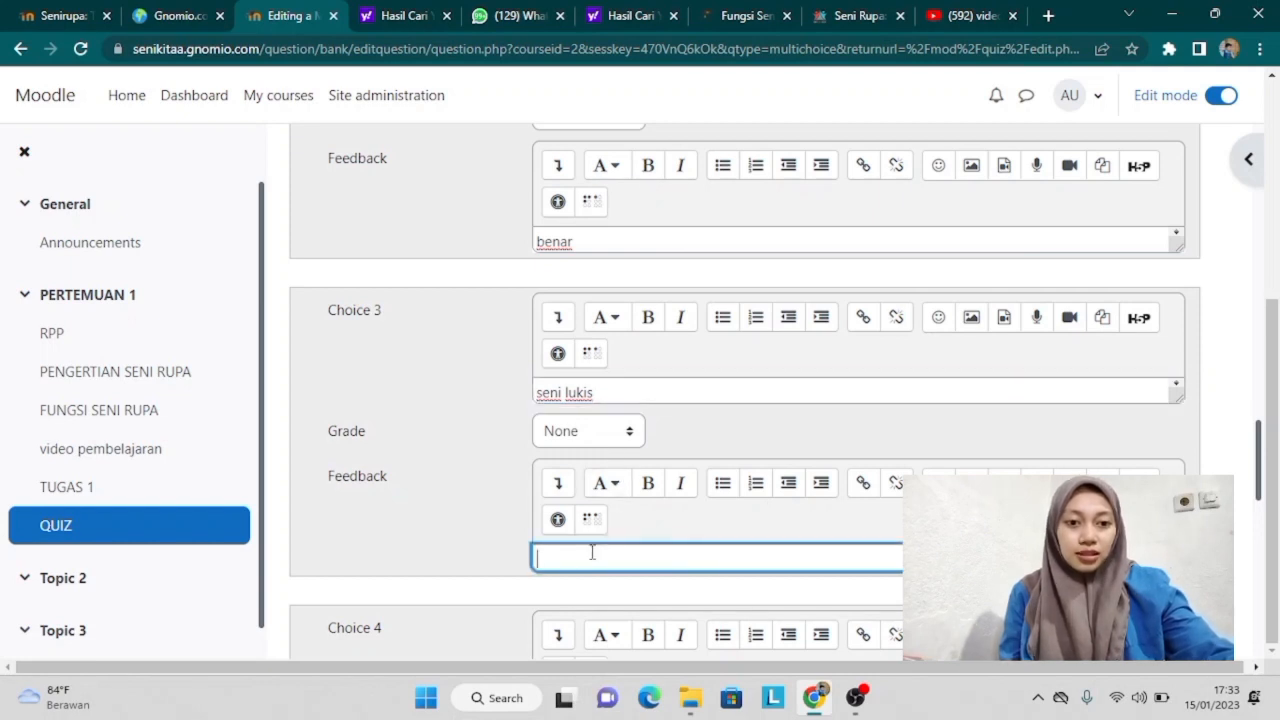
type("salah")
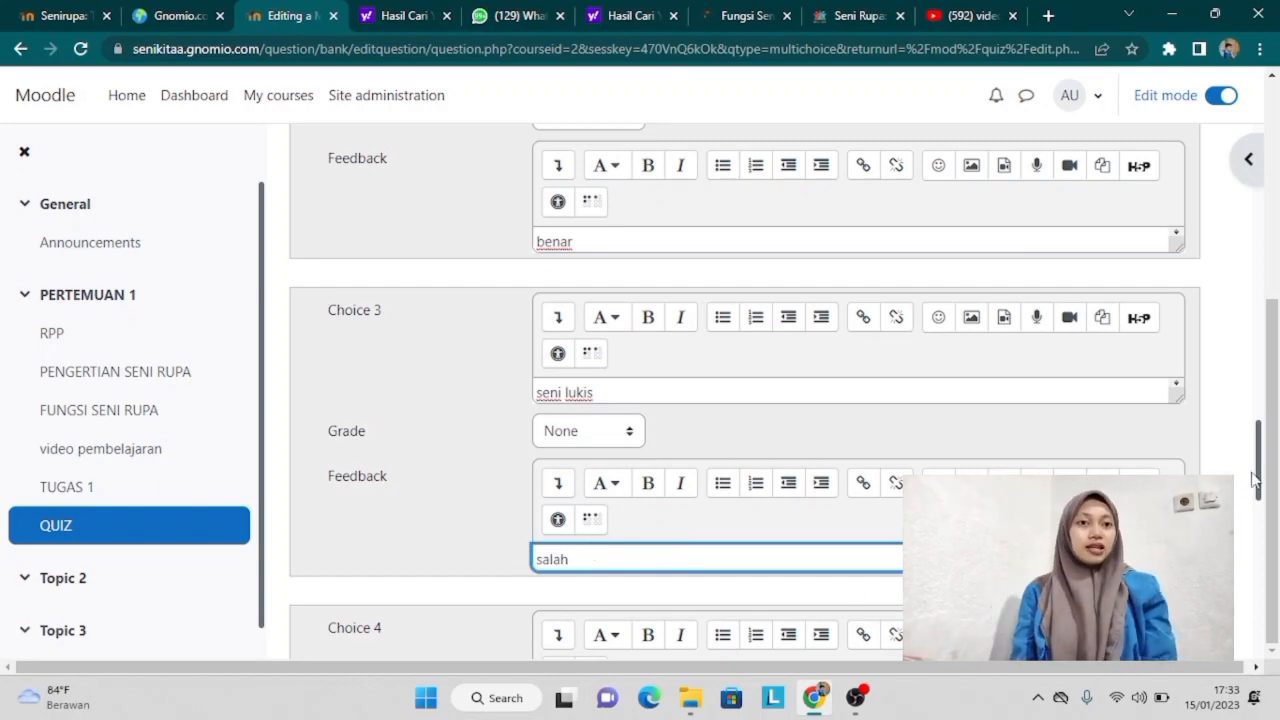
left_click_drag(1258, 480, 1258, 648)
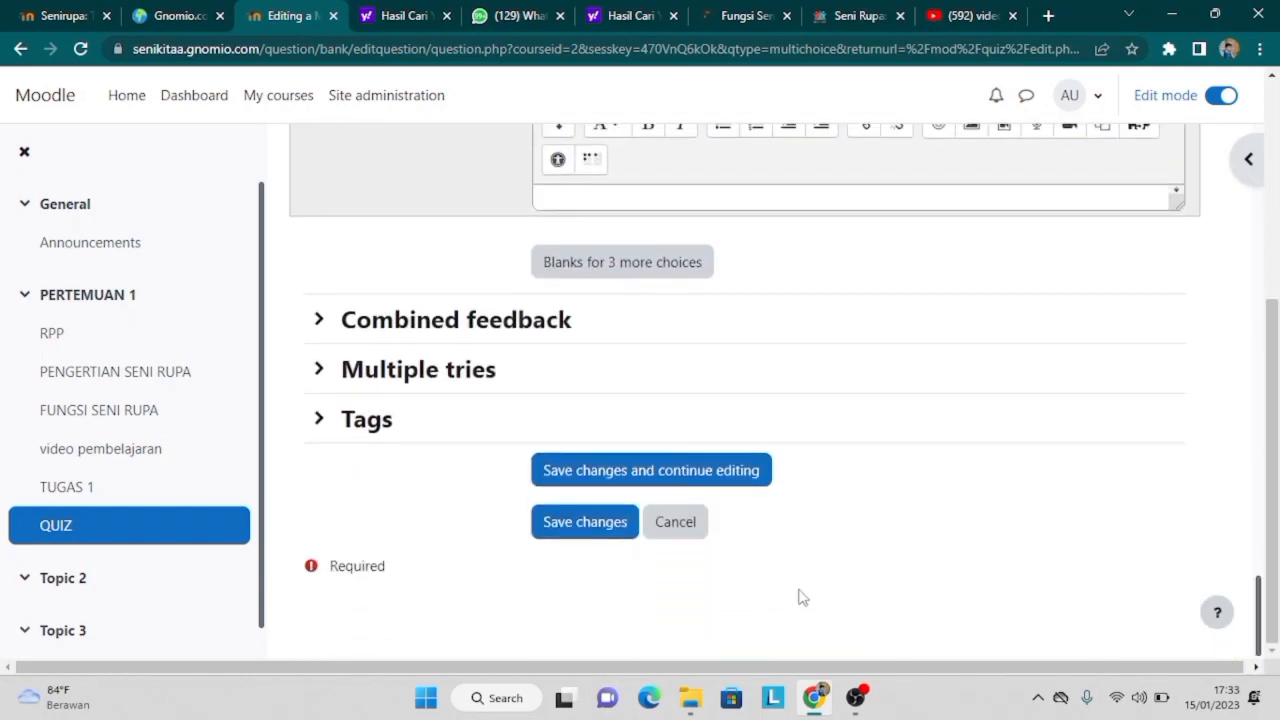
Step: Save the question and confirm SOAL 1 is listed under the QUIZ heading
left_click(574, 531)
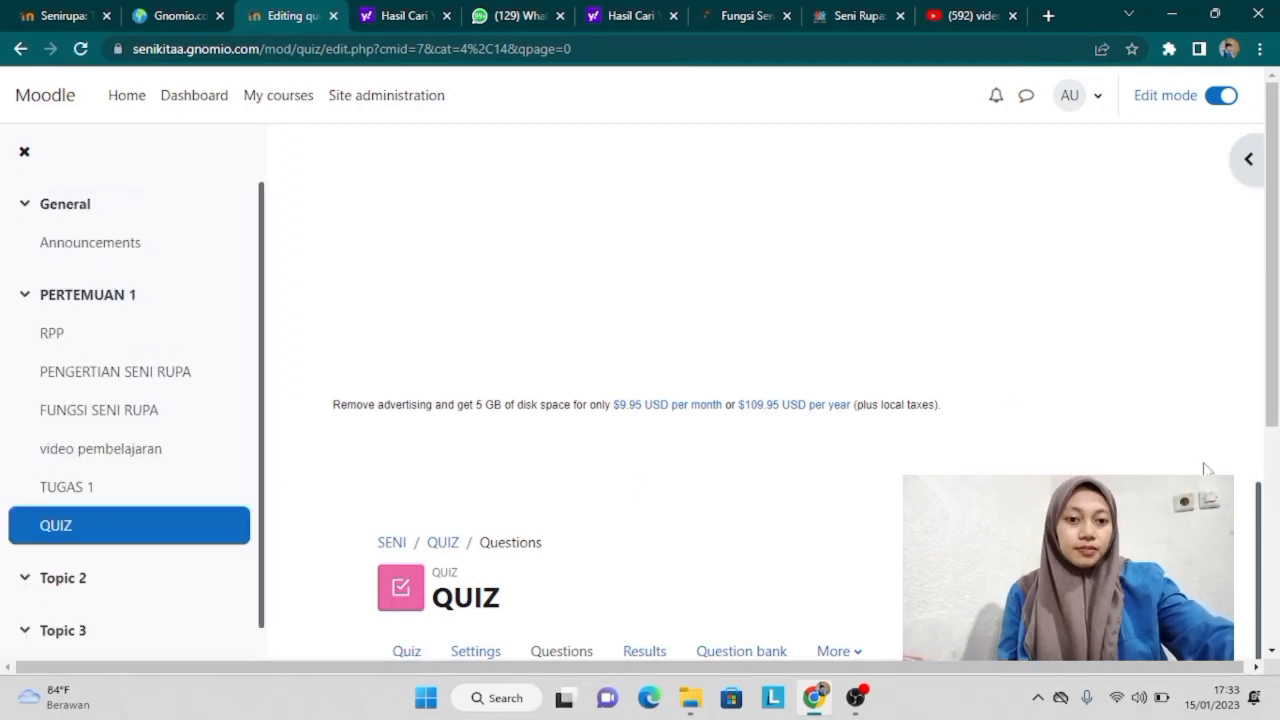
left_click_drag(1258, 533, 1255, 458)
left_click_drag(1270, 380, 1277, 655)
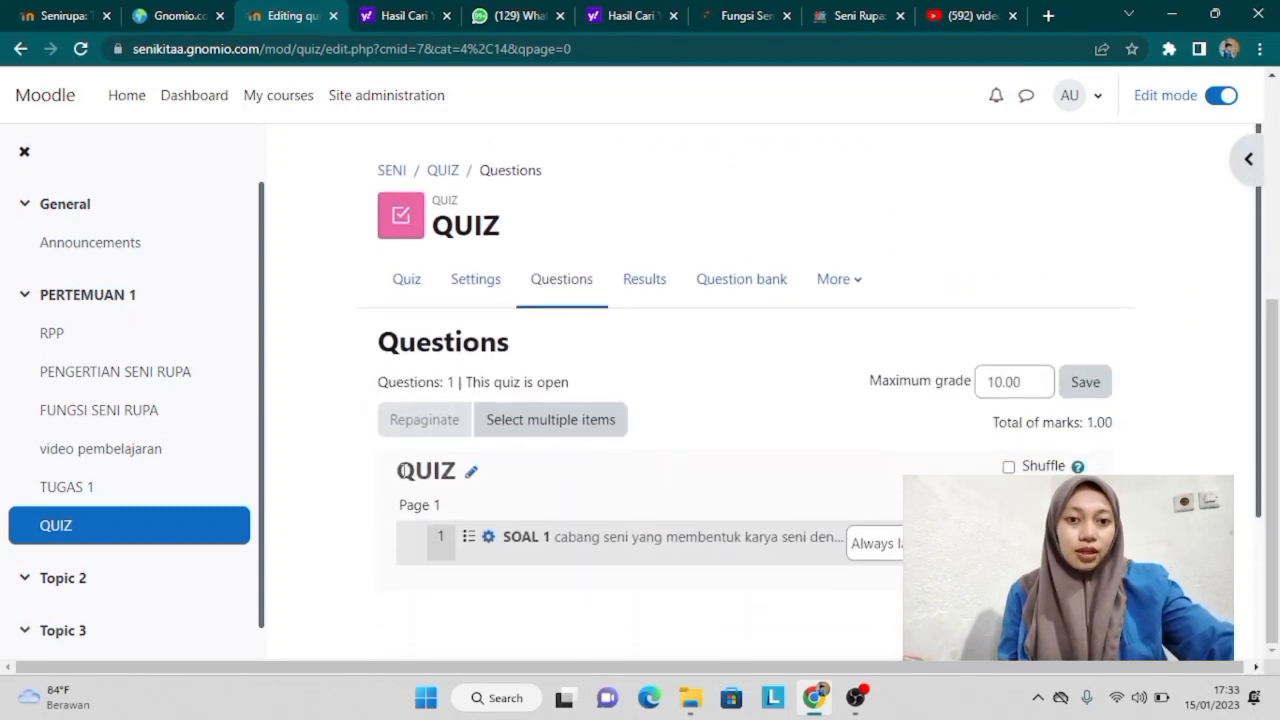
Step: Return to the PERTEMUAN 1 course section, then go to Site administration
left_click(84, 300)
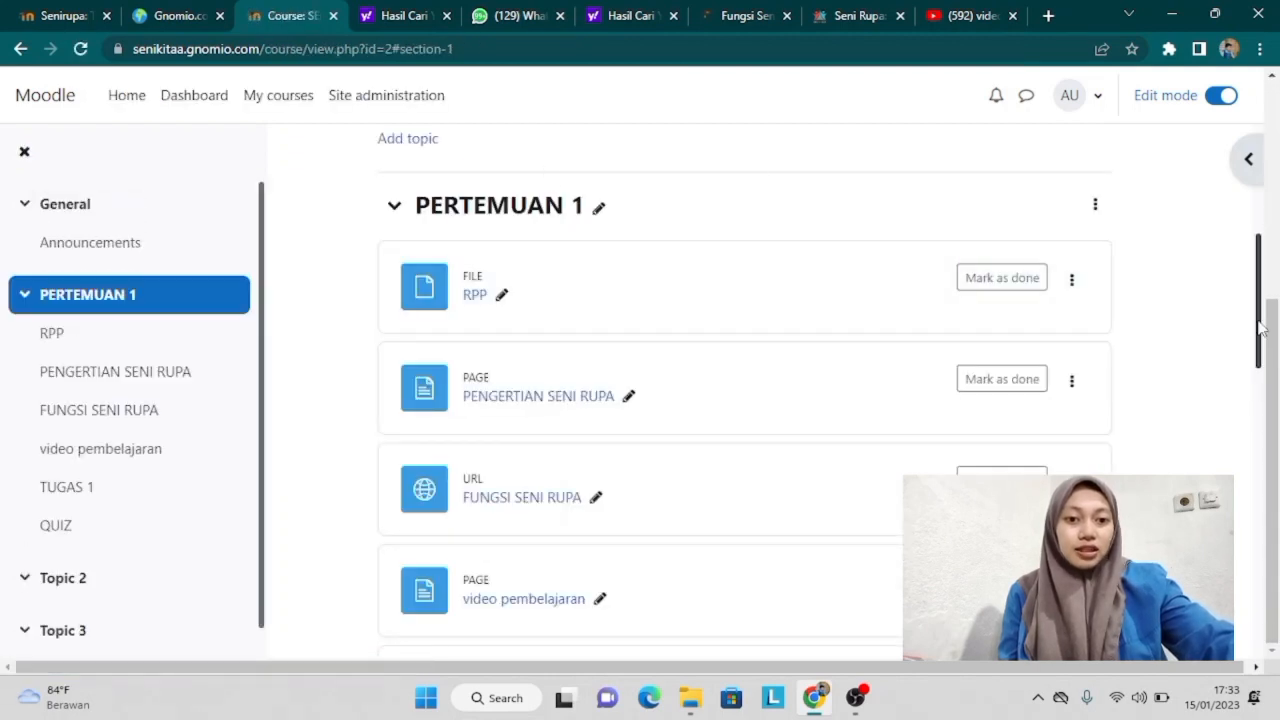
left_click_drag(1262, 330, 1260, 196)
scroll(965, 470, "down", 7)
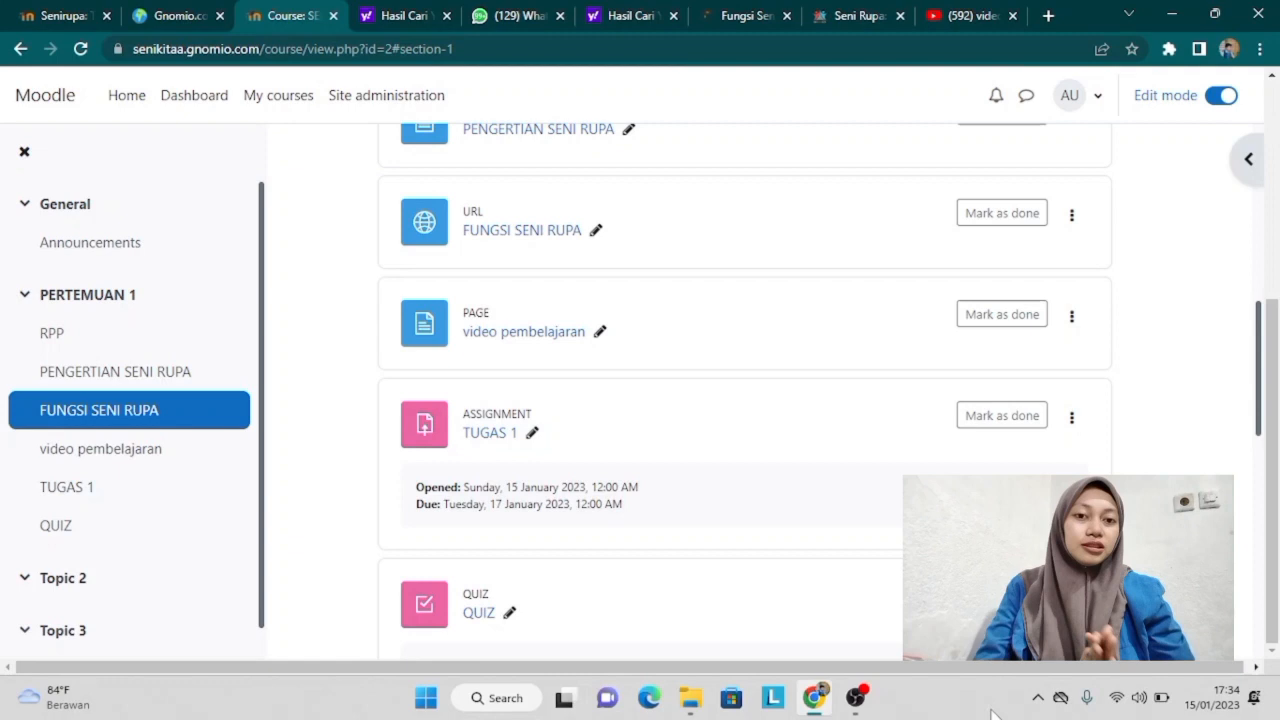
scroll(311, 561, "up", 5)
left_click(357, 105)
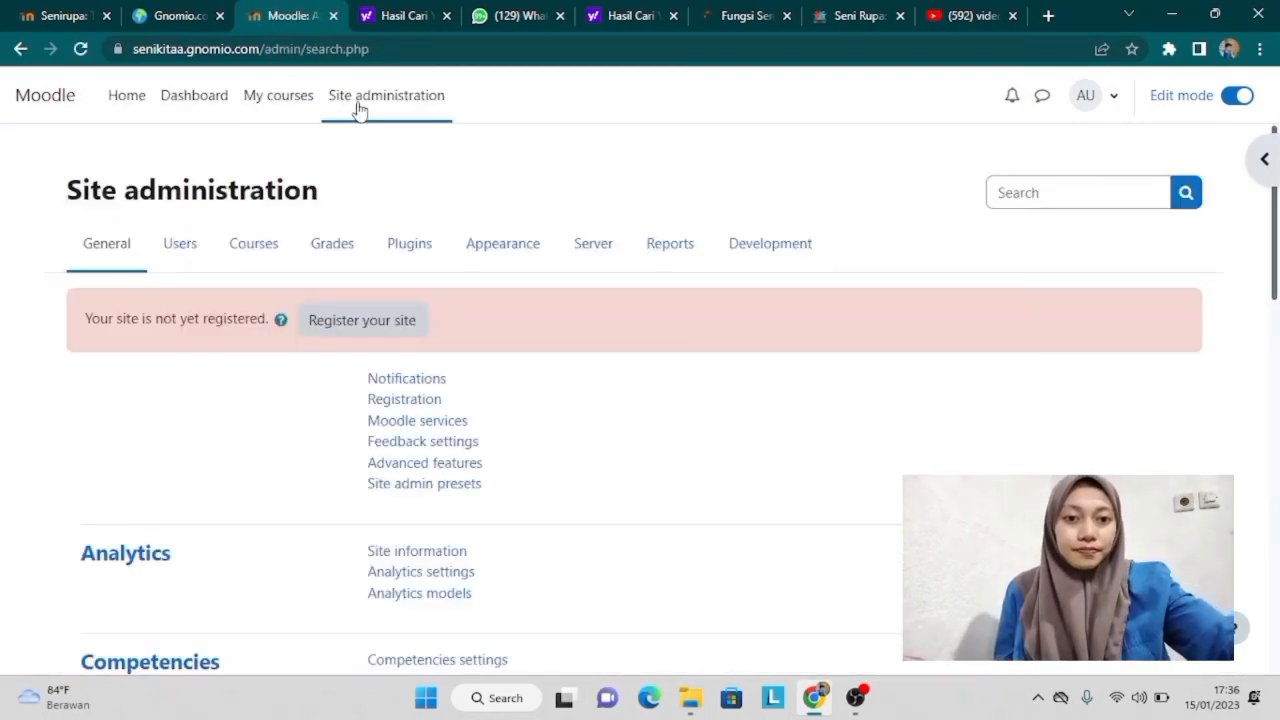
Step: Open Users > Upload users in Site administration and scroll to the upload form
left_click(191, 245)
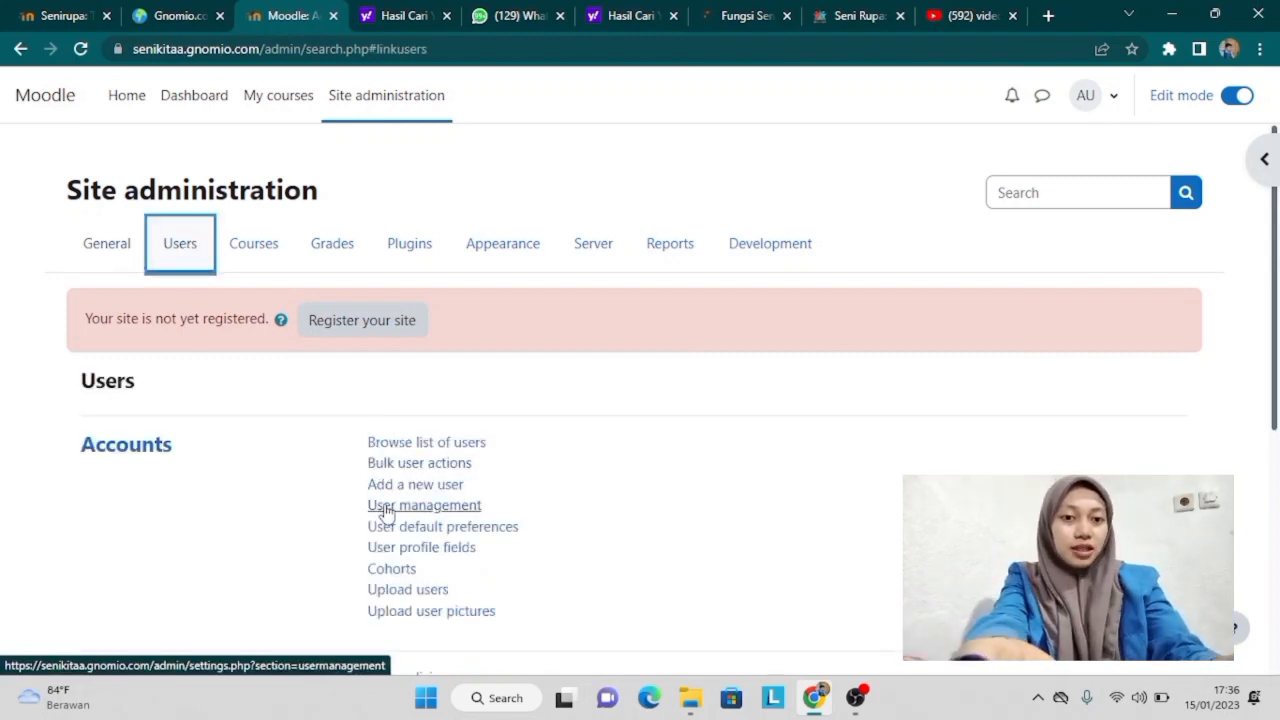
left_click(425, 592)
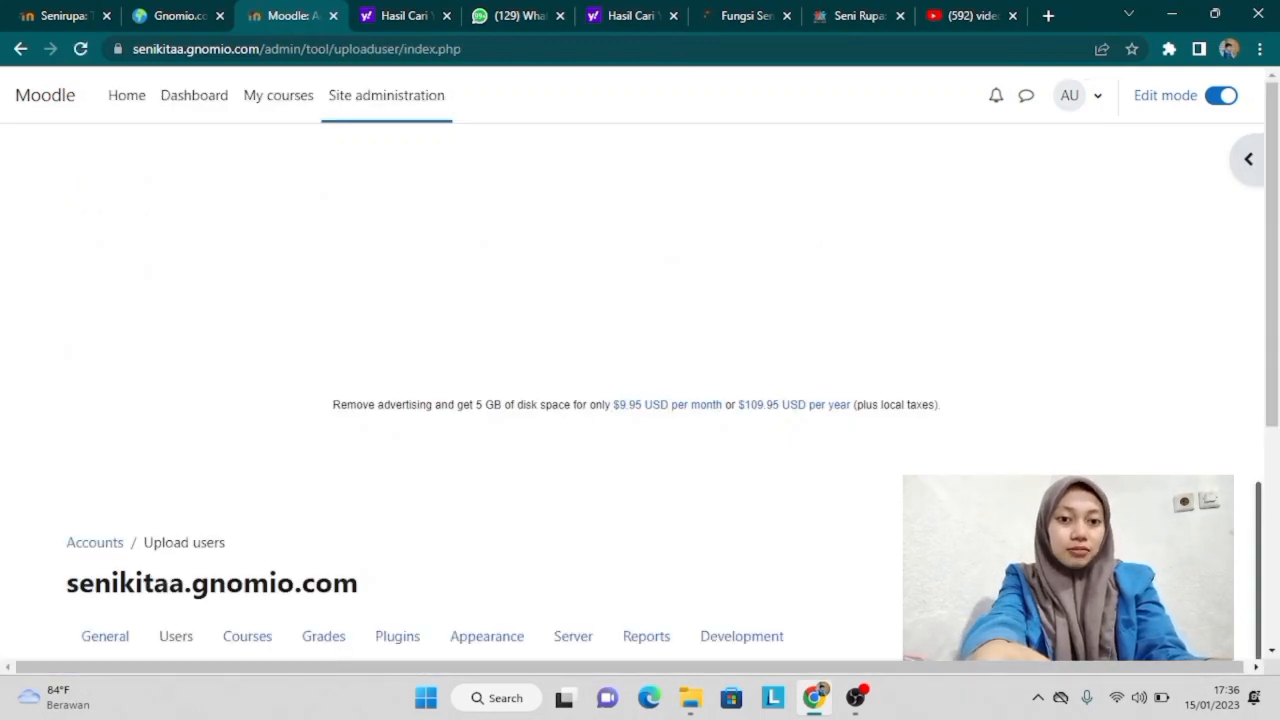
left_click_drag(1278, 290, 1278, 542)
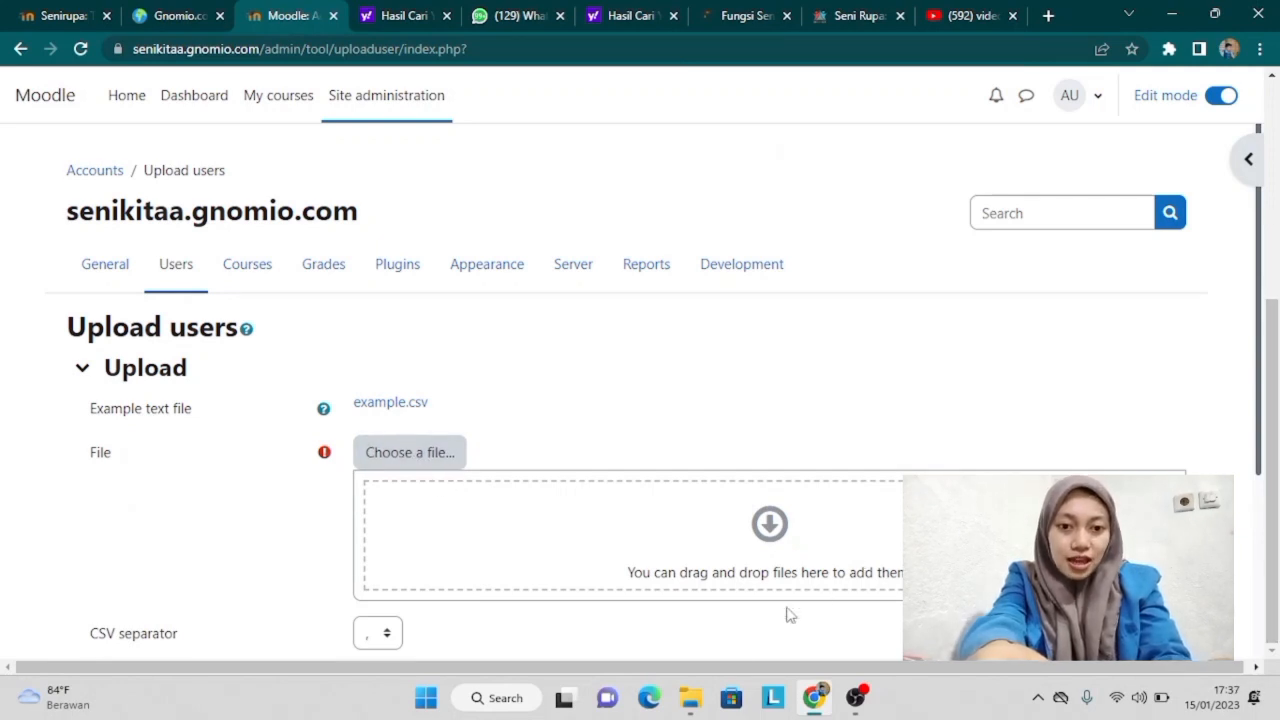
Step: Drag 'Siswa kelas 11' from File Explorer's Data 2 (E:) into the Upload users file field
mouse_move(690, 697)
left_click(596, 556)
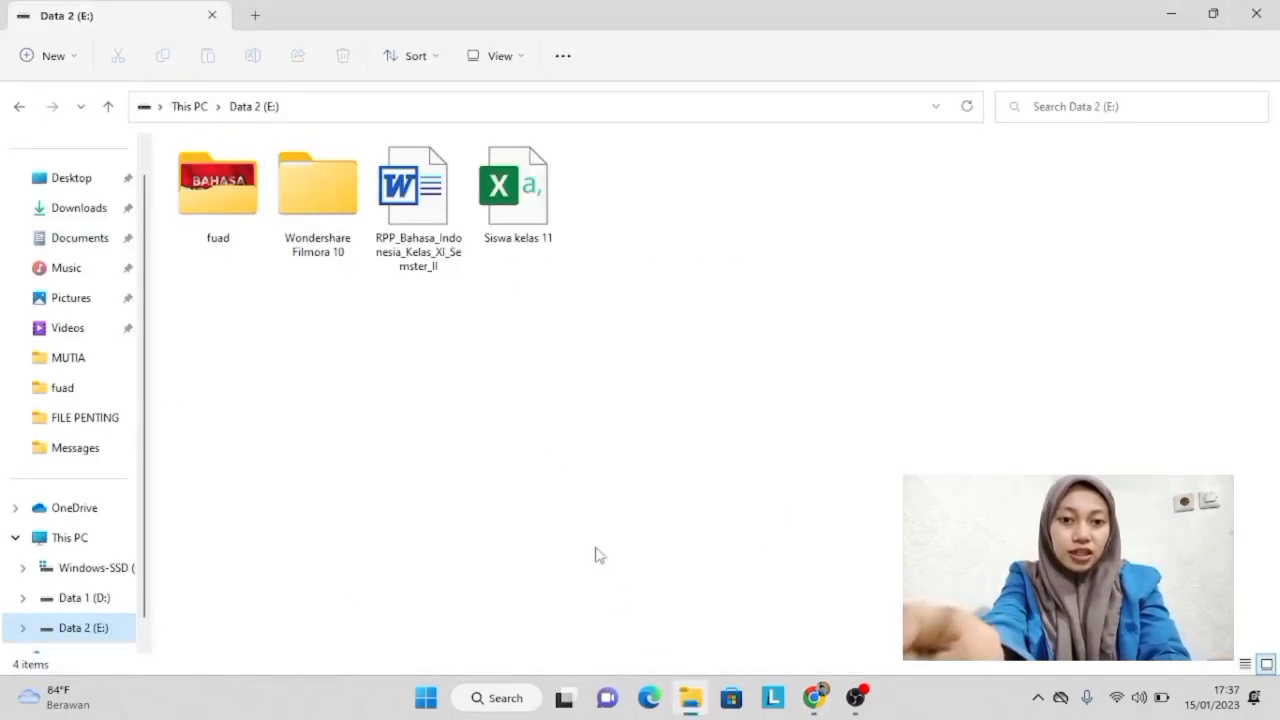
left_click_drag(500, 235, 756, 527)
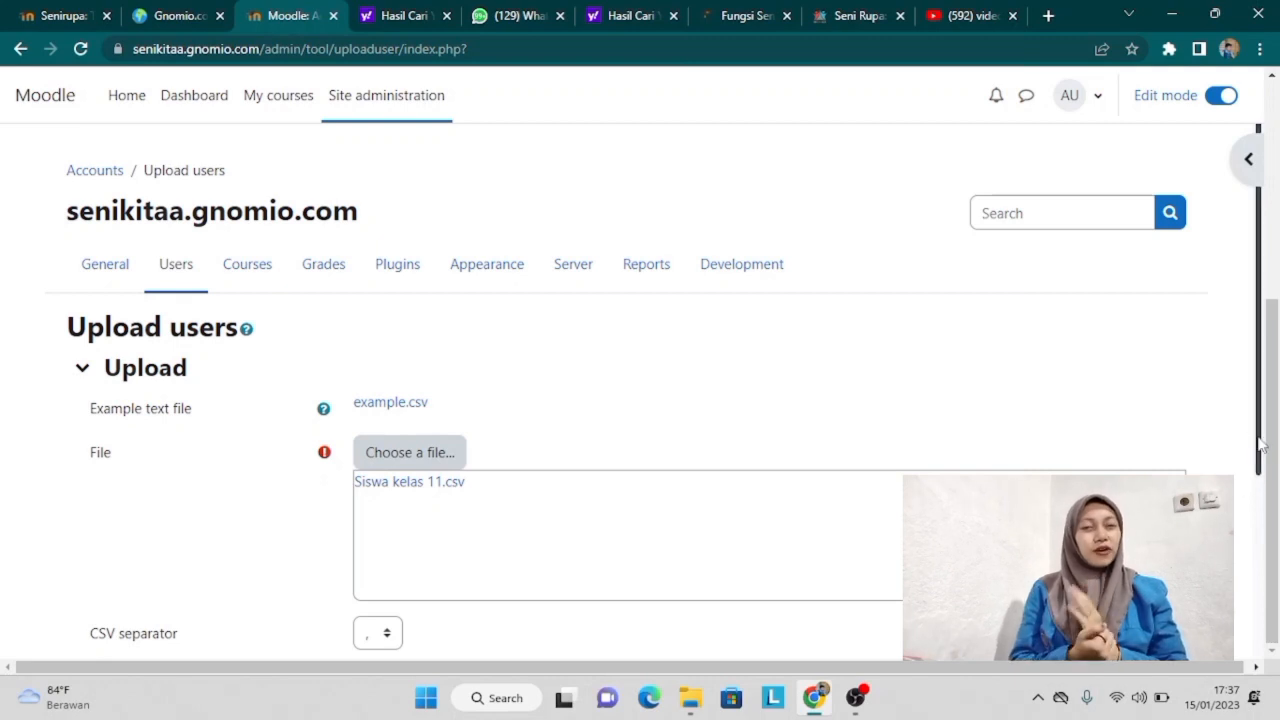
Step: Set the CSV separator to ';' and load the student file into the upload preview
scroll(1260, 447, "down", 2)
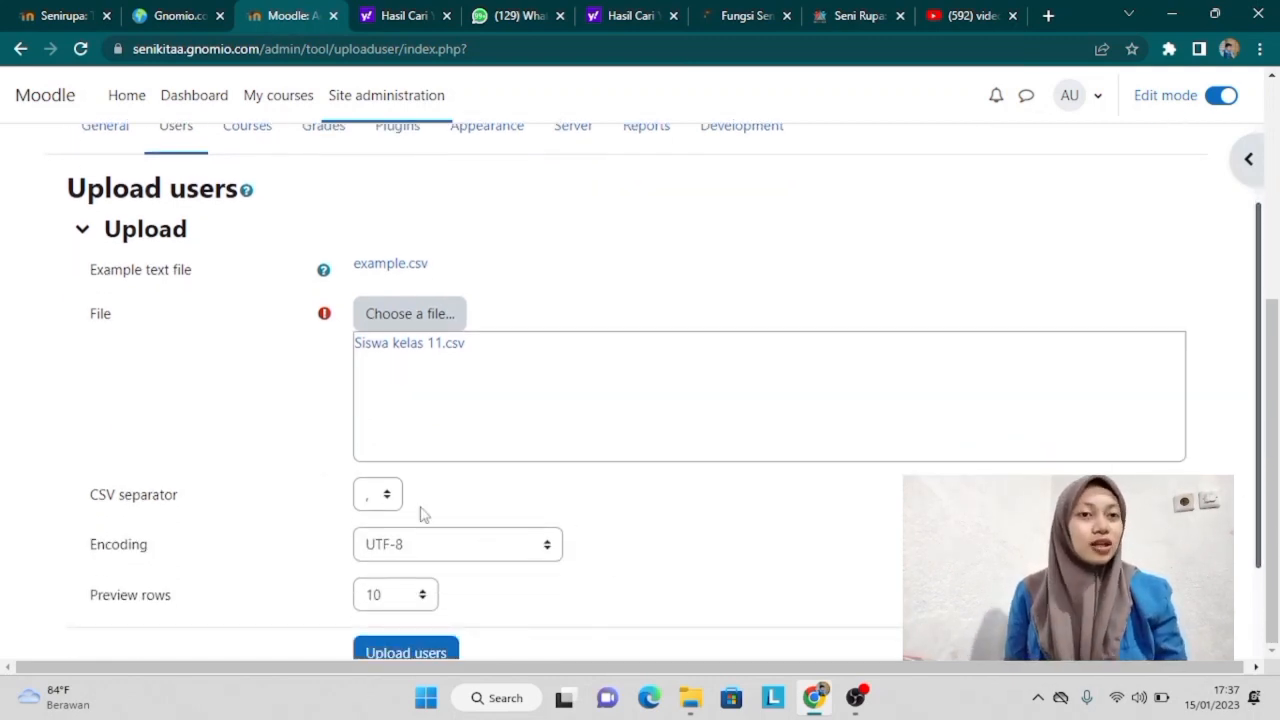
left_click(388, 500)
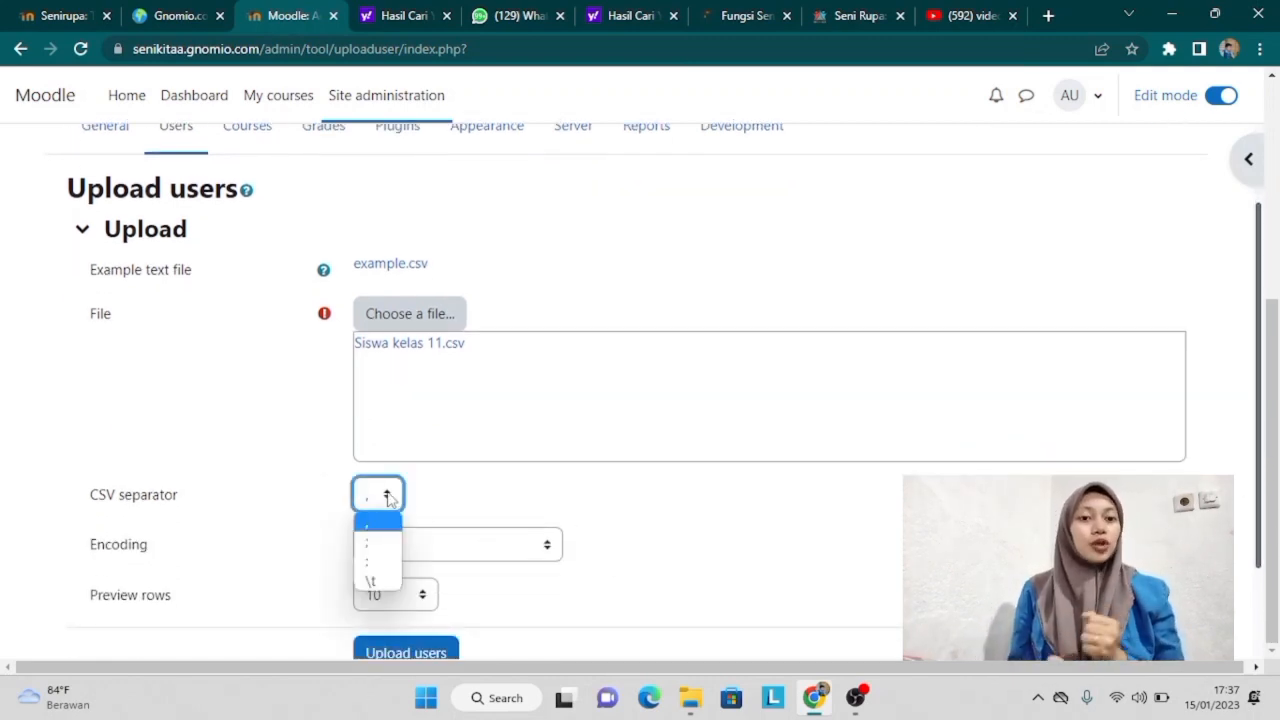
left_click(388, 543)
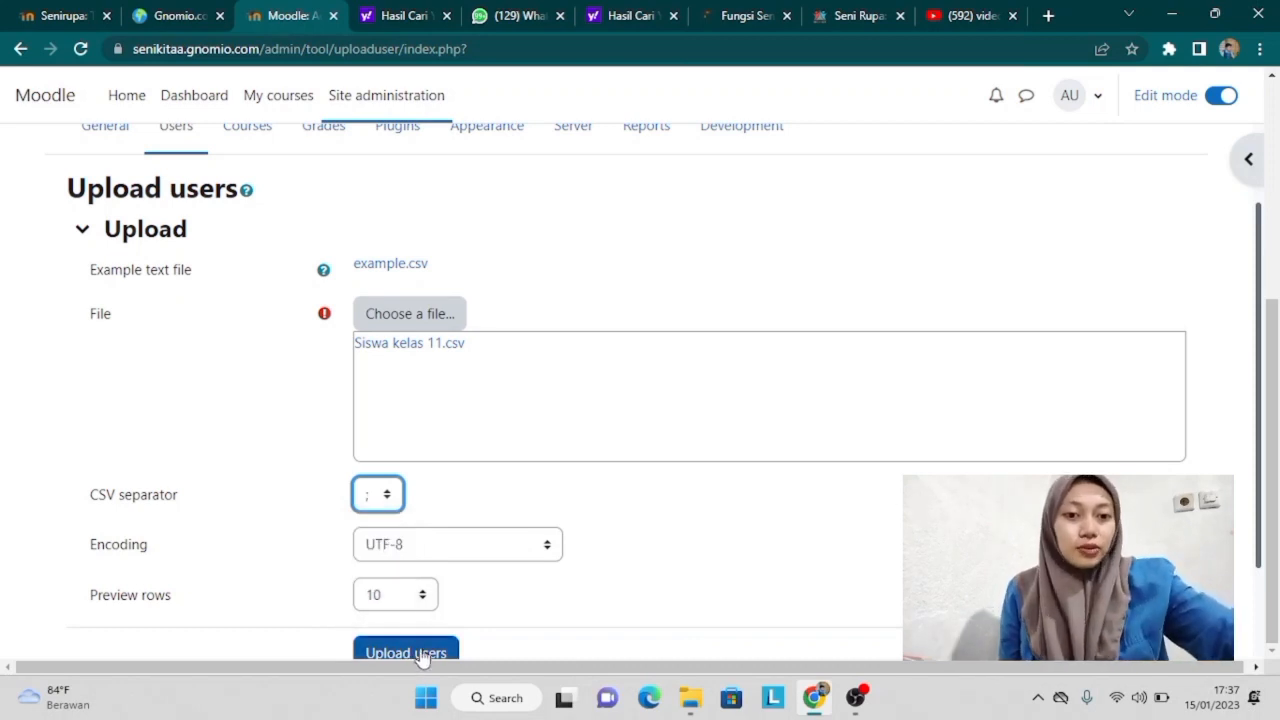
left_click(438, 652)
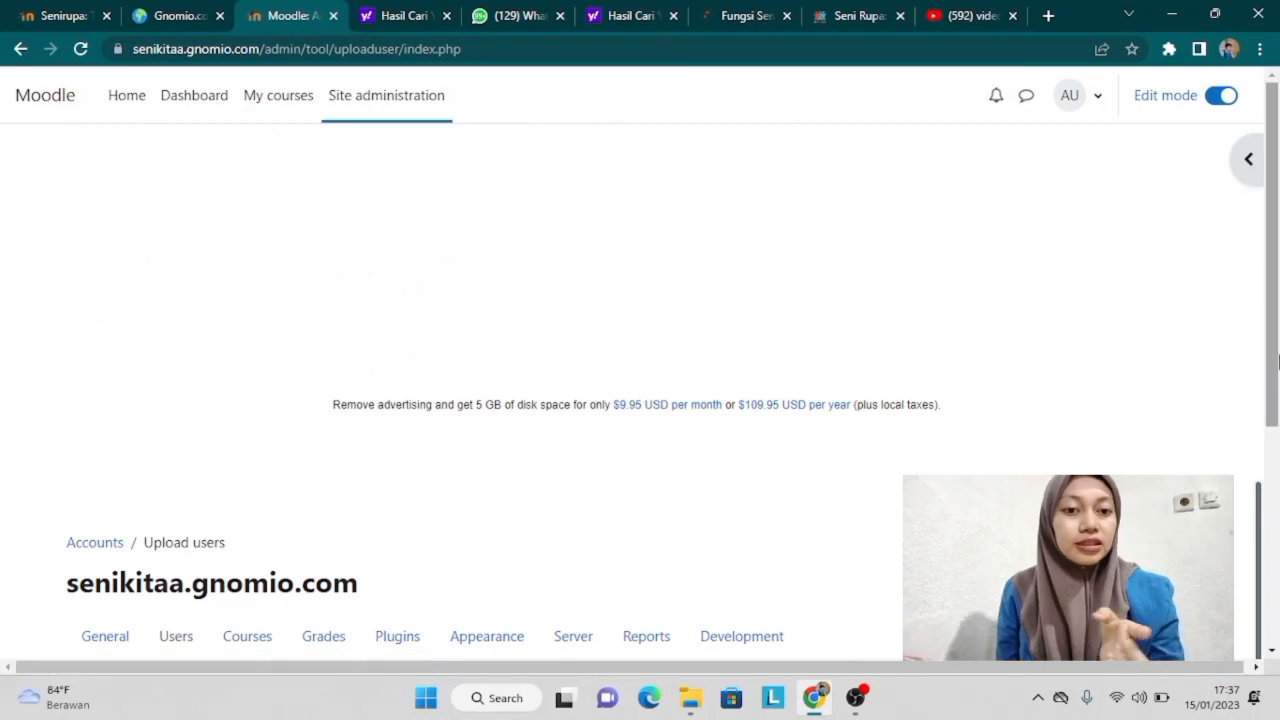
left_click_drag(1276, 379, 1276, 603)
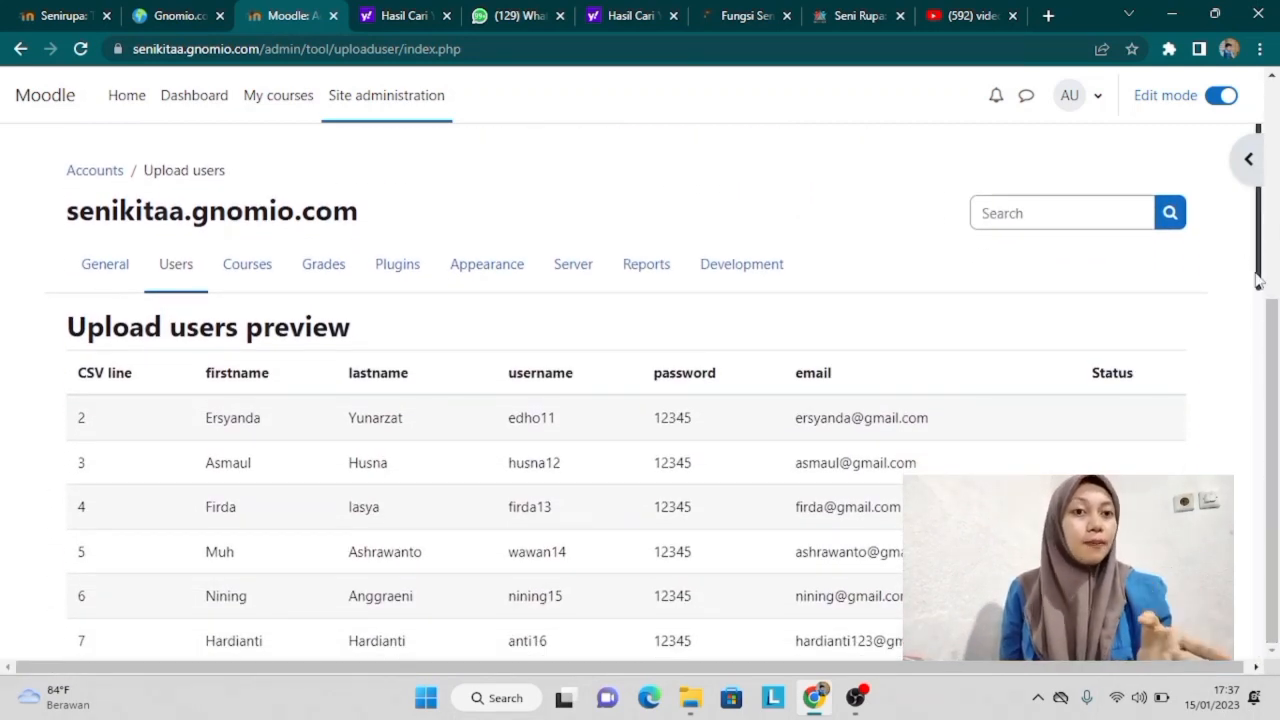
left_click_drag(1261, 281, 1249, 513)
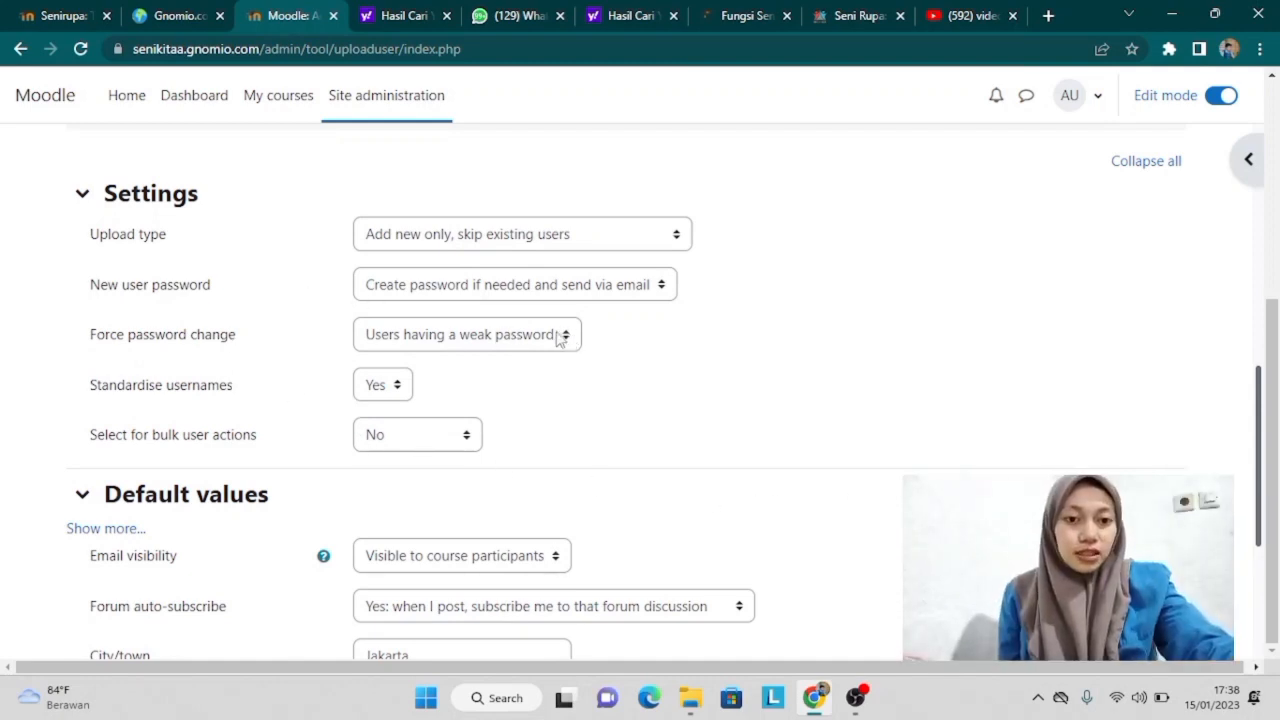
Step: Set Force password change to None and default city to Makassar, then submit the upload
left_click(567, 339)
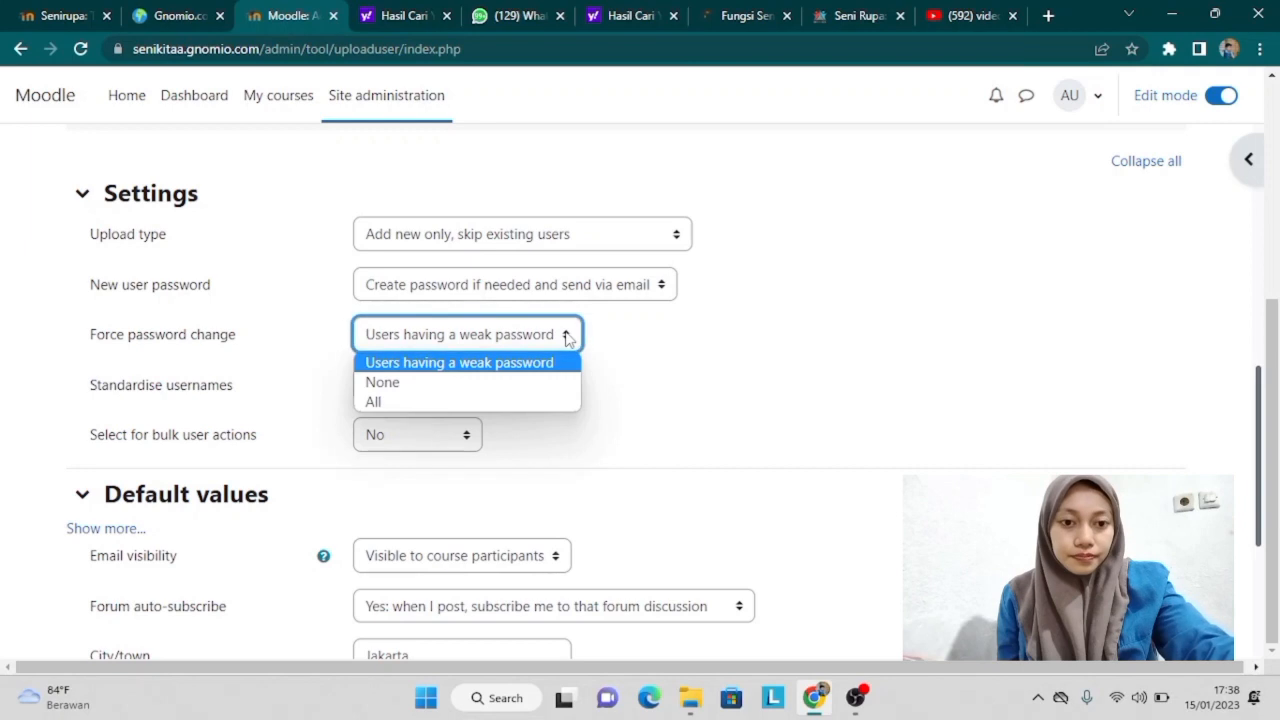
left_click(437, 385)
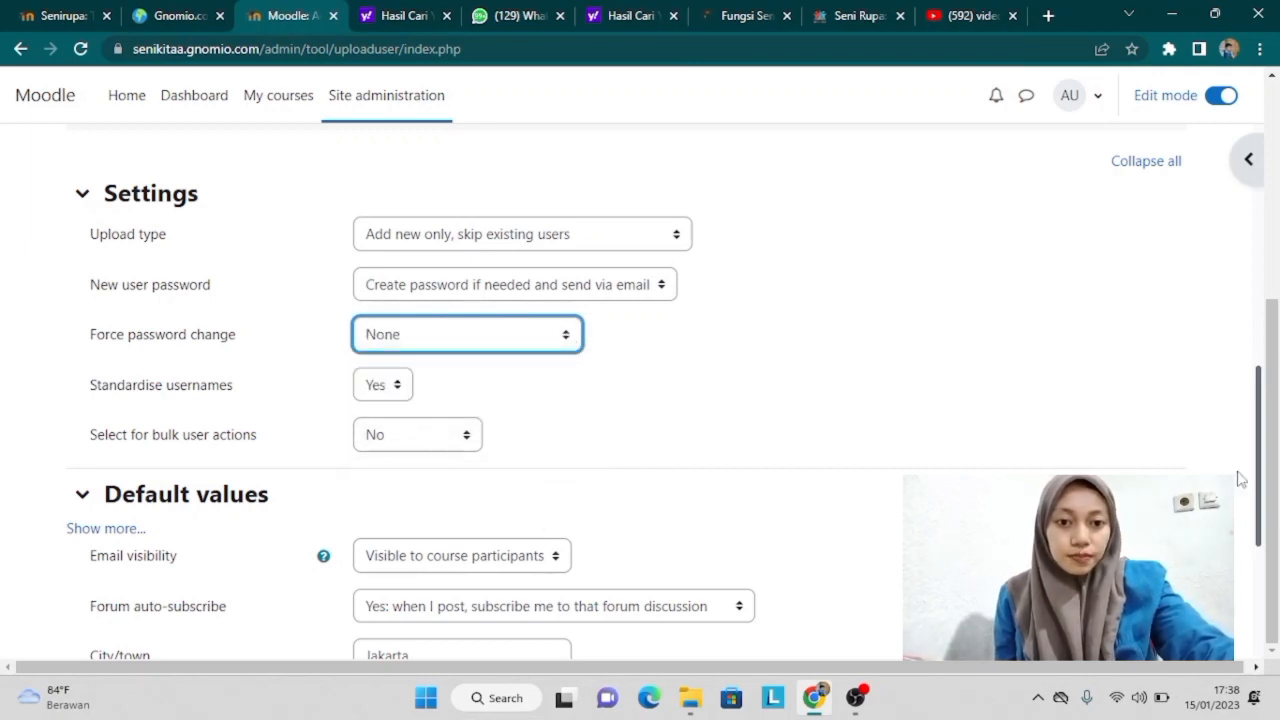
left_click_drag(1259, 488, 1276, 578)
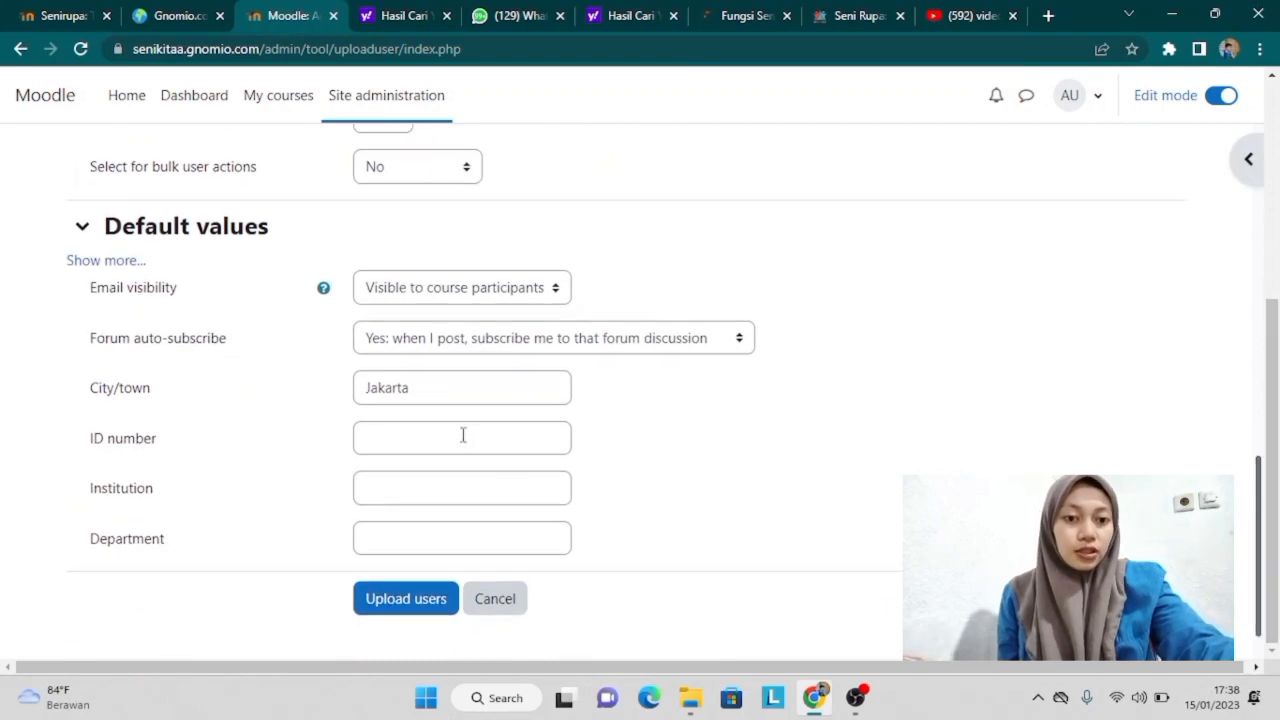
left_click(491, 390)
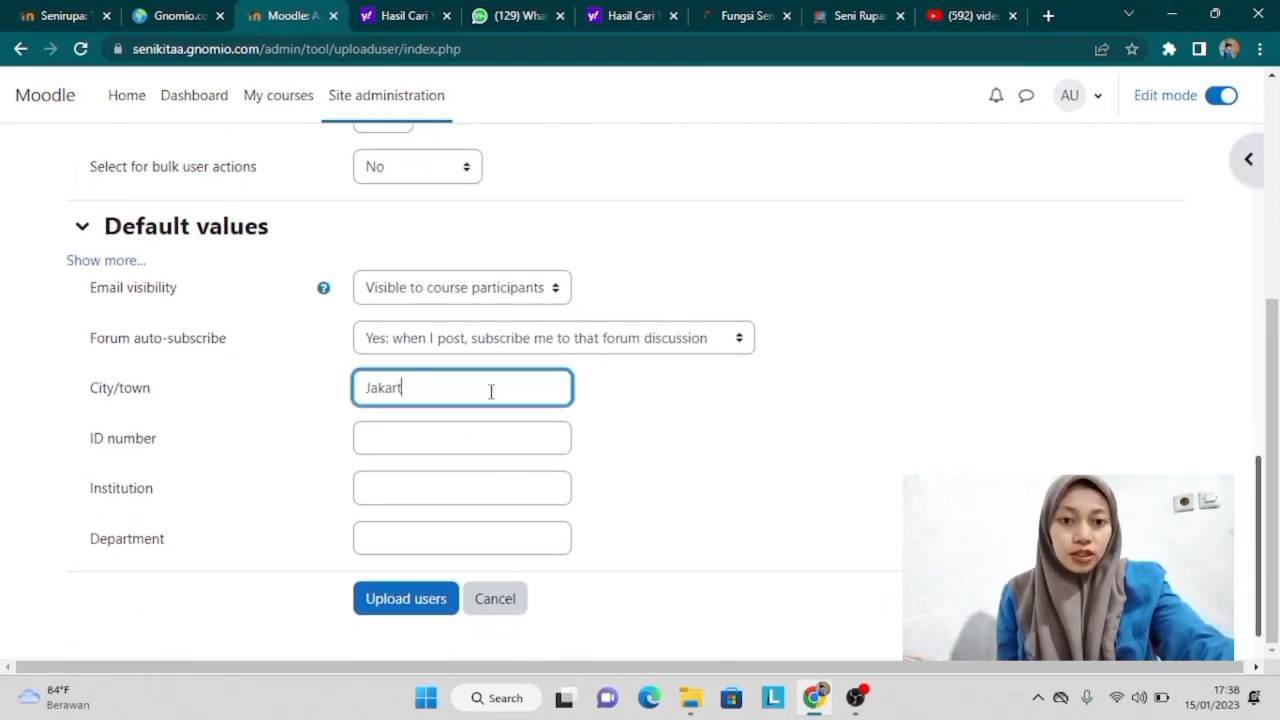
key("Caps_Lock")
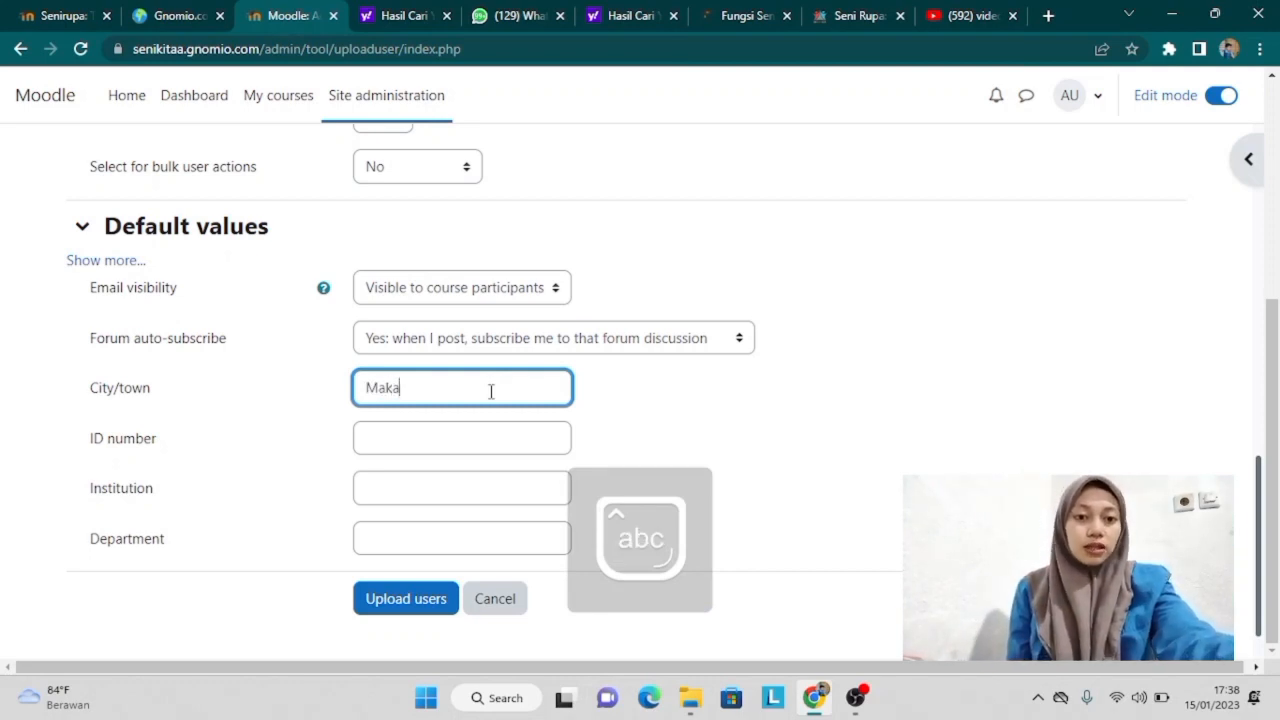
type("Makassar")
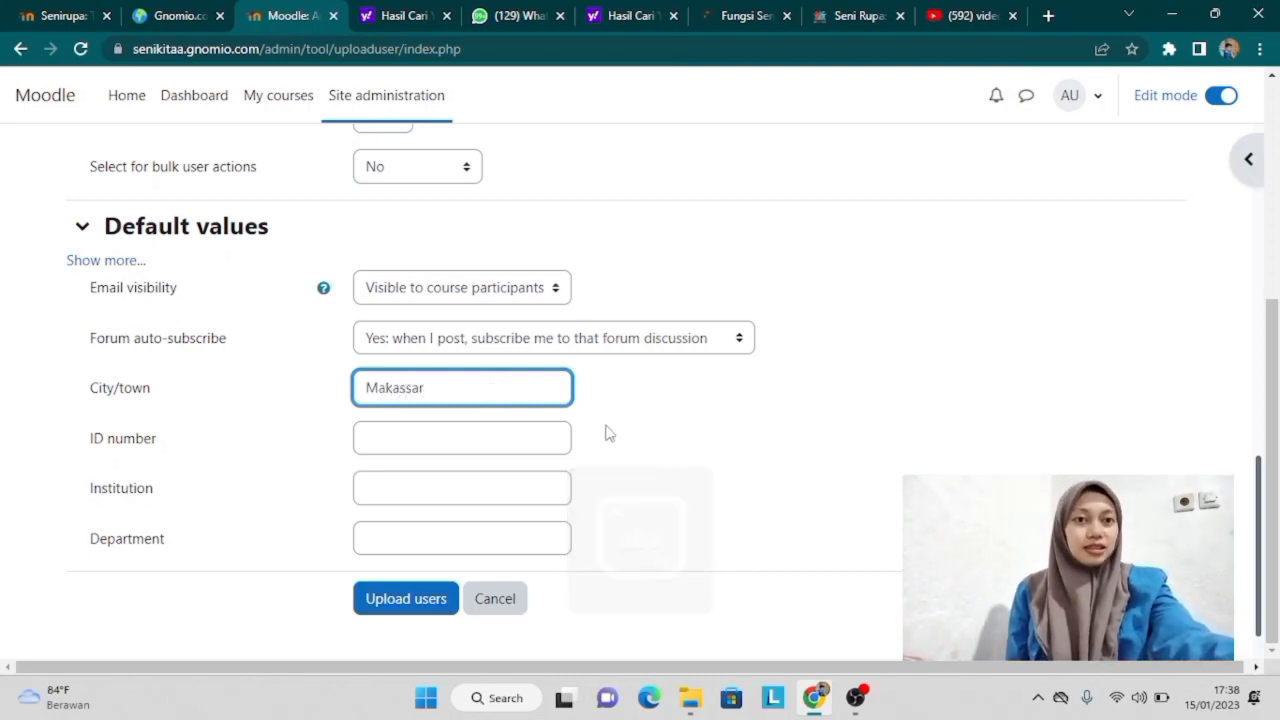
left_click(406, 600)
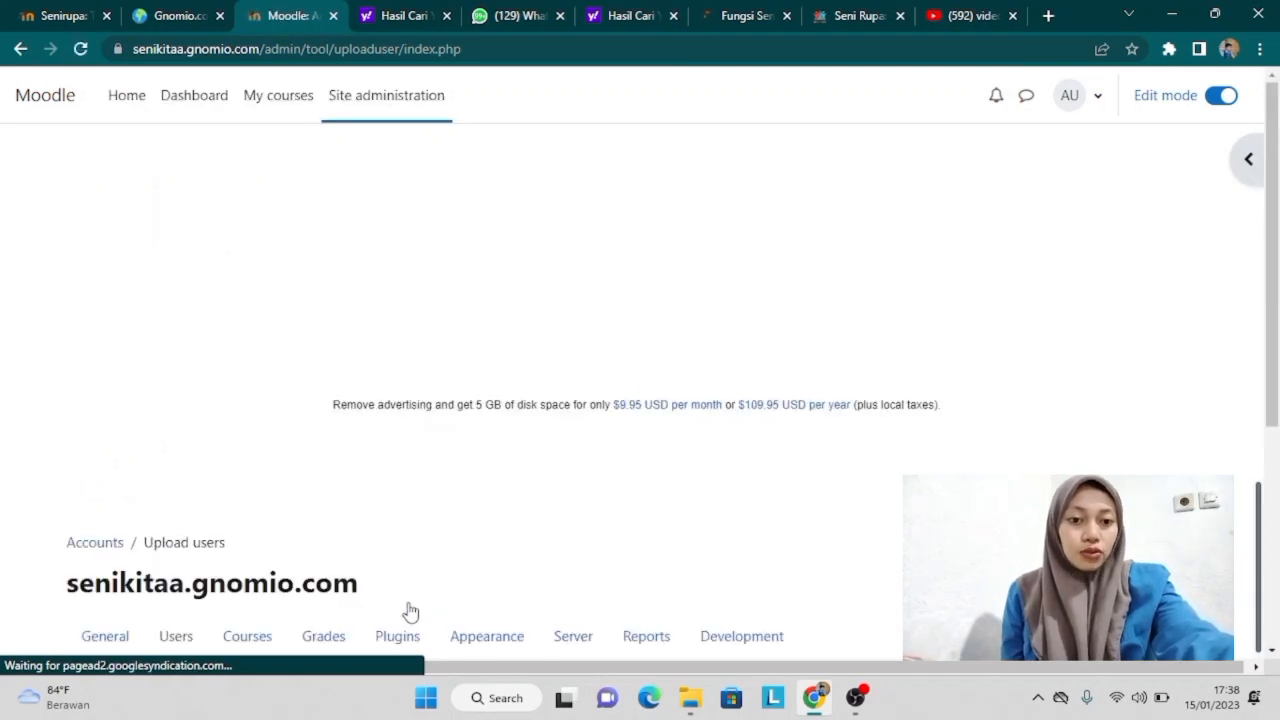
Step: Review the results showing 18 accounts created with 0 errors, then continue to My courses
left_click_drag(1268, 365, 1276, 598)
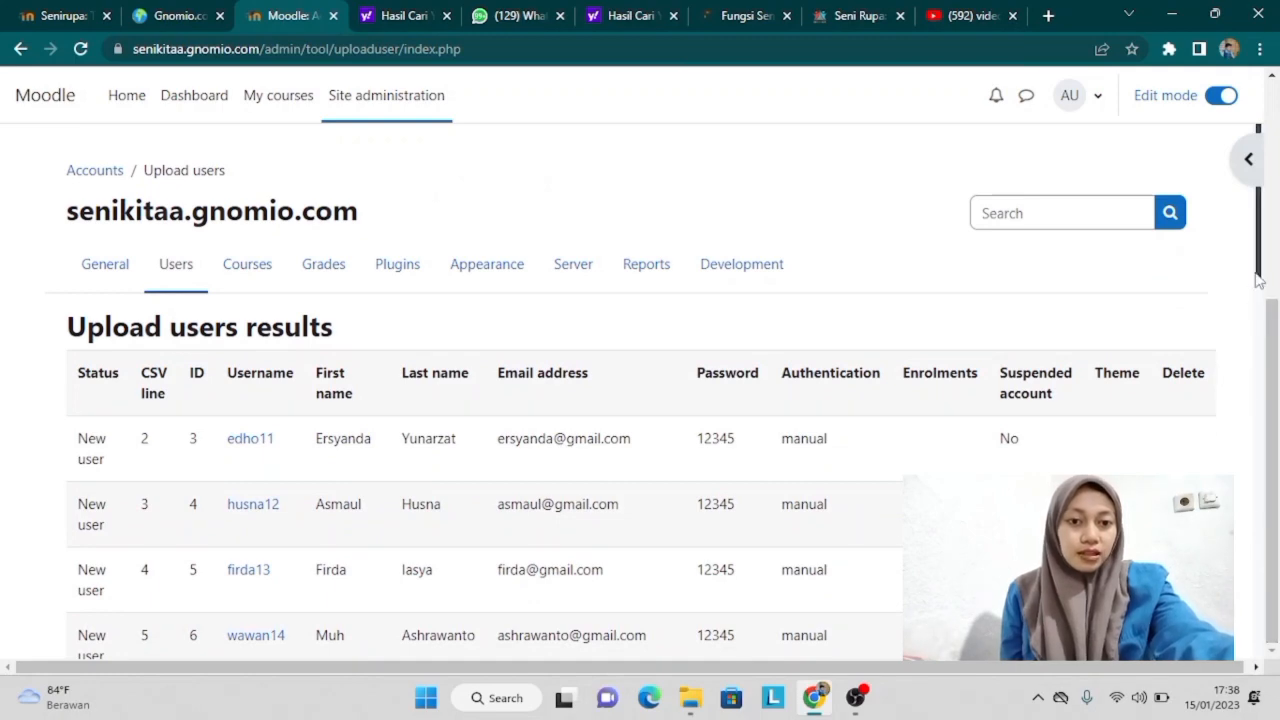
left_click_drag(1258, 280, 1274, 650)
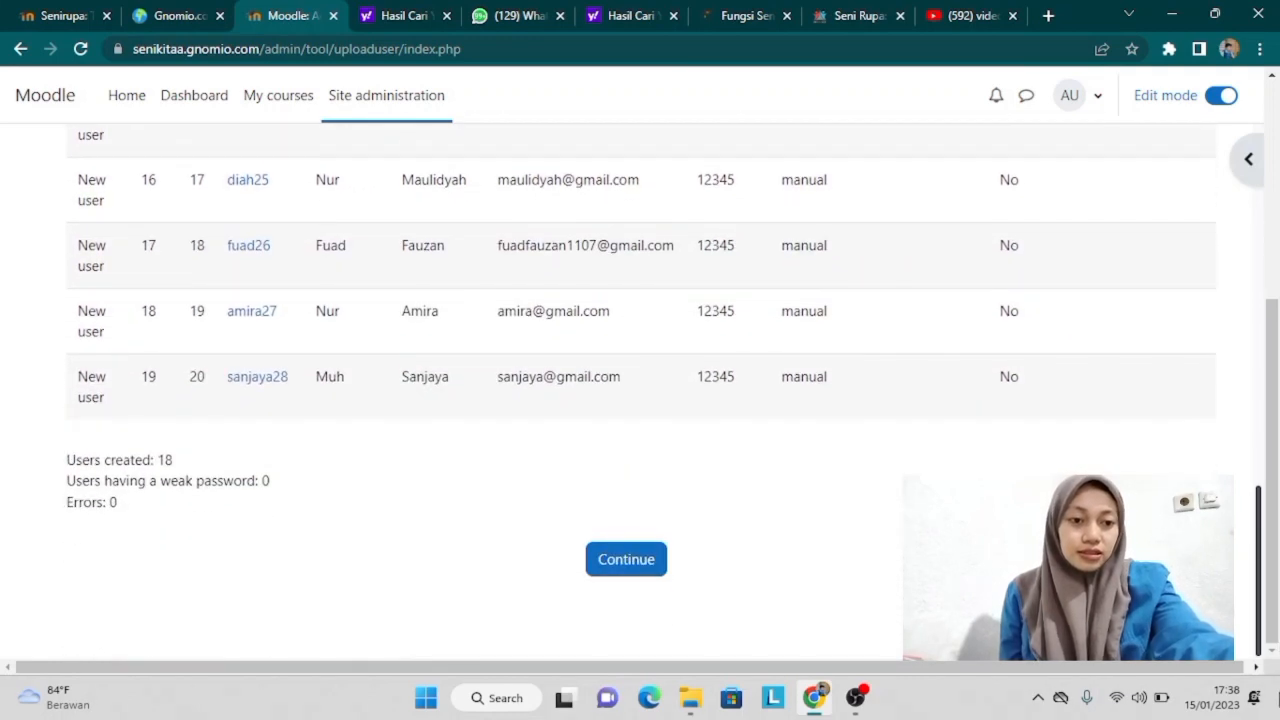
left_click(645, 561)
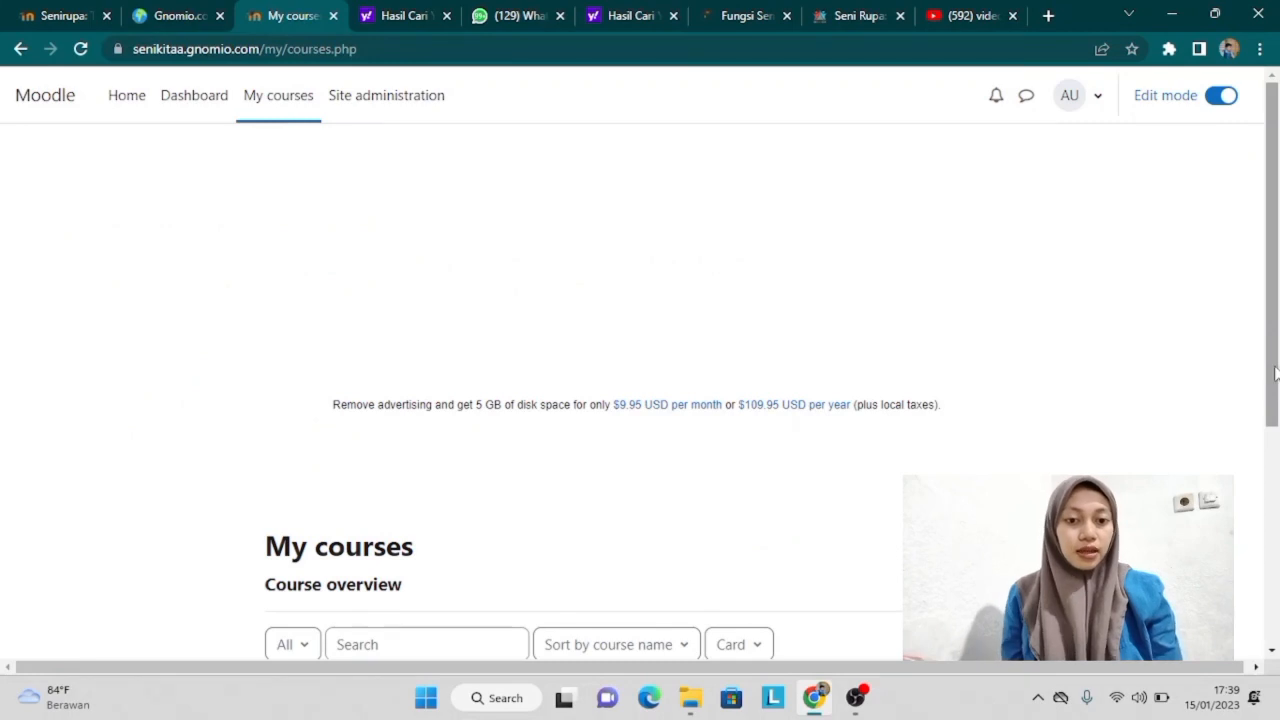
Step: Go to the SENI RUPA course's Participants page and bring up the Enrol users dialog
left_click_drag(1275, 372, 1277, 583)
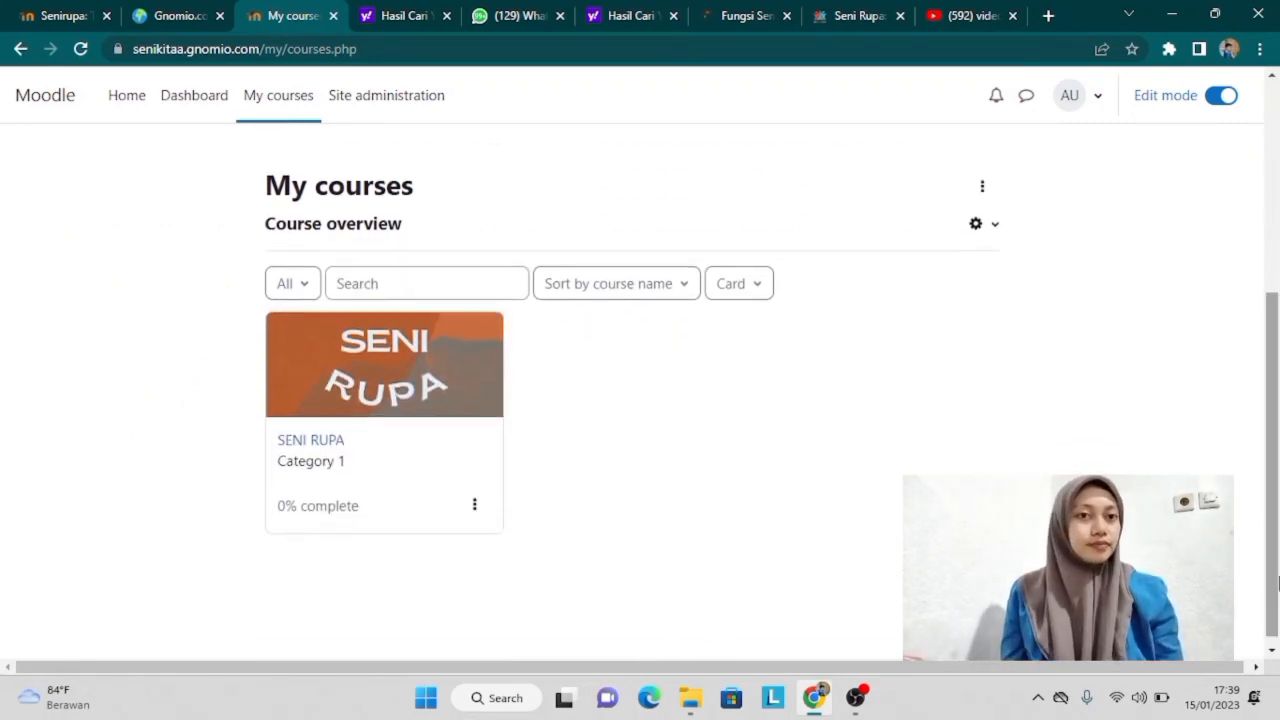
left_click_drag(307, 452, 322, 439)
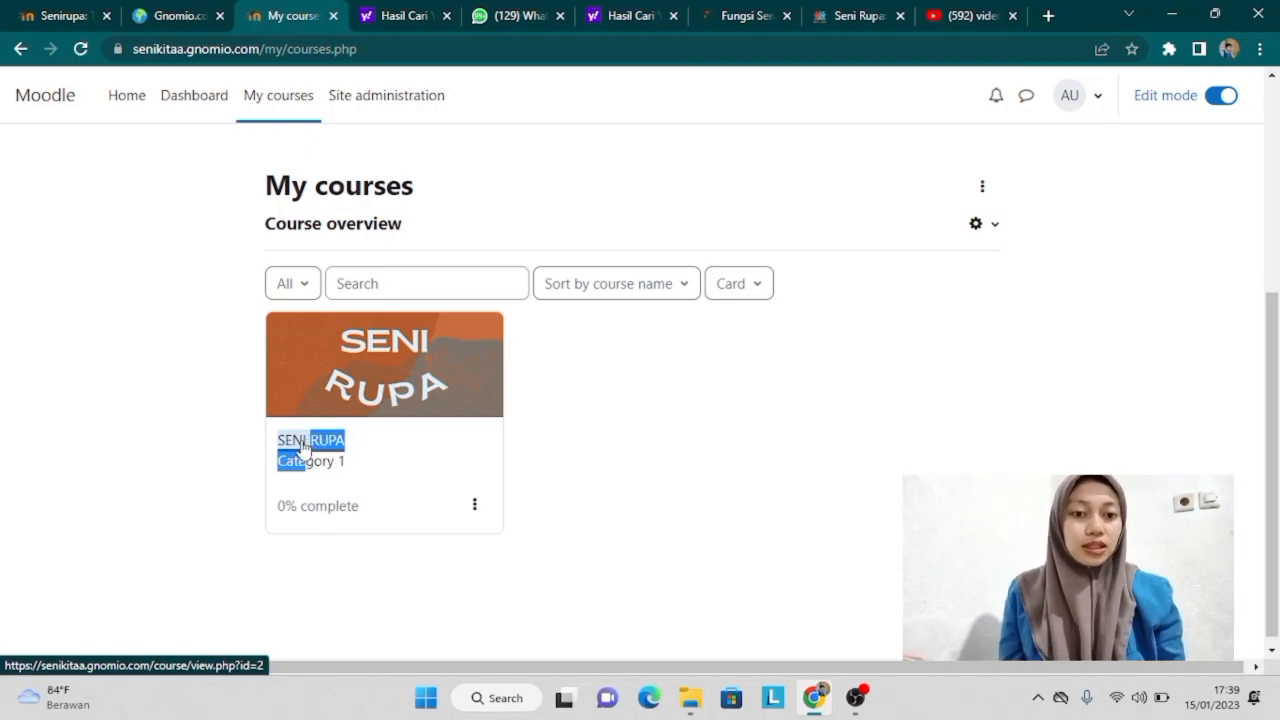
left_click(303, 447)
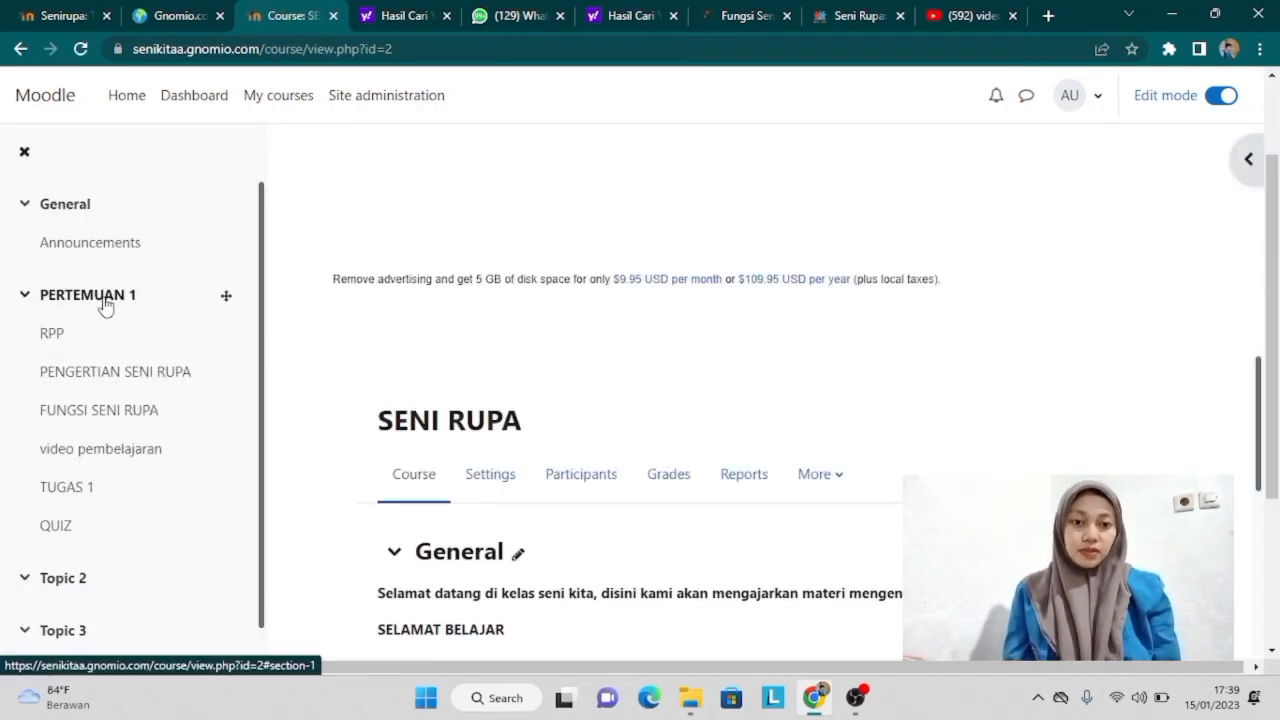
left_click(563, 482)
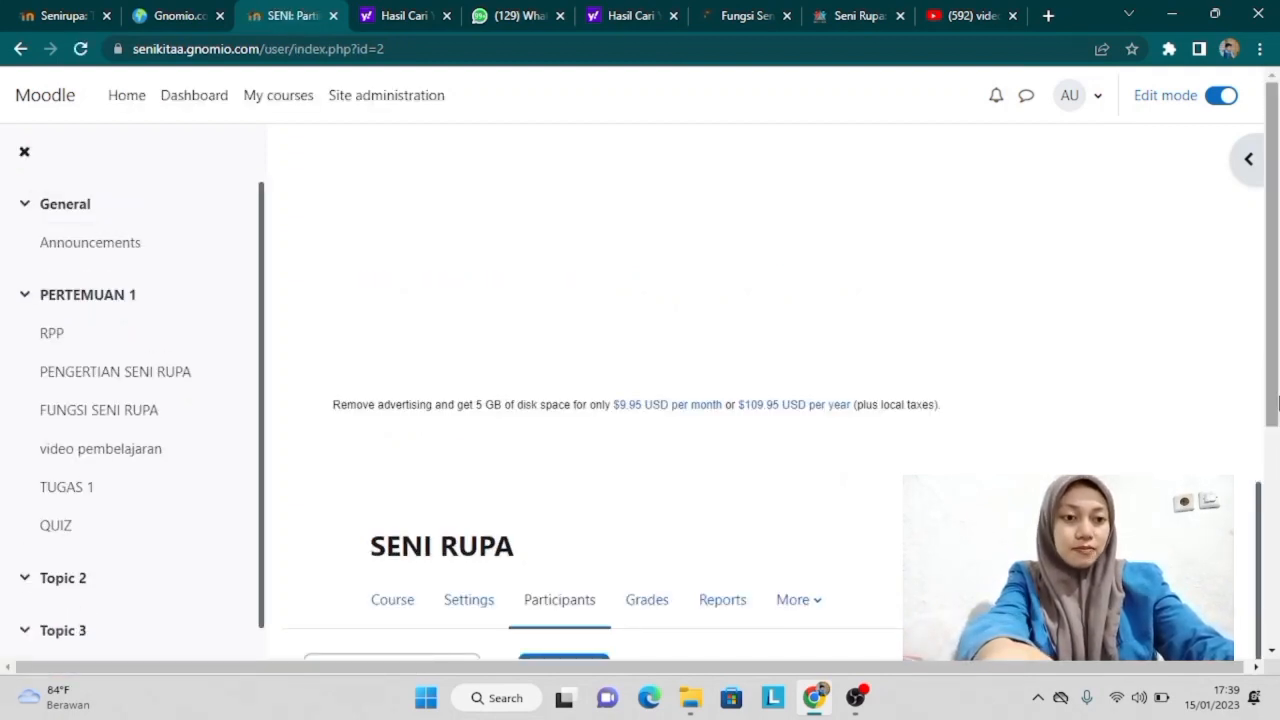
left_click_drag(1273, 480, 1273, 625)
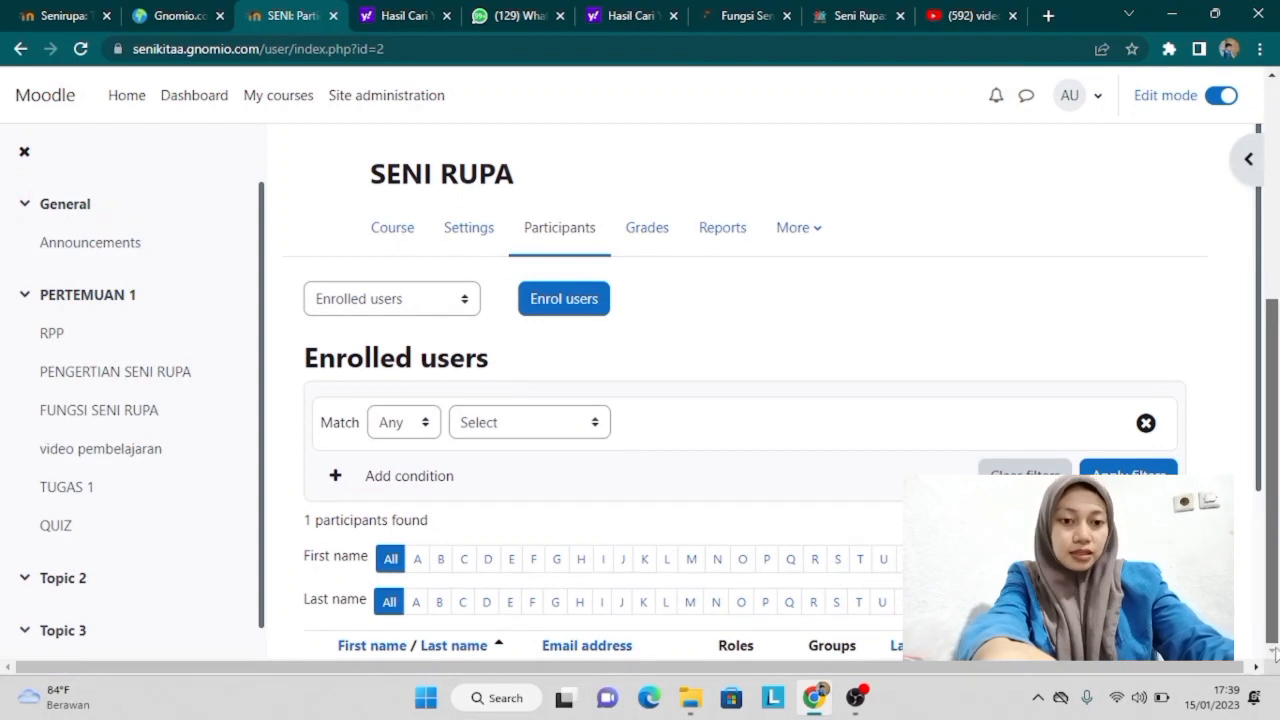
left_click(566, 302)
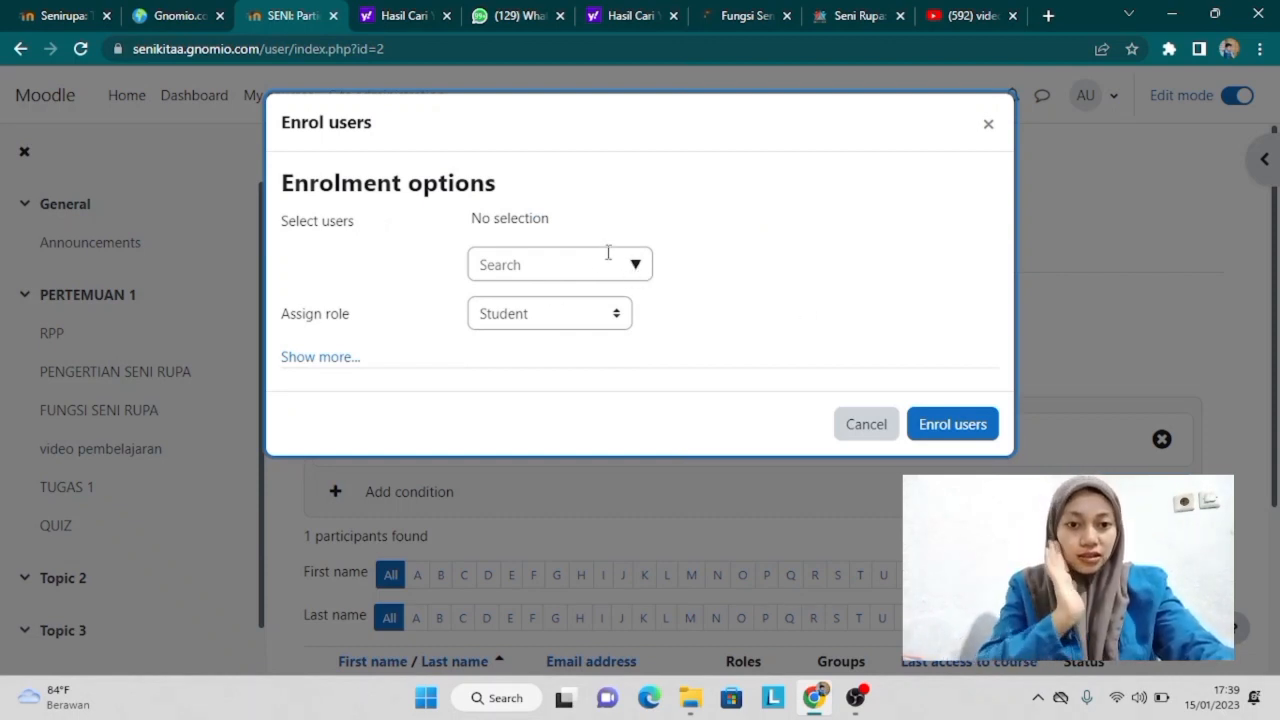
Step: Select the first batch of students from the Enrol users search list
left_click(636, 266)
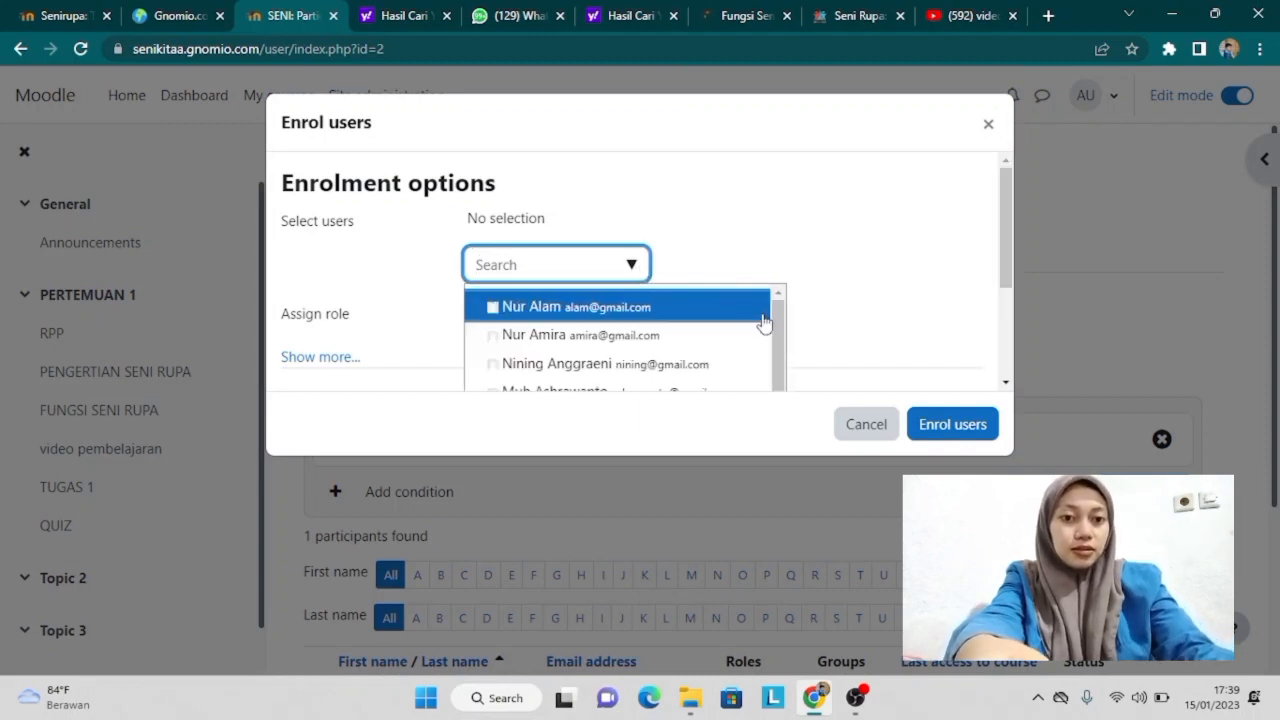
mouse_move(775, 311)
left_mouse_down()
mouse_move(780, 370)
mouse_move(783, 307)
left_mouse_up()
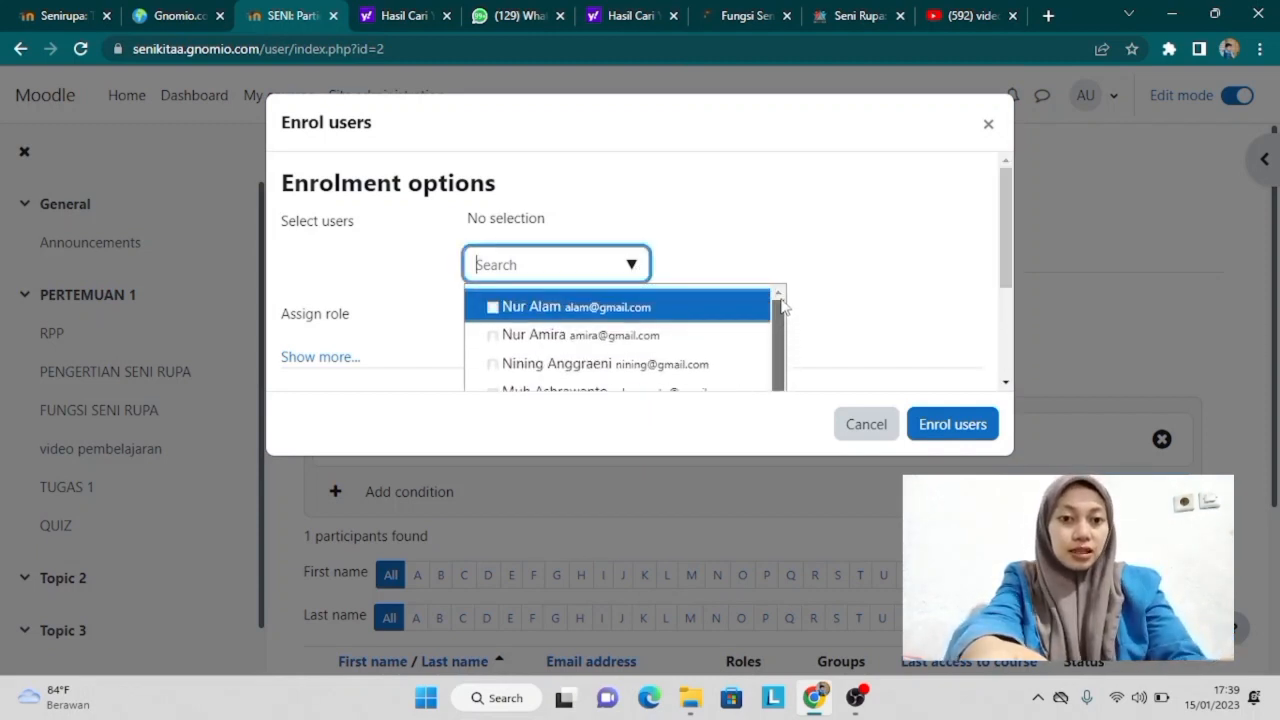
left_click(560, 312)
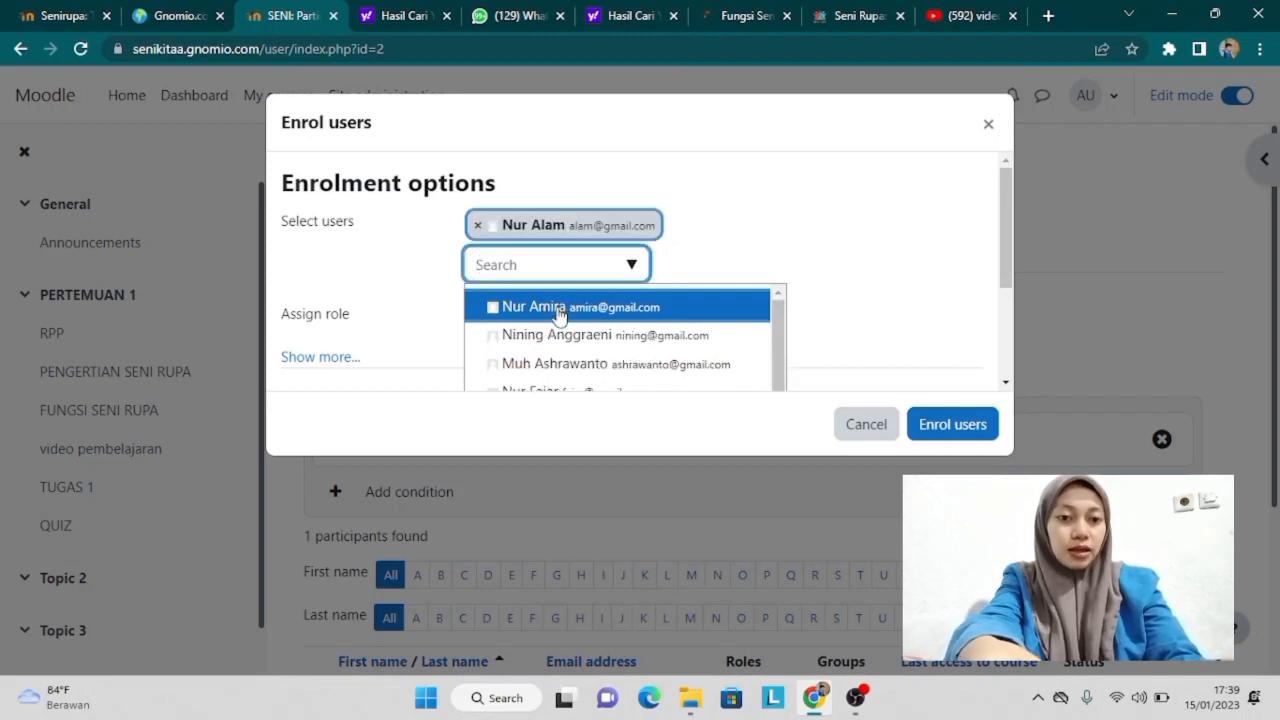
left_click(560, 312)
left_click(559, 307)
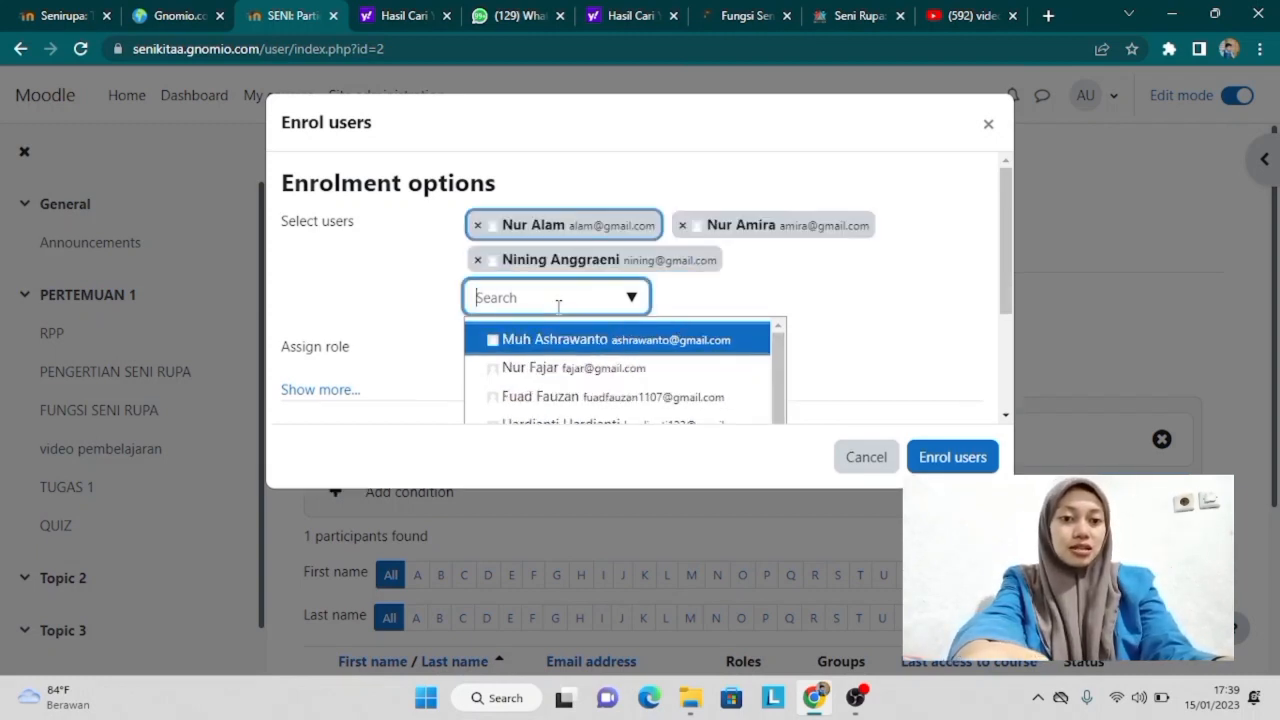
left_click(572, 344)
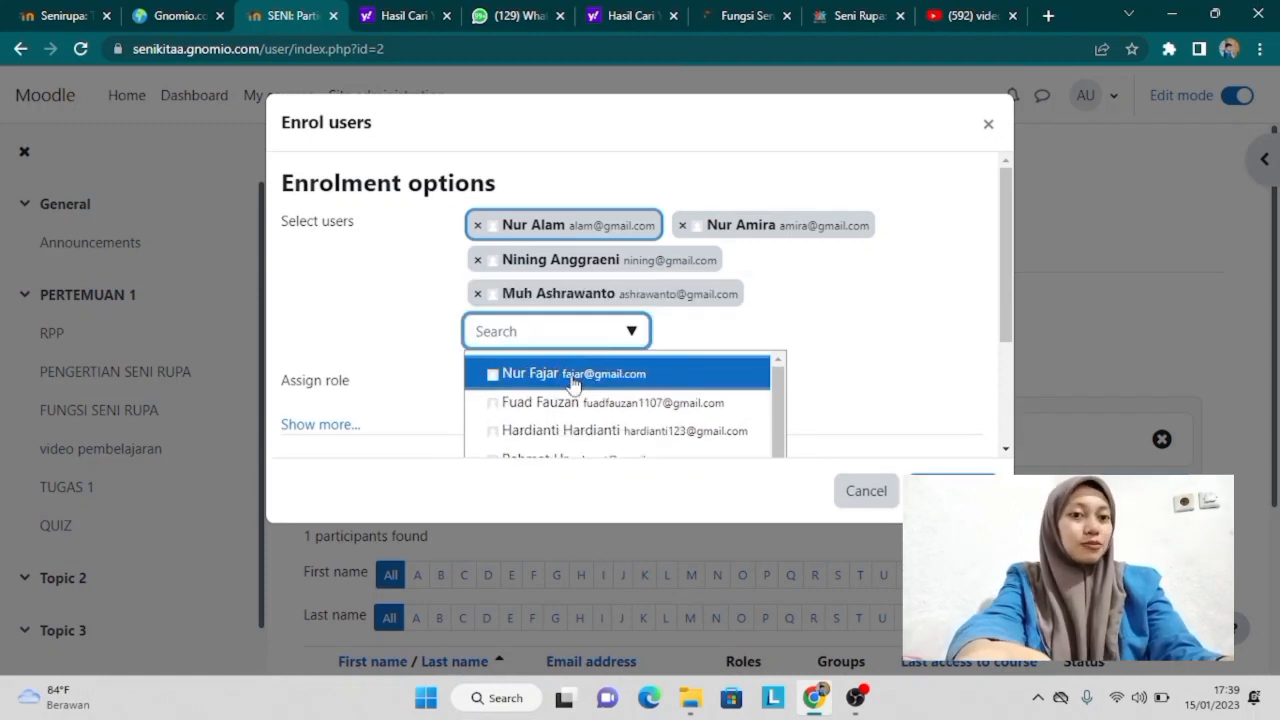
left_click(573, 384)
left_click(573, 404)
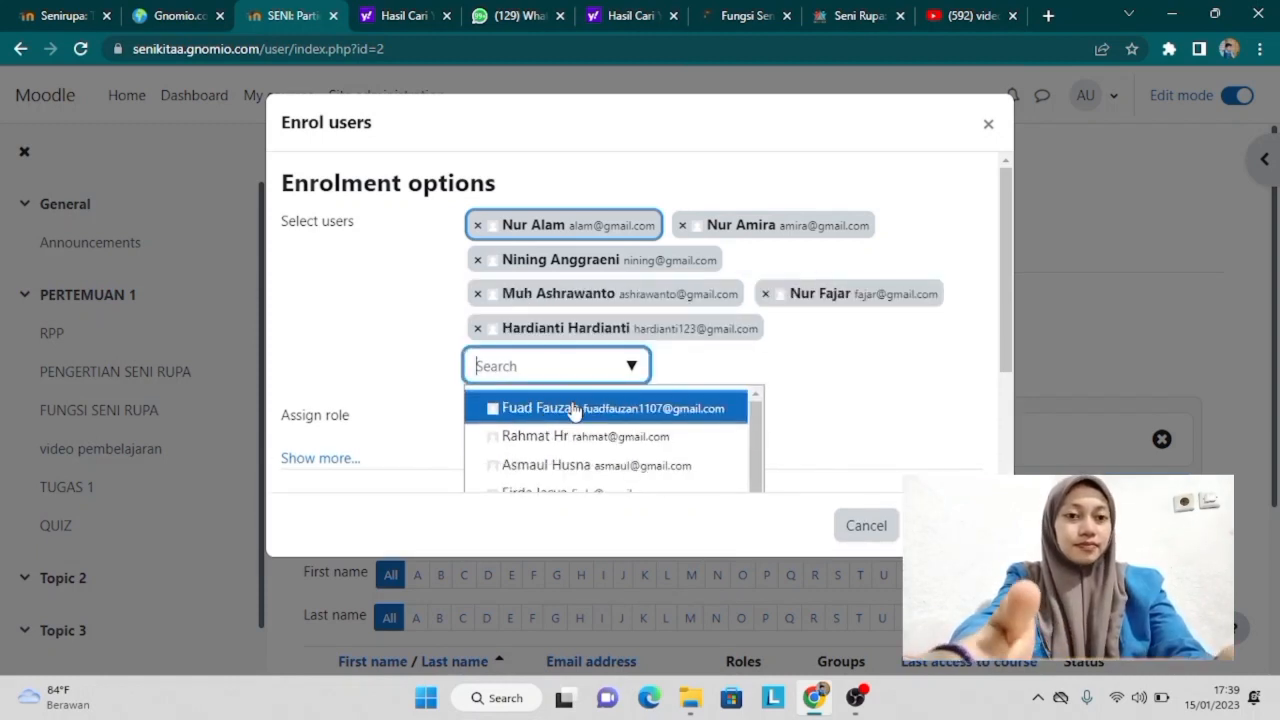
left_click(573, 412)
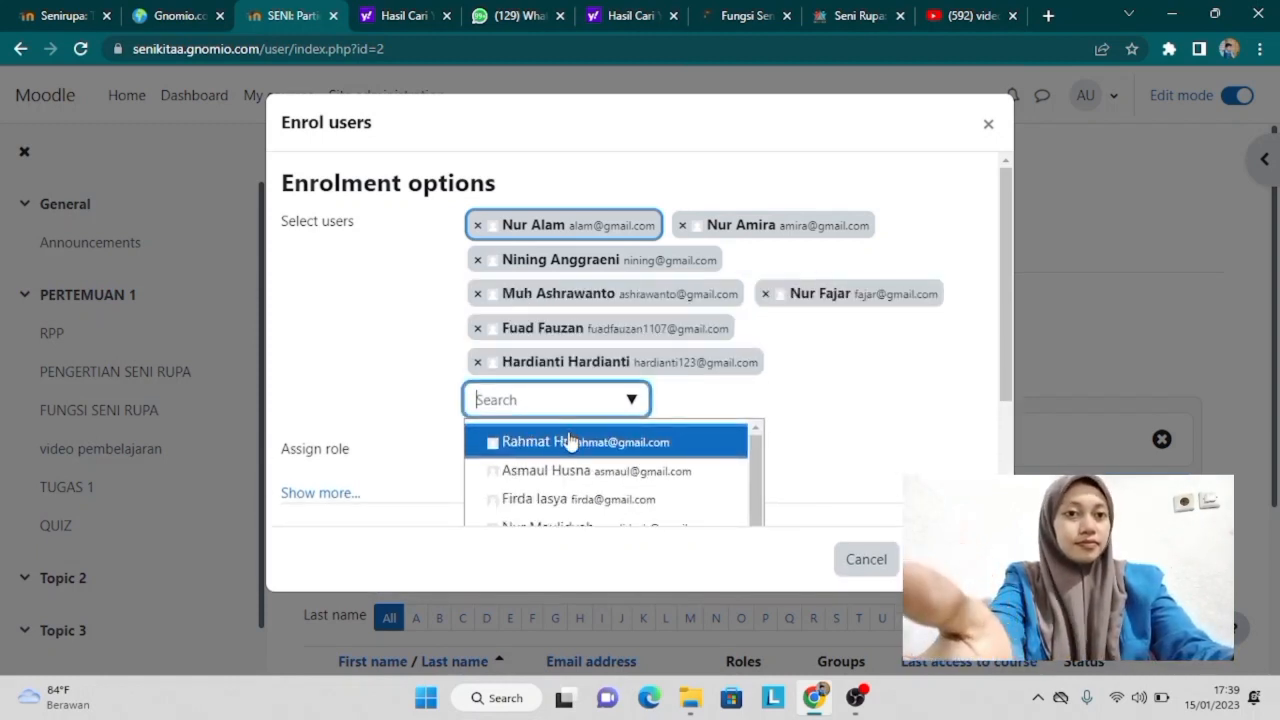
left_click(573, 499)
left_click(573, 502)
left_click(573, 502)
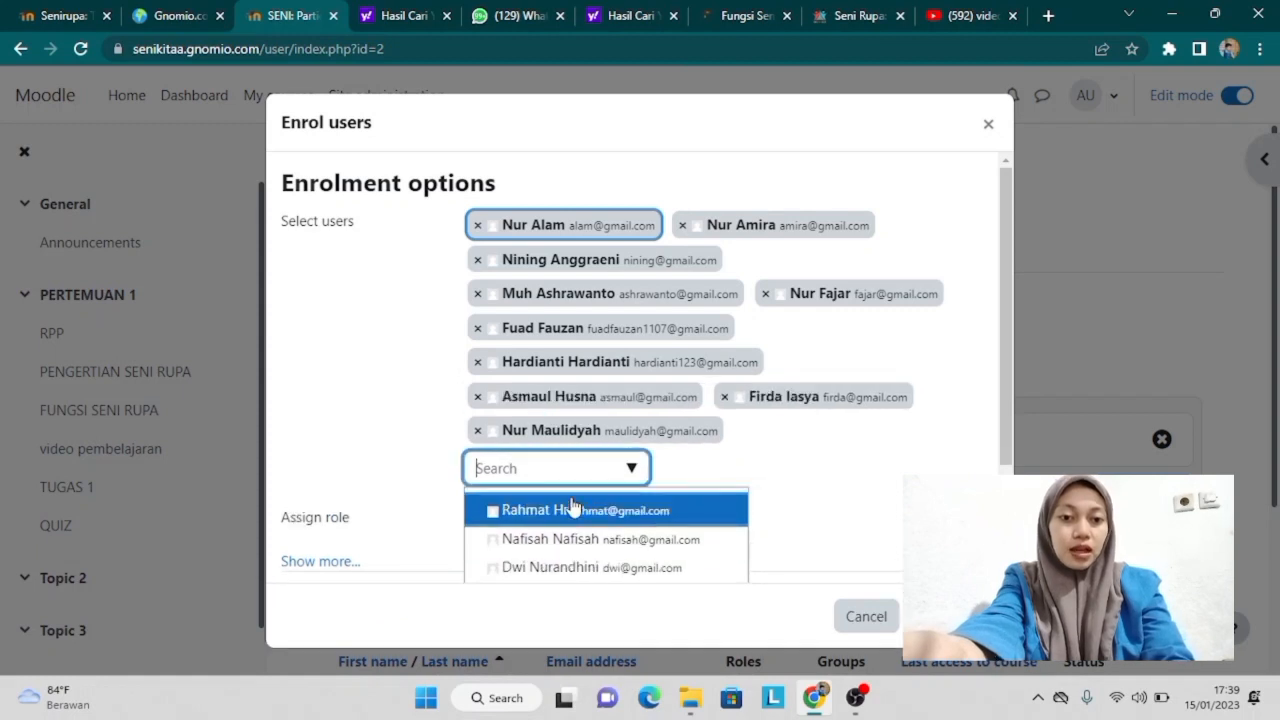
left_click(573, 505)
left_click(572, 537)
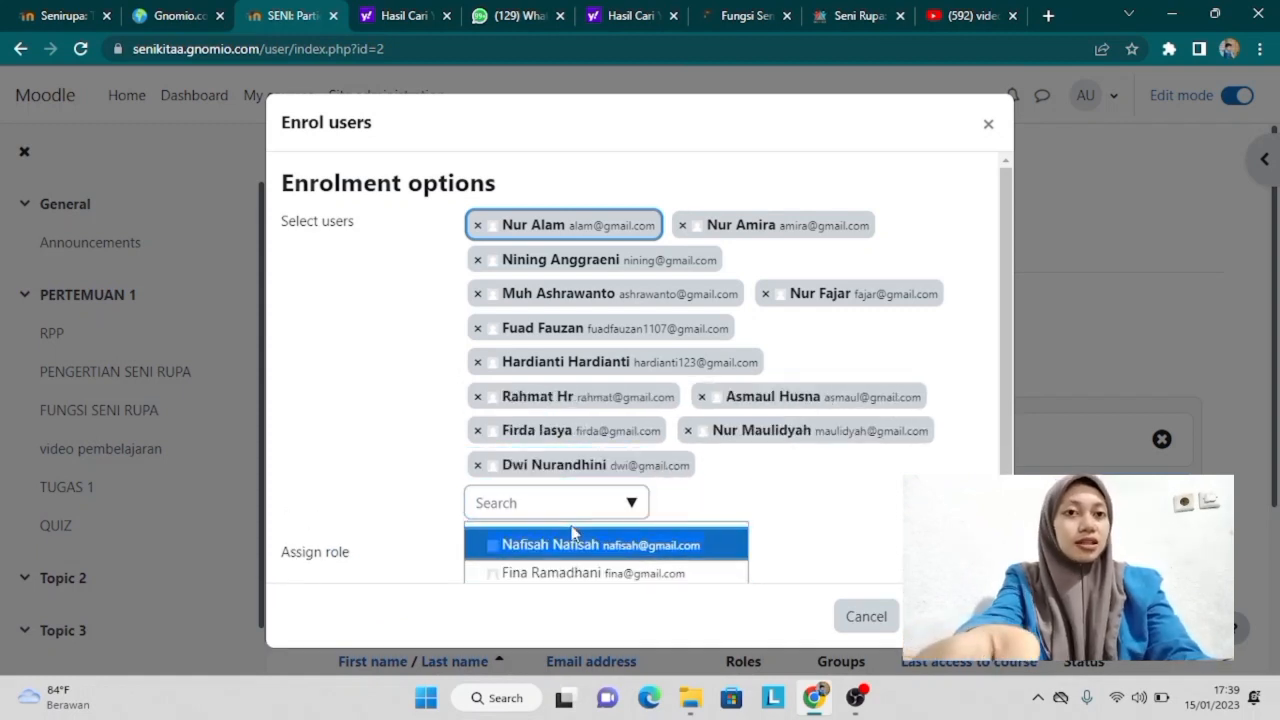
left_click(596, 572)
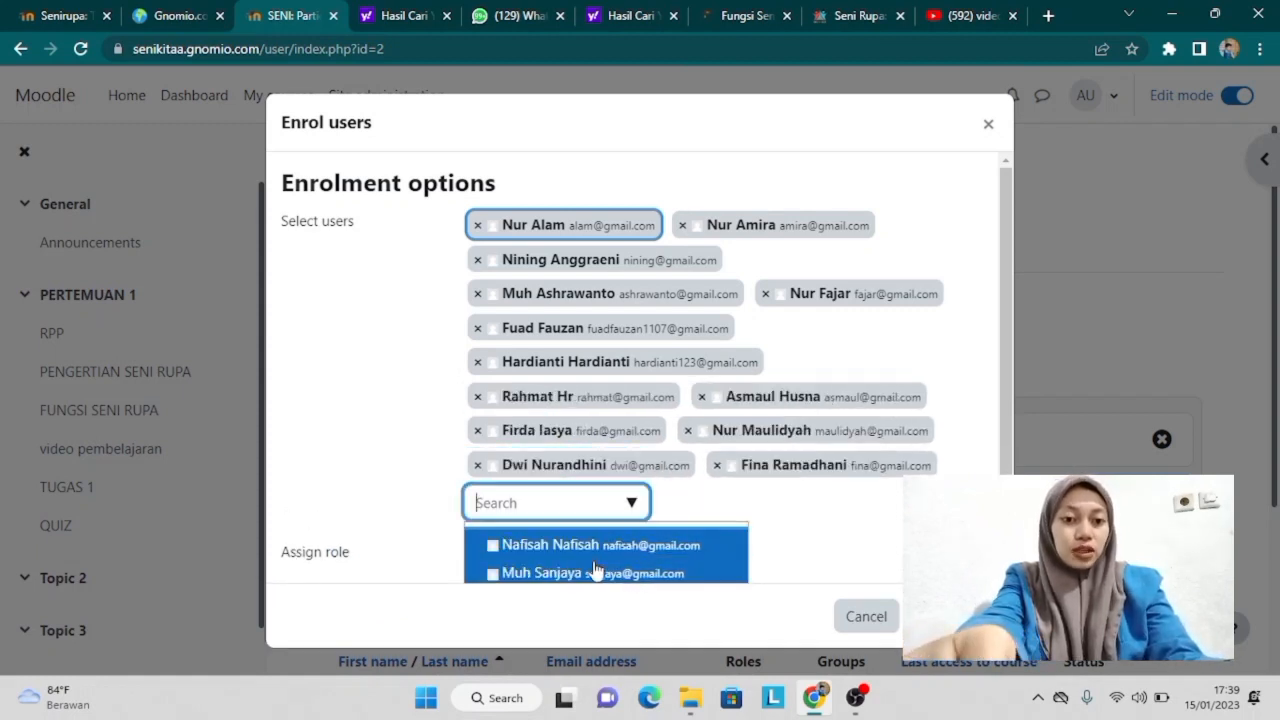
left_click(596, 570)
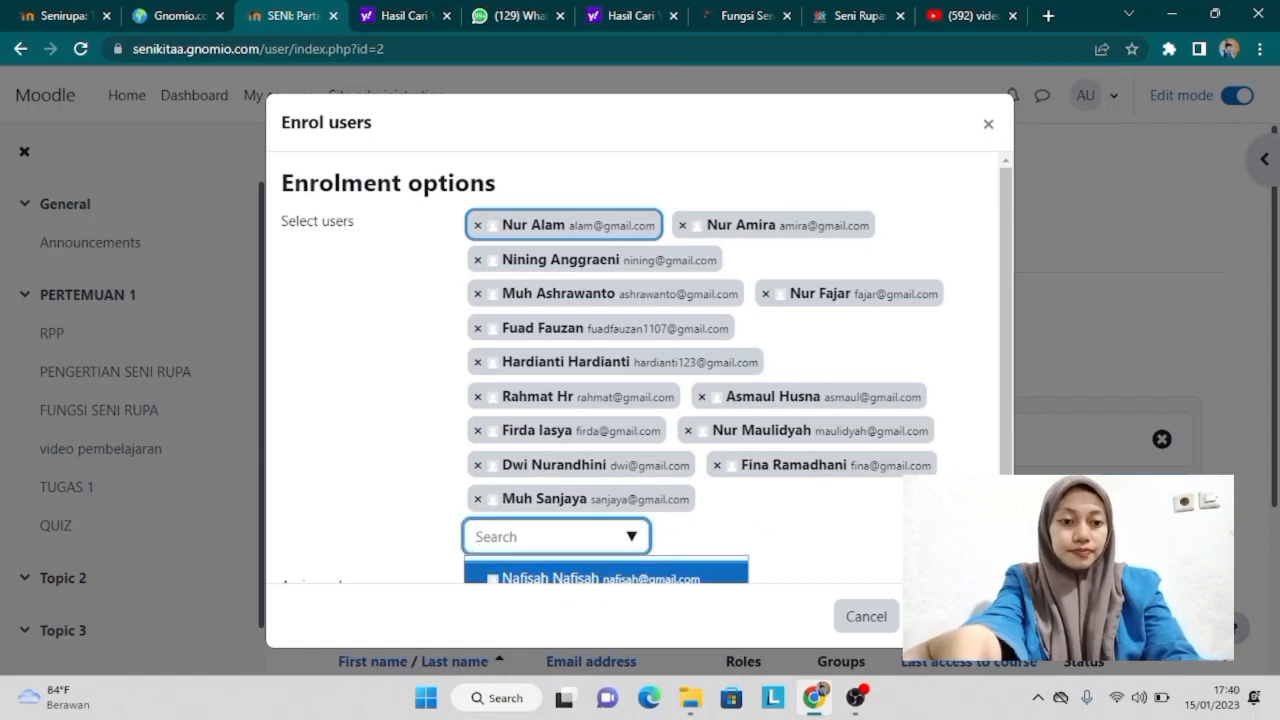
left_click_drag(1009, 436, 1009, 504)
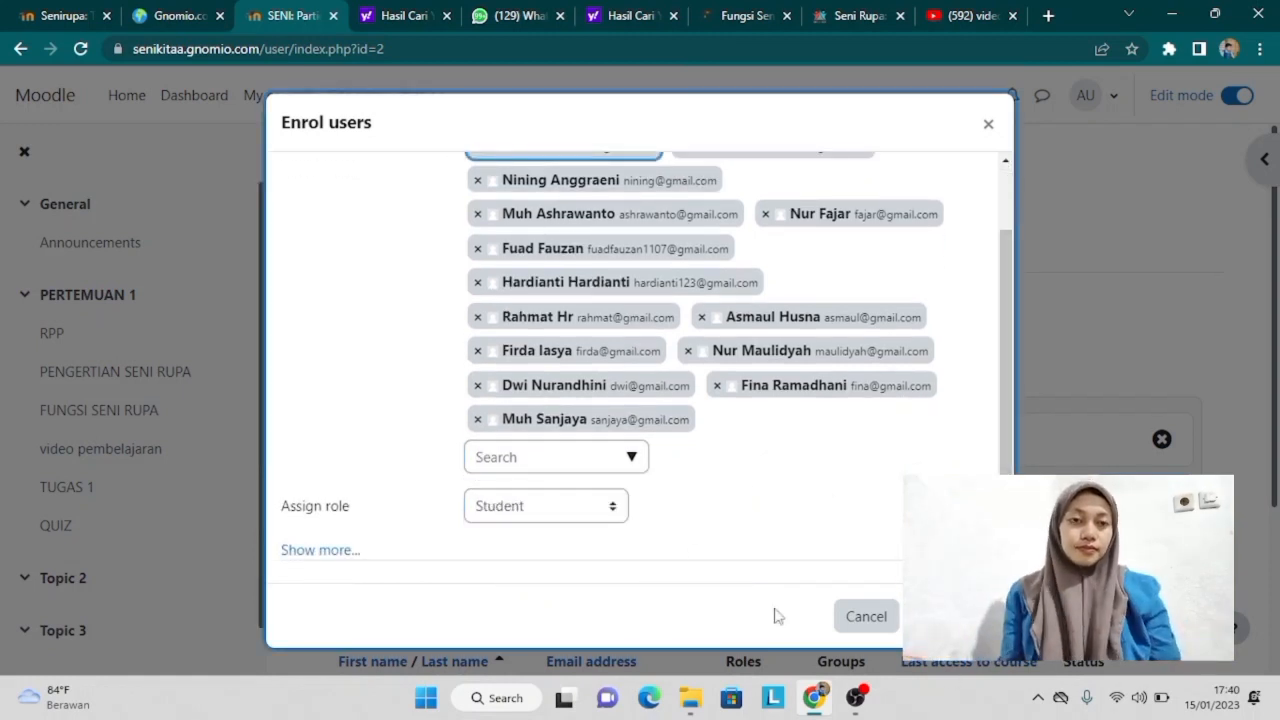
Step: Add the remaining students and enrol all 17 selected users with the Student role
left_click(632, 460)
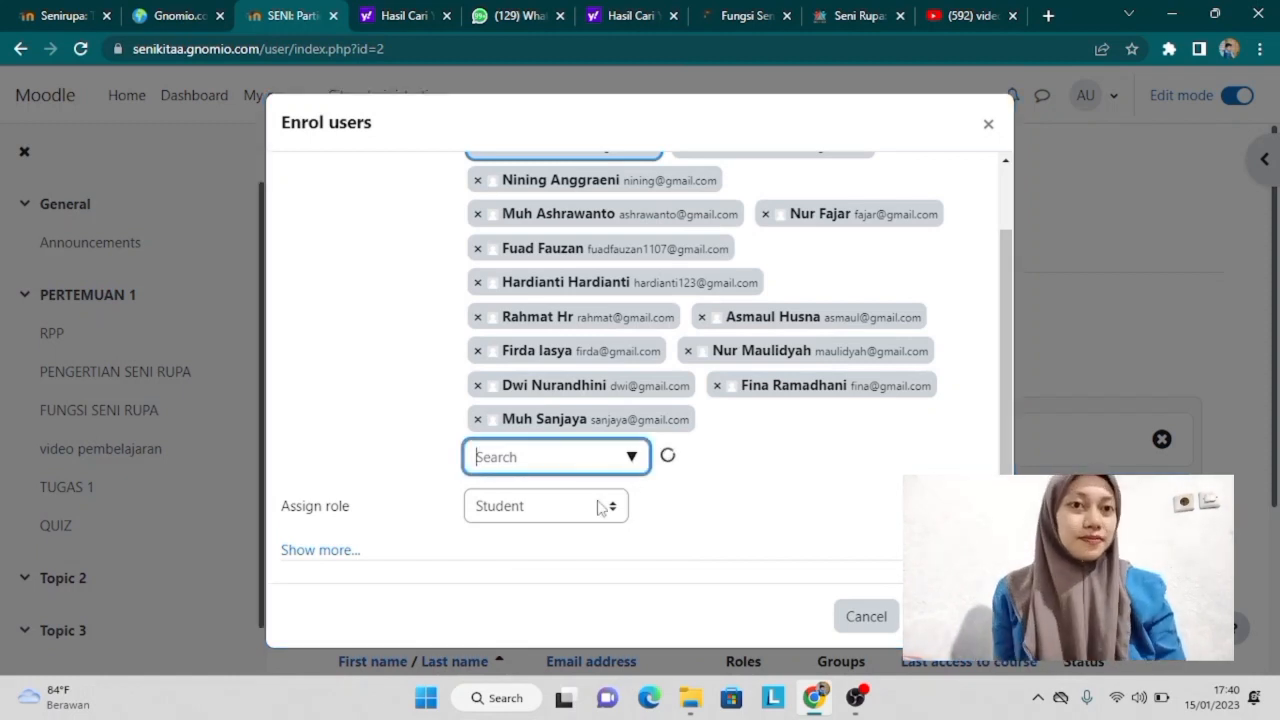
left_click(585, 553)
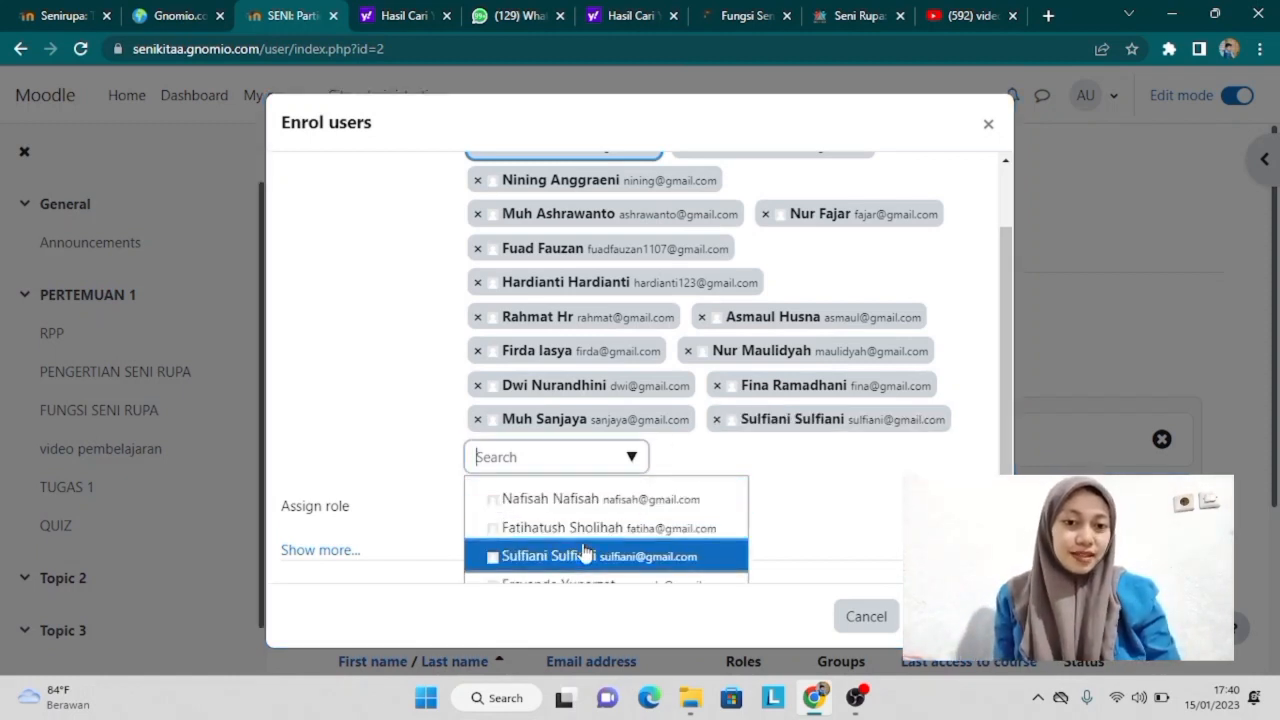
left_click(585, 553)
left_click(585, 533)
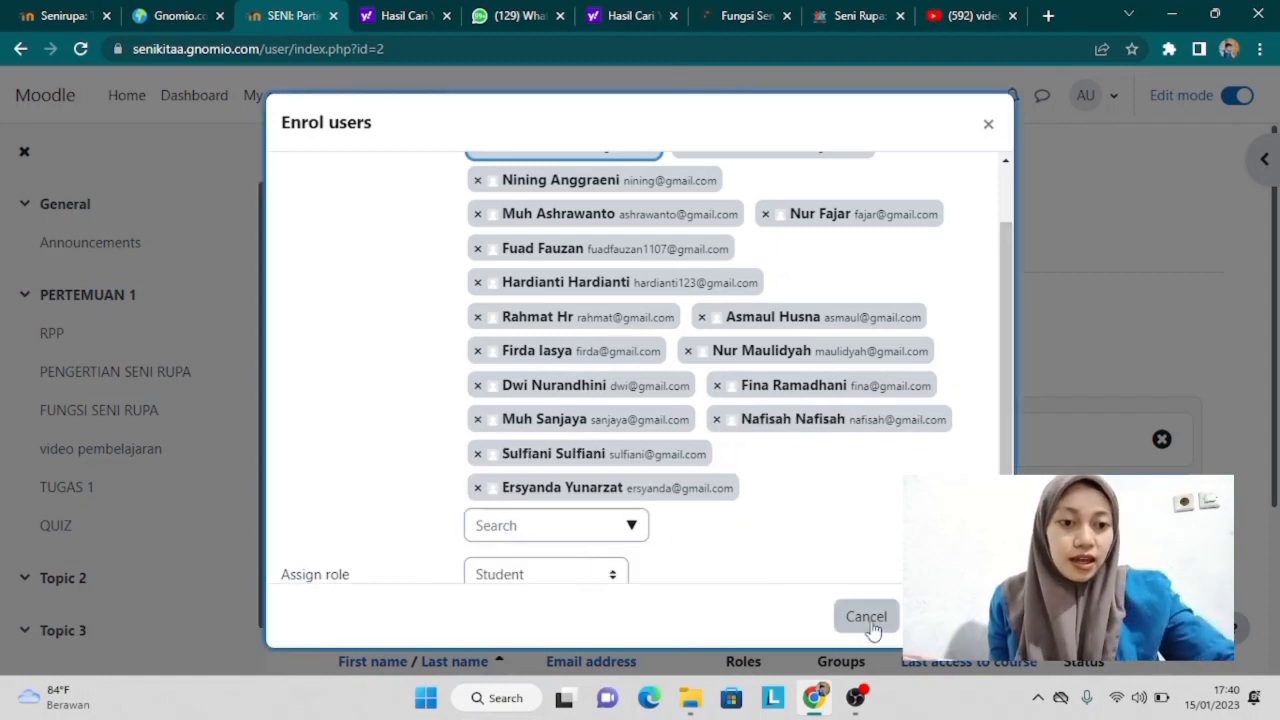
scroll(1005, 467, "down", 2)
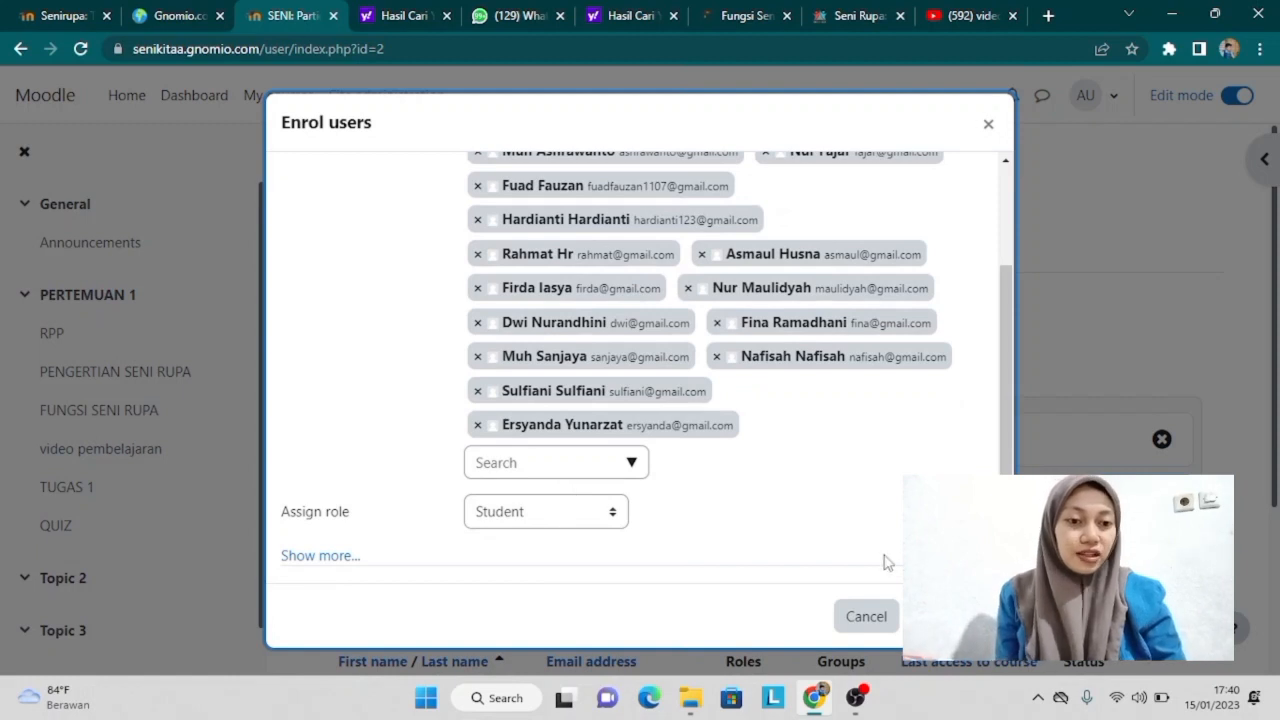
left_click(934, 617)
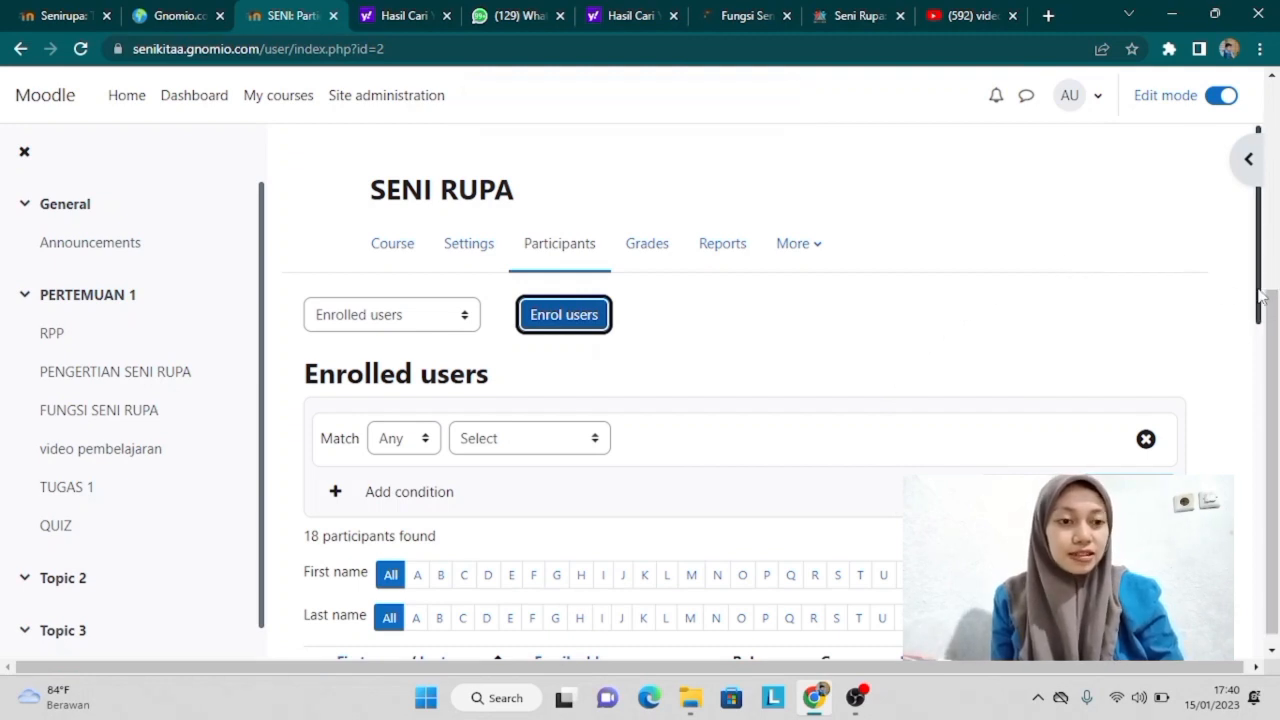
Step: Scroll through the 18 enrolled participants, then return to the site home page
left_click_drag(1259, 295, 1278, 352)
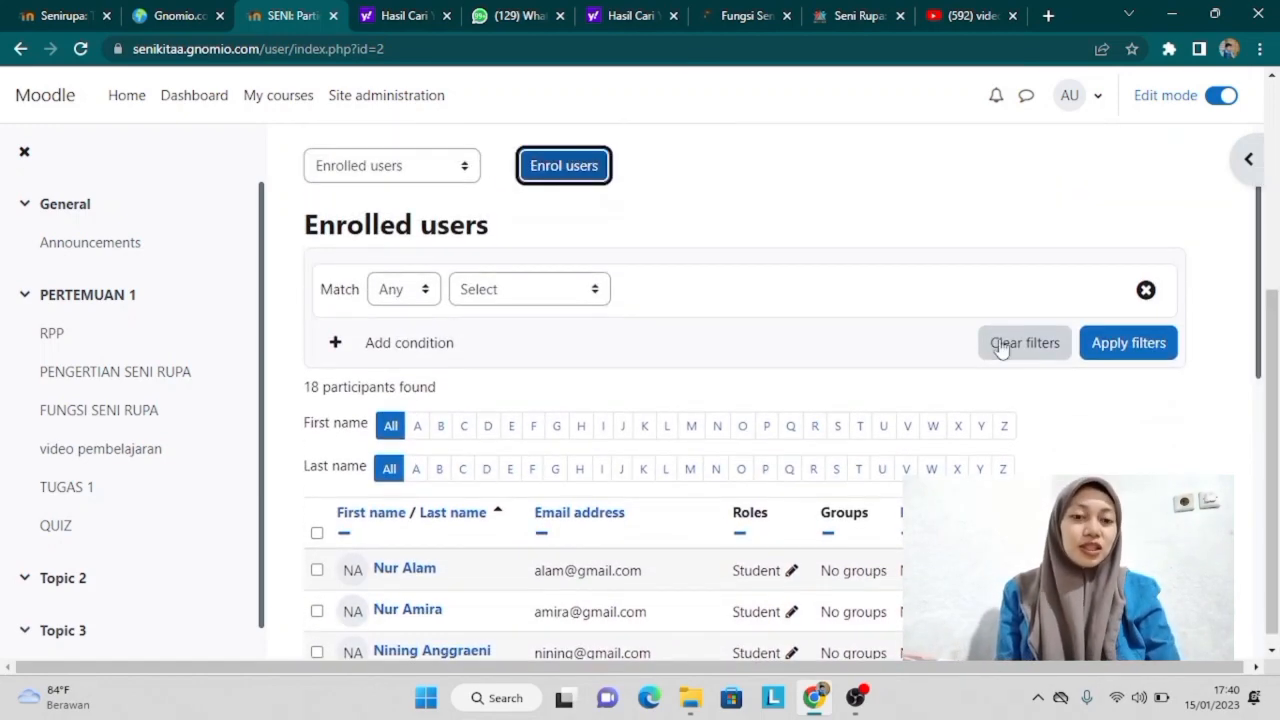
left_click(139, 92)
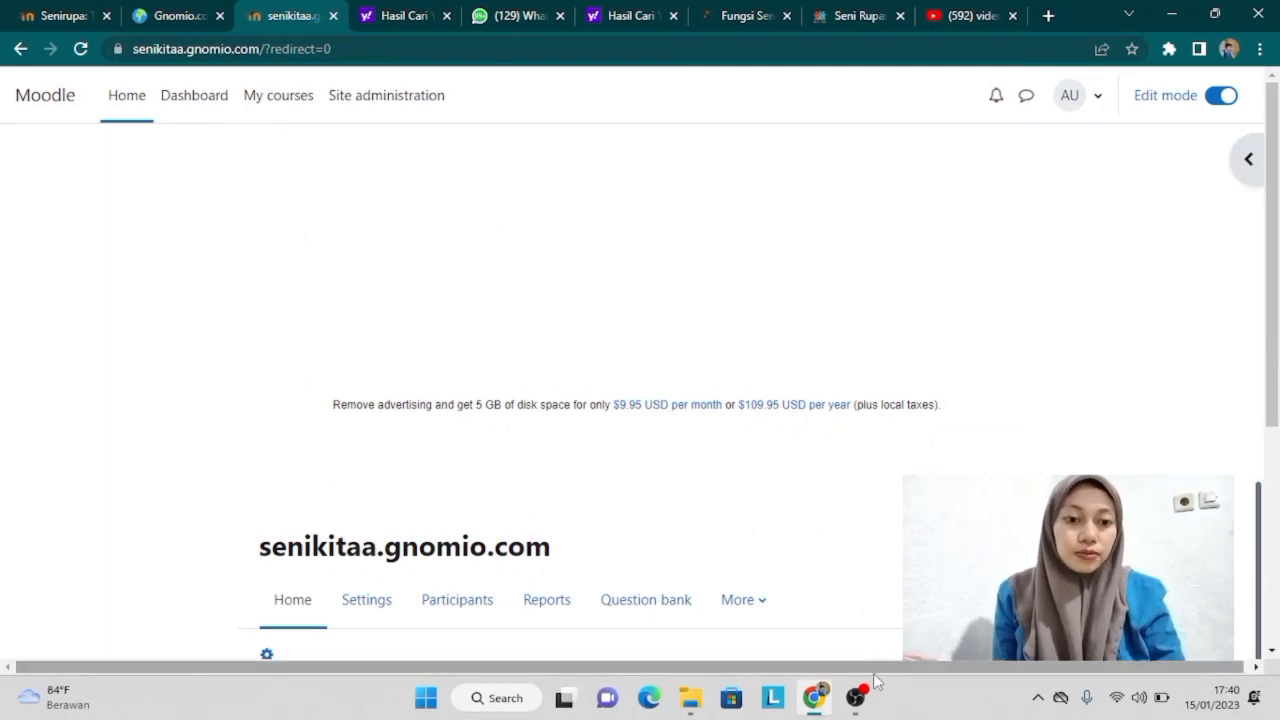
Step: Log in with the student's username and password, replacing the prefilled username on the login page
mouse_move(857, 706)
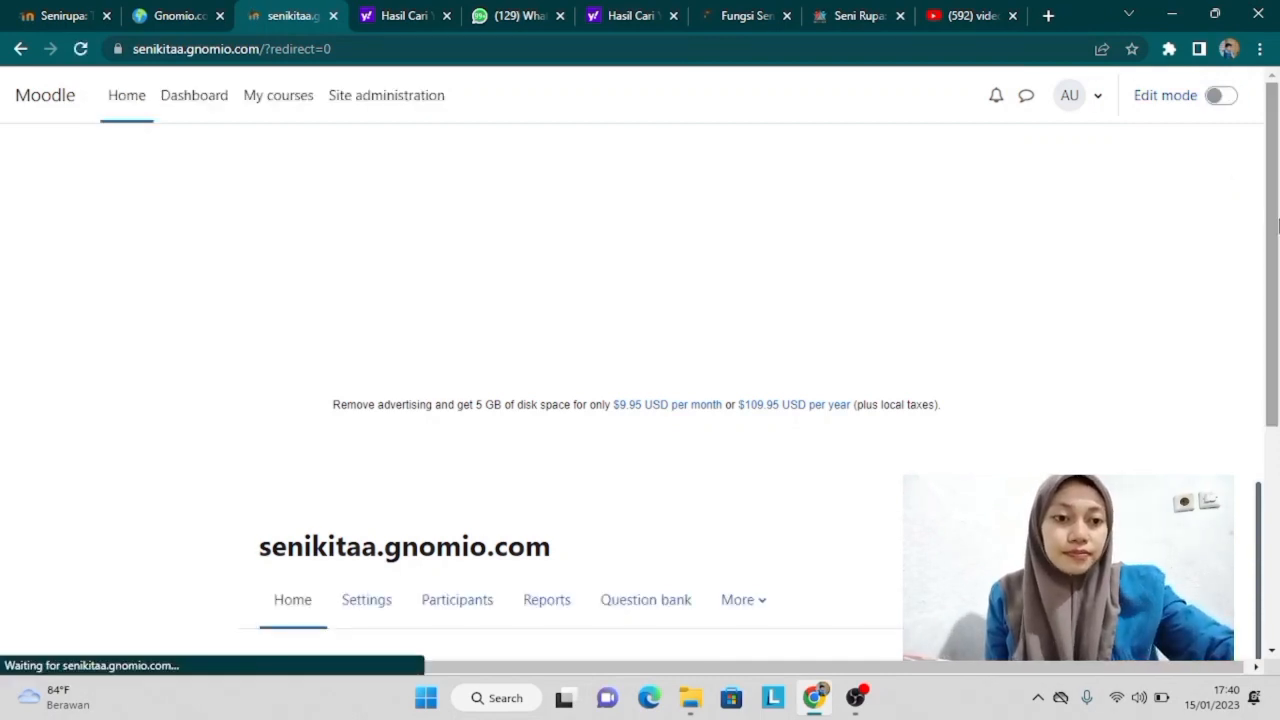
left_click_drag(1268, 238, 1276, 573)
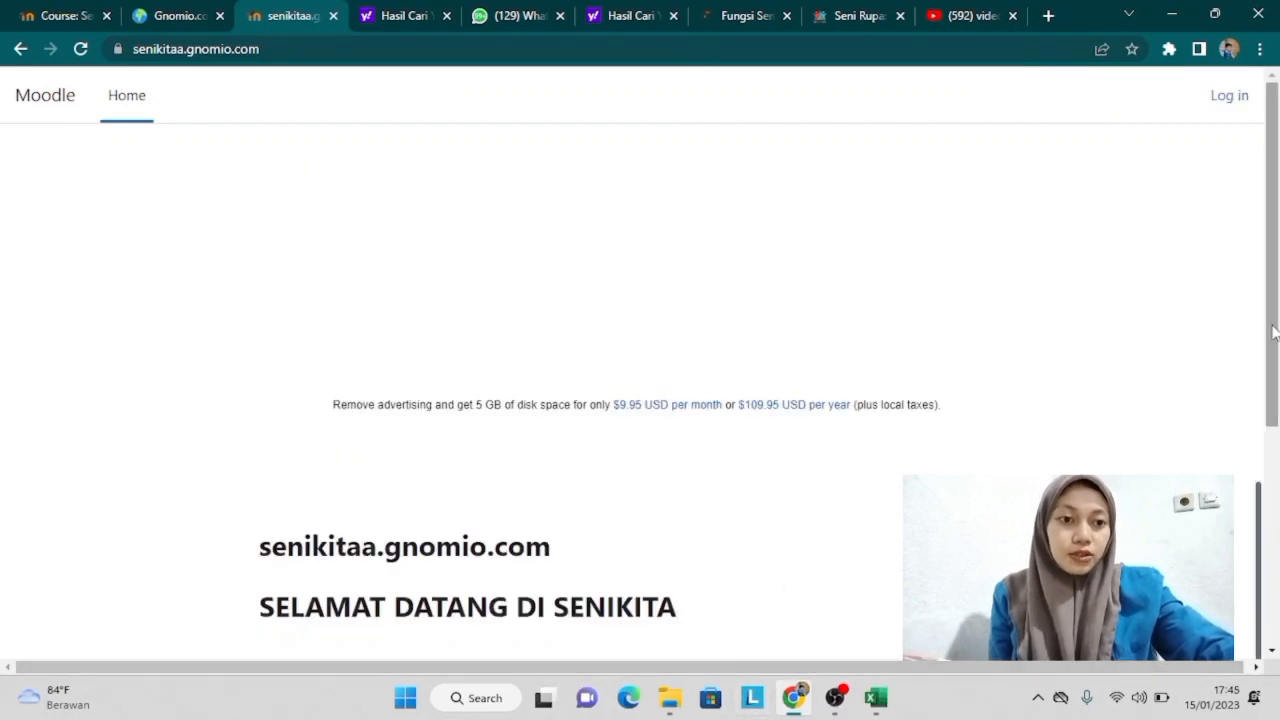
left_click_drag(1273, 333, 1273, 672)
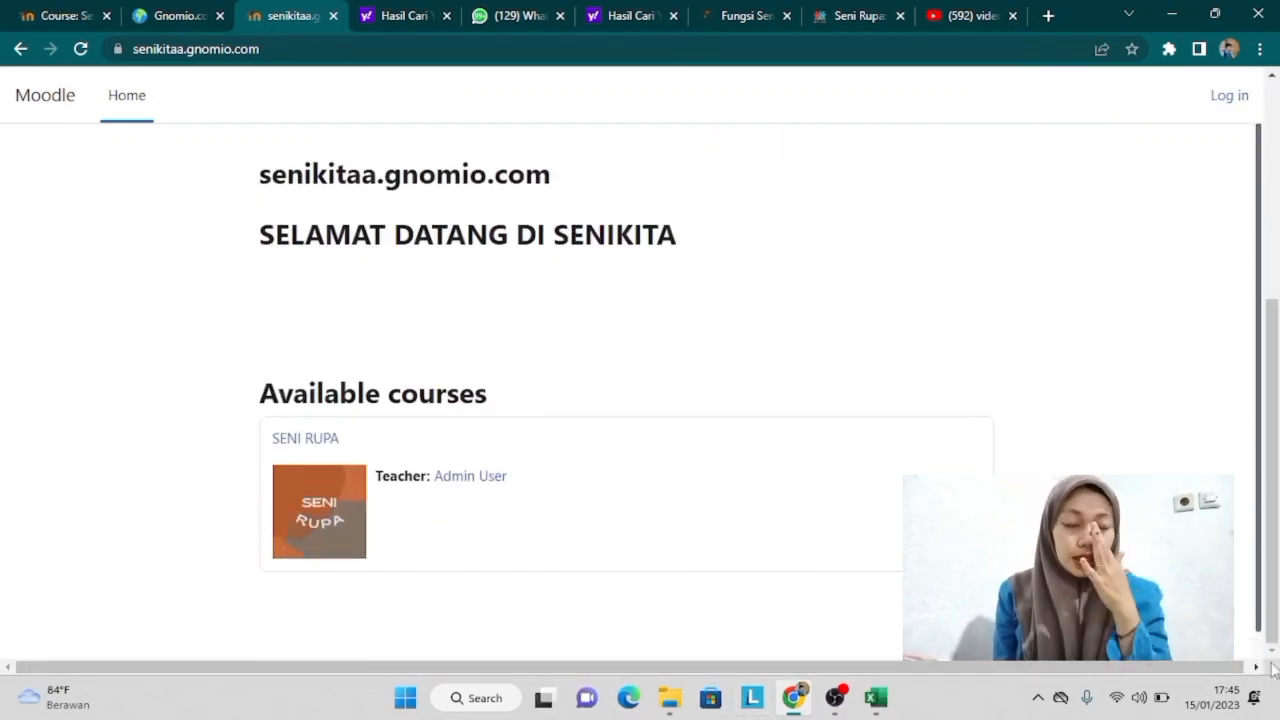
left_click(1230, 98)
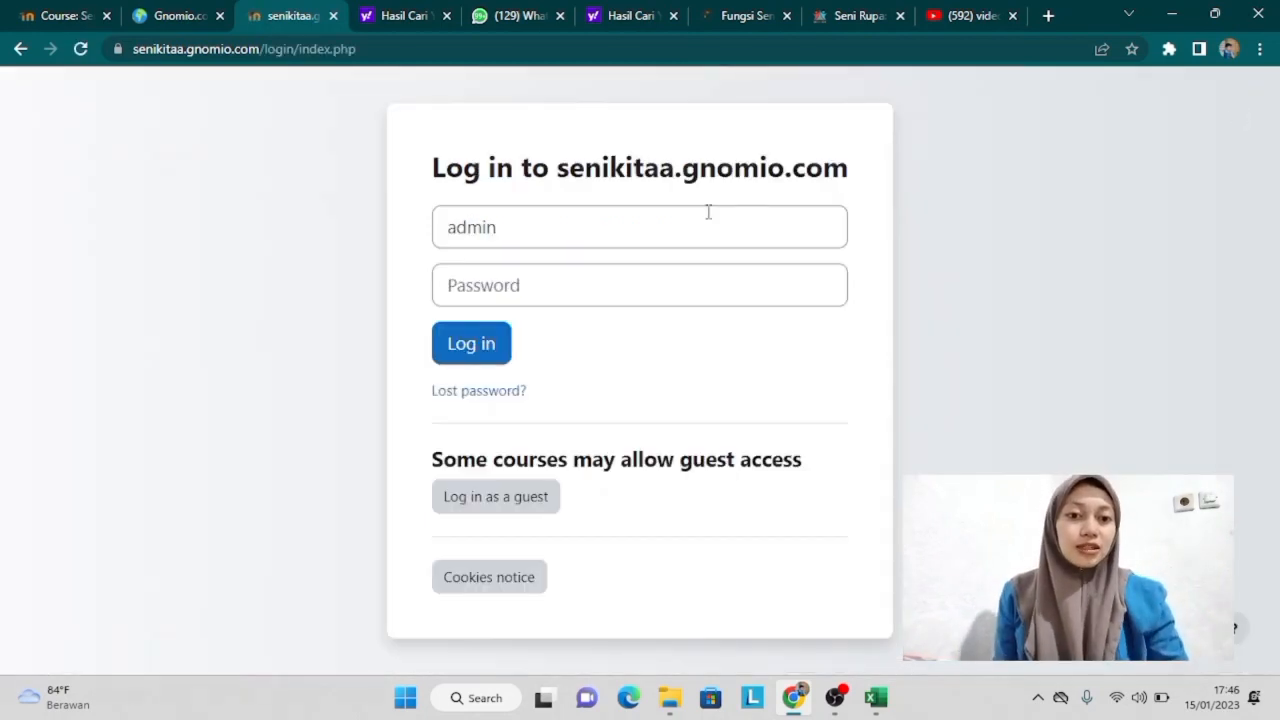
left_click(677, 210)
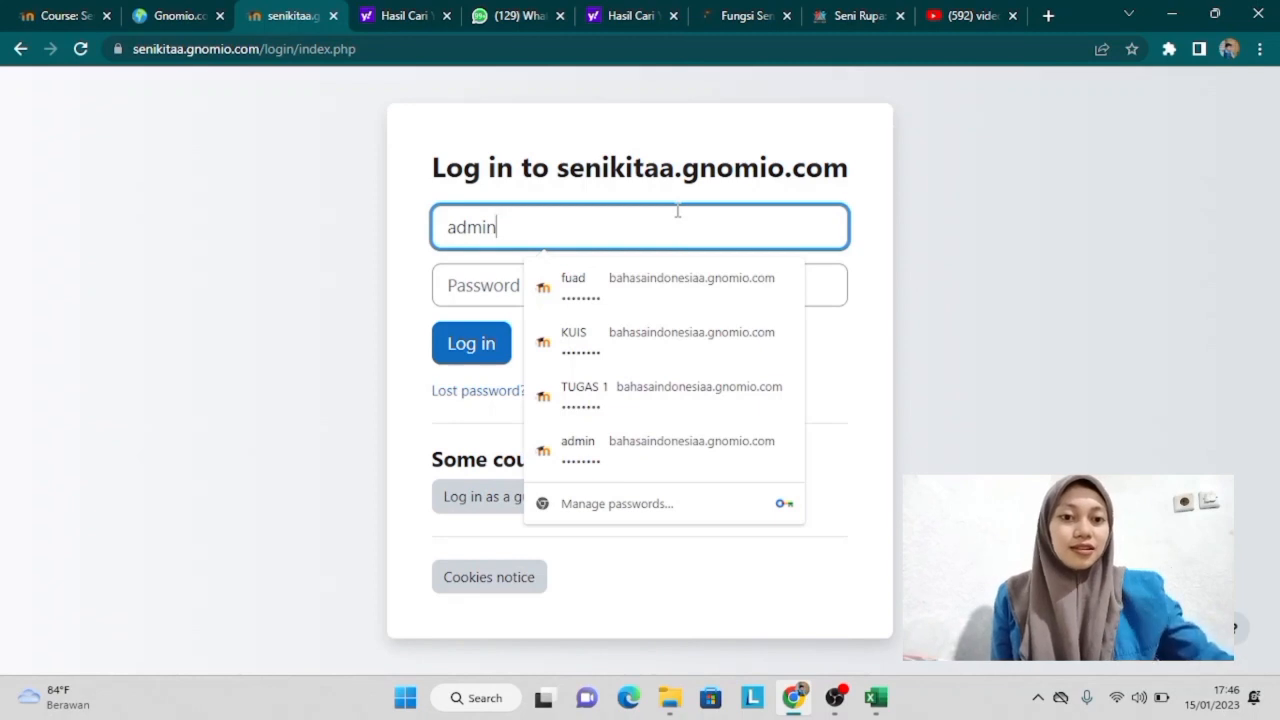
key("BackSpace")
key("BackSpace")
key("BackSpace")
key("BackSpace")
key("BackSpace")
type("firda1")
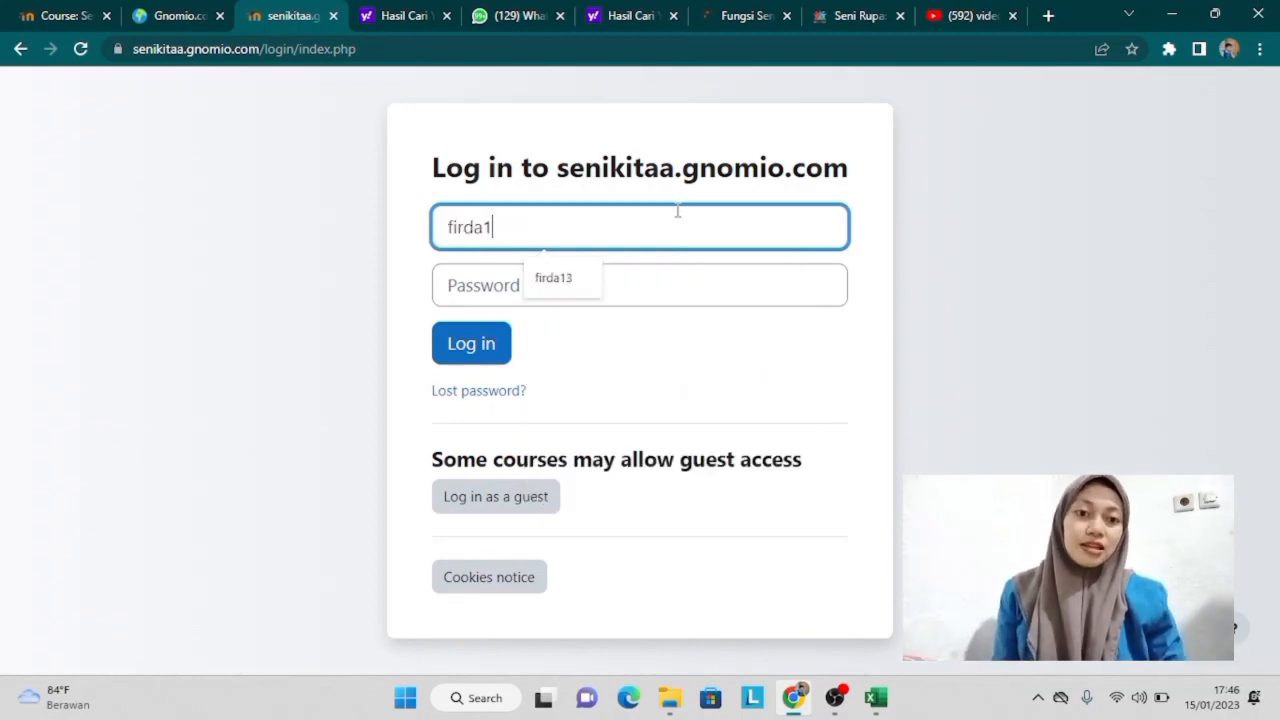
type("3")
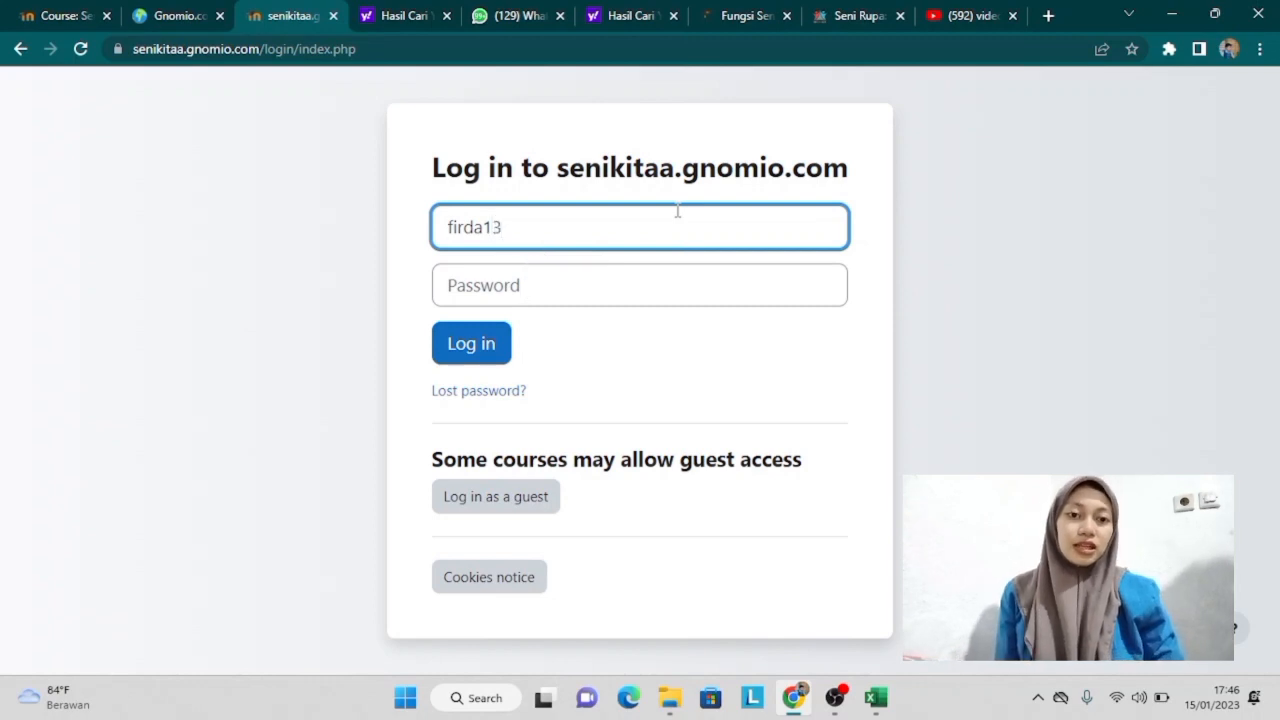
left_click(646, 291)
type("•••")
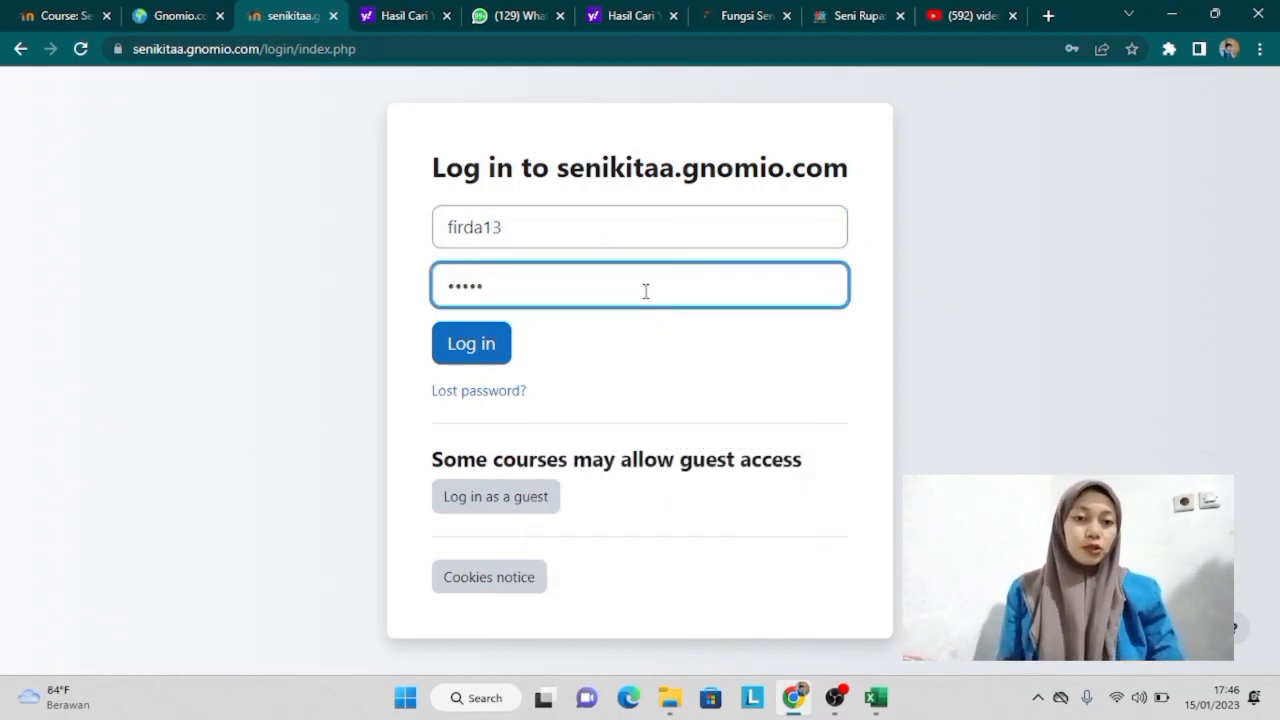
left_click(474, 355)
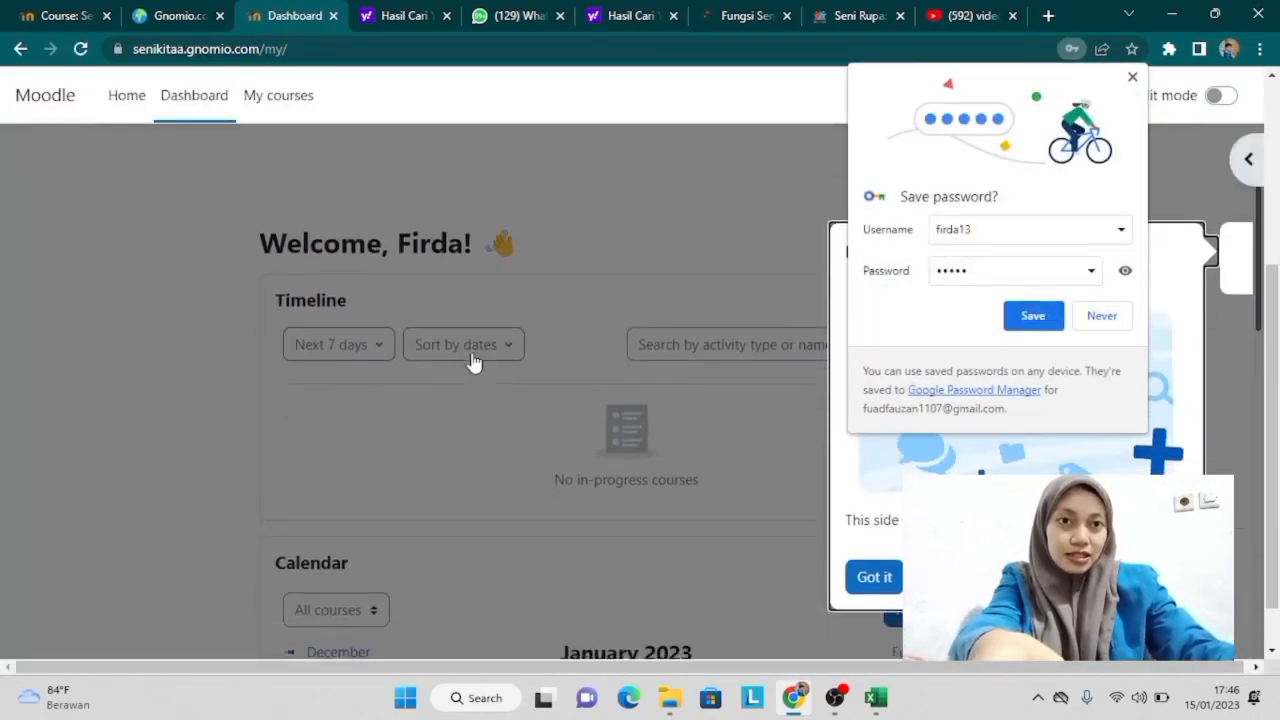
Step: Dismiss the browser's save-password offer and the dashboard introduction tour
left_click(1133, 78)
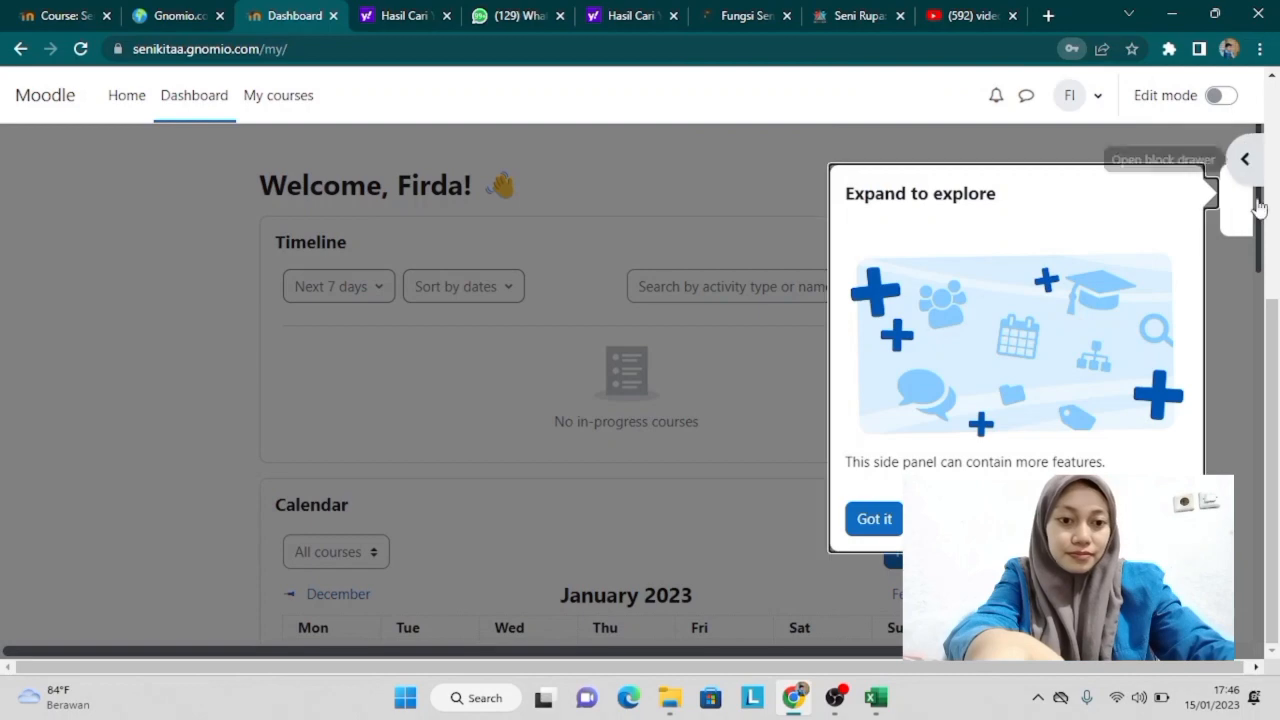
left_click(887, 520)
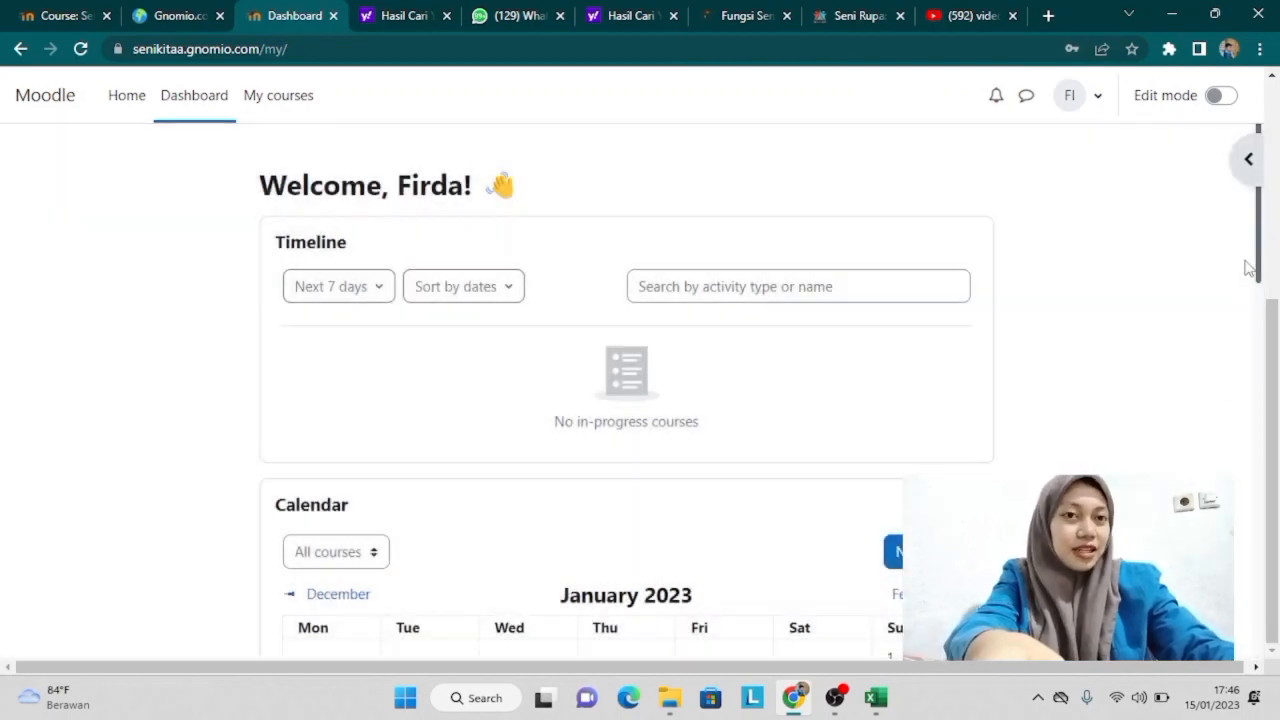
left_click_drag(1258, 266, 1249, 190)
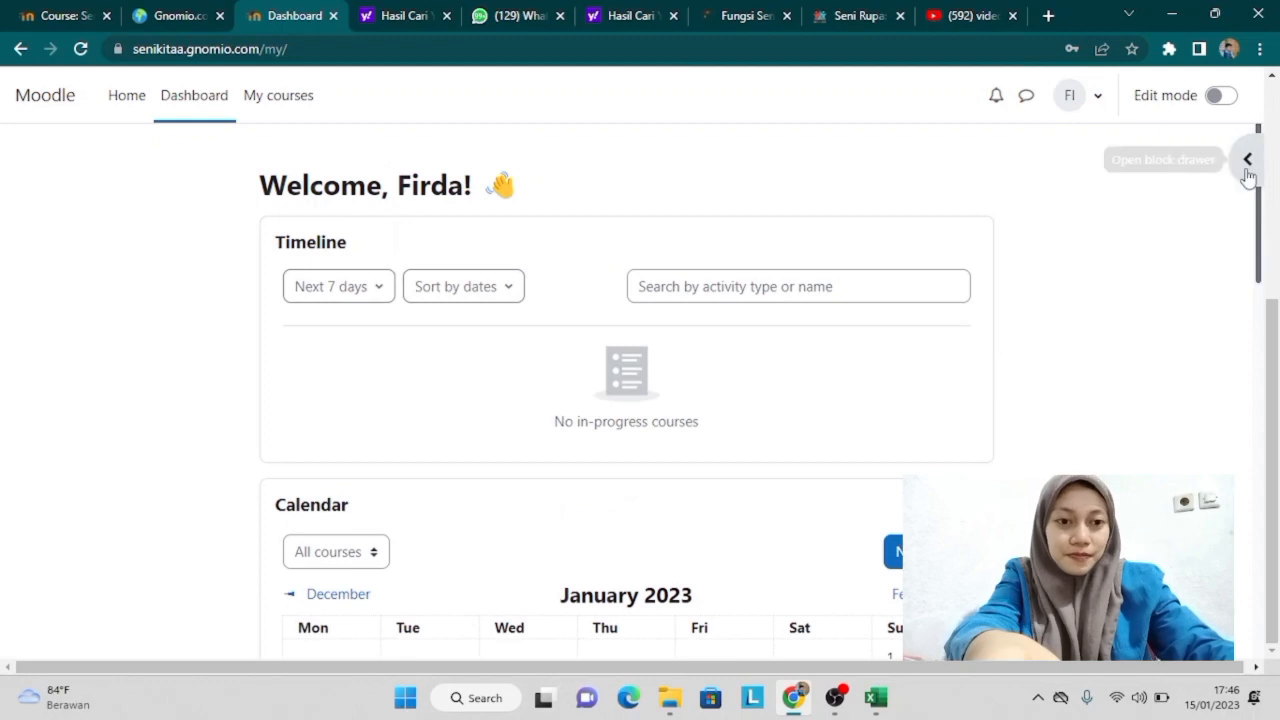
Step: Open the SENI RUPA course from My courses, dismiss its tour, and scroll to PERTEMUAN 1
left_click(270, 98)
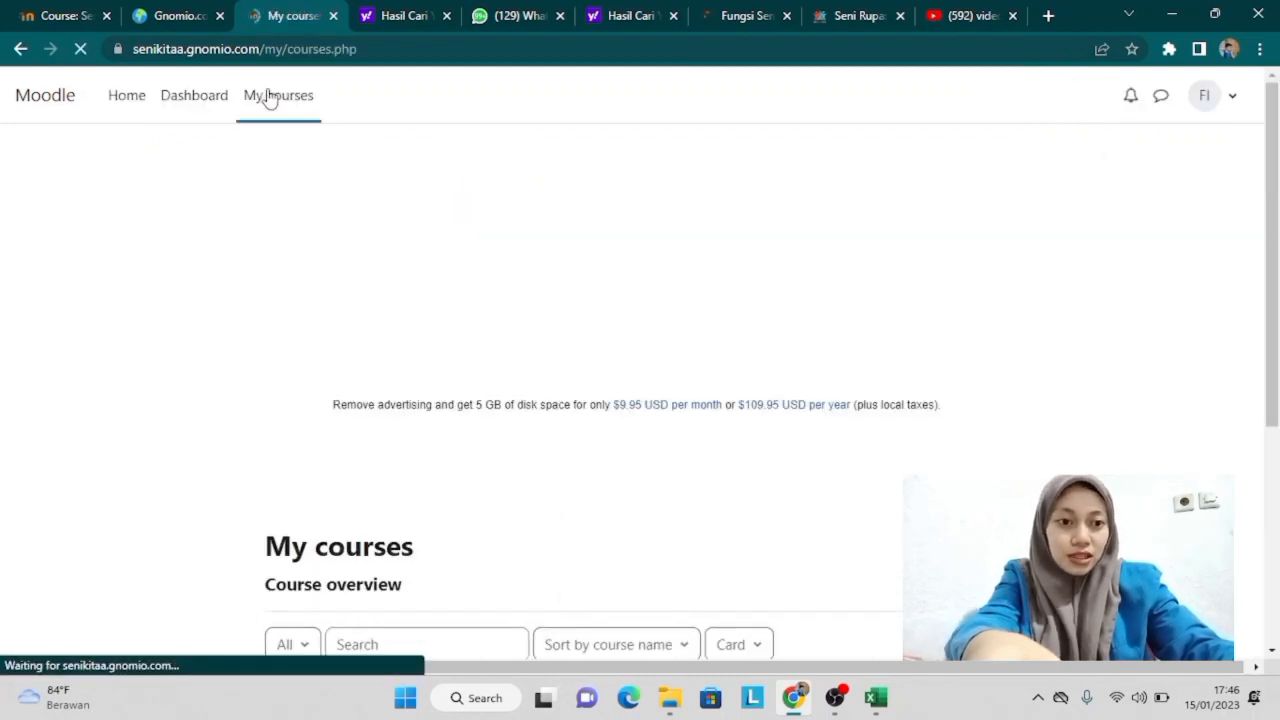
left_click_drag(1278, 230, 578, 457)
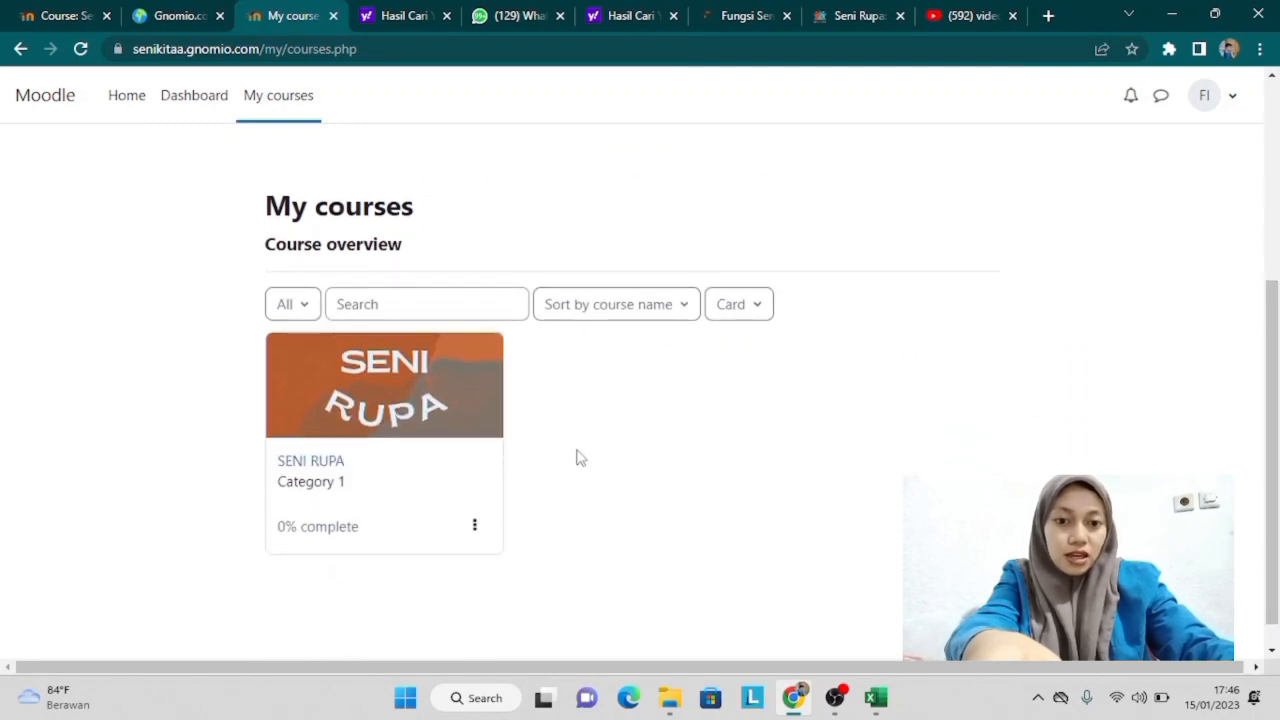
left_click(335, 462)
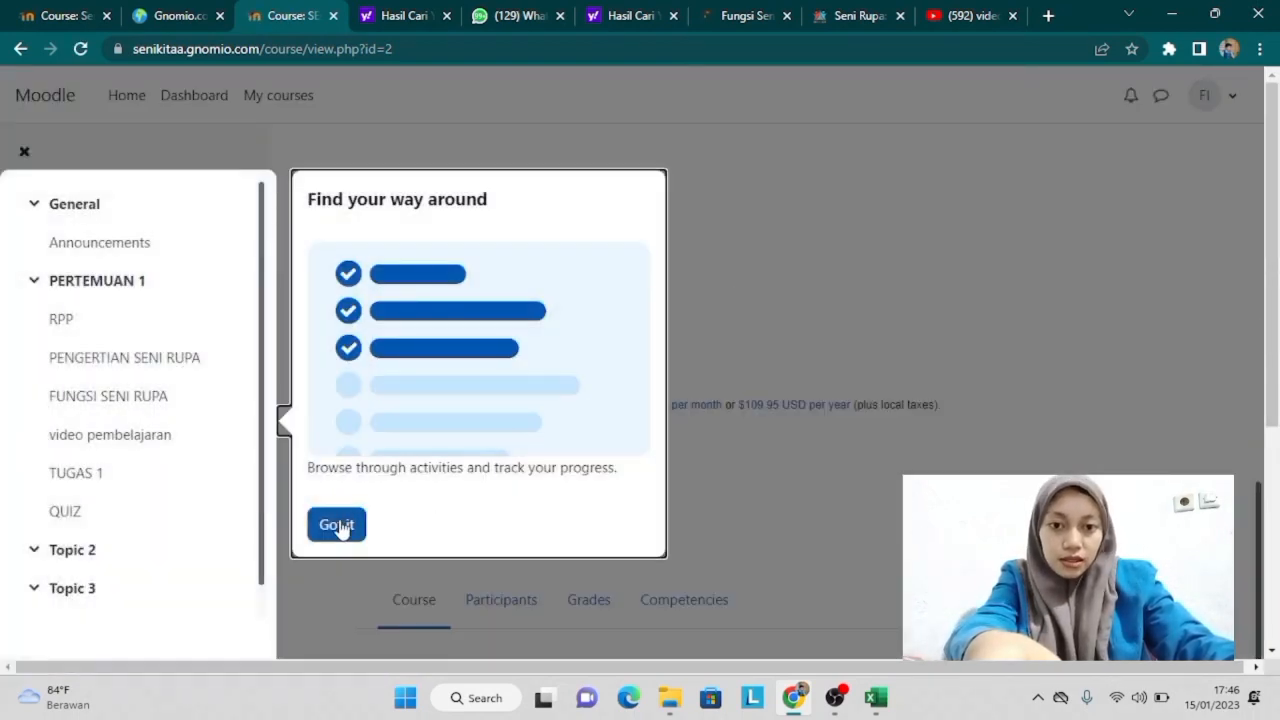
left_click(337, 525)
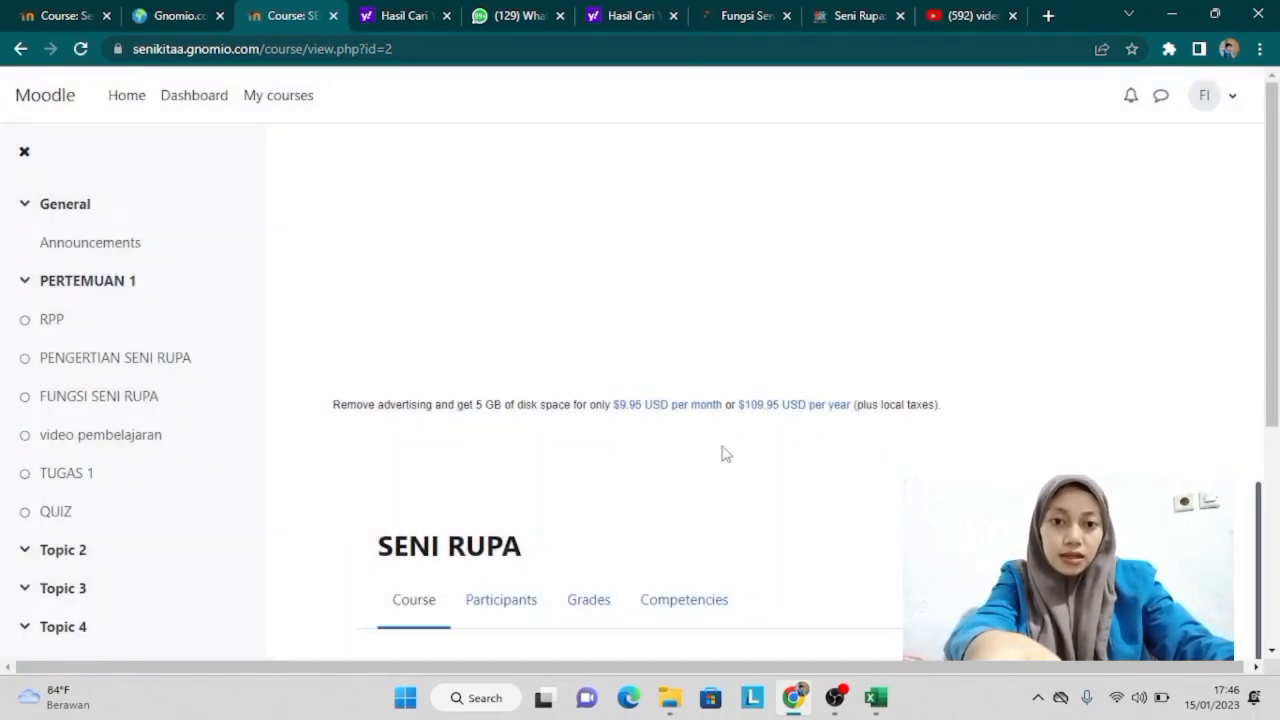
left_click_drag(1275, 230, 1278, 498)
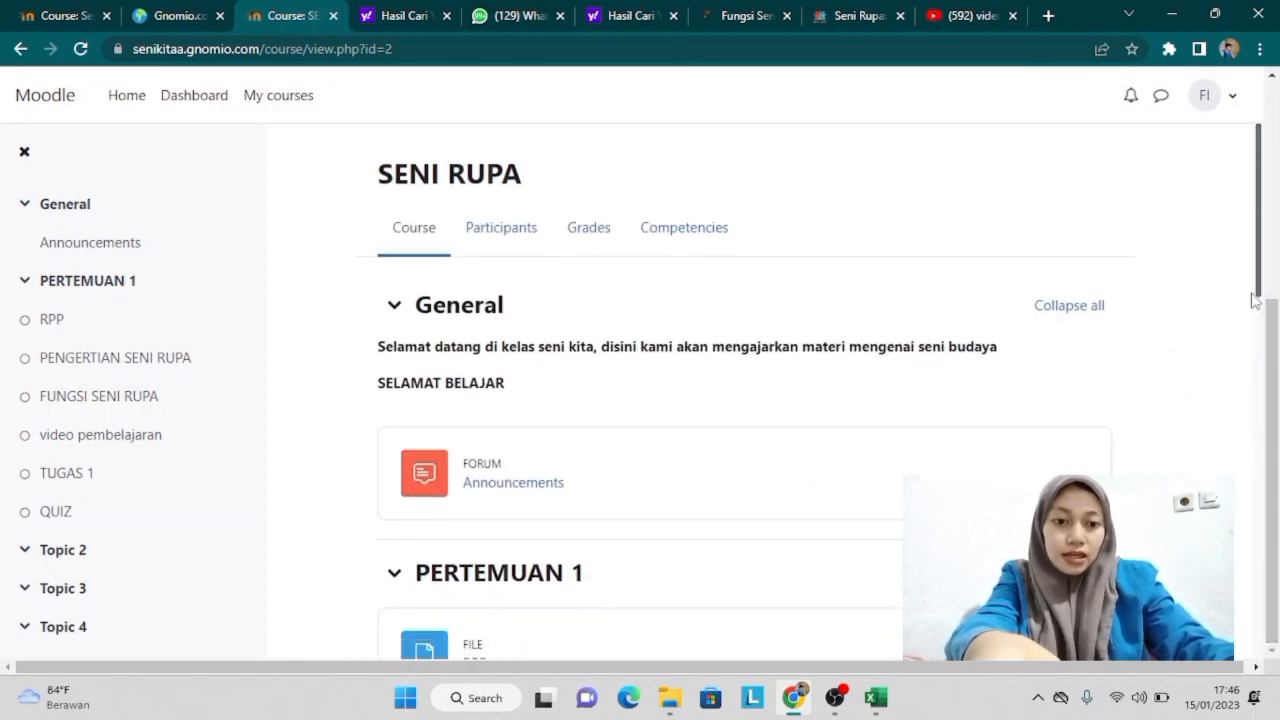
scroll(1268, 335, "down", 1)
scroll(1268, 335, "down", 3)
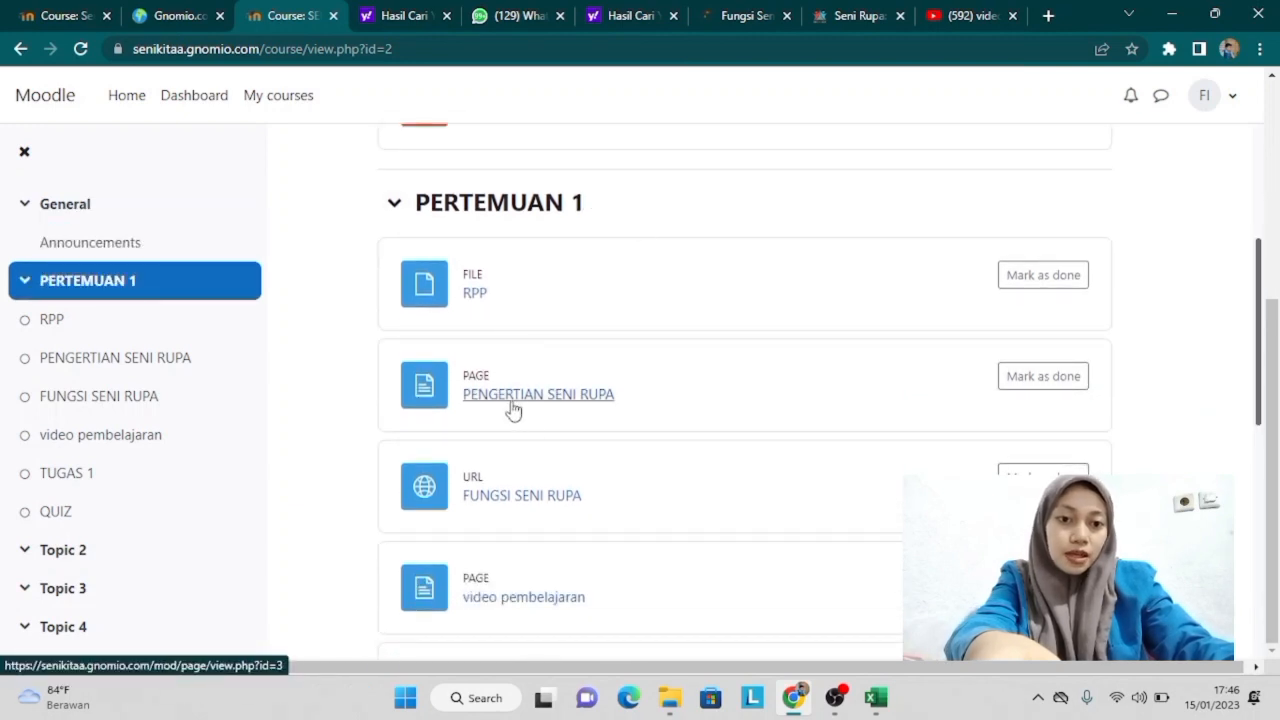
Step: View the PENGERTIAN SENI RUPA page and the FUNGSI SENI RUPA resource
left_click(511, 399)
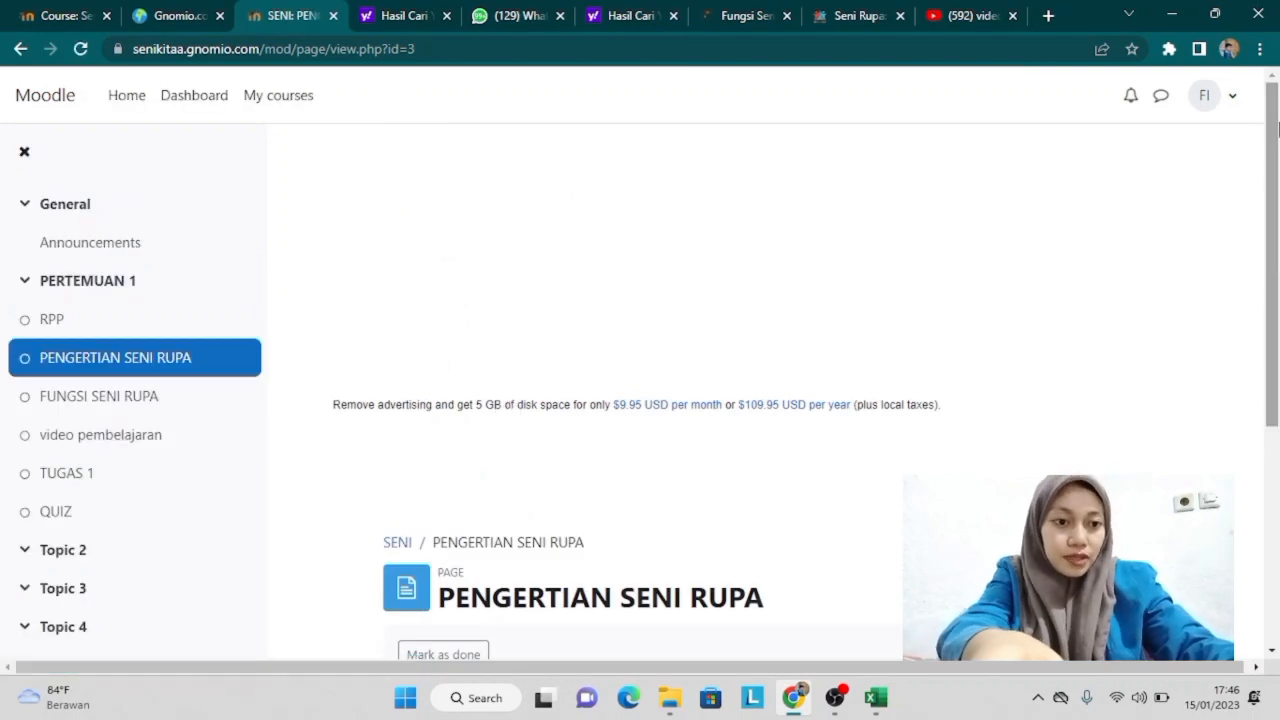
left_click_drag(1276, 218, 1276, 443)
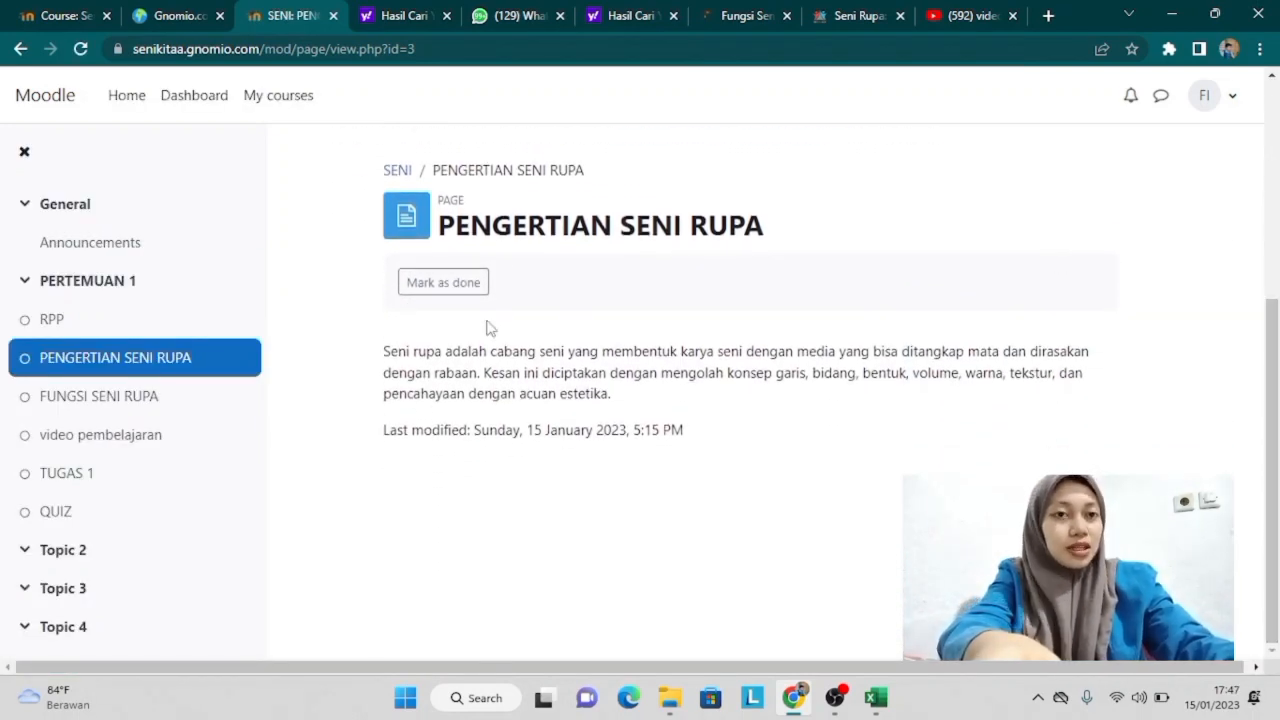
left_click(82, 400)
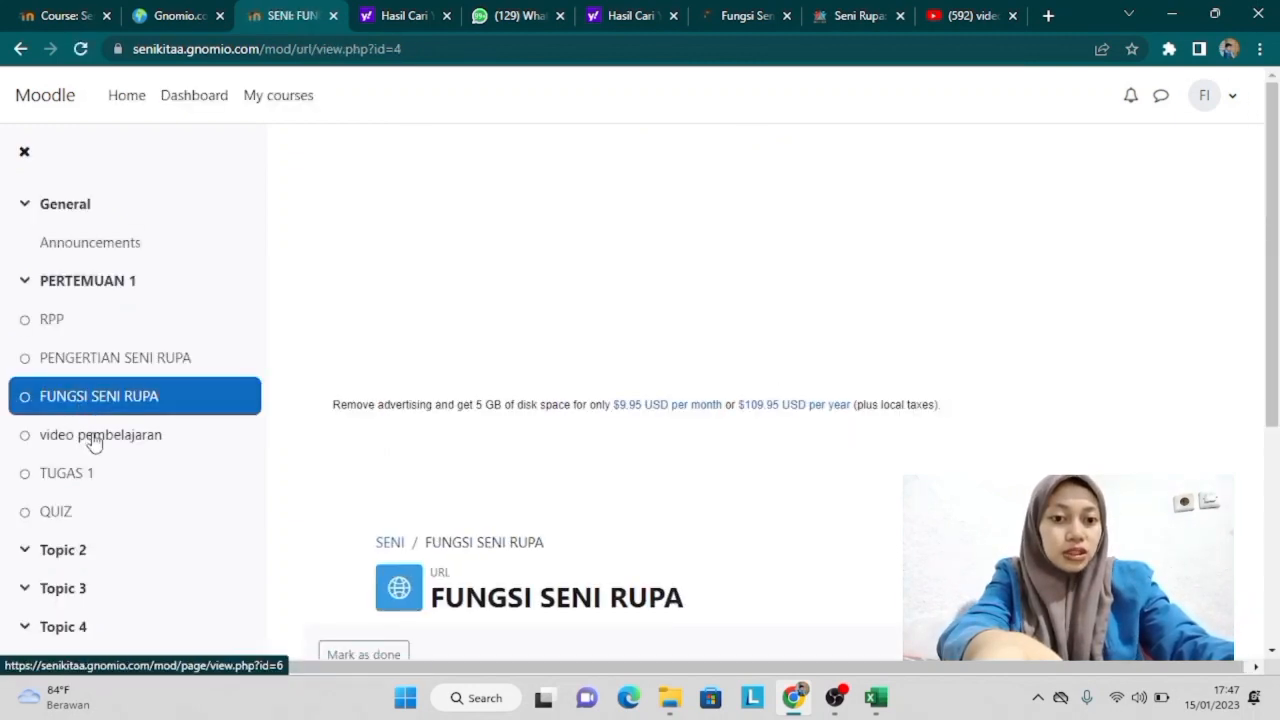
left_click_drag(1271, 229, 1277, 453)
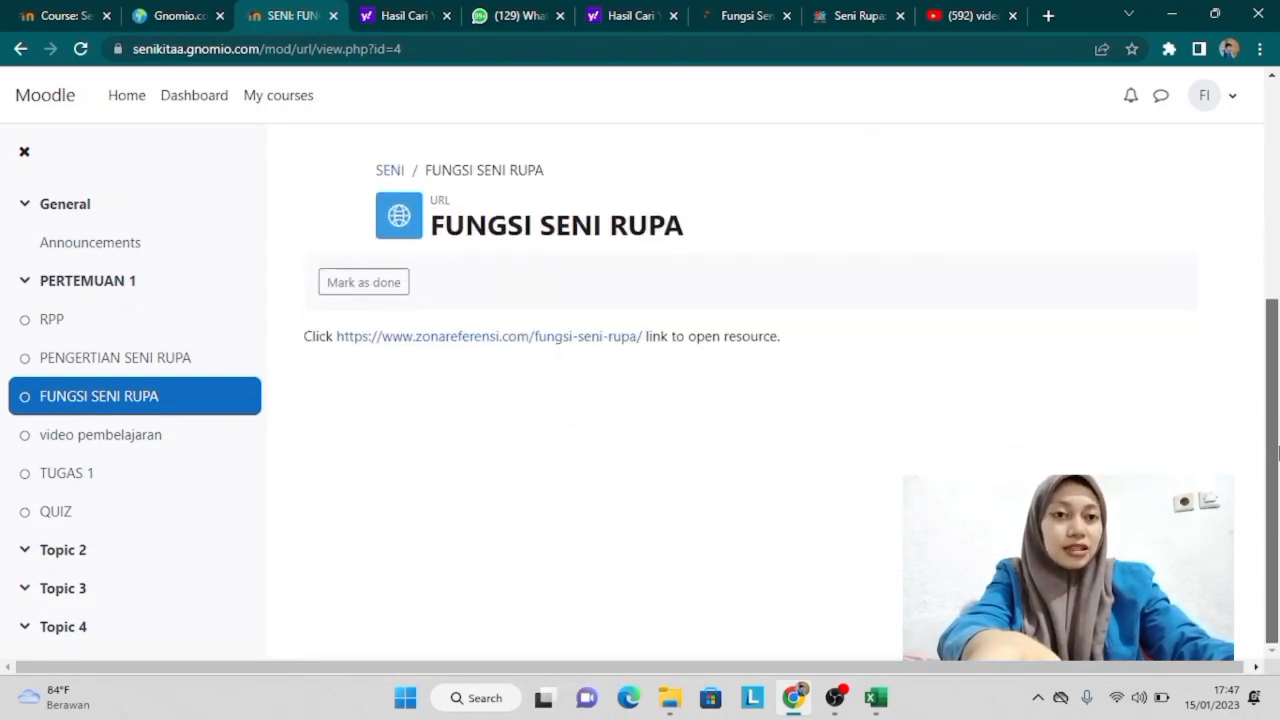
Step: Open video pembelajaran, play the learning video briefly, then pause it
left_click(143, 436)
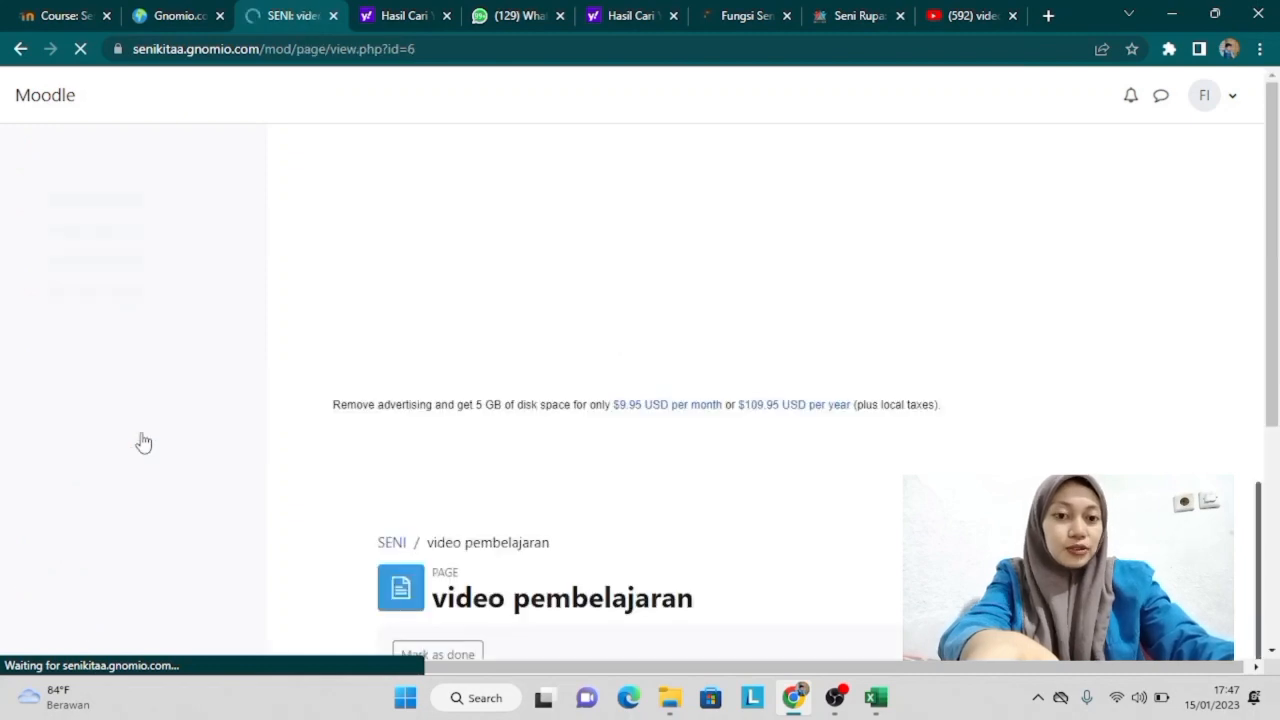
scroll(745, 483, "down", 4)
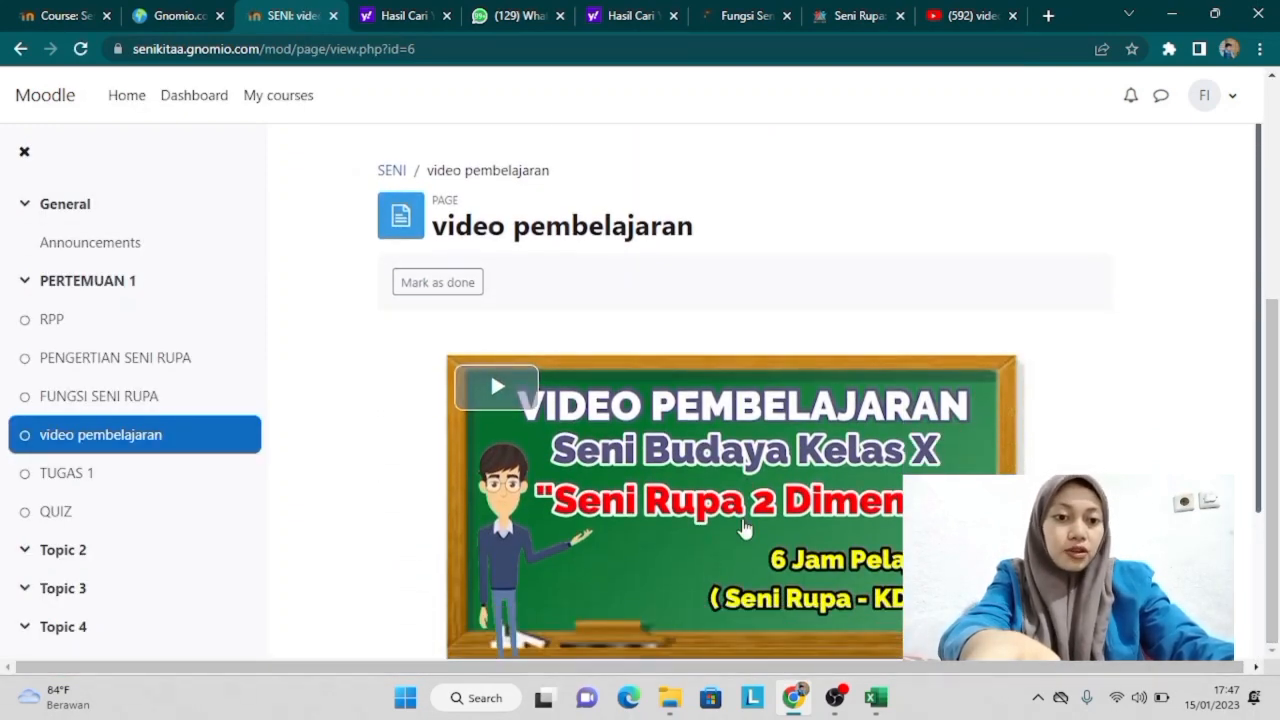
left_click(743, 527)
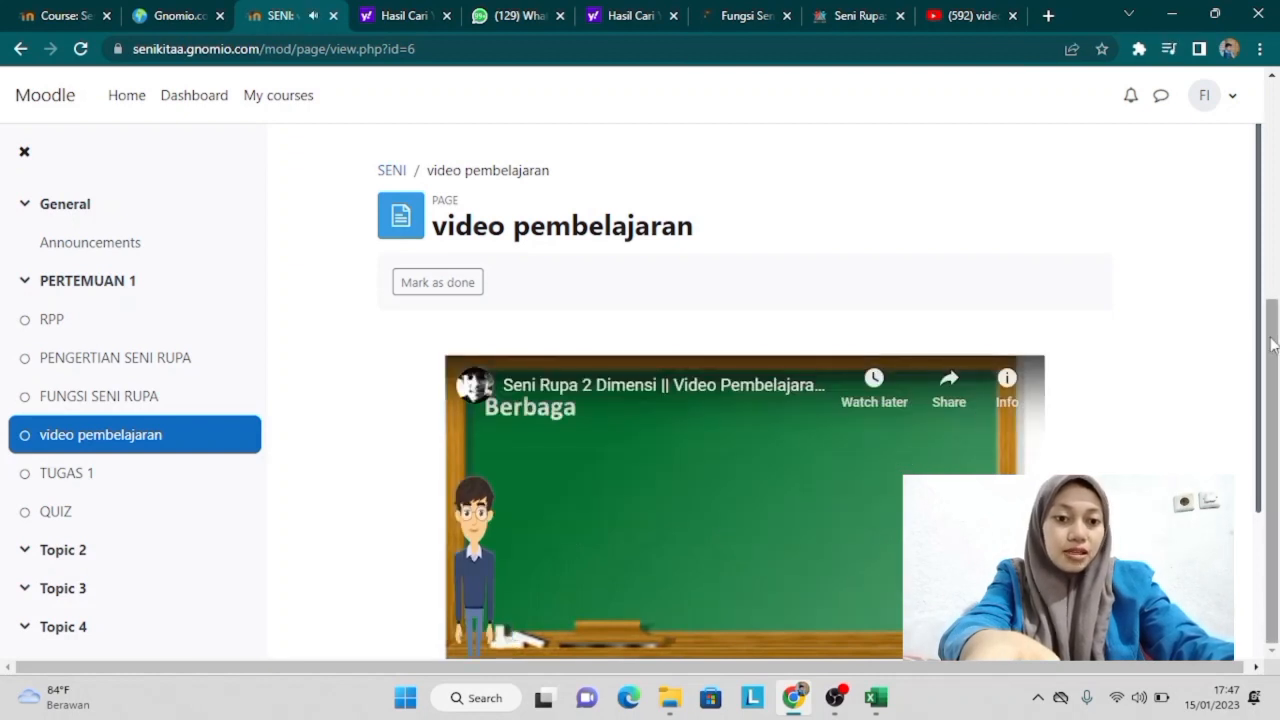
scroll(1263, 366, "down", 1)
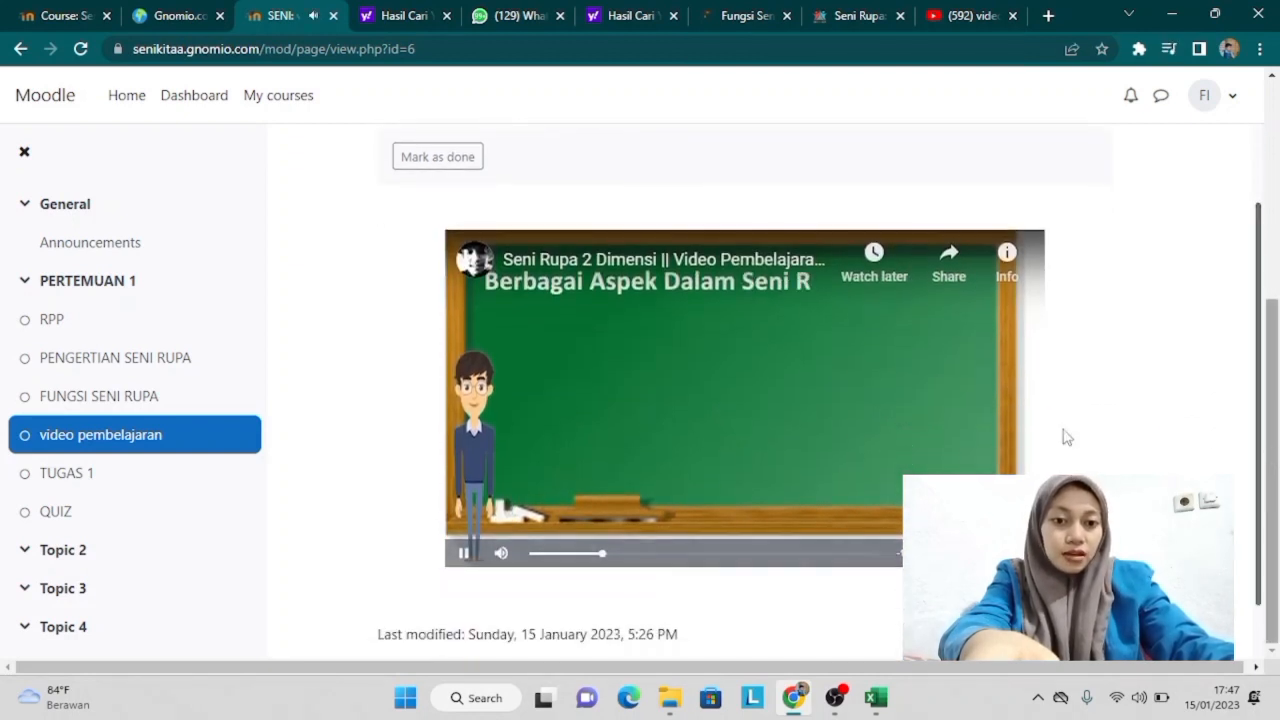
left_click(463, 555)
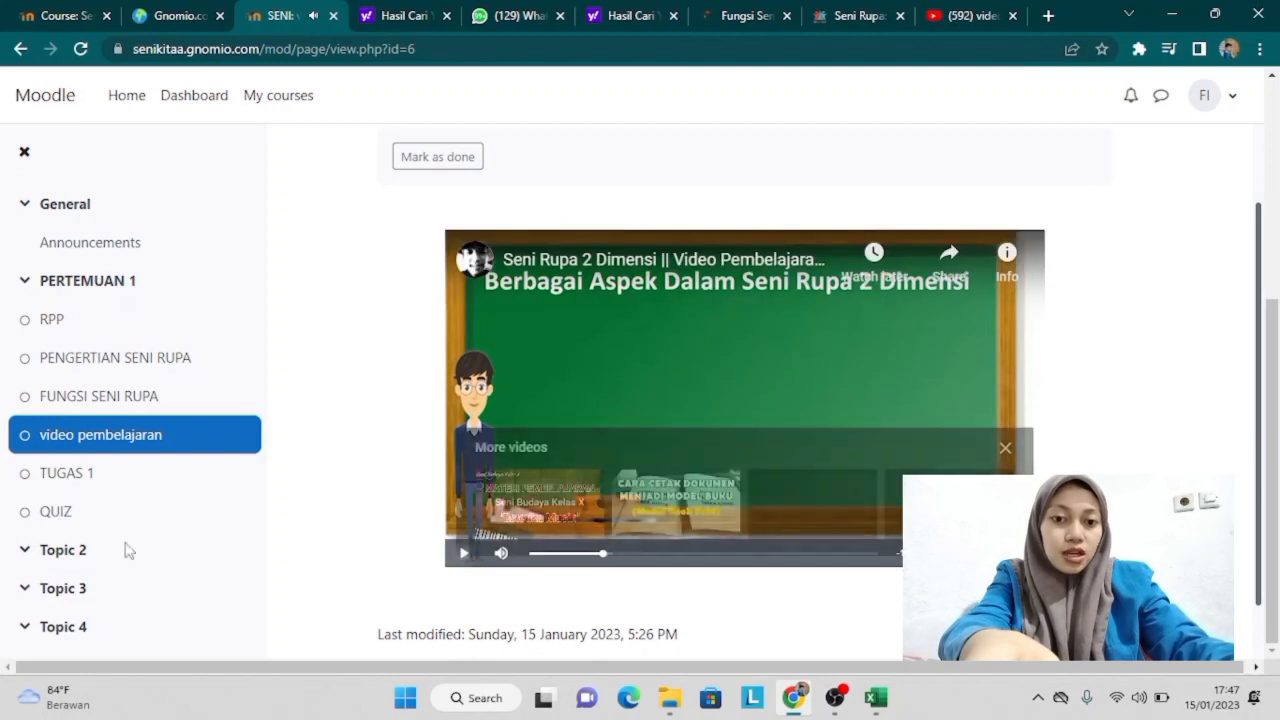
Step: View the TUGAS 1 assignment page, then move on to the QUIZ activity
left_click(66, 479)
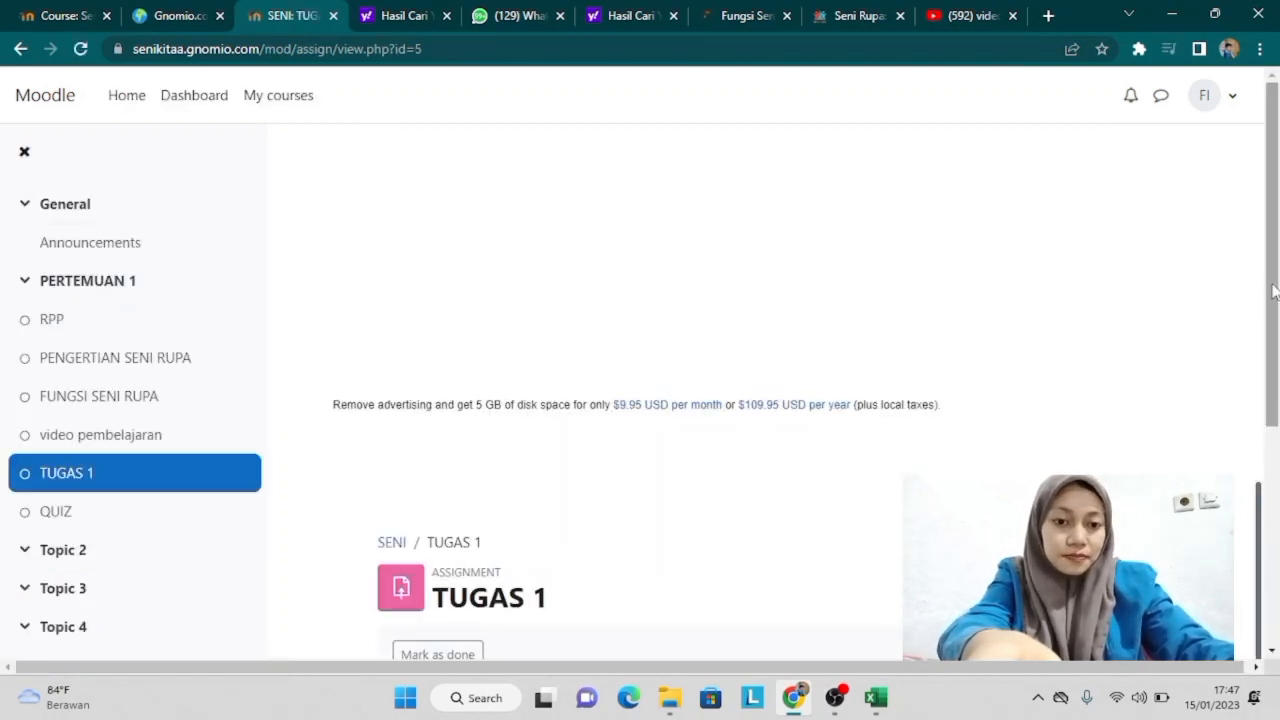
left_click_drag(1273, 292, 1274, 510)
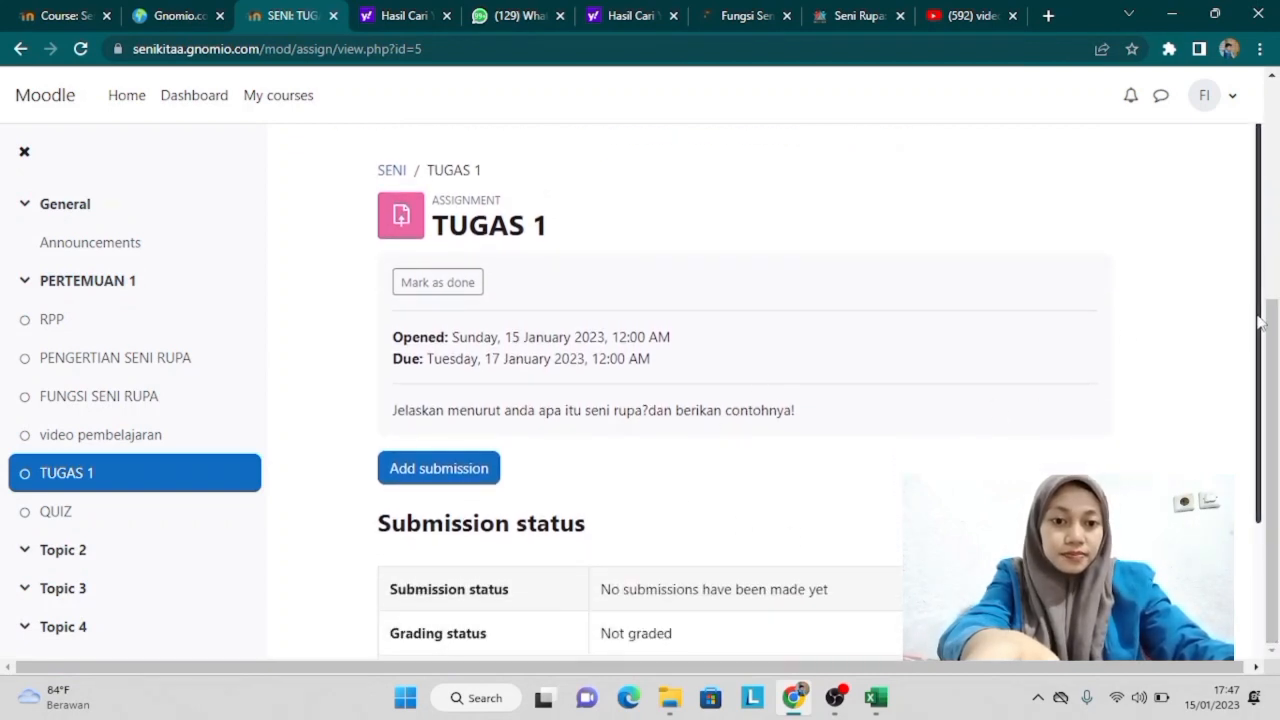
left_click_drag(1262, 320, 1266, 388)
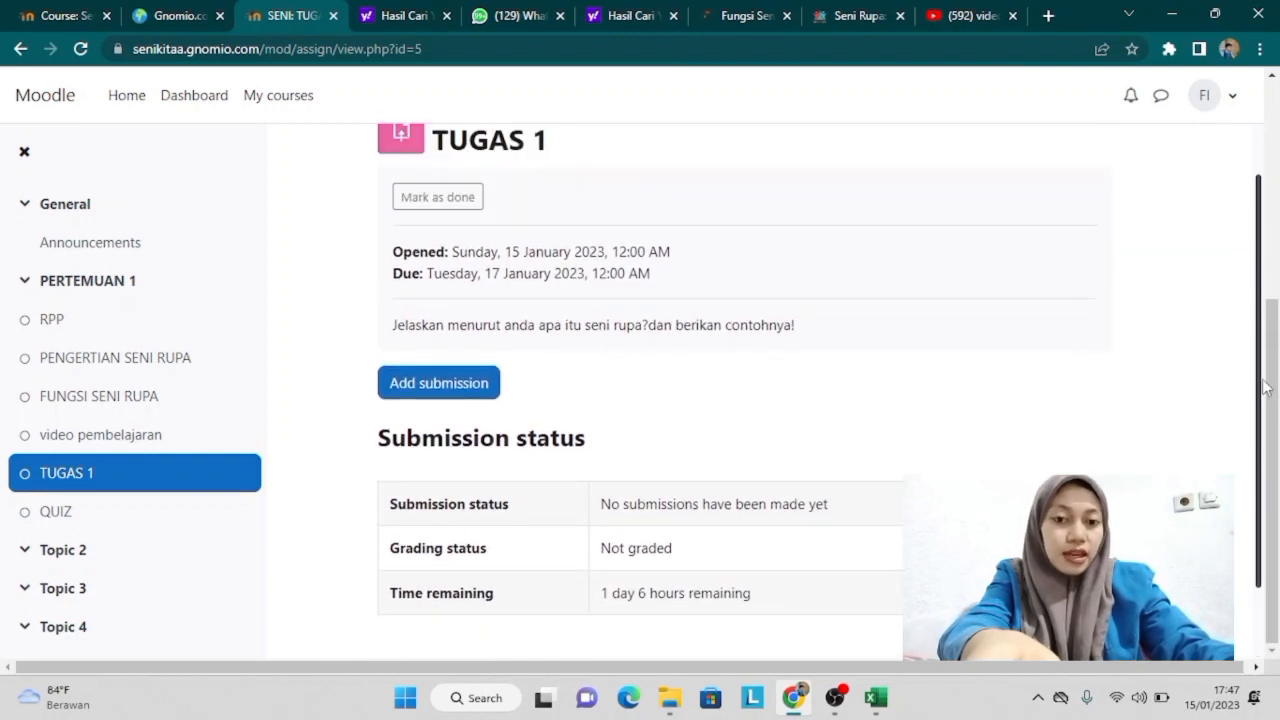
left_click(66, 513)
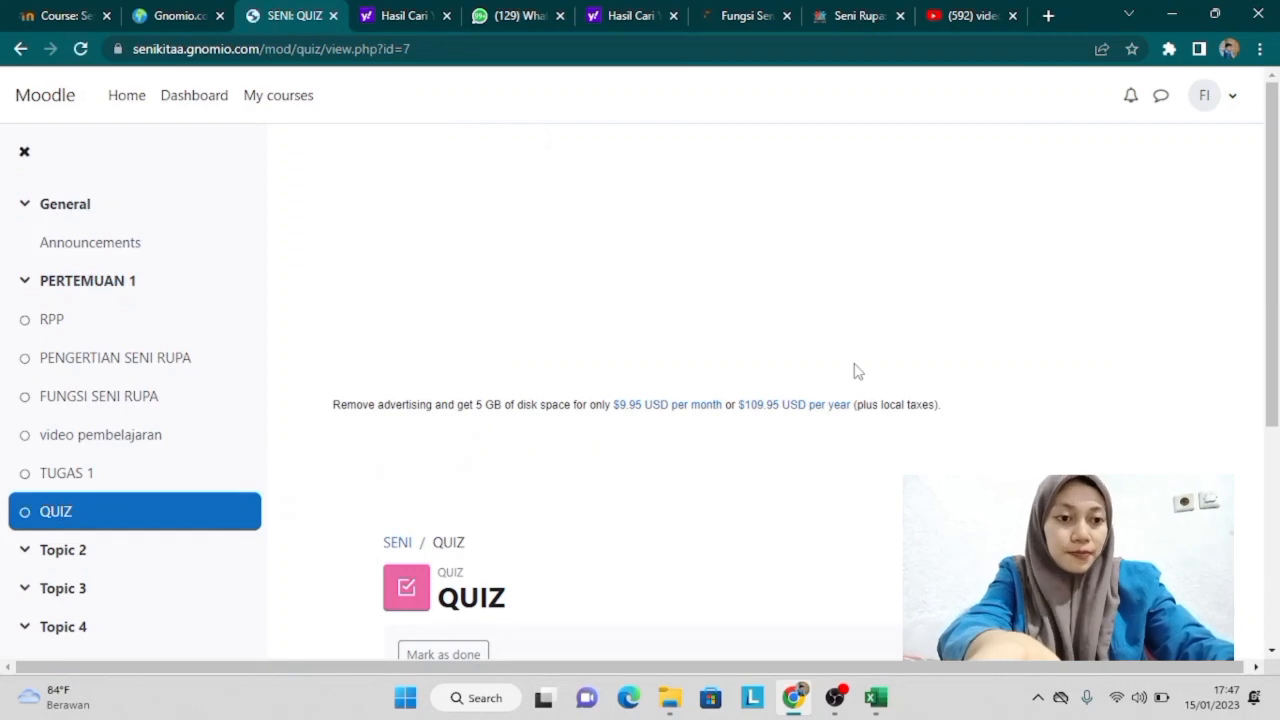
Step: Attempt the quiz, select 'a. seni rupa' for question 1, check it, and finish the attempt
left_click_drag(1262, 222, 1262, 438)
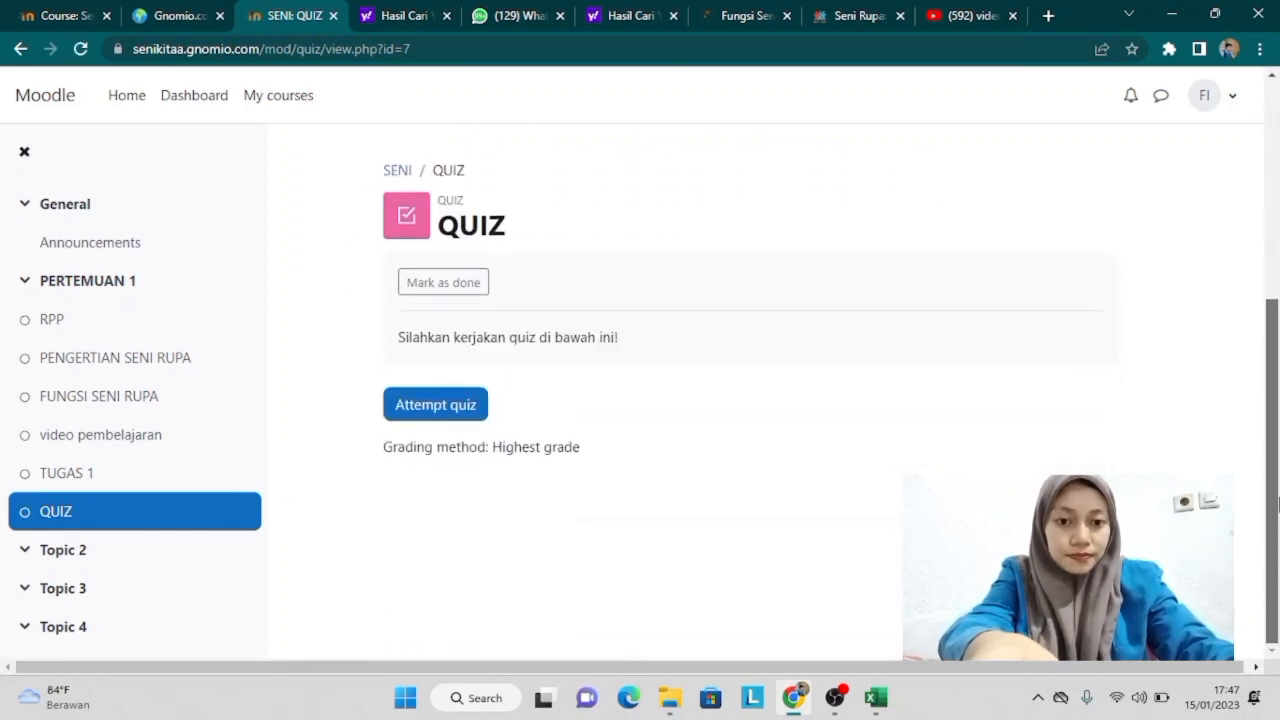
left_click(435, 416)
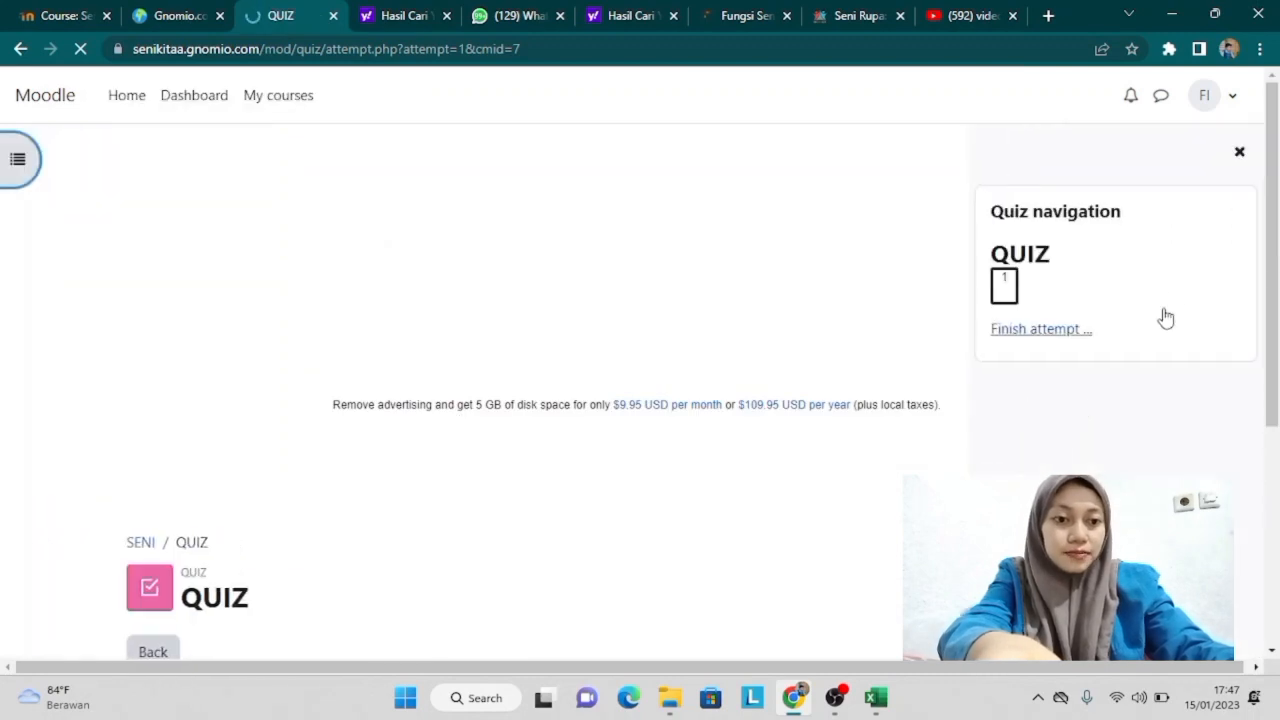
left_click_drag(1278, 275, 1278, 495)
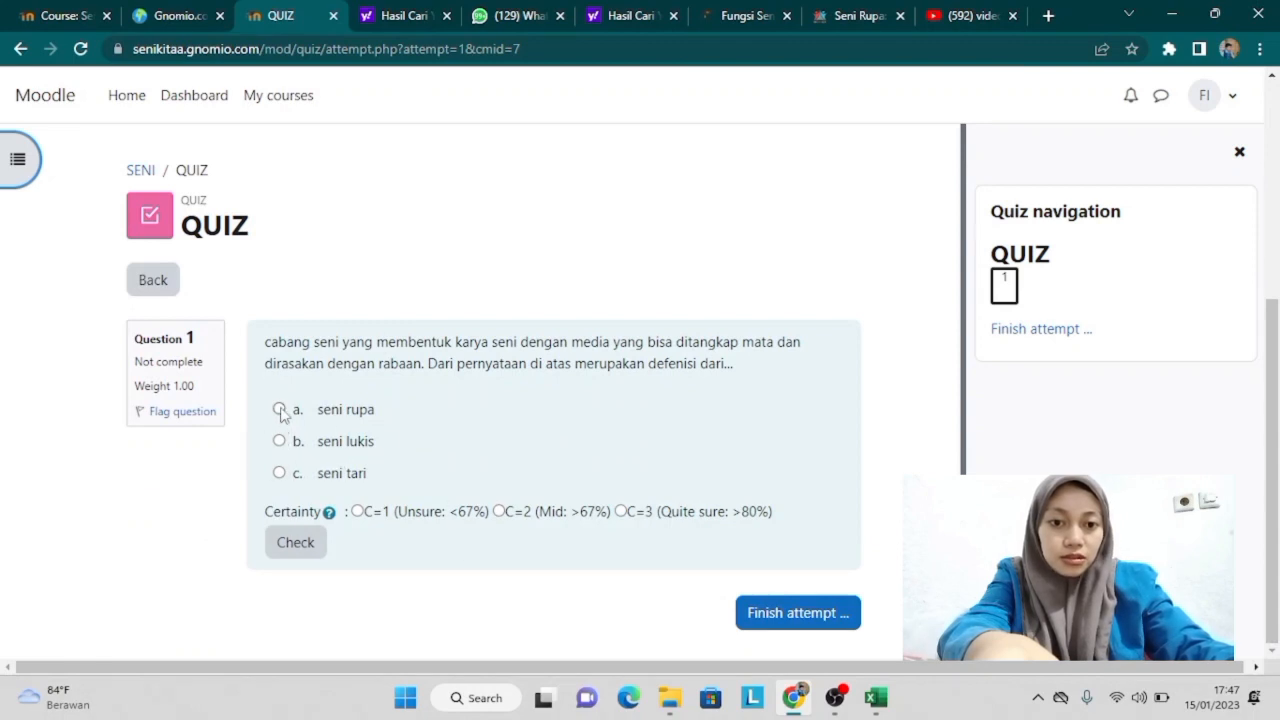
left_click(280, 410)
left_click(295, 572)
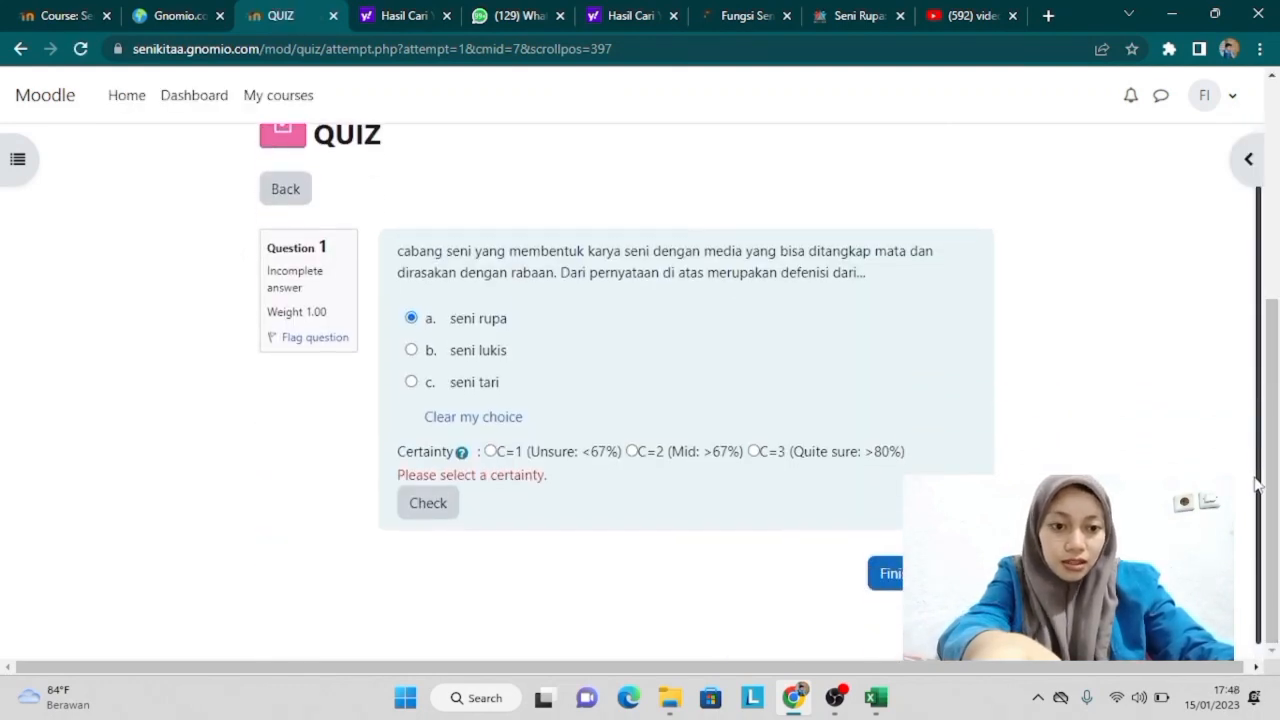
left_click(930, 572)
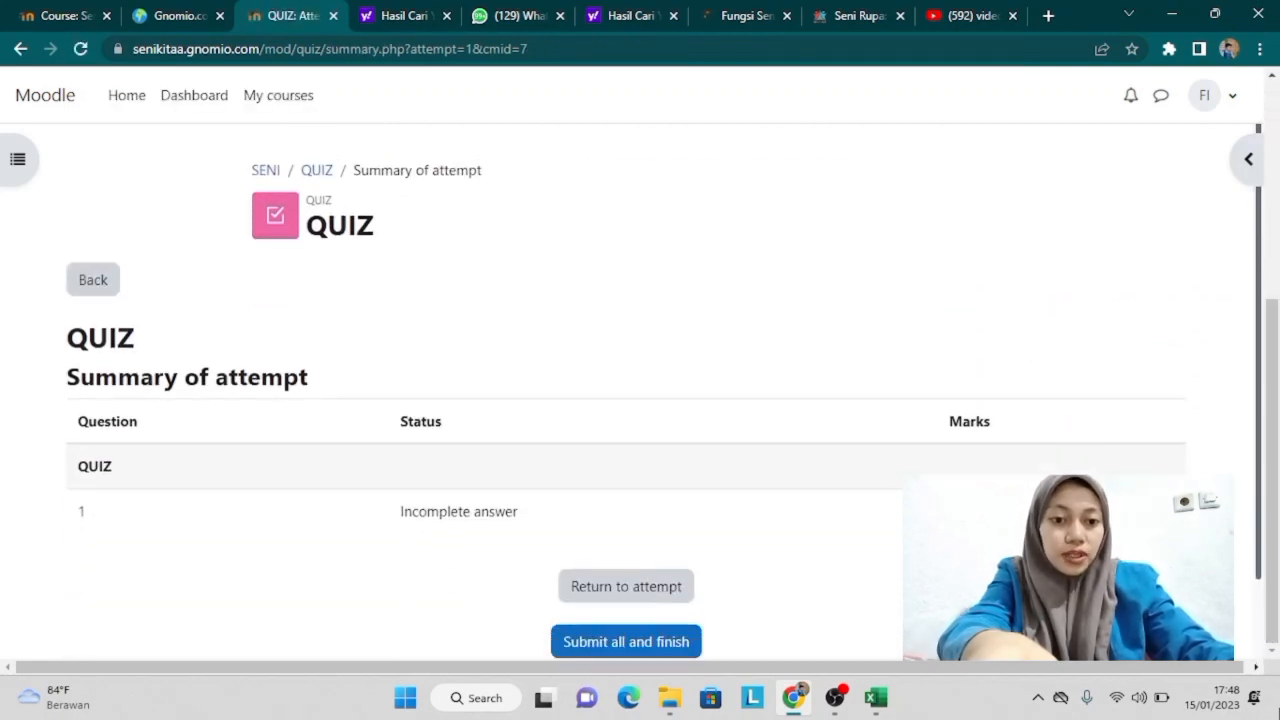
Step: Submit and confirm all answers, review the 10.00/10.00 result, then go to My courses
left_click(640, 642)
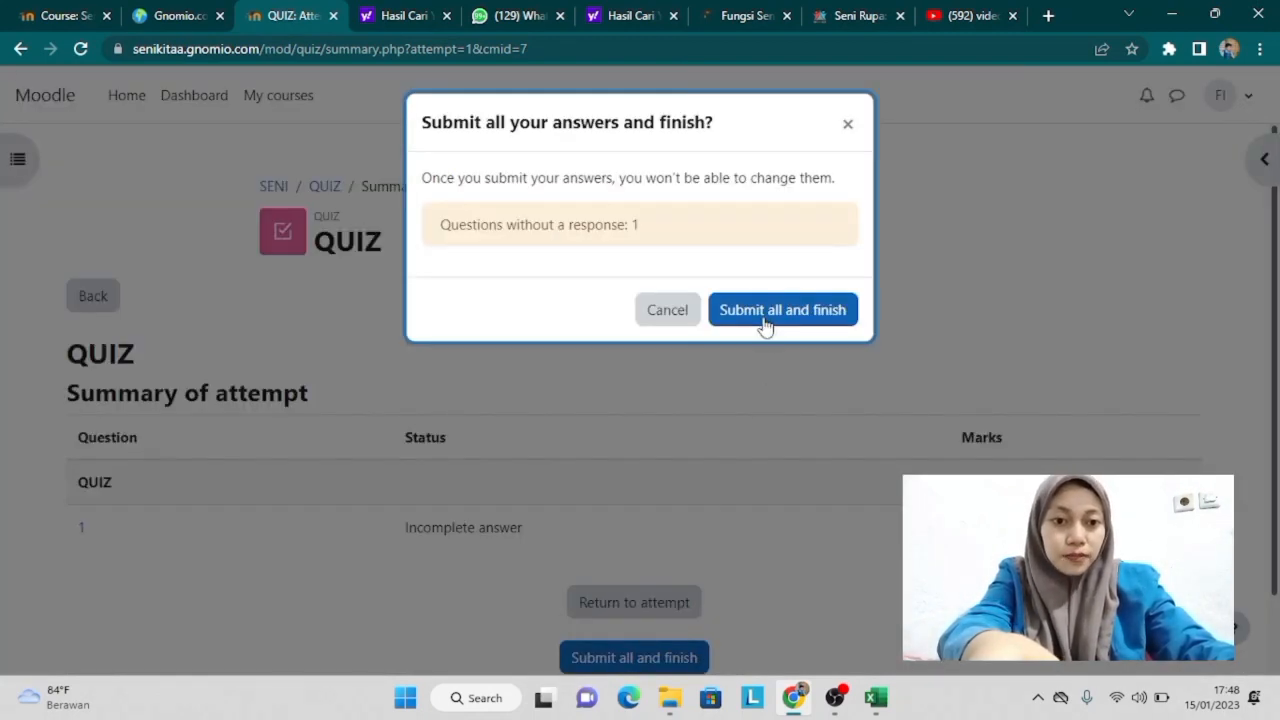
left_click(761, 315)
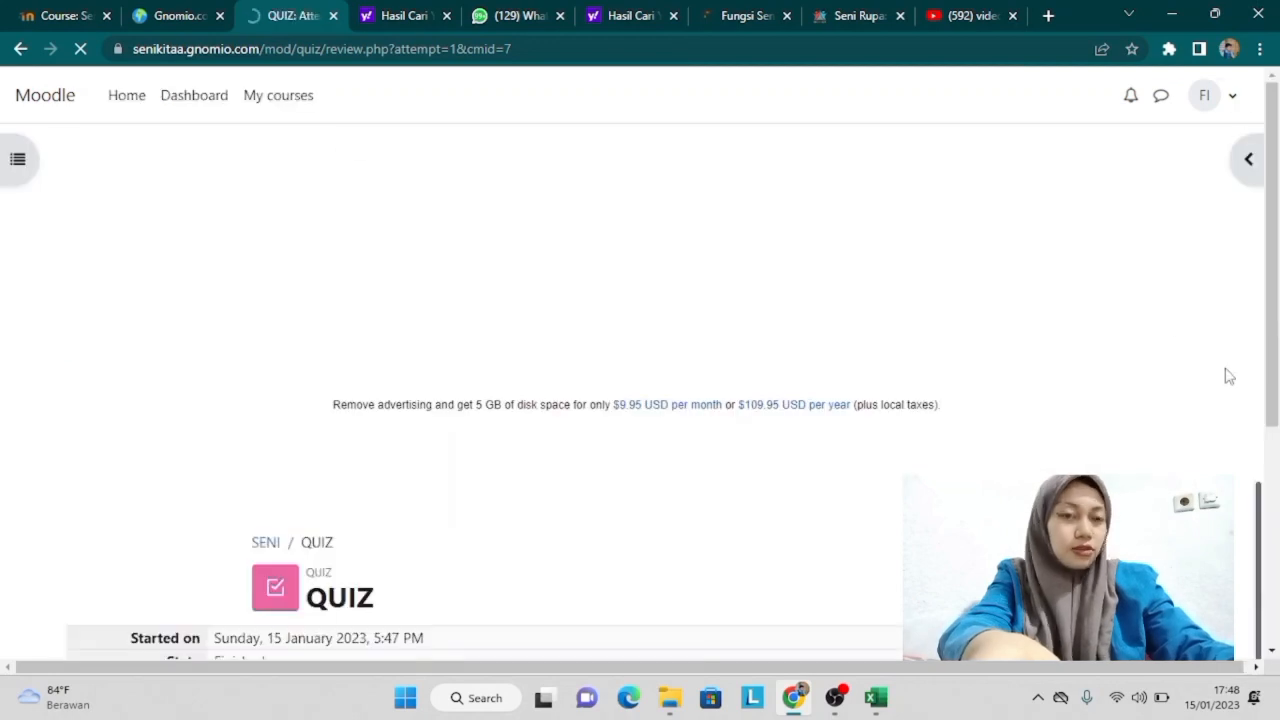
scroll(1255, 460, "down", 4)
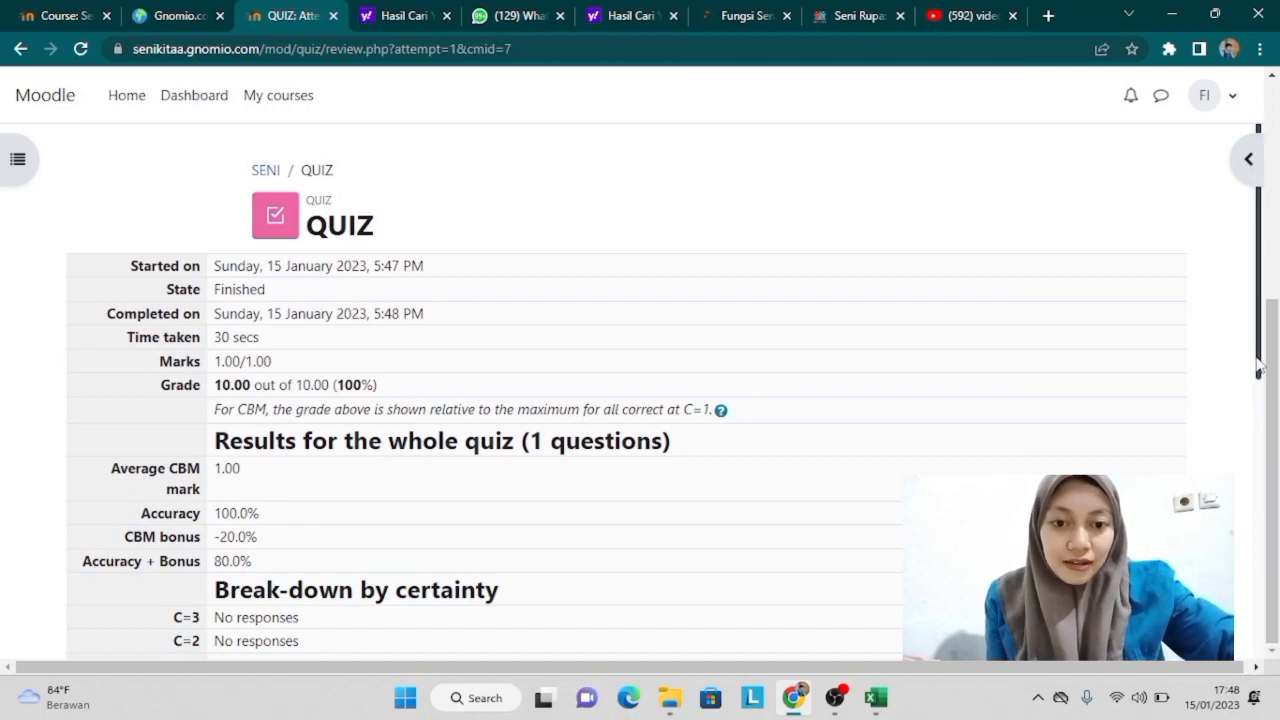
left_click_drag(1259, 368, 1257, 697)
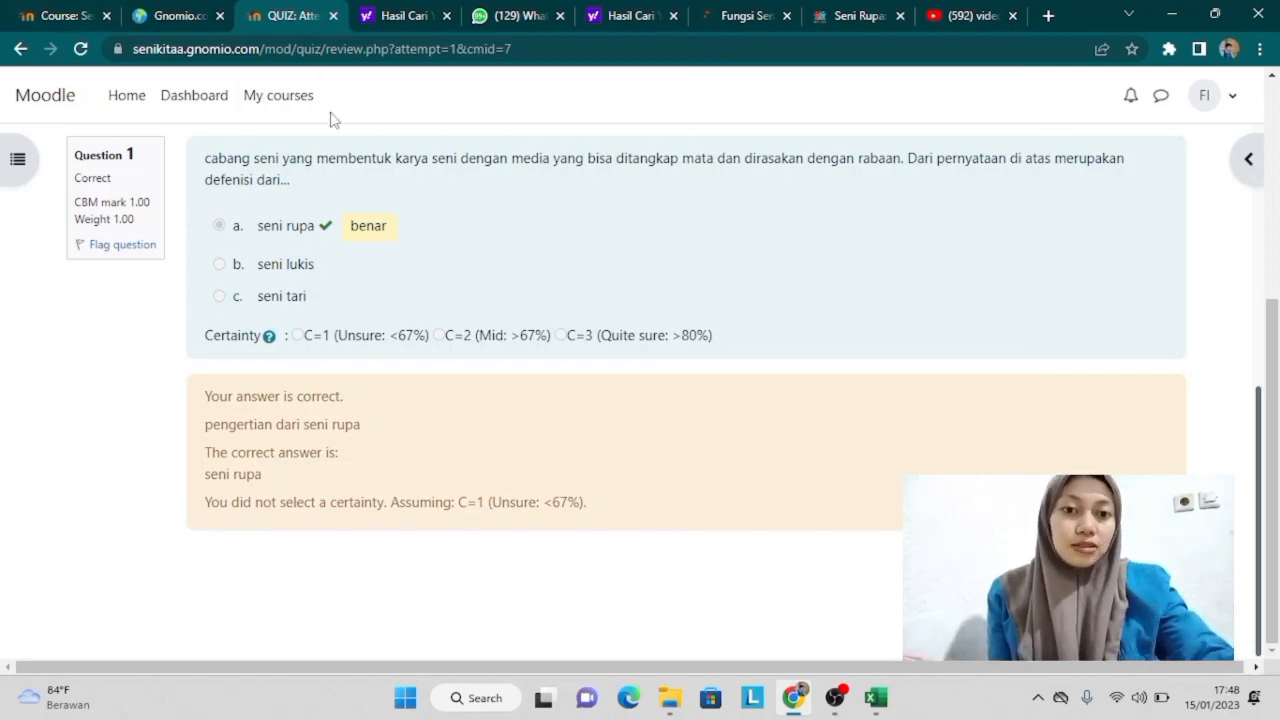
left_click(287, 98)
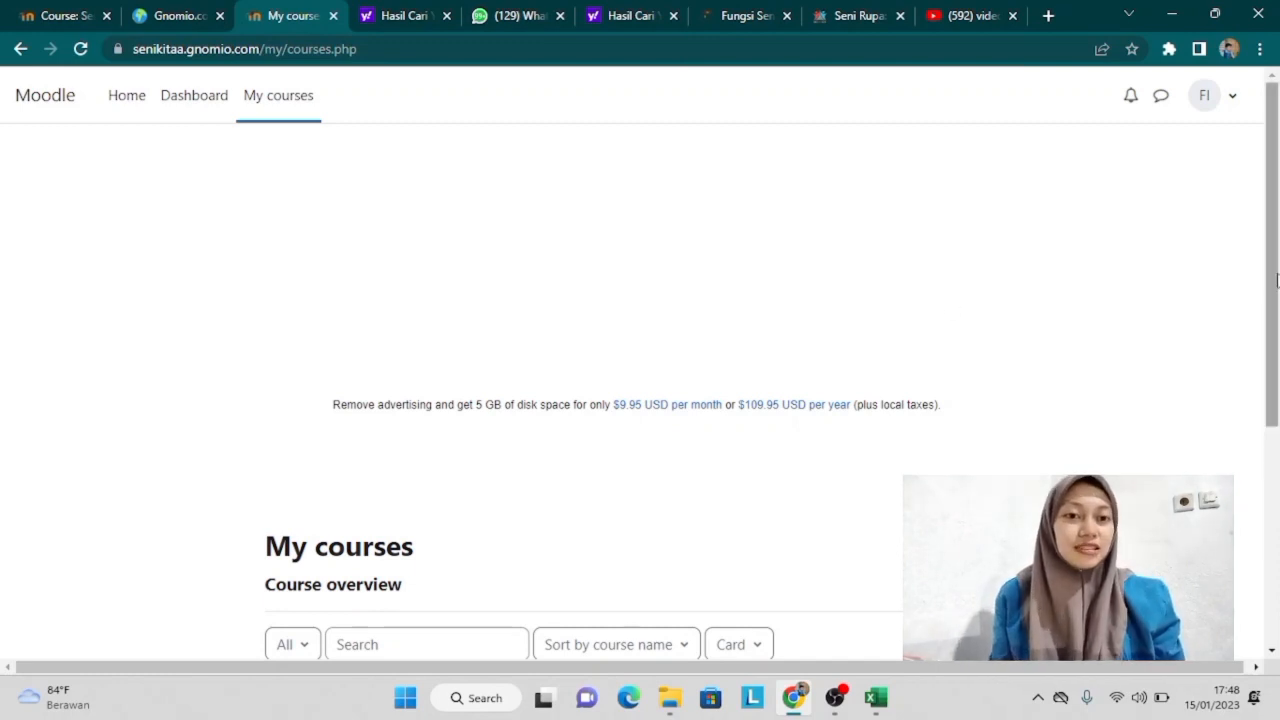
left_click_drag(1276, 280, 1274, 540)
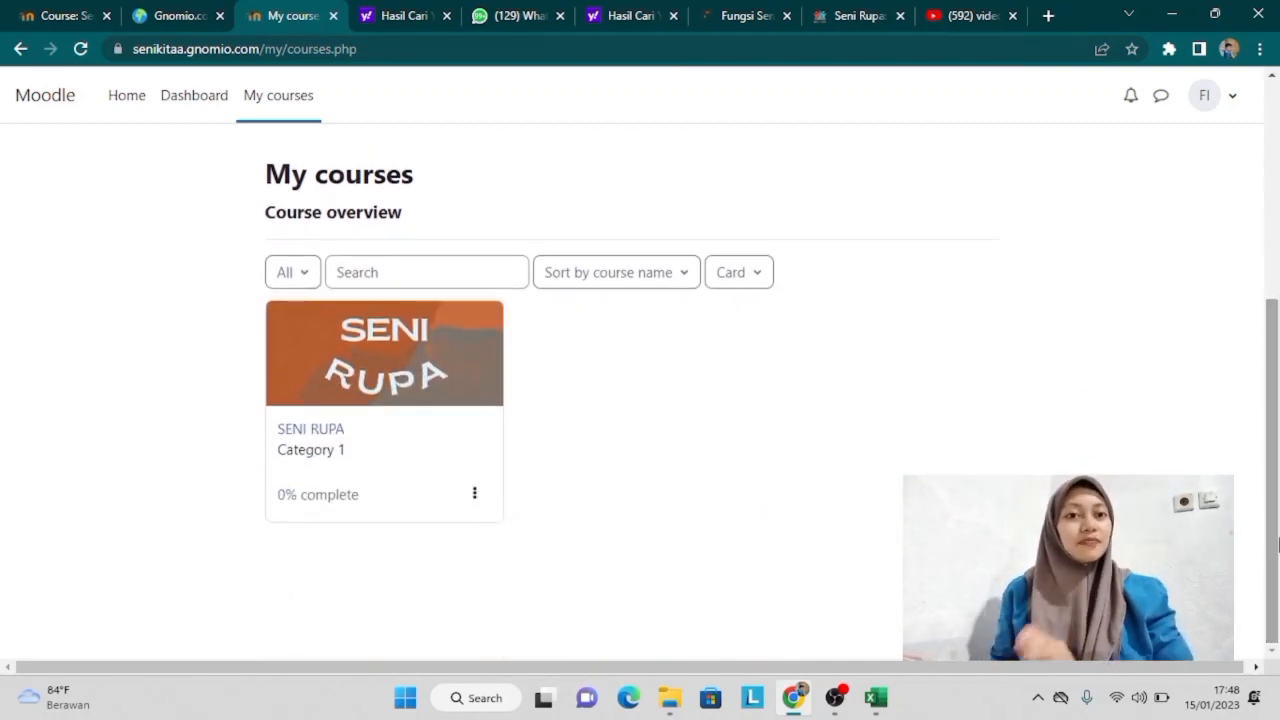